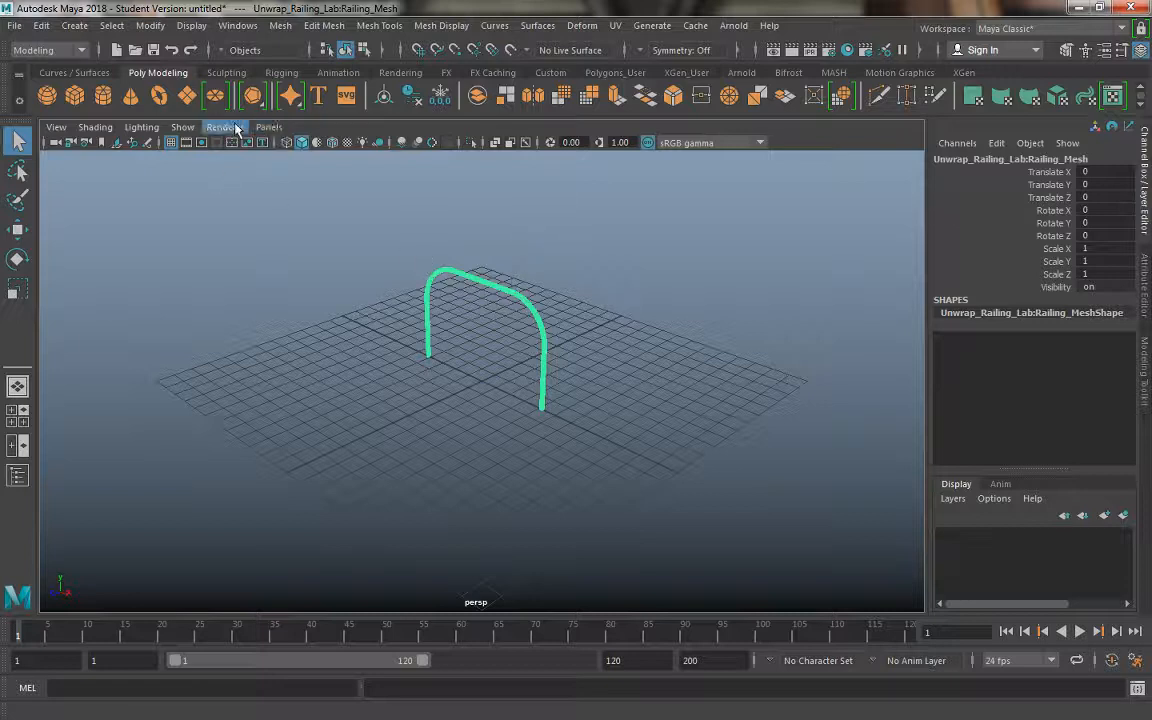
# Step: Switch the panel arrangement to the saved Persp/UV Editor layout
pyautogui.click(266, 127)
pyautogui.moveTo(260, 148)
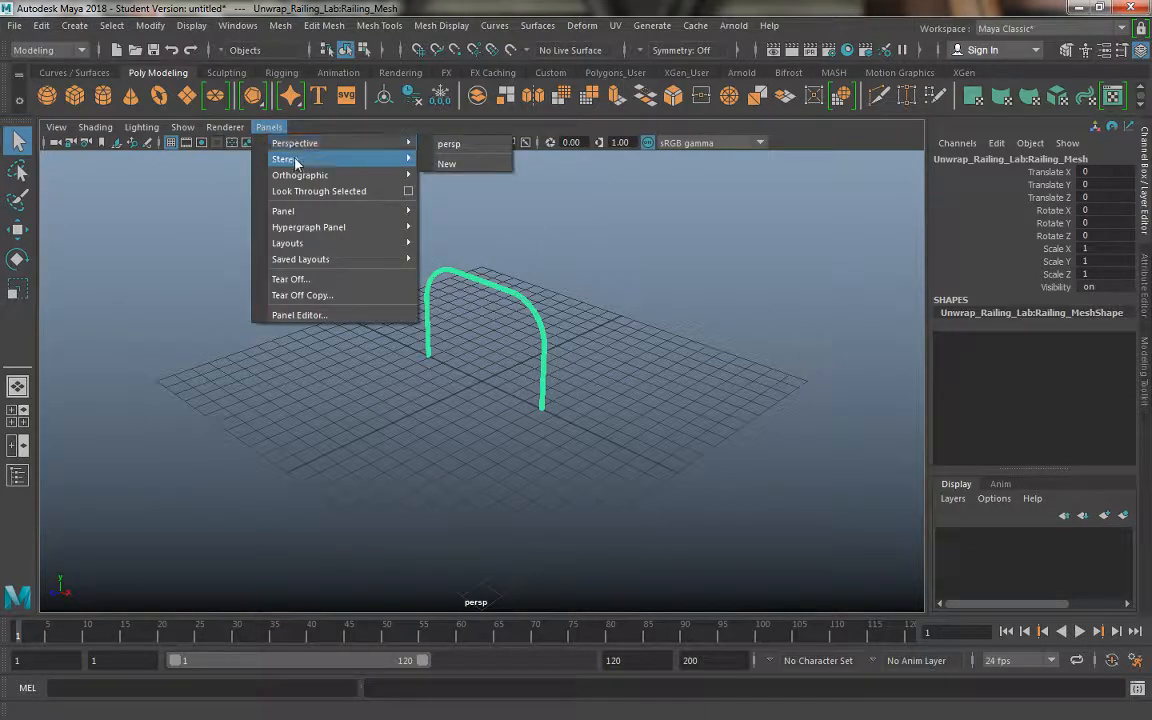
pyautogui.moveTo(398, 259)
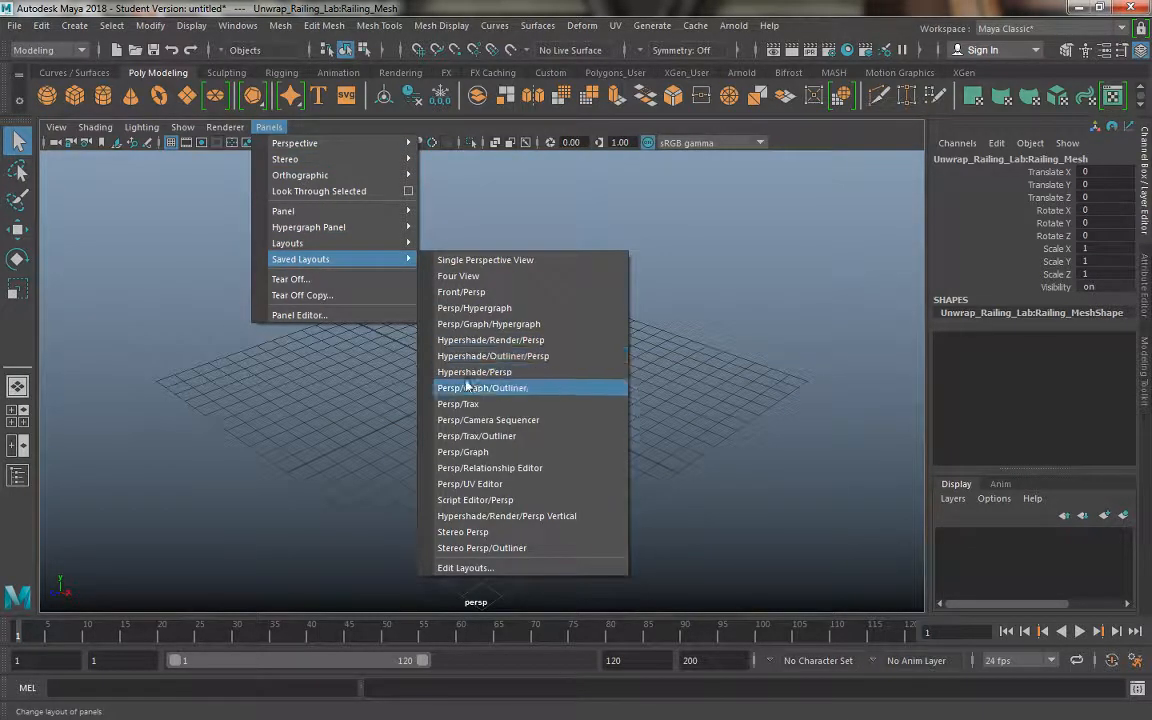
pyautogui.click(480, 485)
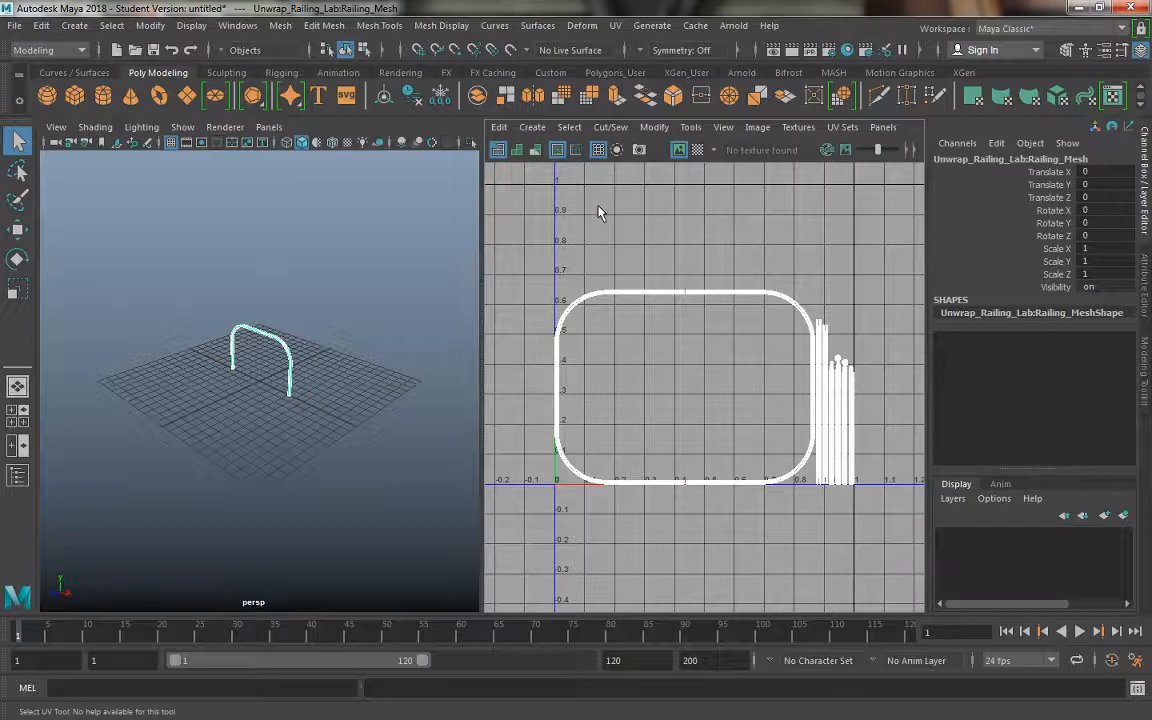
# Step: Examine the railing mesh beside its existing UV layout, including an enlarged view of the UV shells
pyautogui.middleClick(228, 285)
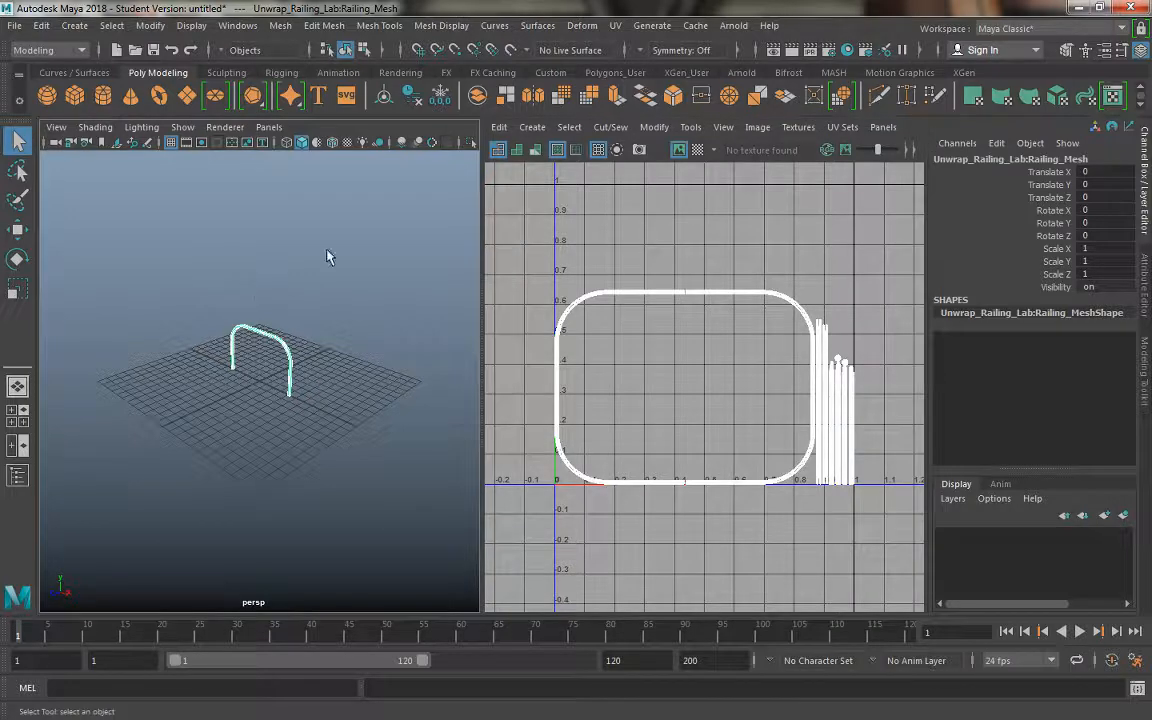
pyautogui.keyDown('alt'); pyautogui.moveTo(247, 287); pyautogui.dragTo(270, 262); pyautogui.keyUp('alt')
pyautogui.keyDown('alt'); pyautogui.moveTo(231, 300); pyautogui.dragTo(257, 315, button='right'); pyautogui.keyUp('alt')
pyautogui.keyDown('alt'); pyautogui.moveTo(257, 315); pyautogui.dragTo(242, 342, button='middle'); pyautogui.keyUp('alt')
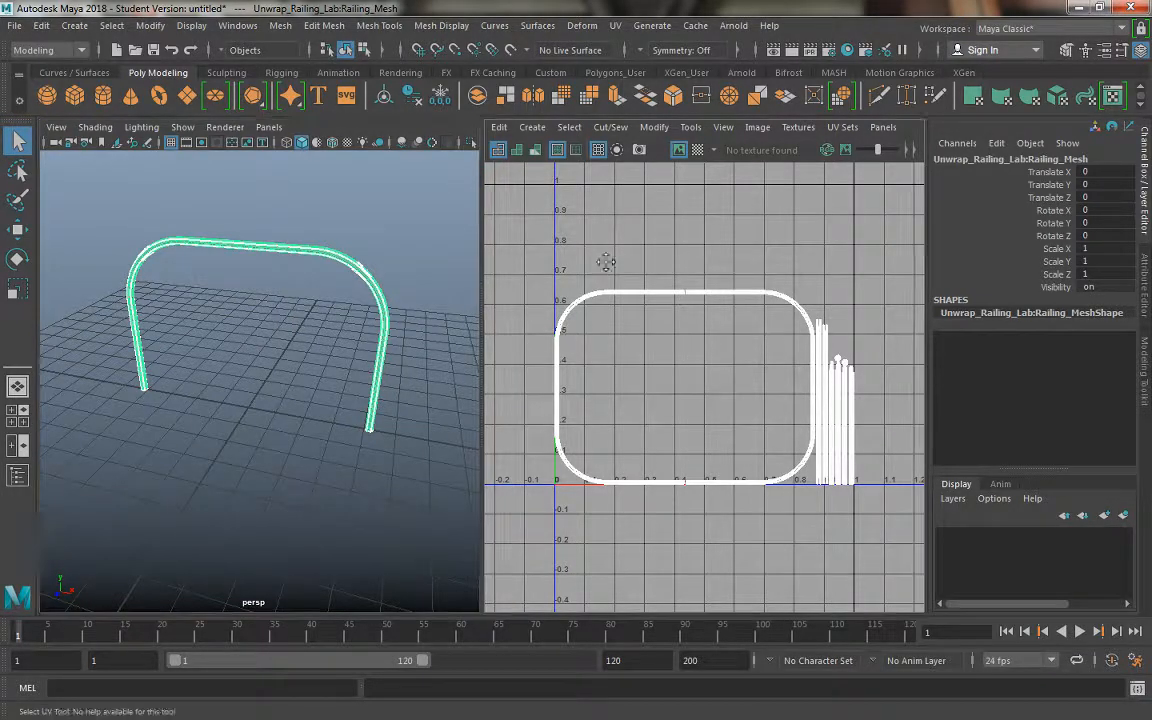
pyautogui.keyDown('alt'); pyautogui.moveTo(607, 262); pyautogui.dragTo(575, 262, button='middle'); pyautogui.keyUp('alt')
pyautogui.press('space')
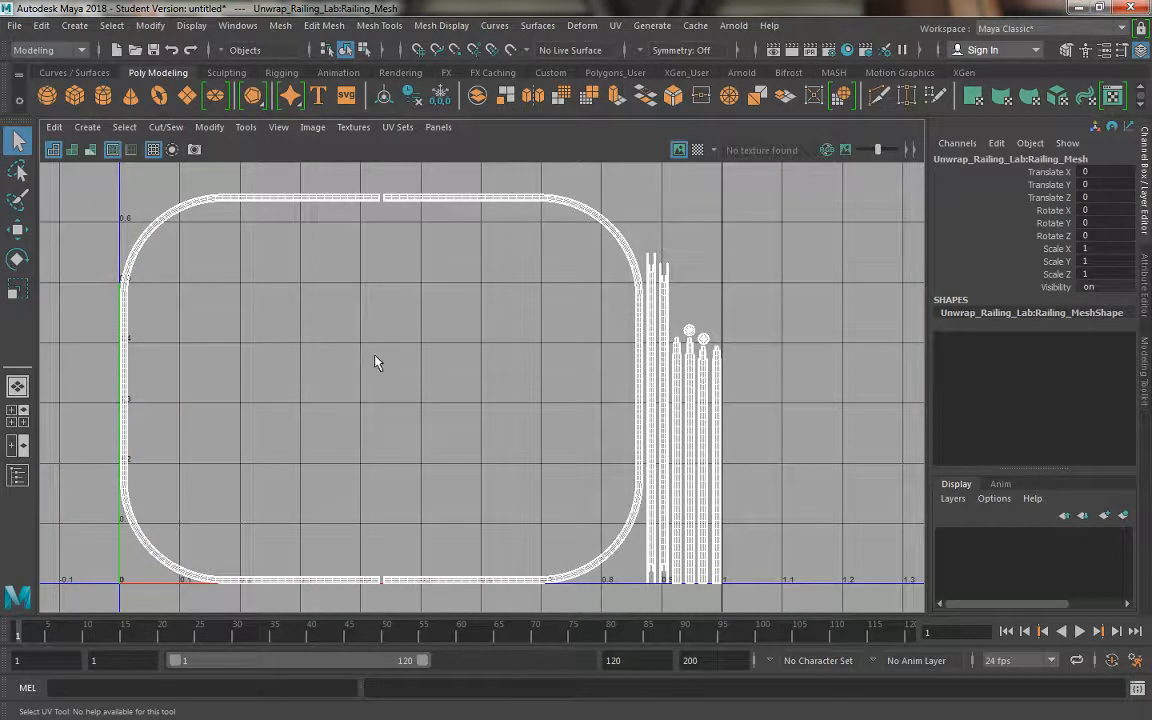
pyautogui.press('space')
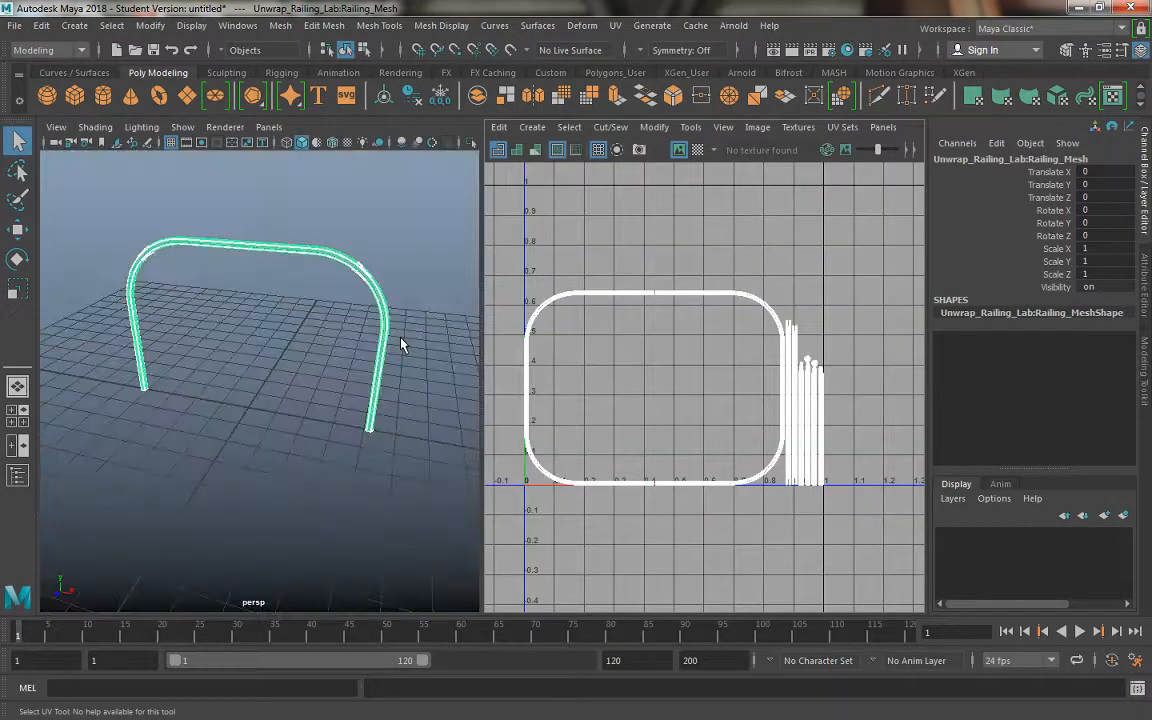
# Step: Inspect the UV seam borders along the curved part of the railing up close in the perspective view
pyautogui.press('space')
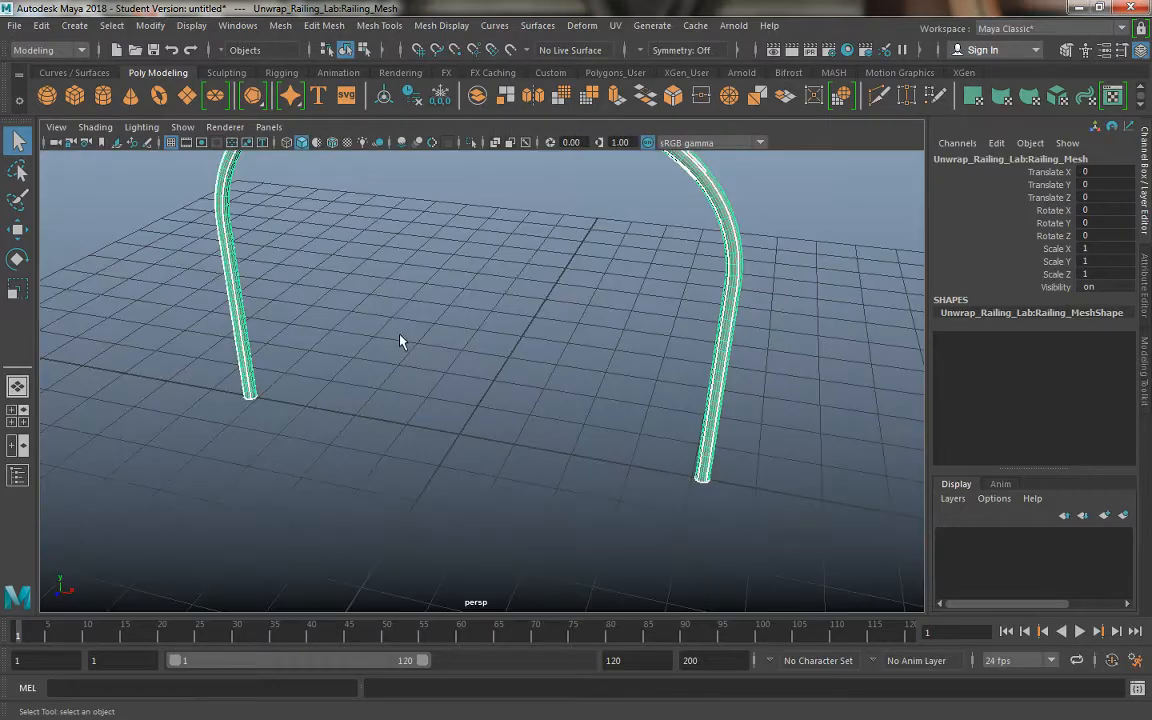
pyautogui.keyDown('alt'); pyautogui.moveTo(399, 357); pyautogui.dragTo(386, 405, button='middle'); pyautogui.keyUp('alt')
pyautogui.keyDown('alt'); pyautogui.moveTo(362, 213); pyautogui.dragTo(360, 250, button='middle'); pyautogui.keyUp('alt')
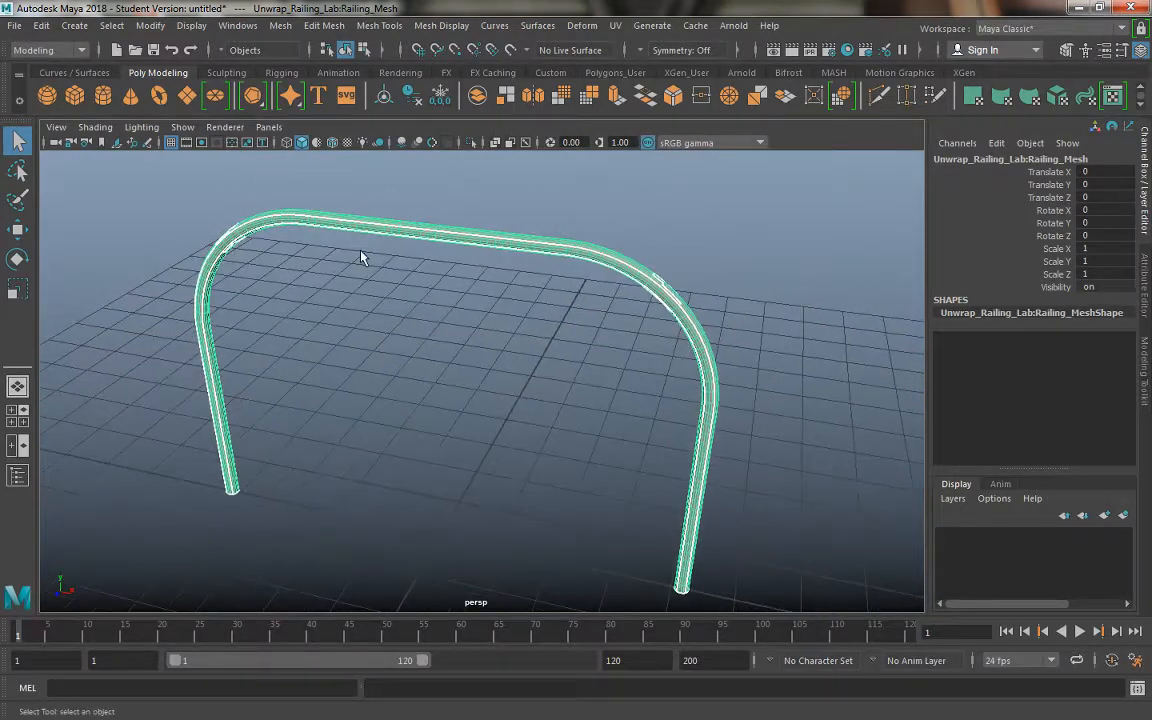
pyautogui.keyDown('alt'); pyautogui.moveTo(468, 276); pyautogui.dragTo(406, 301); pyautogui.keyUp('alt')
pyautogui.keyDown('alt'); pyautogui.moveTo(406, 301); pyautogui.dragTo(476, 354, button='right'); pyautogui.keyUp('alt')
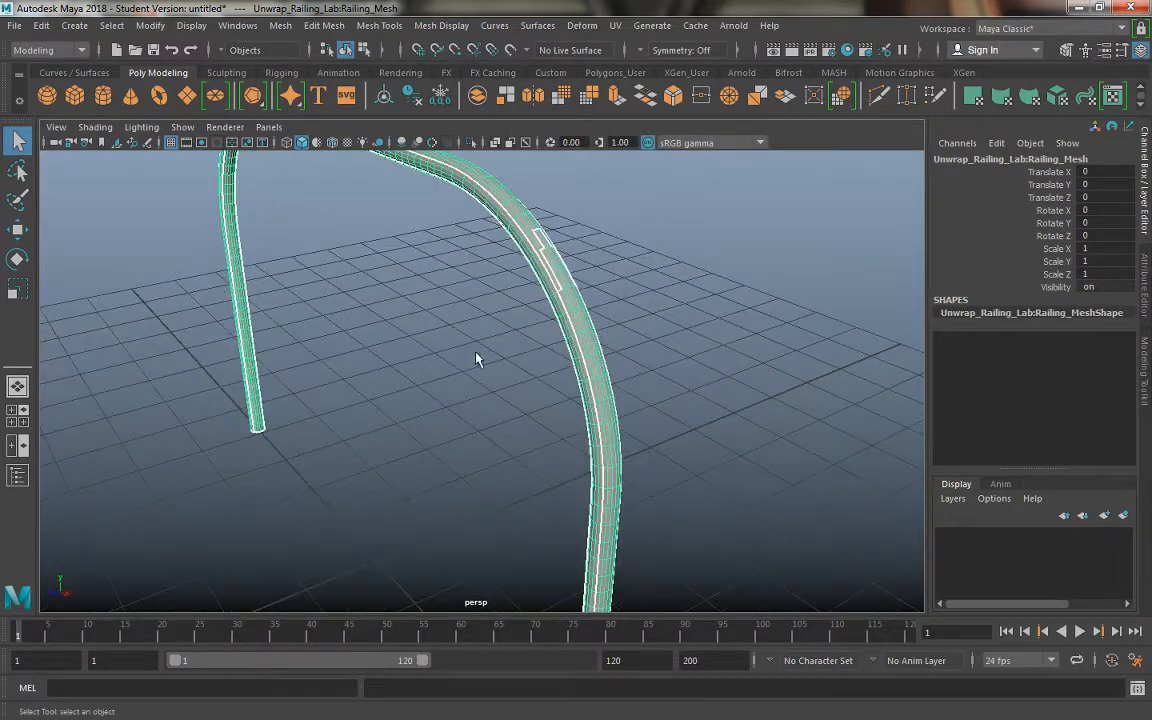
pyautogui.keyDown('alt'); pyautogui.moveTo(476, 354); pyautogui.dragTo(448, 356); pyautogui.keyUp('alt')
pyautogui.keyDown('alt'); pyautogui.moveTo(385, 295); pyautogui.dragTo(432, 368, button='right'); pyautogui.keyUp('alt')
pyautogui.keyDown('alt'); pyautogui.moveTo(442, 308); pyautogui.dragTo(464, 389, button='middle'); pyautogui.keyUp('alt')
pyautogui.keyDown('alt'); pyautogui.moveTo(409, 319); pyautogui.dragTo(456, 418, button='right'); pyautogui.keyUp('alt')
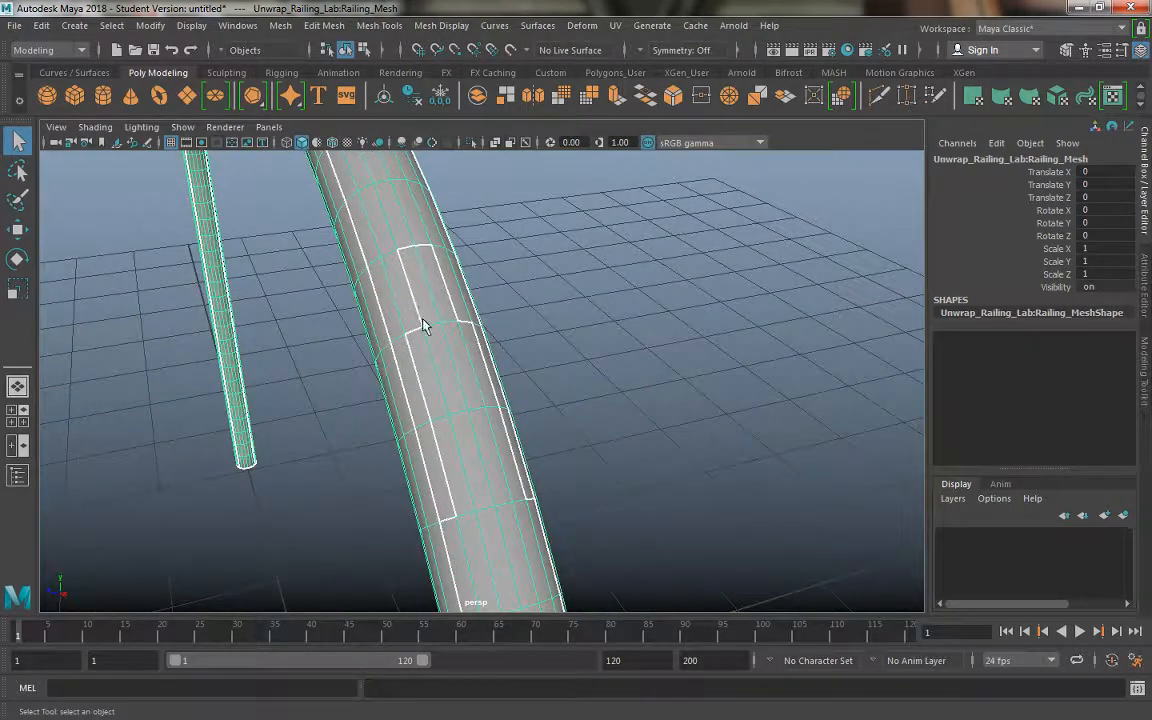
# Step: Deselect and reselect the railing mesh to compare its seams and UV shells, checking the rest of the tube
pyautogui.click(521, 366)
pyautogui.click(417, 340)
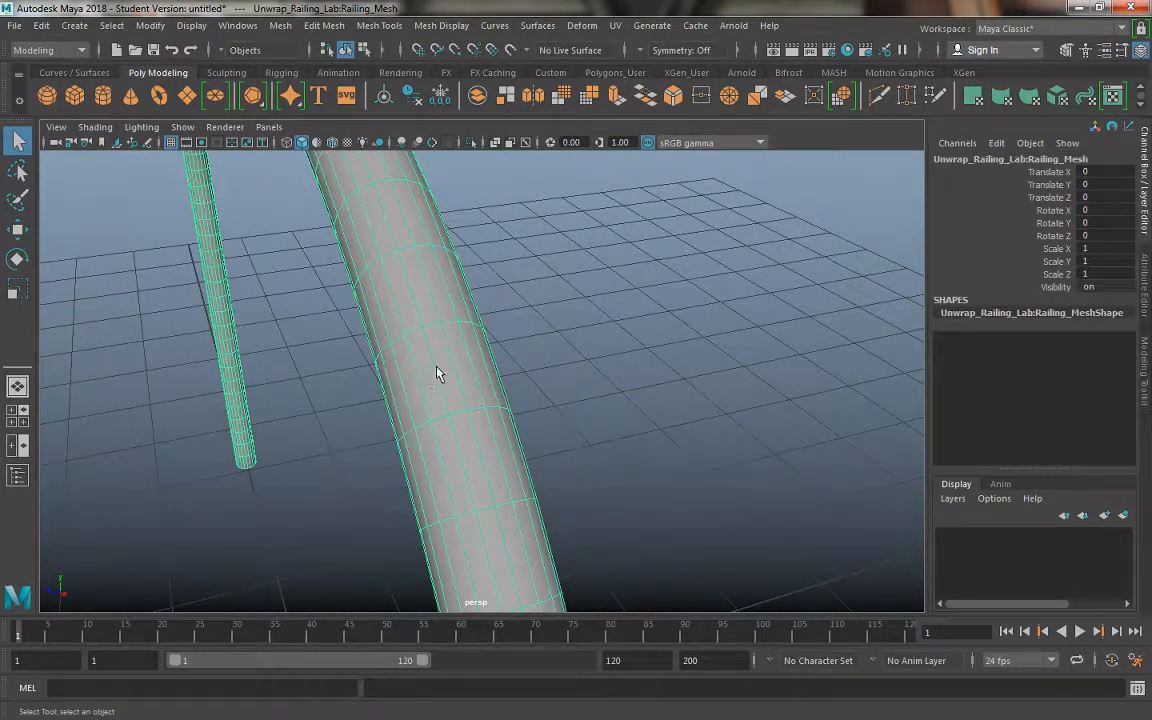
pyautogui.scroll(-4, 499, 388)
pyautogui.press('space')
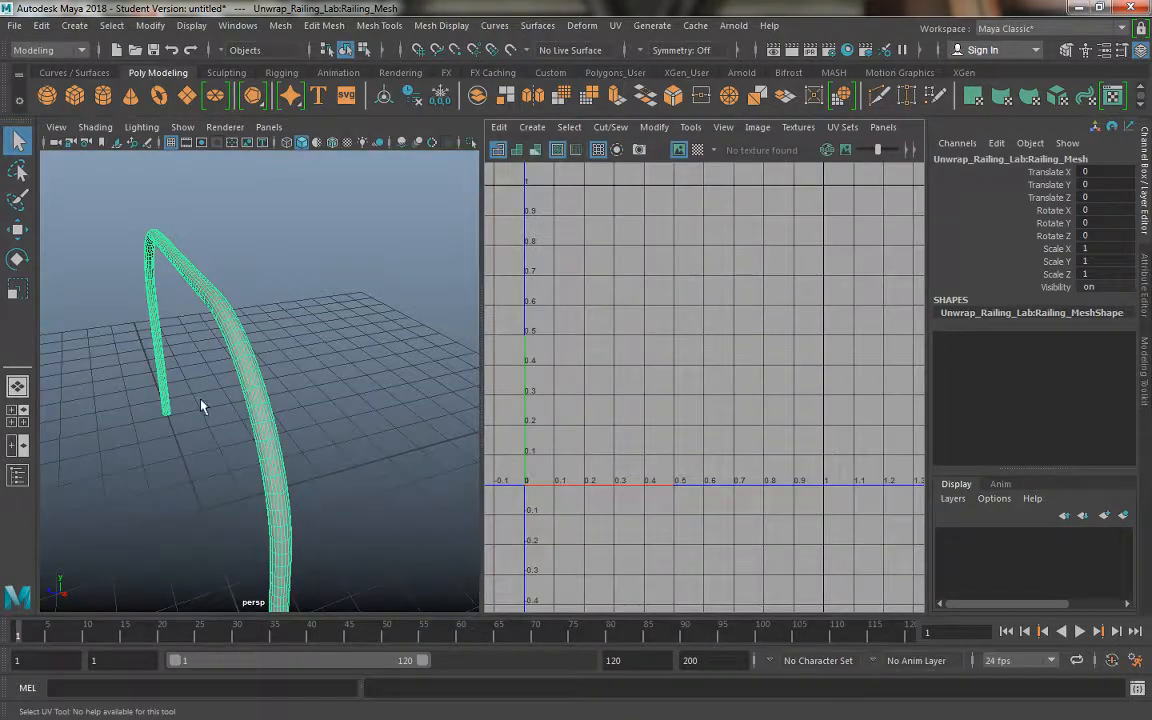
pyautogui.click(247, 367)
pyautogui.scroll(6, 296, 388)
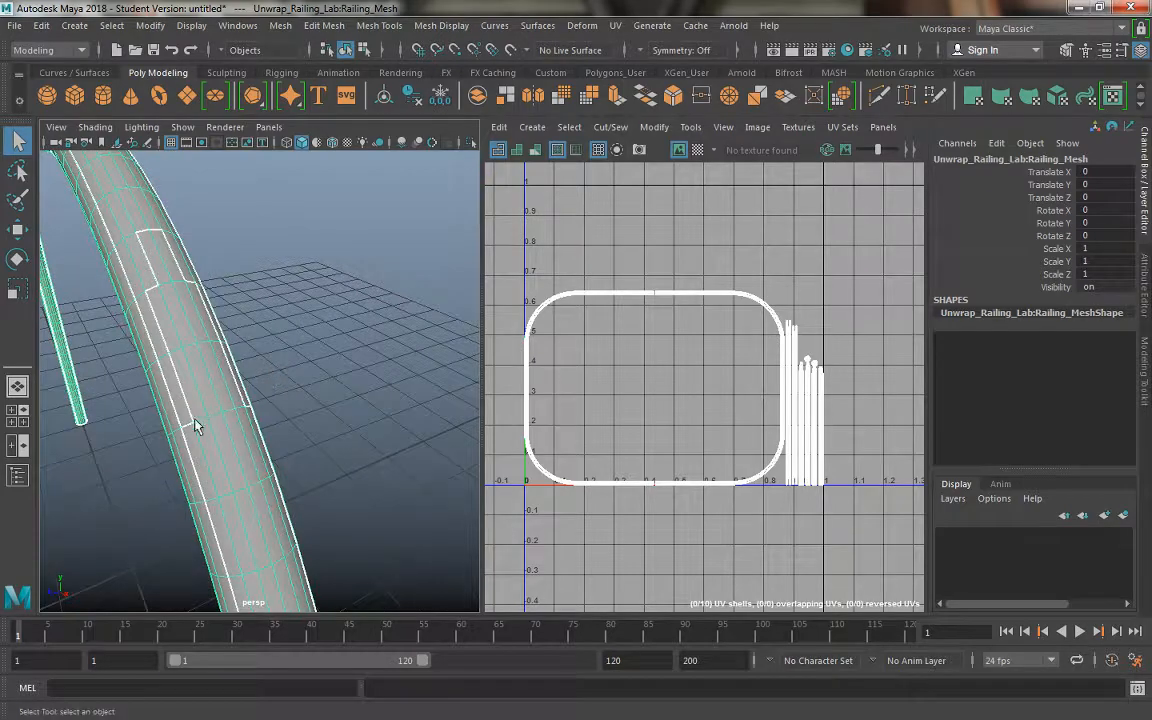
pyautogui.scroll(-10, 166, 300)
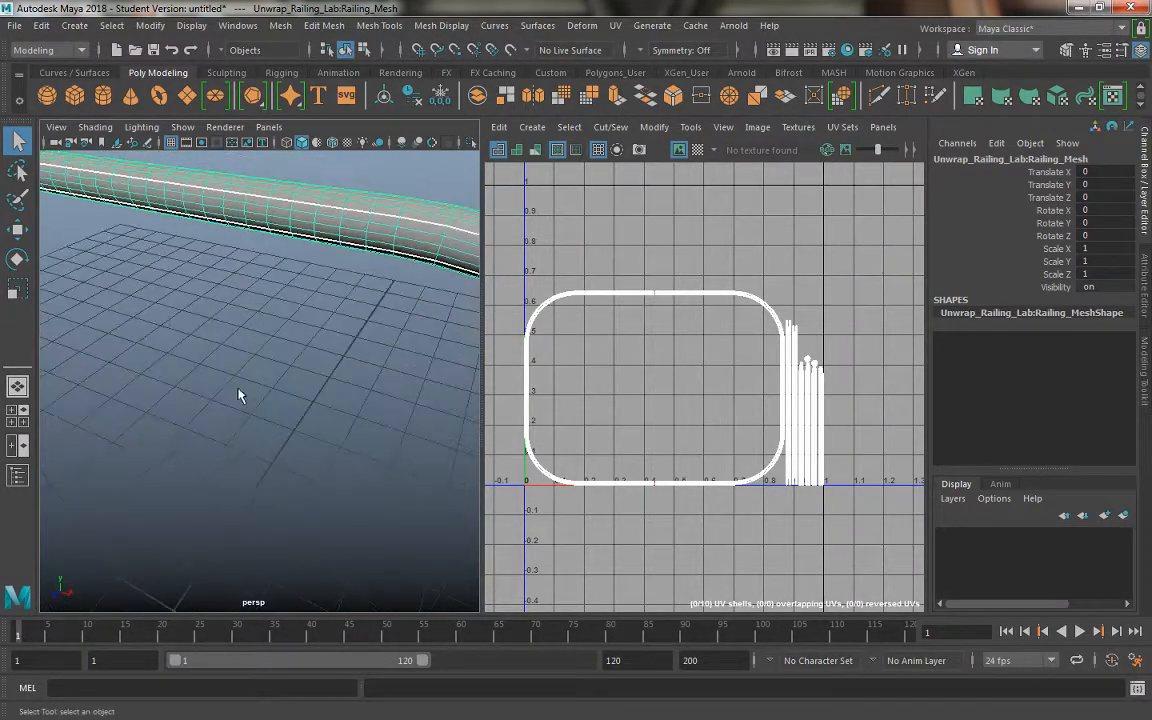
pyautogui.keyDown('alt'); pyautogui.moveTo(310, 407); pyautogui.dragTo(188, 287); pyautogui.keyUp('alt')
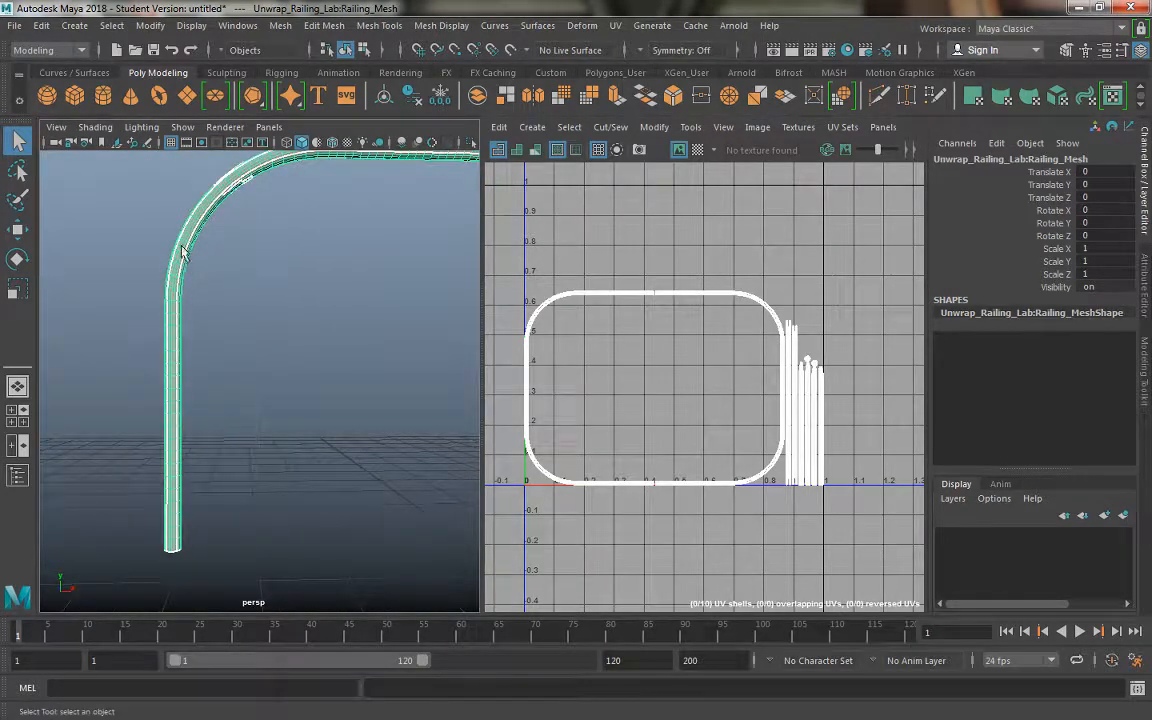
# Step: Switch the railing mesh to face selection and pick faces on the bottom end cap of one leg
pyautogui.rightClick(181, 267)
pyautogui.click(181, 286)
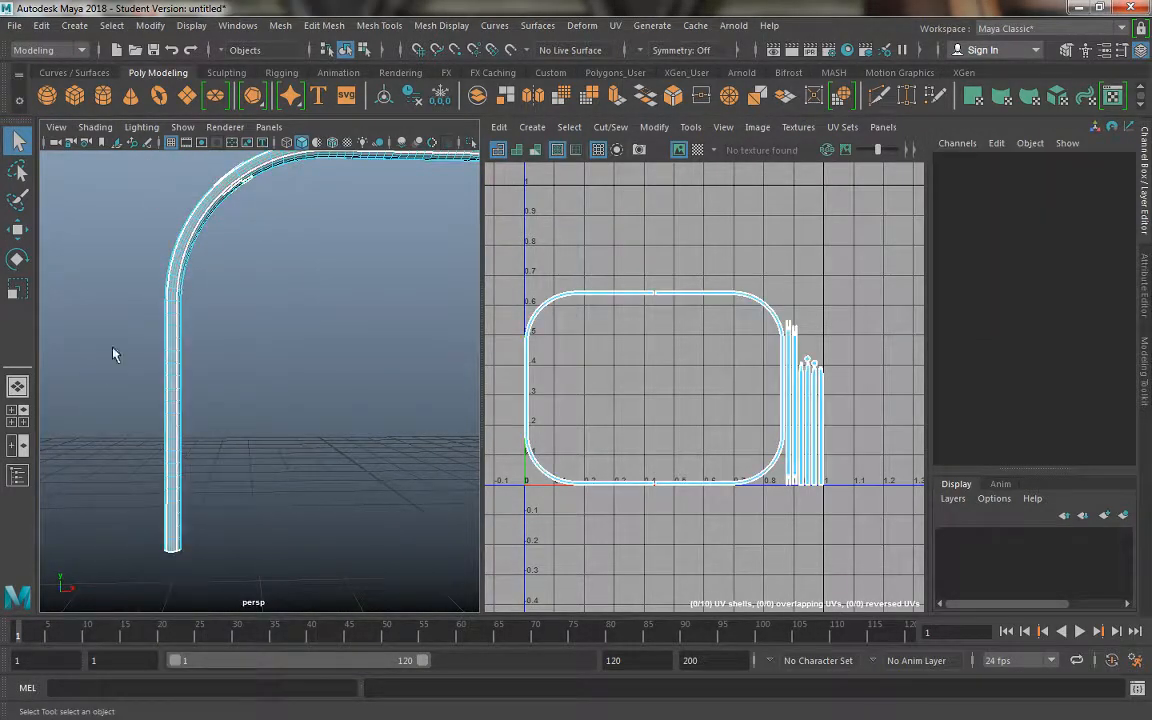
pyautogui.keyDown('alt'); pyautogui.moveTo(113, 352); pyautogui.dragTo(52, 362); pyautogui.keyUp('alt')
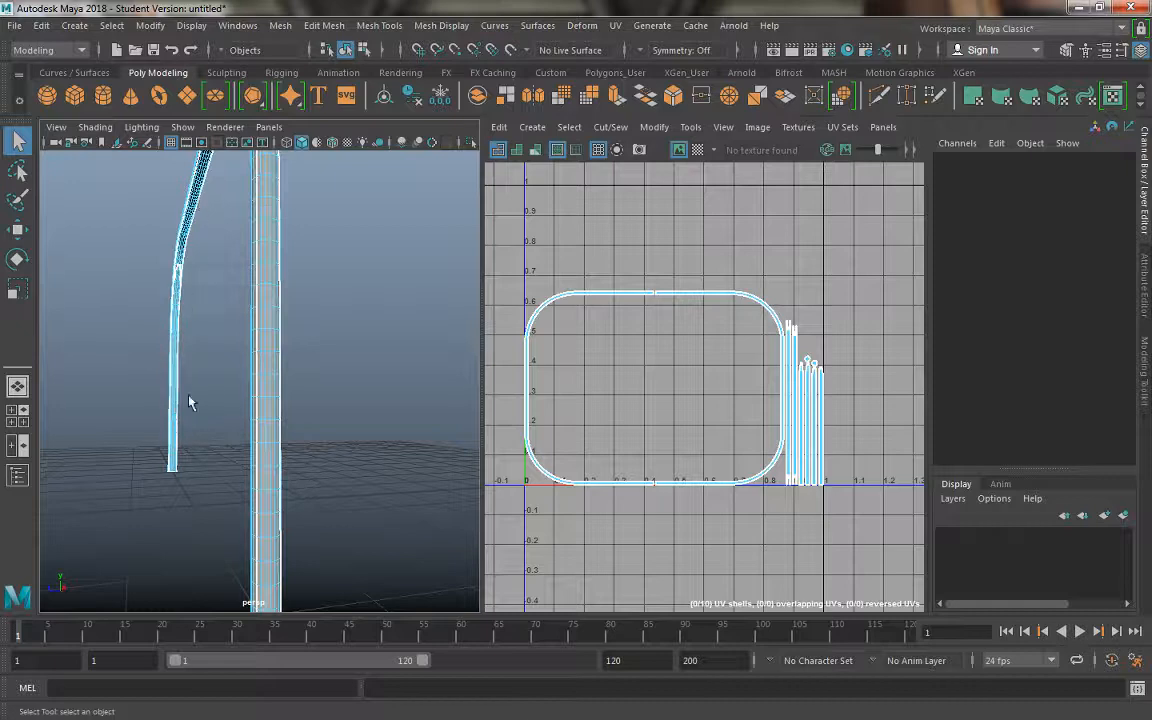
pyautogui.keyDown('alt'); pyautogui.moveTo(190, 402); pyautogui.dragTo(243, 404); pyautogui.keyUp('alt')
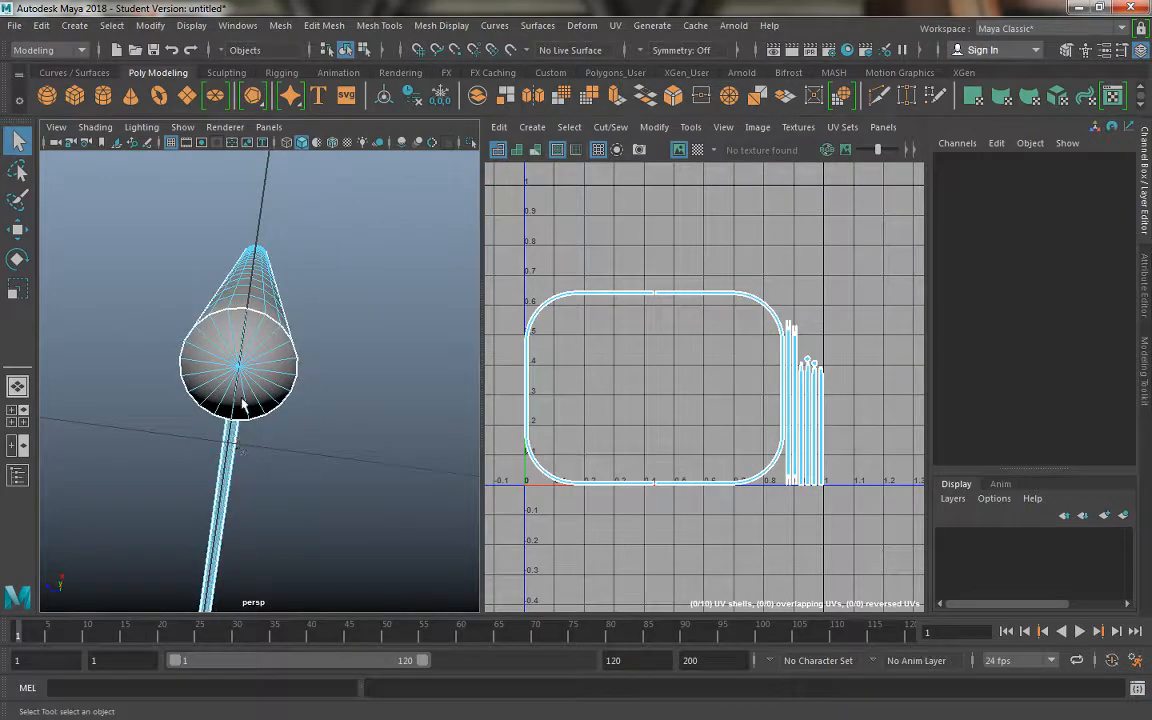
pyautogui.click(257, 347)
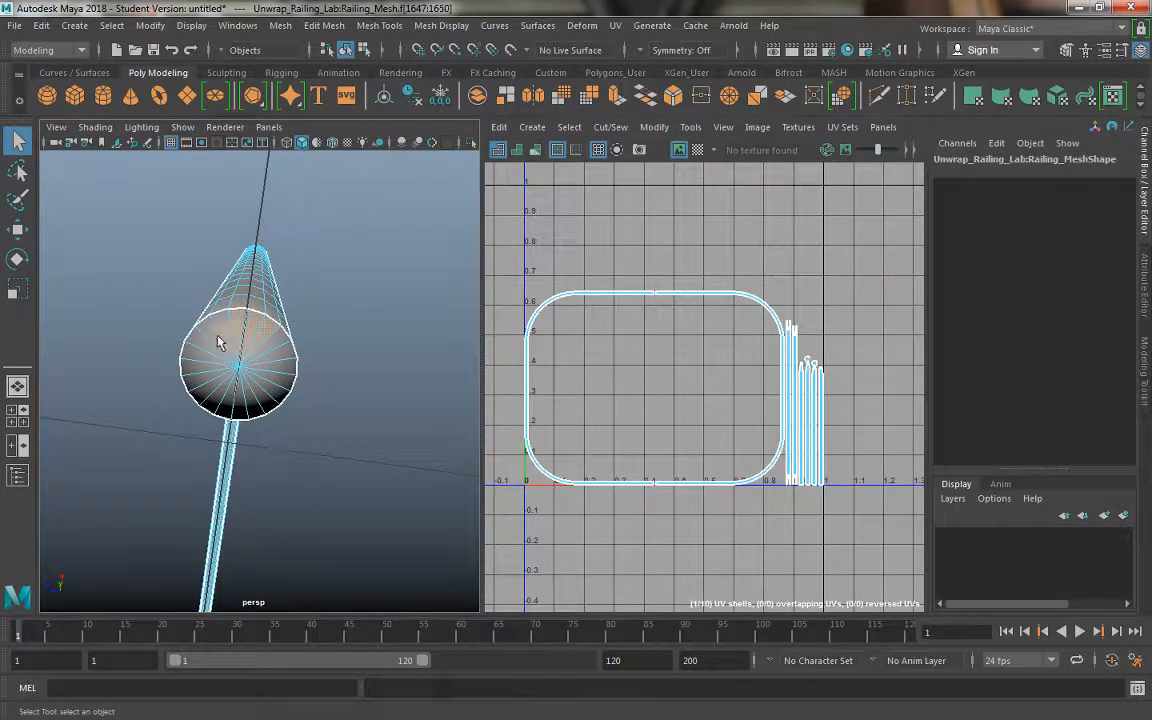
pyautogui.keyDown('alt'); pyautogui.moveTo(218, 342); pyautogui.dragTo(244, 478); pyautogui.keyUp('alt')
pyautogui.press('f')
pyautogui.keyDown('alt'); pyautogui.moveTo(244, 478); pyautogui.dragTo(394, 502, button='right'); pyautogui.keyUp('alt')
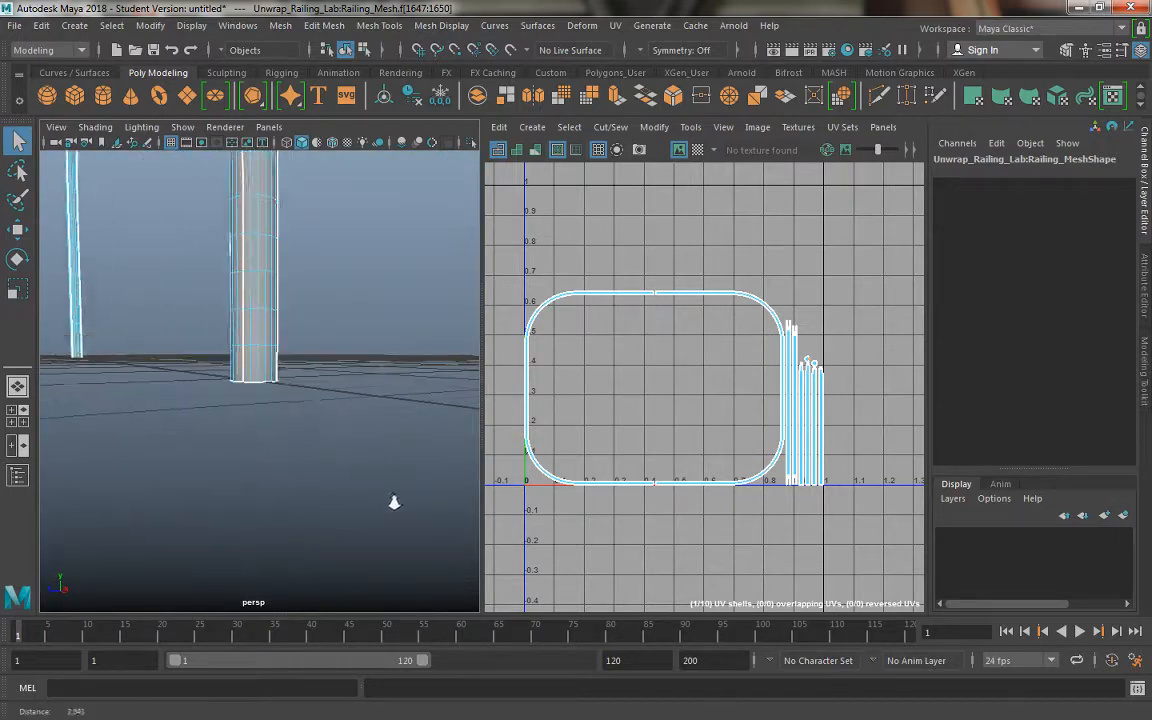
# Step: Box-select the faces at the leg's bottom end and deselect the side faces, keeping only the end cap selected
pyautogui.moveTo(324, 427); pyautogui.dragTo(271, 412)
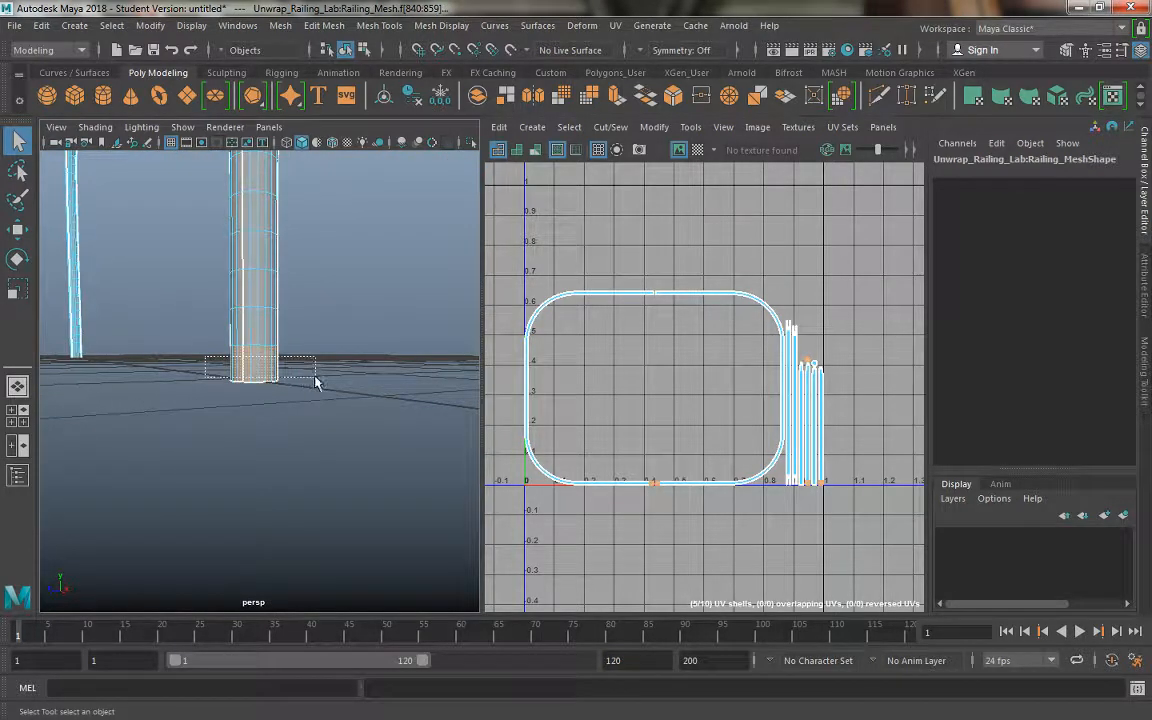
pyautogui.keyDown('alt'); pyautogui.moveTo(313, 368); pyautogui.dragTo(332, 329); pyautogui.keyUp('alt')
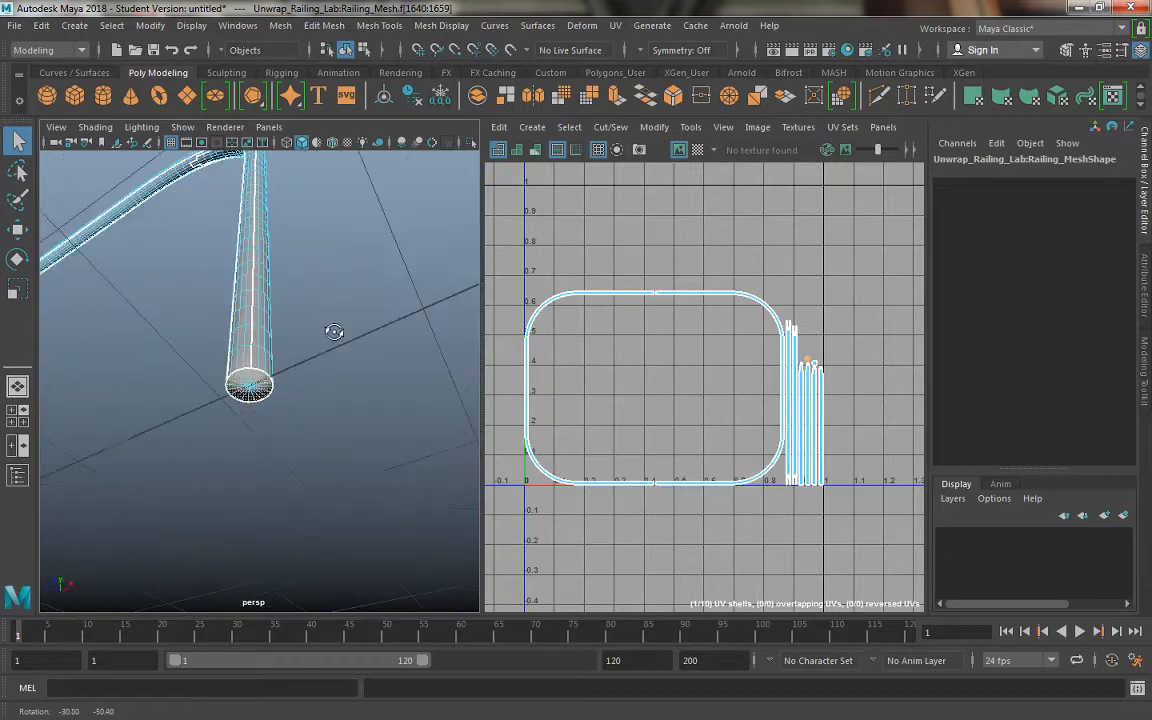
pyautogui.keyDown('alt'); pyautogui.moveTo(332, 329); pyautogui.dragTo(214, 401, button='right'); pyautogui.keyUp('alt')
pyautogui.keyDown('alt'); pyautogui.moveTo(214, 401); pyautogui.dragTo(300, 488); pyautogui.keyUp('alt')
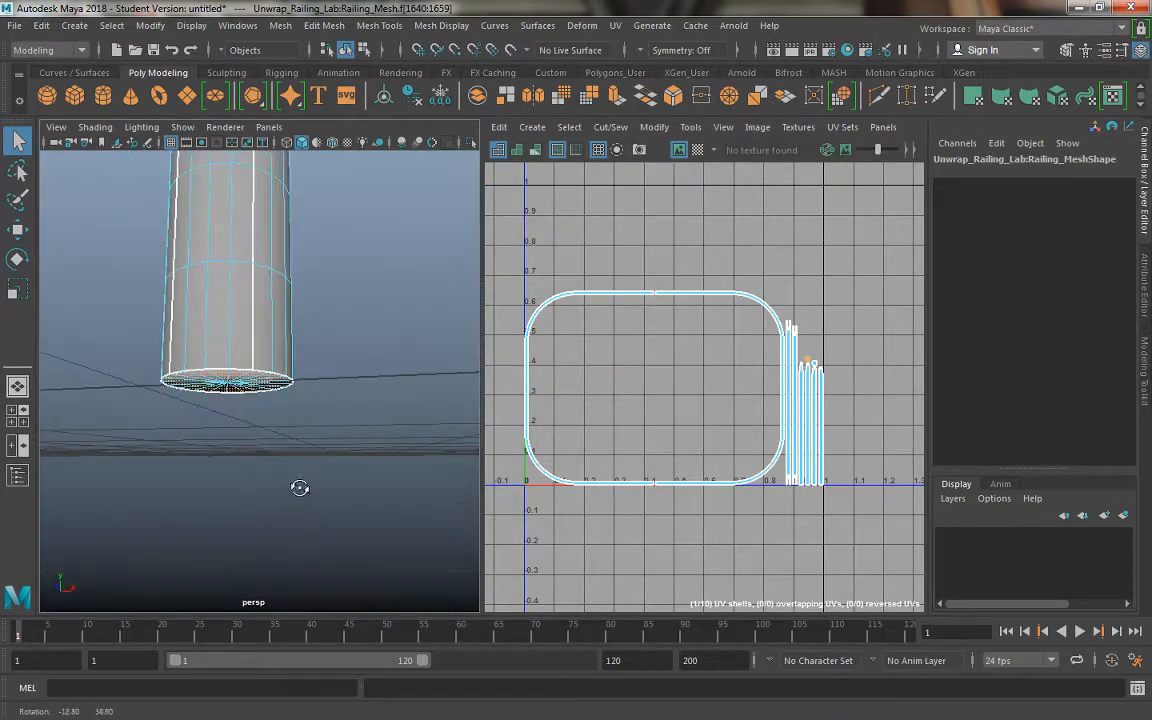
pyautogui.moveTo(181, 366); pyautogui.dragTo(125, 336)
pyautogui.keyDown('alt'); pyautogui.moveTo(180, 400); pyautogui.dragTo(187, 418); pyautogui.keyUp('alt')
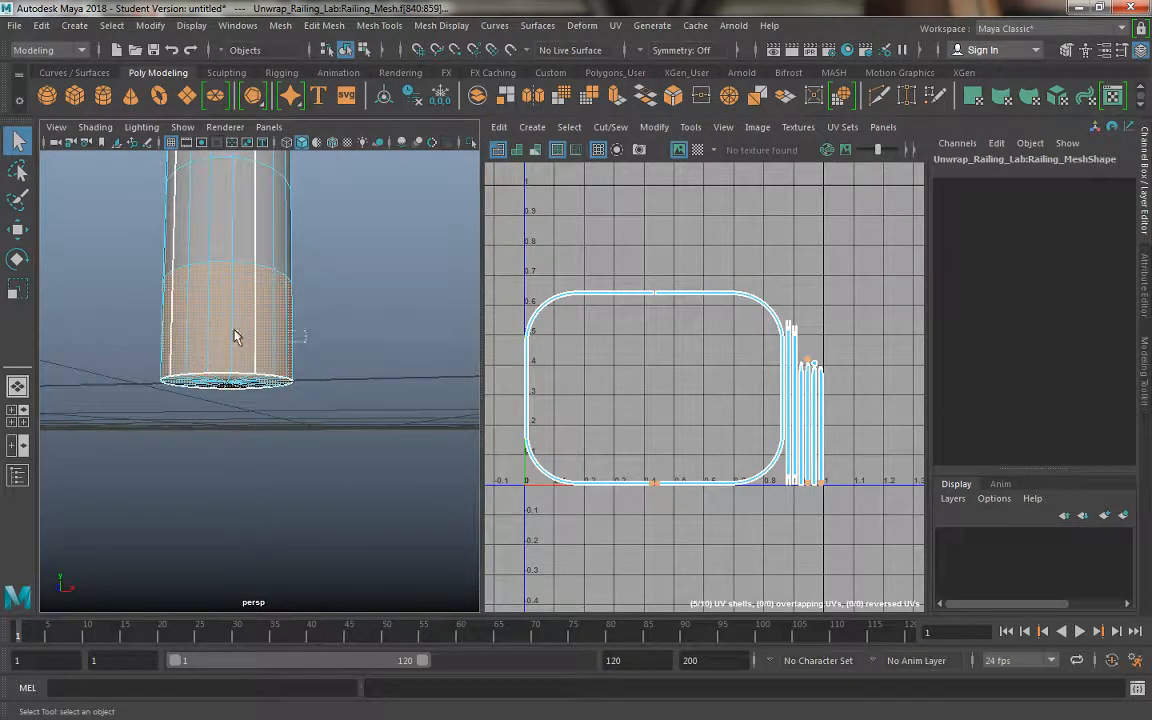
pyautogui.moveTo(130, 343)
pyautogui.mouseDown()
pyautogui.moveTo(258, 400)
pyautogui.moveTo(239, 358)
pyautogui.moveTo(193, 334)
pyautogui.mouseUp()
pyautogui.scroll(5, 193, 334)
pyautogui.scroll(4, 212, 360)
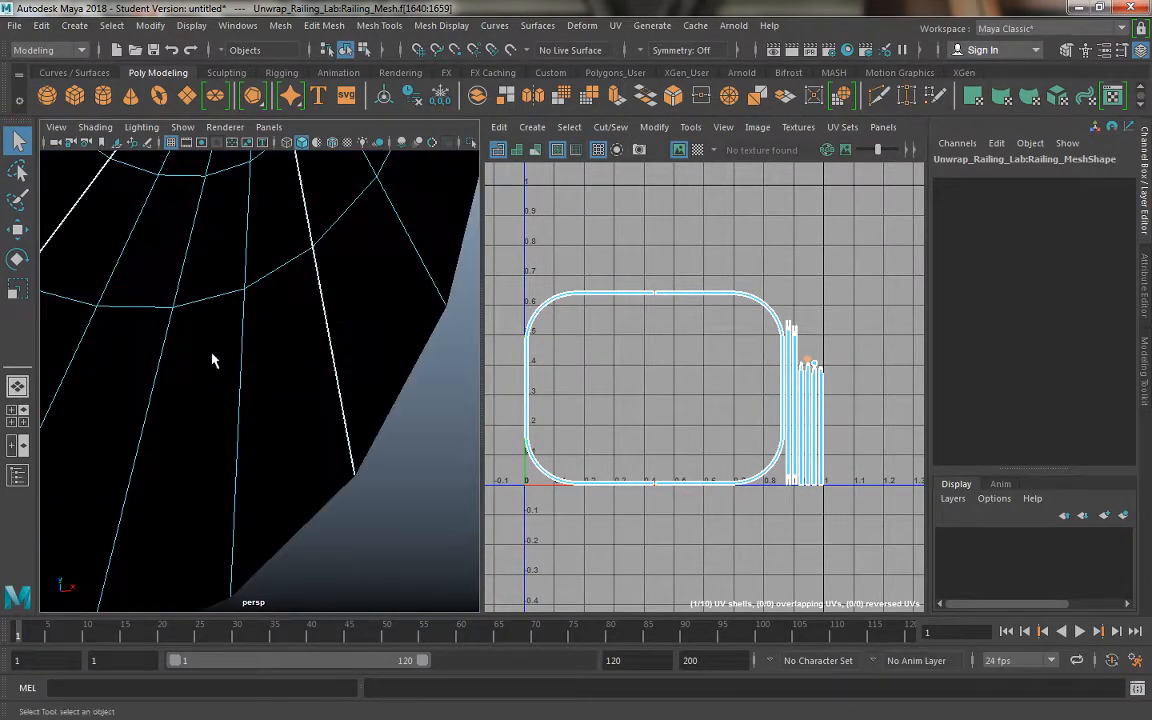
# Step: Apply a Camera-Based UV projection to the selected end-cap faces from a view looking straight at the cap
pyautogui.press('f')
pyautogui.keyDown('alt'); pyautogui.moveTo(224, 408); pyautogui.dragTo(245, 352); pyautogui.keyUp('alt')
pyautogui.scroll(-4, 210, 385)
pyautogui.scroll(6, 245, 352)
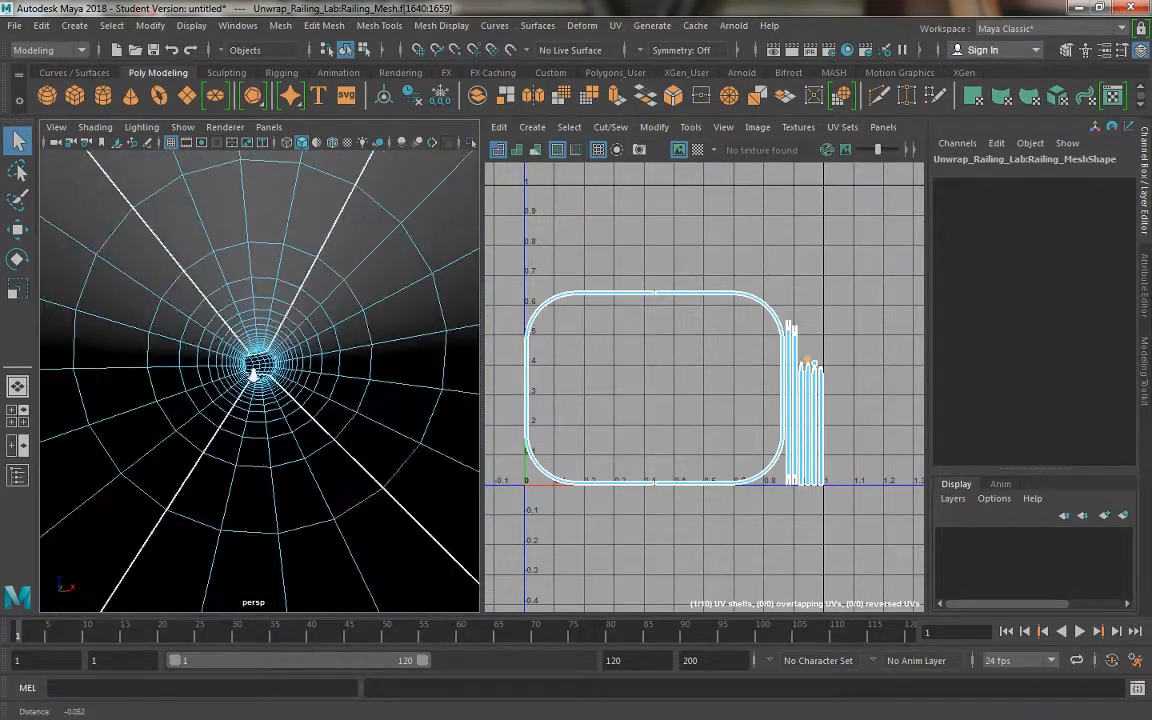
pyautogui.scroll(-4, 247, 357)
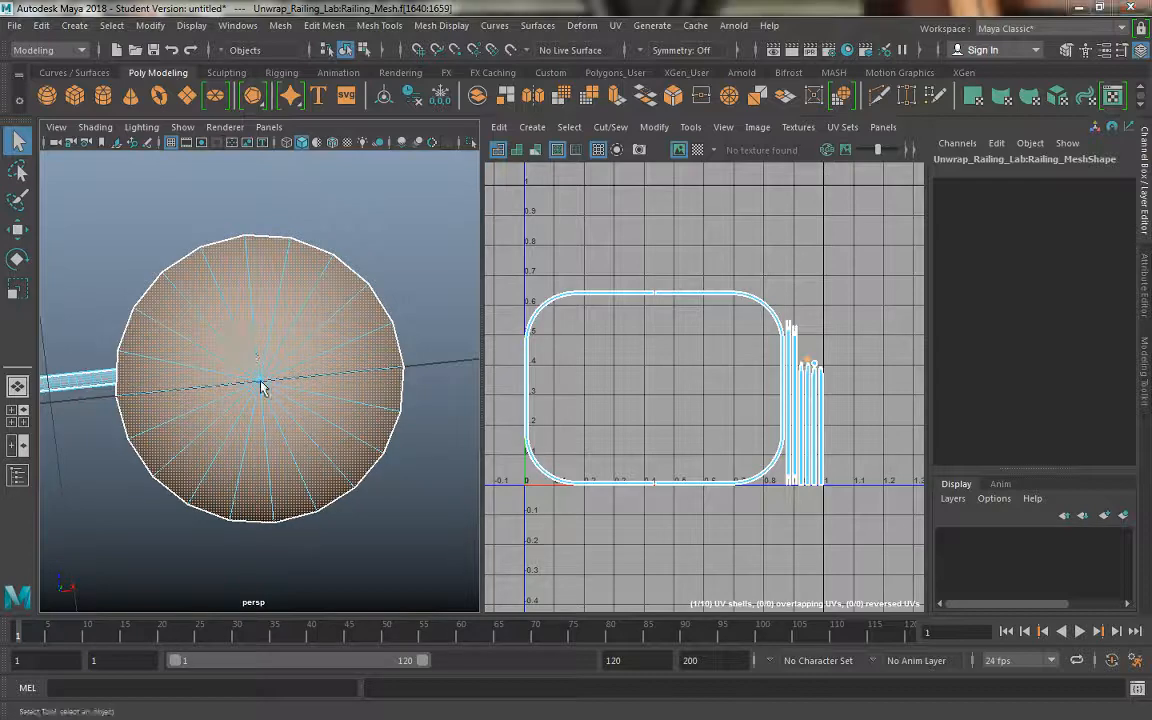
pyautogui.press('space')
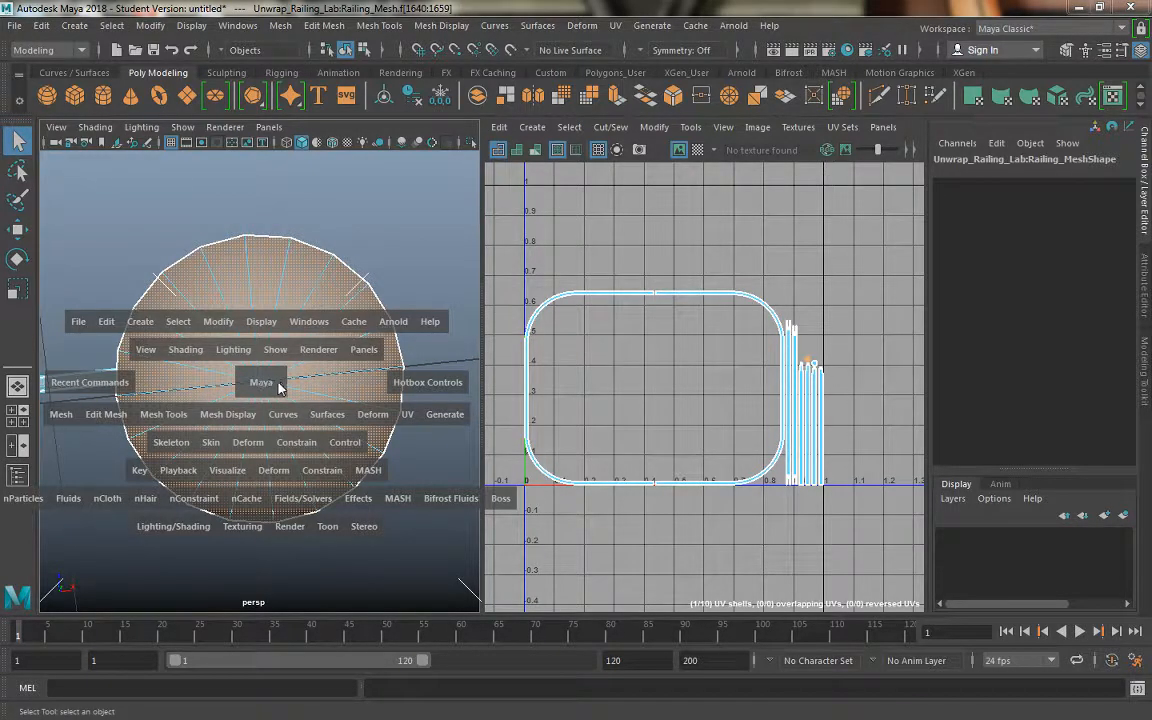
pyautogui.click(407, 415)
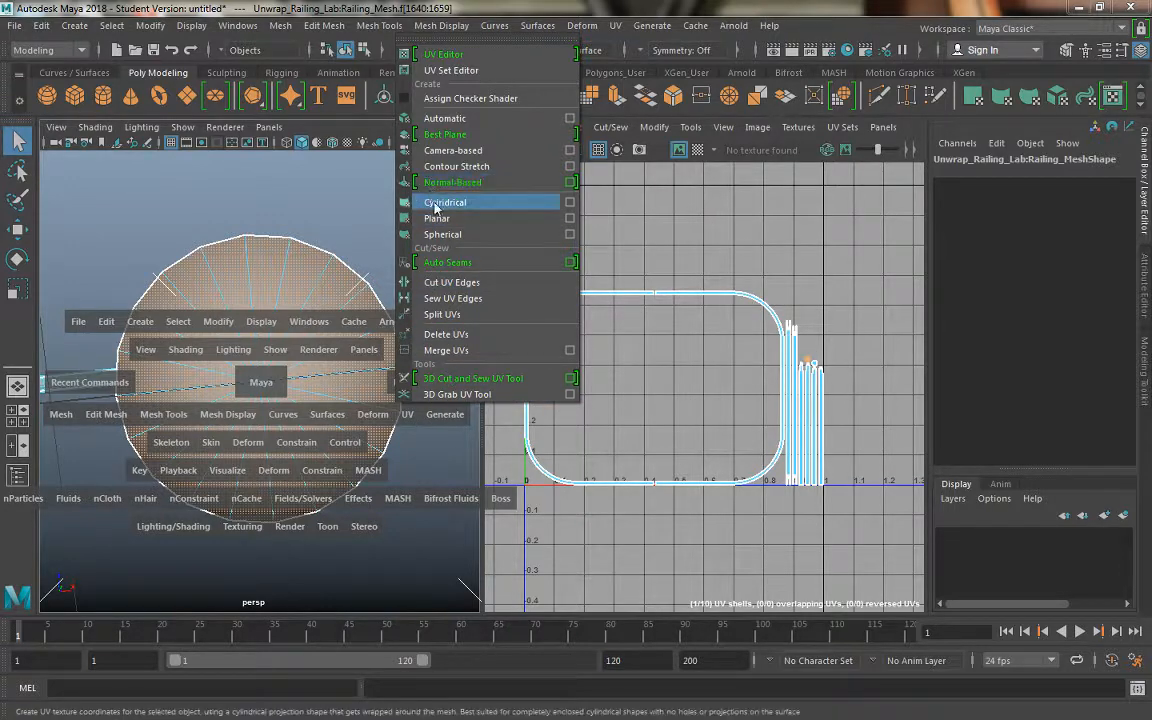
pyautogui.click(448, 154)
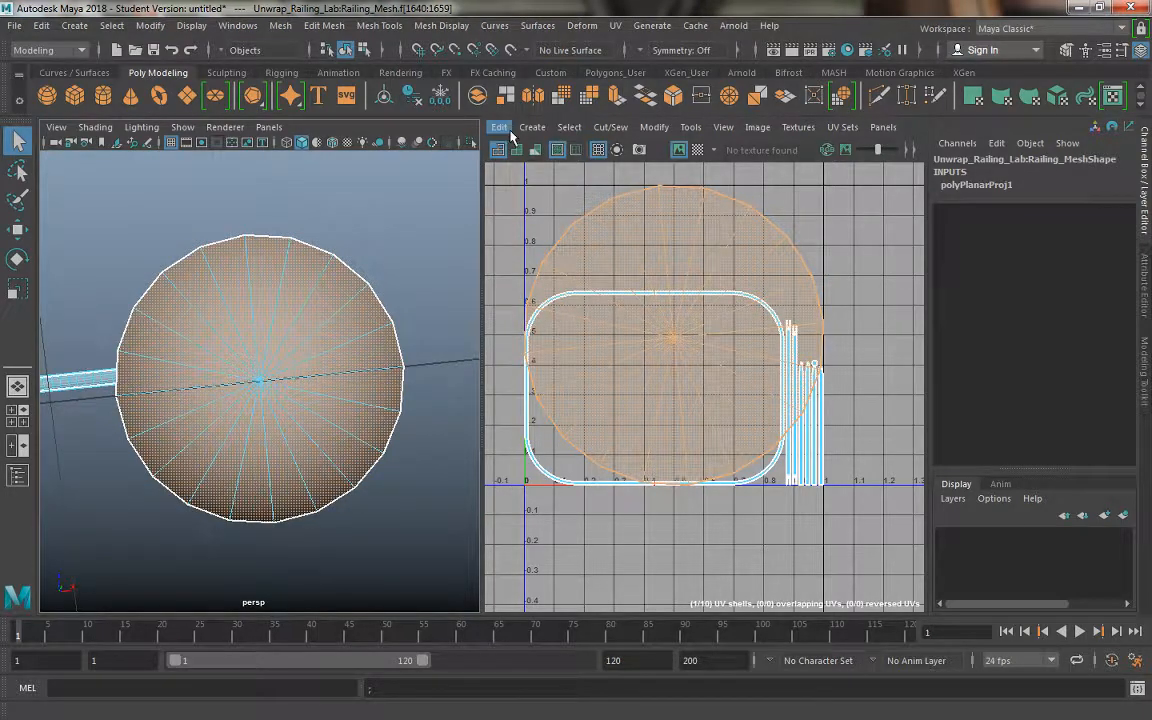
# Step: Enlarge the UV editor and select a single face within the projected end-cap shell
pyautogui.click(675, 308)
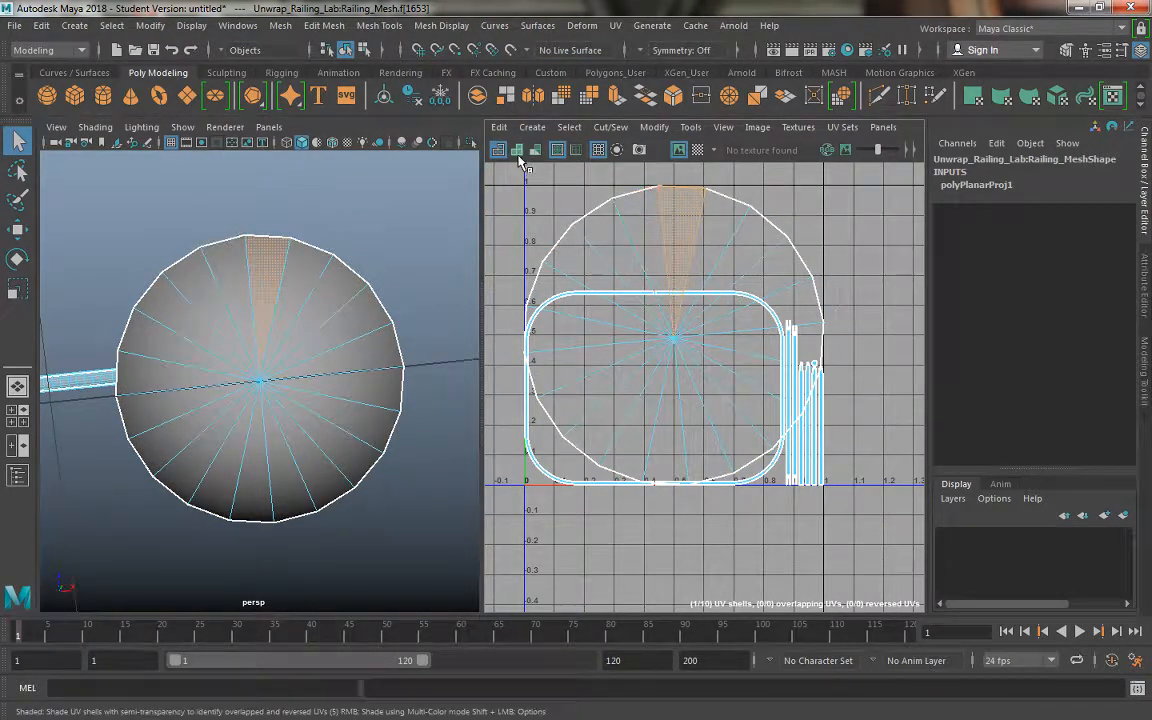
pyautogui.press('space')
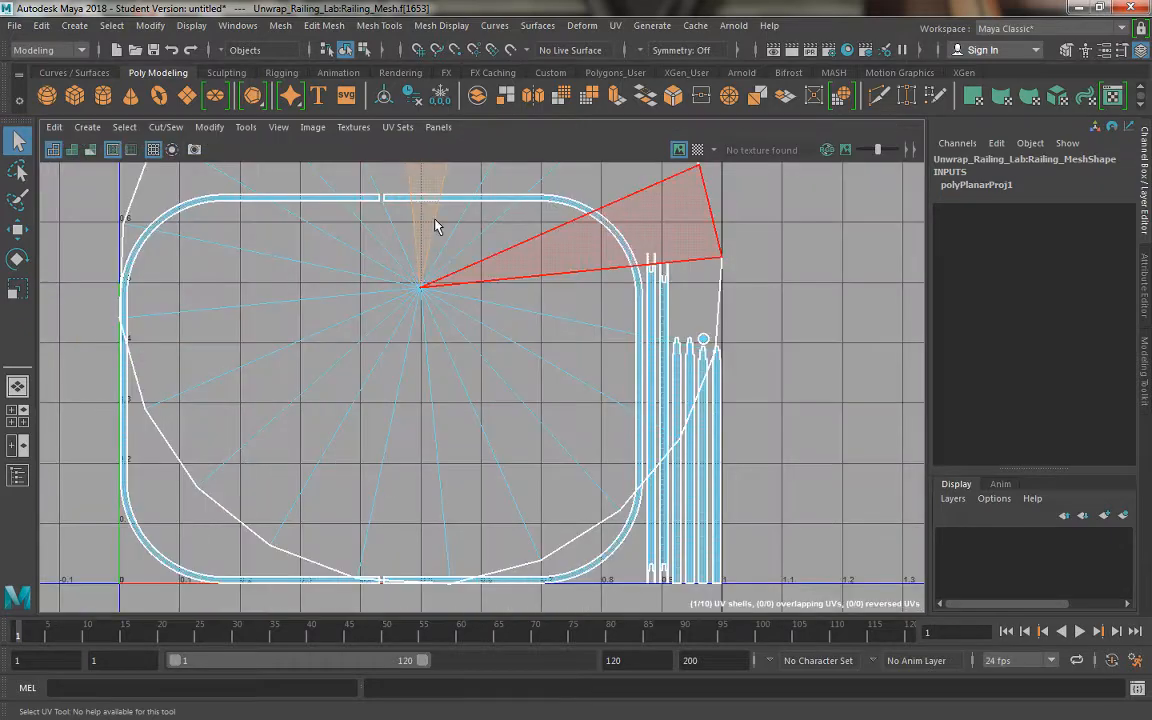
pyautogui.keyDown('alt'); pyautogui.moveTo(367, 373); pyautogui.dragTo(270, 177, button='right'); pyautogui.keyUp('alt')
pyautogui.click(295, 224)
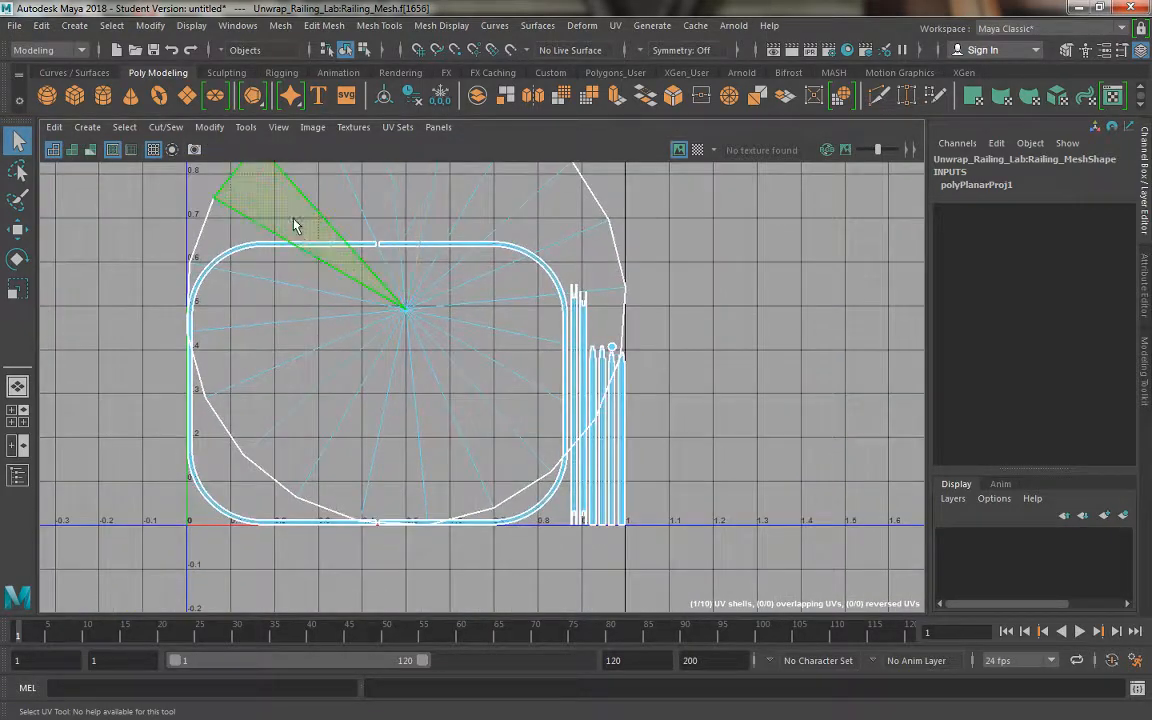
pyautogui.keyDown('alt'); pyautogui.moveTo(380, 343); pyautogui.dragTo(327, 251, button='right'); pyautogui.keyUp('alt')
pyautogui.rightClick(346, 226)
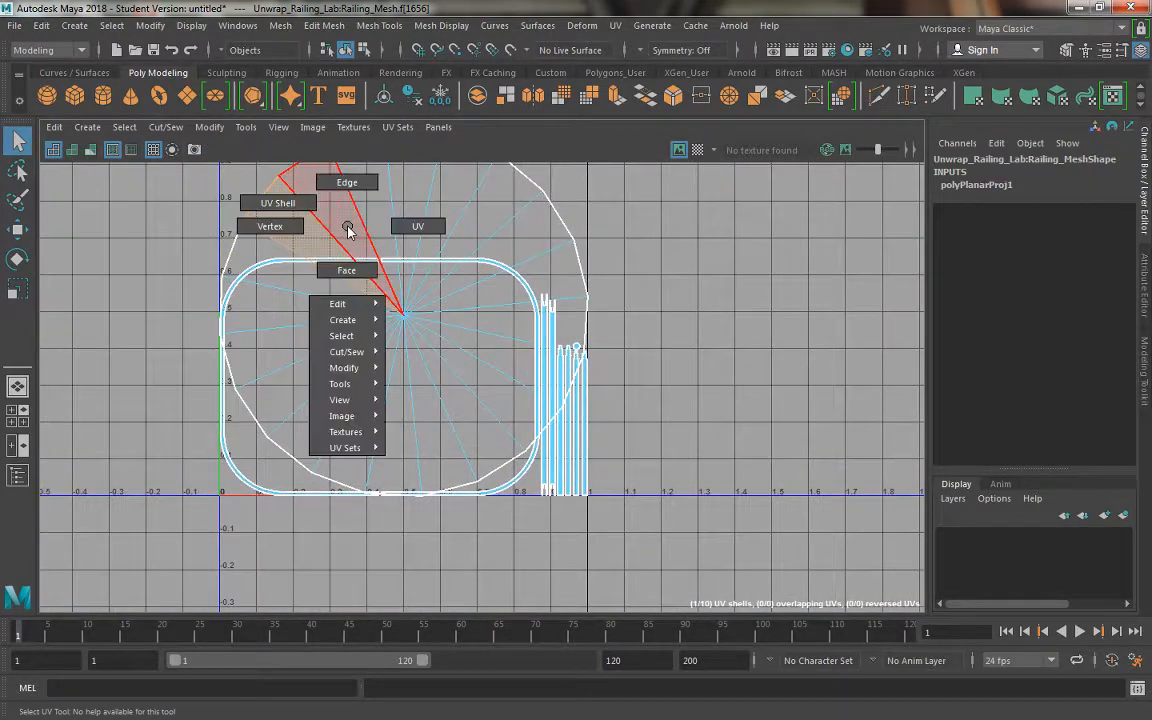
# Step: Use the Move UV Shell tool to shift the end-cap shell along U, clear of the 0–1 UV space and the other shells
pyautogui.click(166, 127)
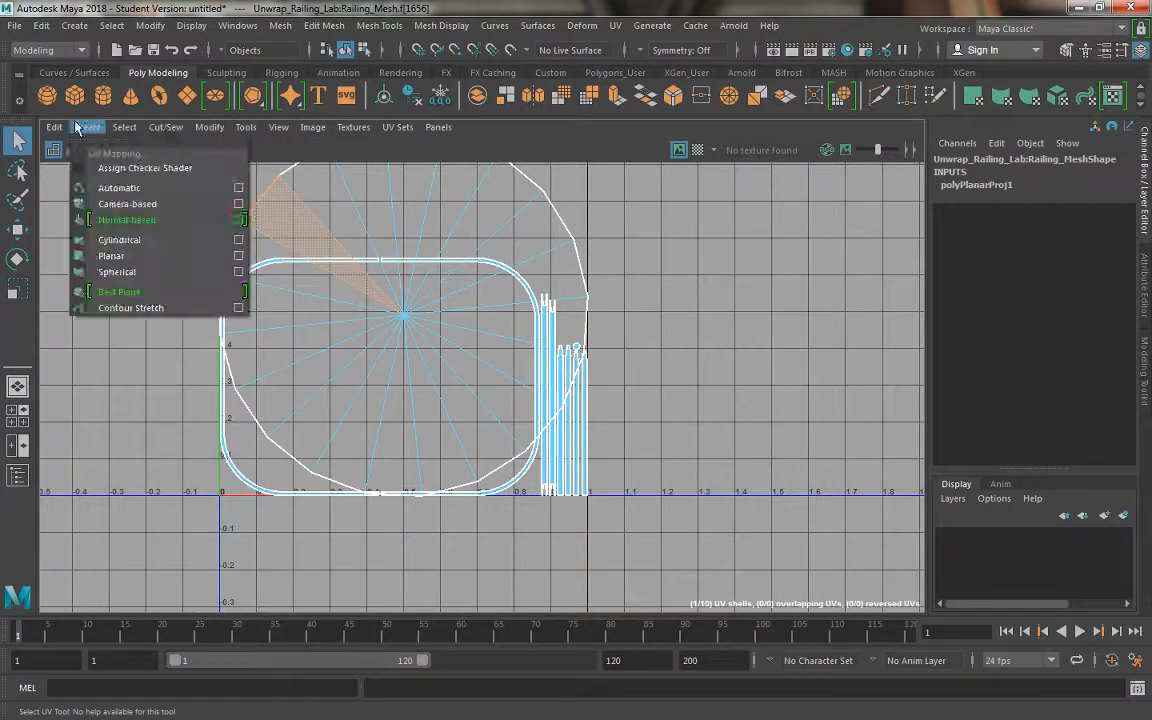
pyautogui.moveTo(124, 127)
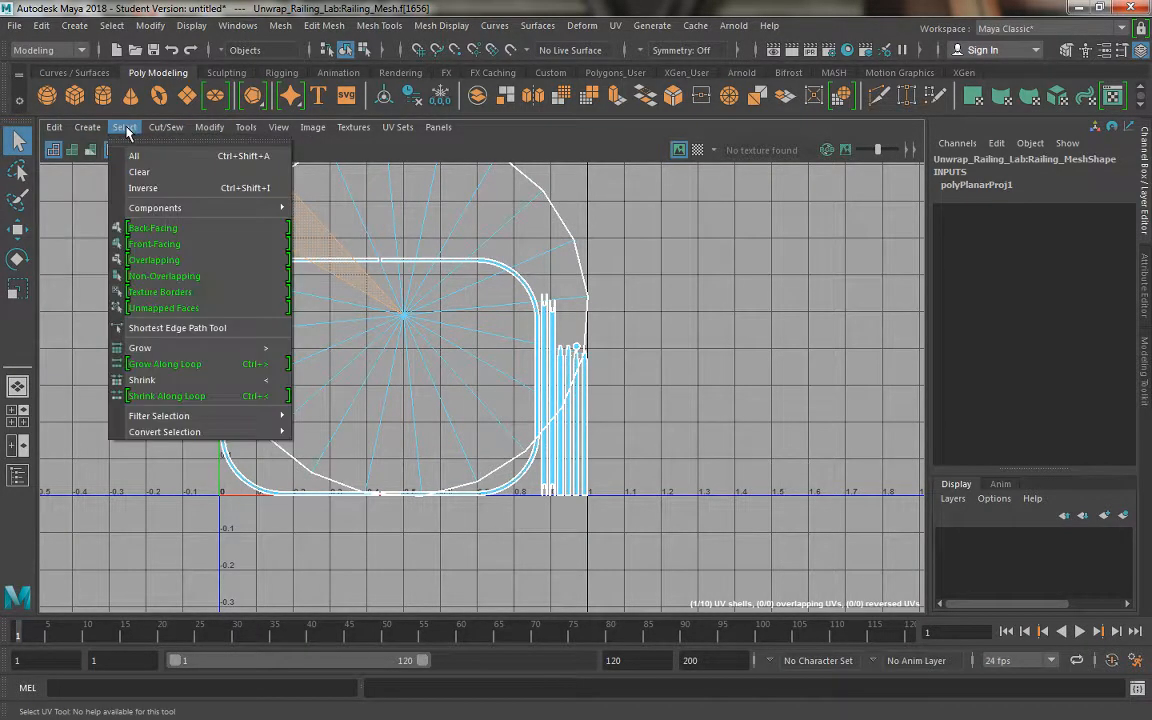
pyautogui.moveTo(156, 210)
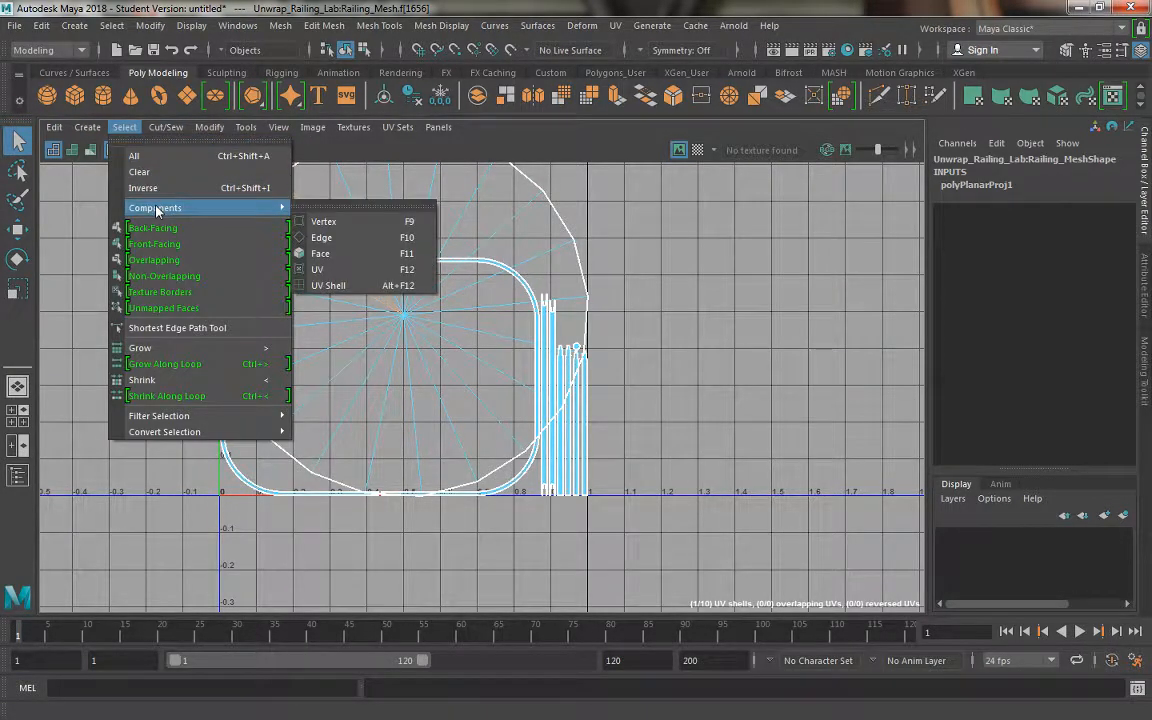
pyautogui.moveTo(248, 130)
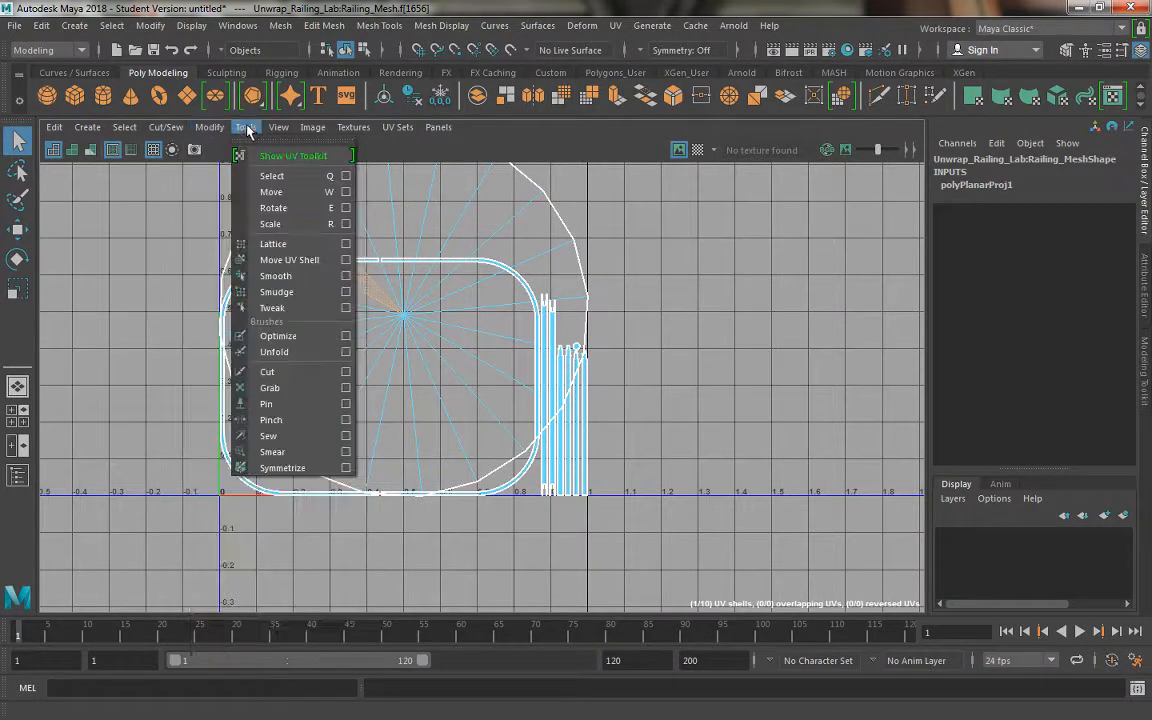
pyautogui.click(287, 260)
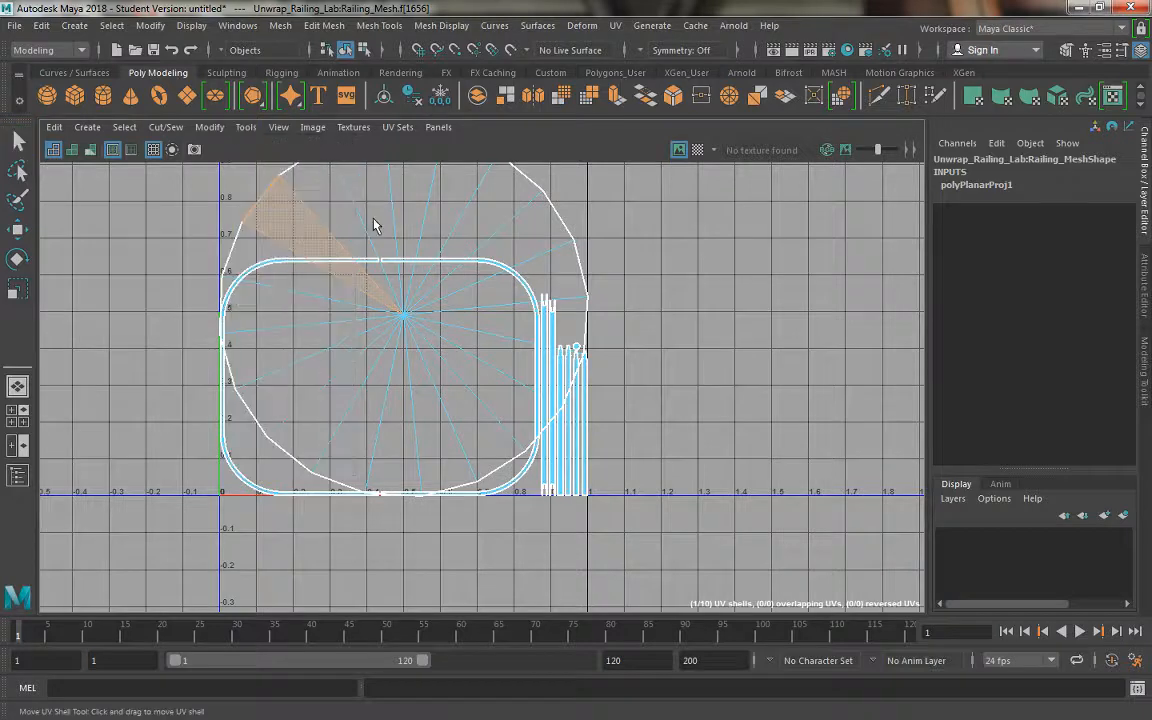
pyautogui.scroll(-2, 342, 216)
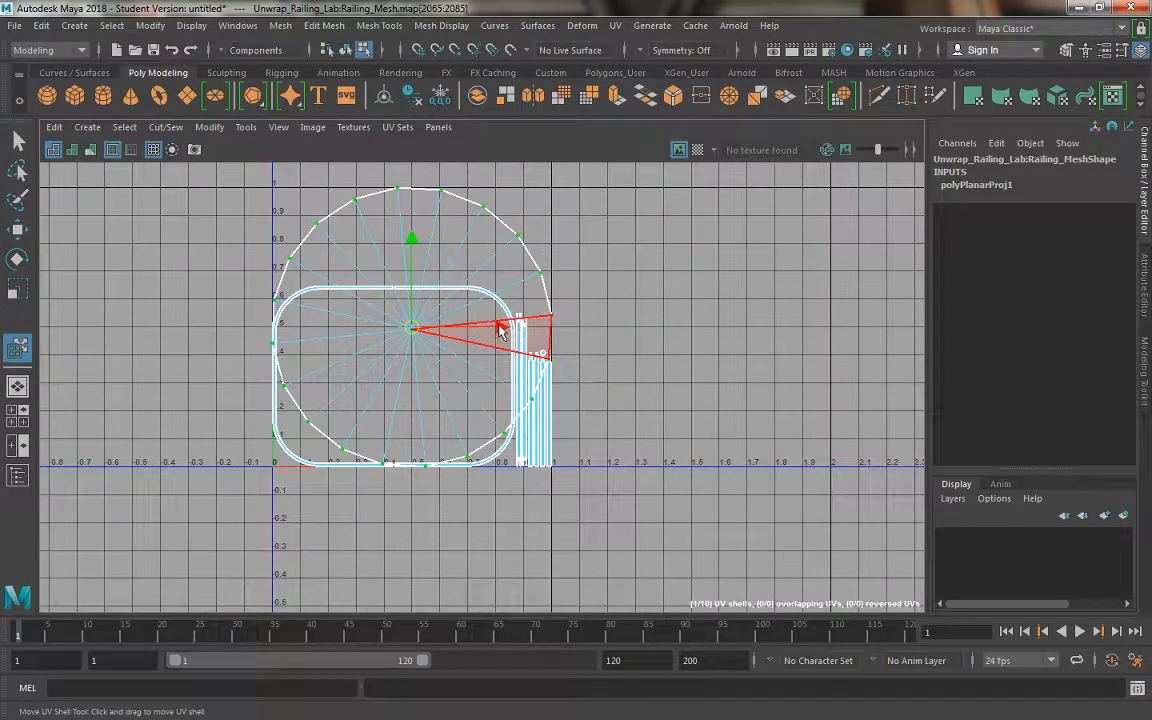
pyautogui.moveTo(500, 330); pyautogui.dragTo(843, 336)
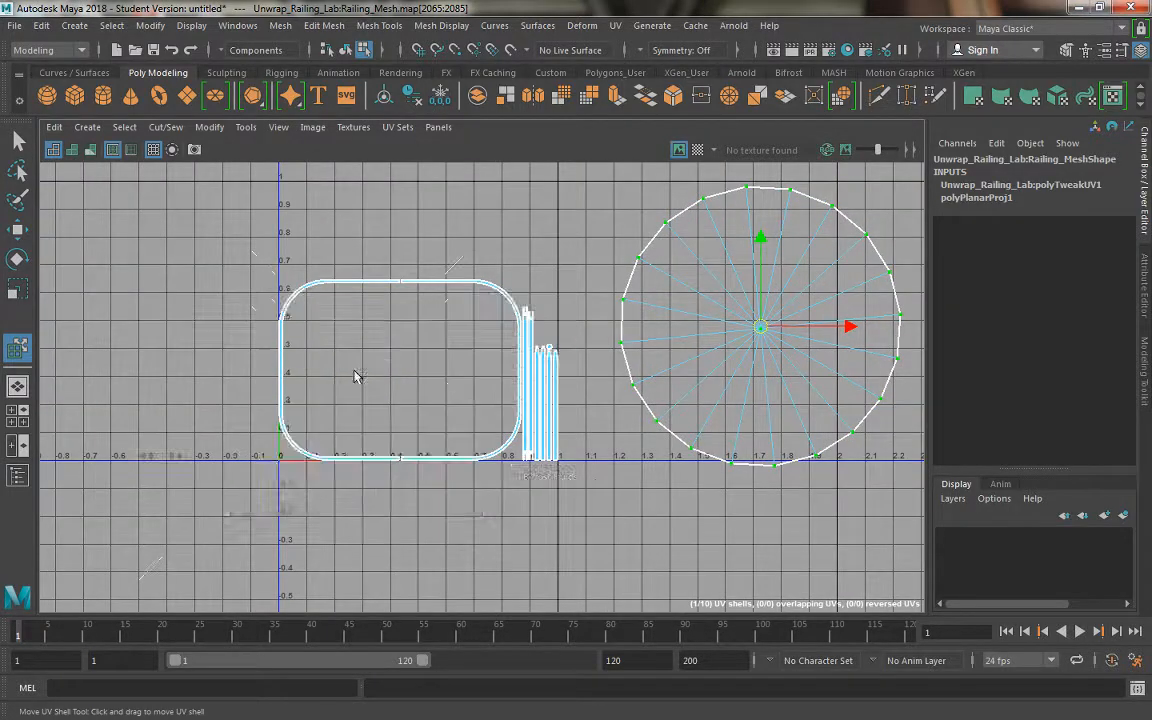
# Step: Select the faces at the other leg's bottom end and deselect the side faces, keeping only its end cap selected
pyautogui.press('space')
pyautogui.press('space')
pyautogui.keyDown('alt'); pyautogui.moveTo(291, 404); pyautogui.dragTo(352, 401); pyautogui.keyUp('alt')
pyautogui.keyDown('alt'); pyautogui.moveTo(352, 401); pyautogui.dragTo(582, 378, button='middle'); pyautogui.keyUp('alt')
pyautogui.scroll(4, 388, 416)
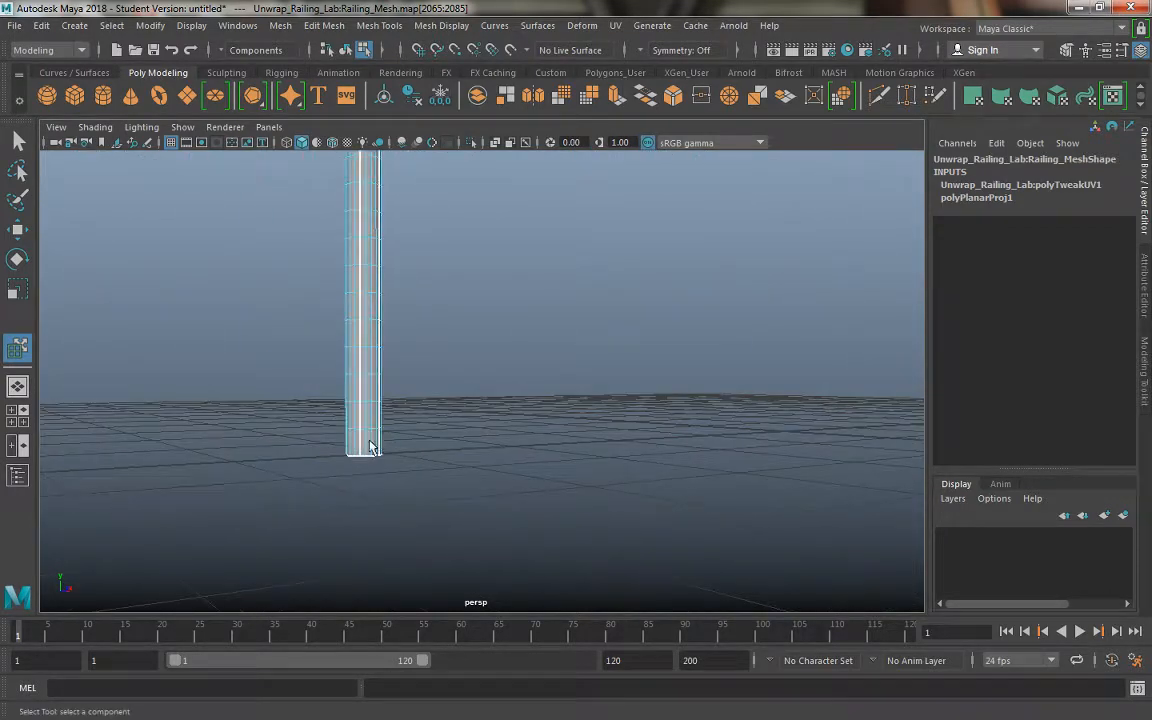
pyautogui.moveTo(369, 443); pyautogui.dragTo(358, 298, button='right')
pyautogui.keyDown('alt'); pyautogui.moveTo(322, 364); pyautogui.dragTo(322, 408, button='middle'); pyautogui.keyUp('alt')
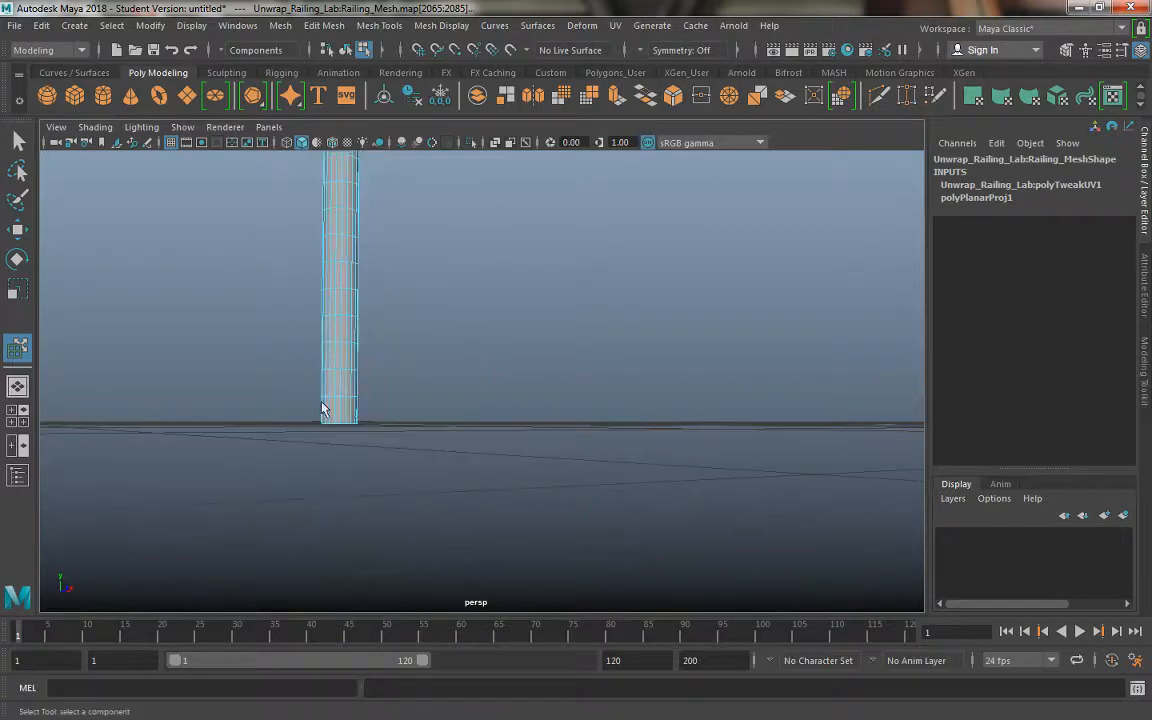
pyautogui.keyDown('alt'); pyautogui.moveTo(262, 399); pyautogui.dragTo(316, 491, button='right'); pyautogui.keyUp('alt')
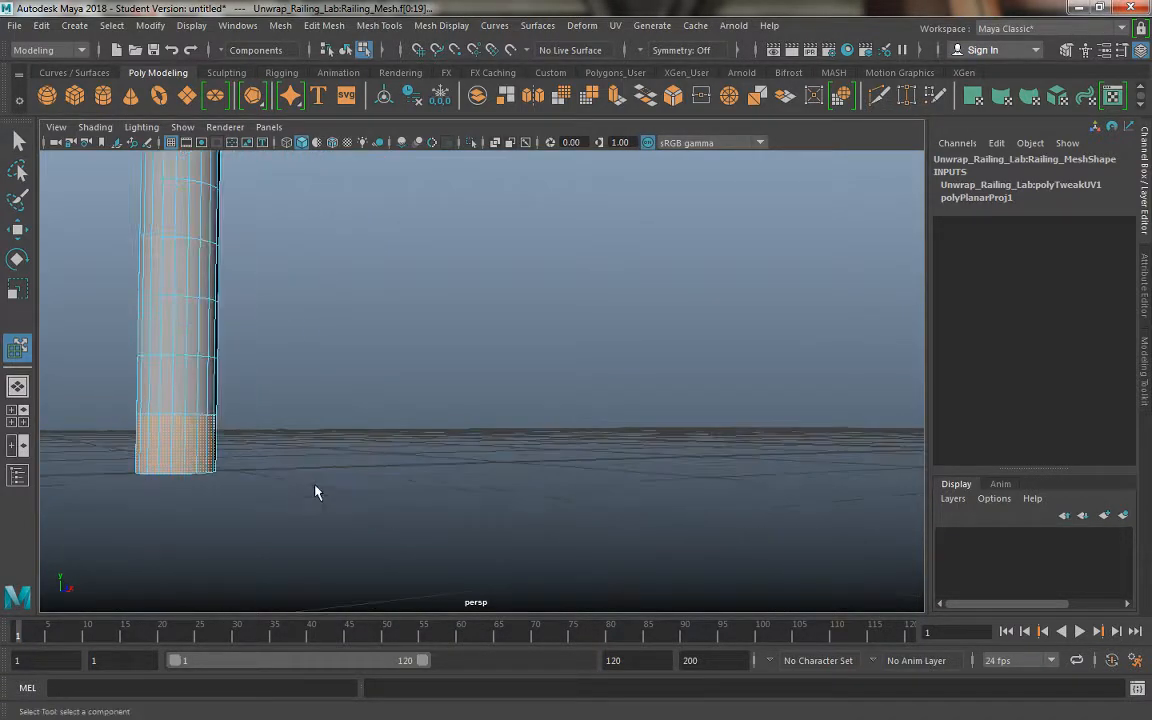
pyautogui.keyDown('alt'); pyautogui.moveTo(316, 491); pyautogui.dragTo(440, 463, button='middle'); pyautogui.keyUp('alt')
pyautogui.keyDown('alt'); pyautogui.moveTo(440, 463); pyautogui.dragTo(401, 424, button='right'); pyautogui.keyUp('alt')
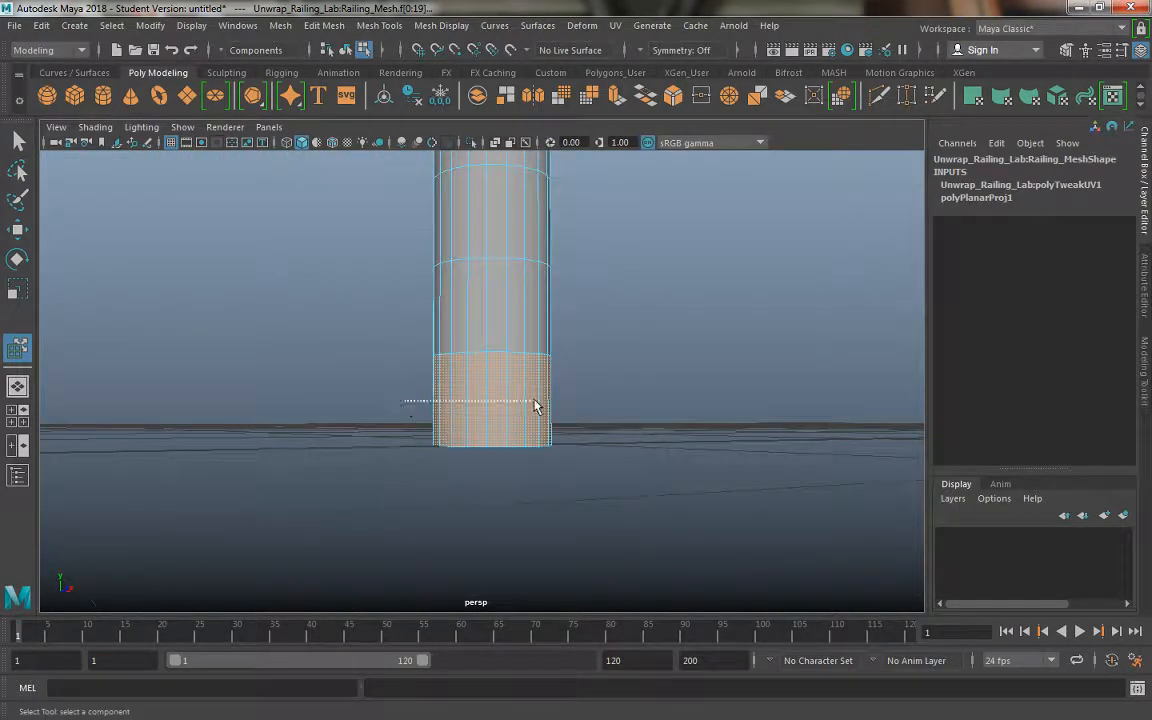
pyautogui.moveTo(535, 406); pyautogui.dragTo(602, 406)
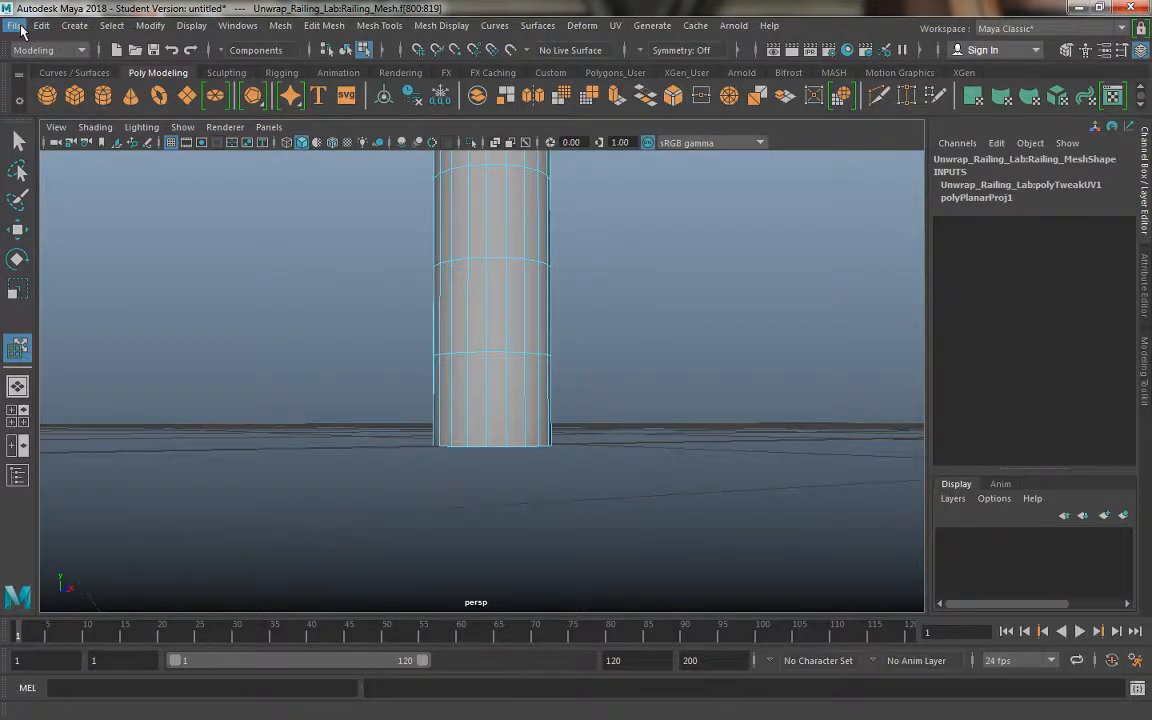
pyautogui.click(15, 26)
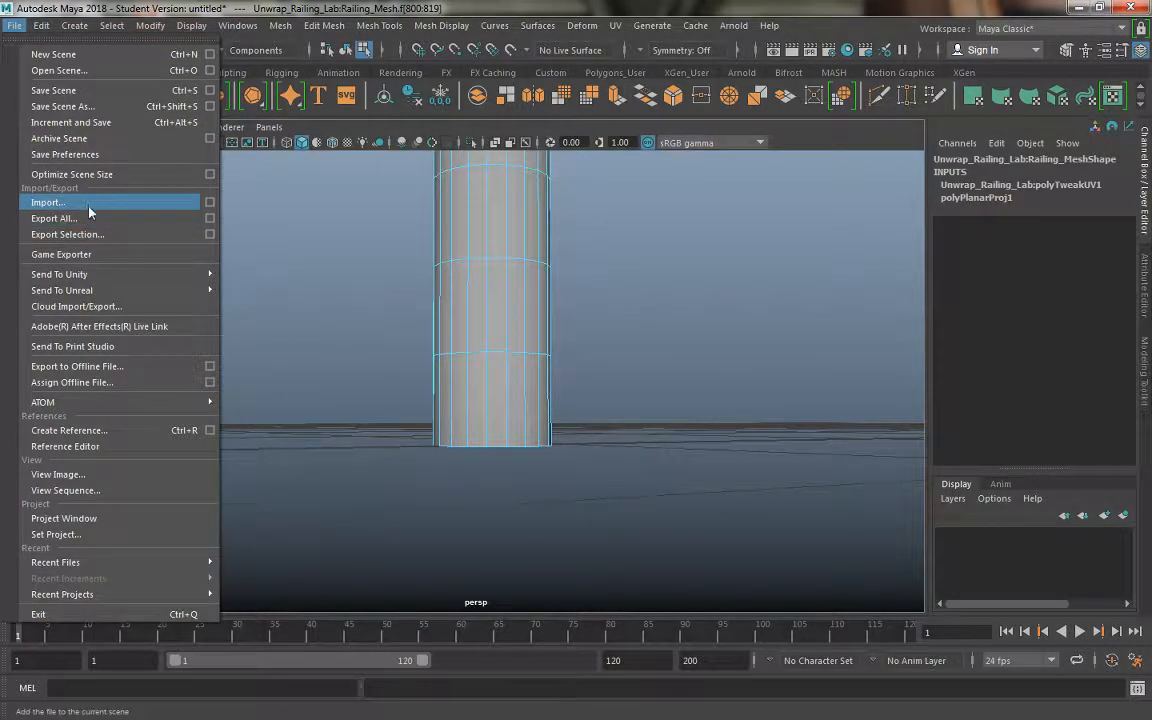
pyautogui.click(89, 211)
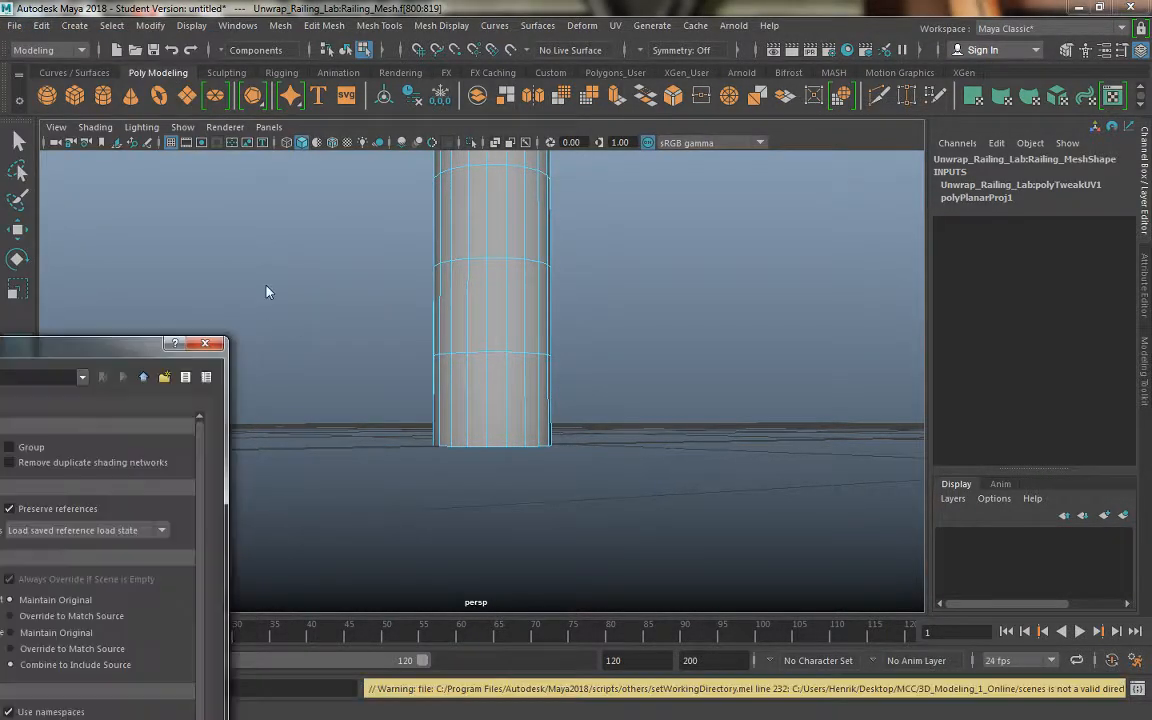
pyautogui.moveTo(145, 348); pyautogui.dragTo(624, 162)
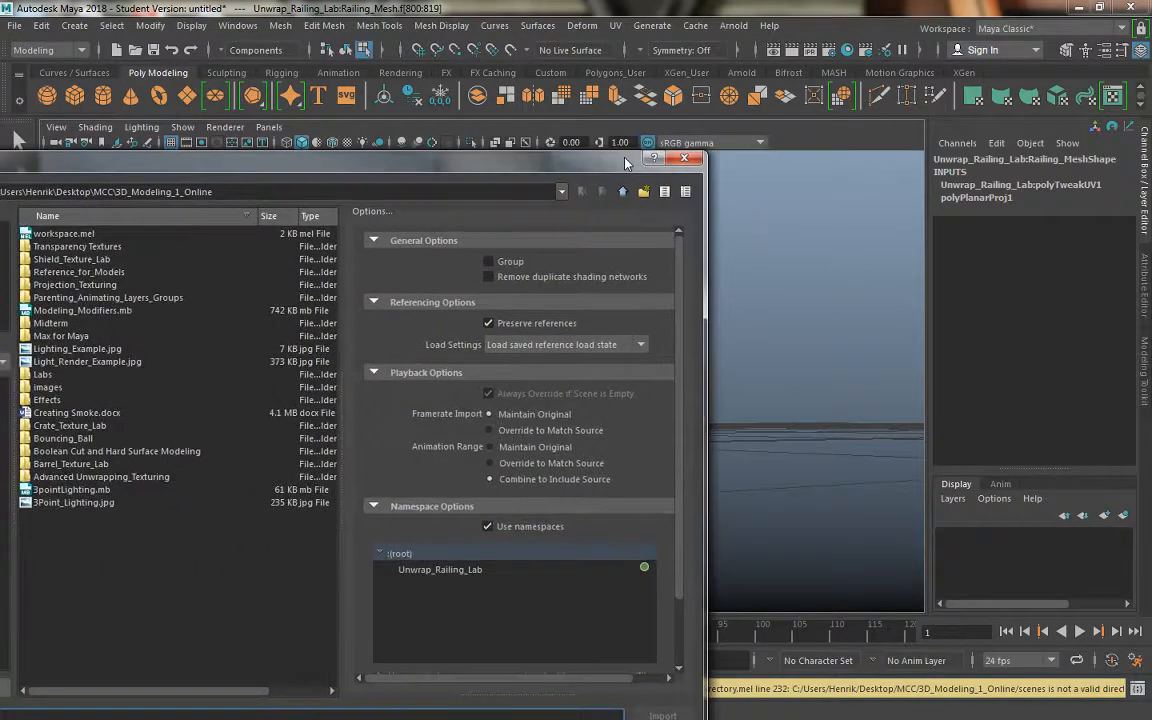
pyautogui.click(685, 160)
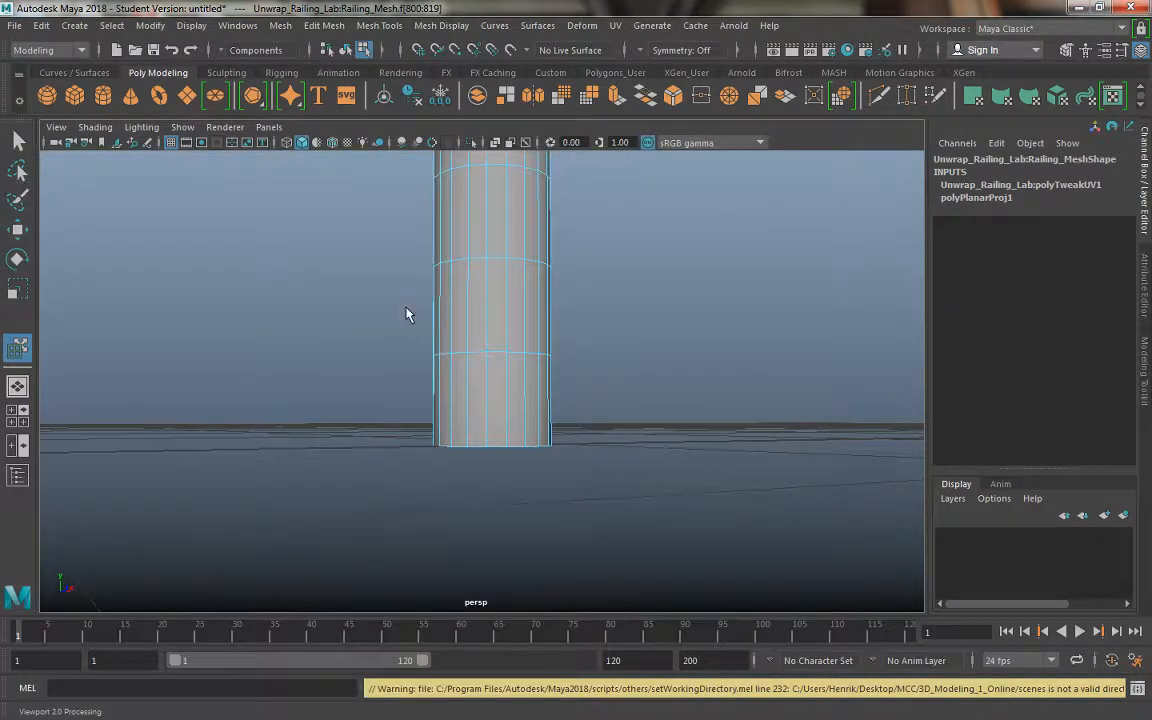
# Step: Apply a Camera-Based UV projection to the second leg's end-cap faces from a view looking straight at the cap
pyautogui.keyDown('alt'); pyautogui.moveTo(405, 314); pyautogui.dragTo(368, 226); pyautogui.keyUp('alt')
pyautogui.press('f')
pyautogui.keyDown('alt'); pyautogui.moveTo(368, 226); pyautogui.dragTo(481, 386, button='right'); pyautogui.keyUp('alt')
pyautogui.keyDown('alt'); pyautogui.moveTo(481, 386); pyautogui.dragTo(473, 368); pyautogui.keyUp('alt')
pyautogui.press('space')
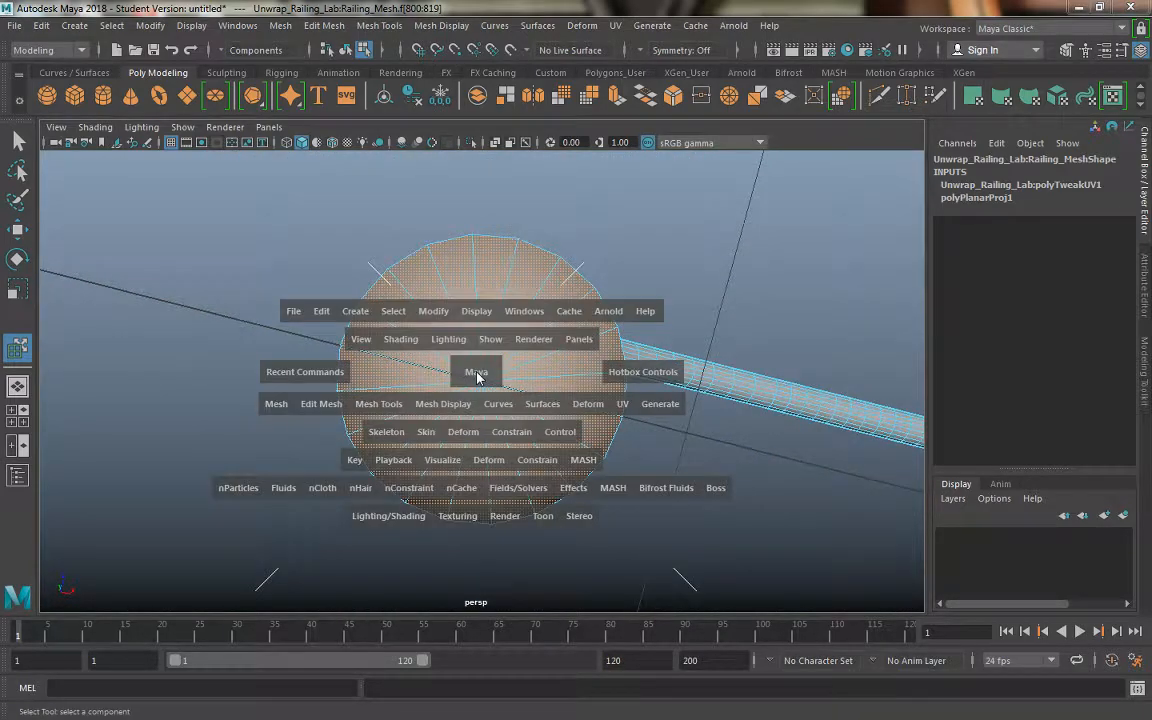
pyautogui.moveTo(628, 412); pyautogui.dragTo(668, 160)
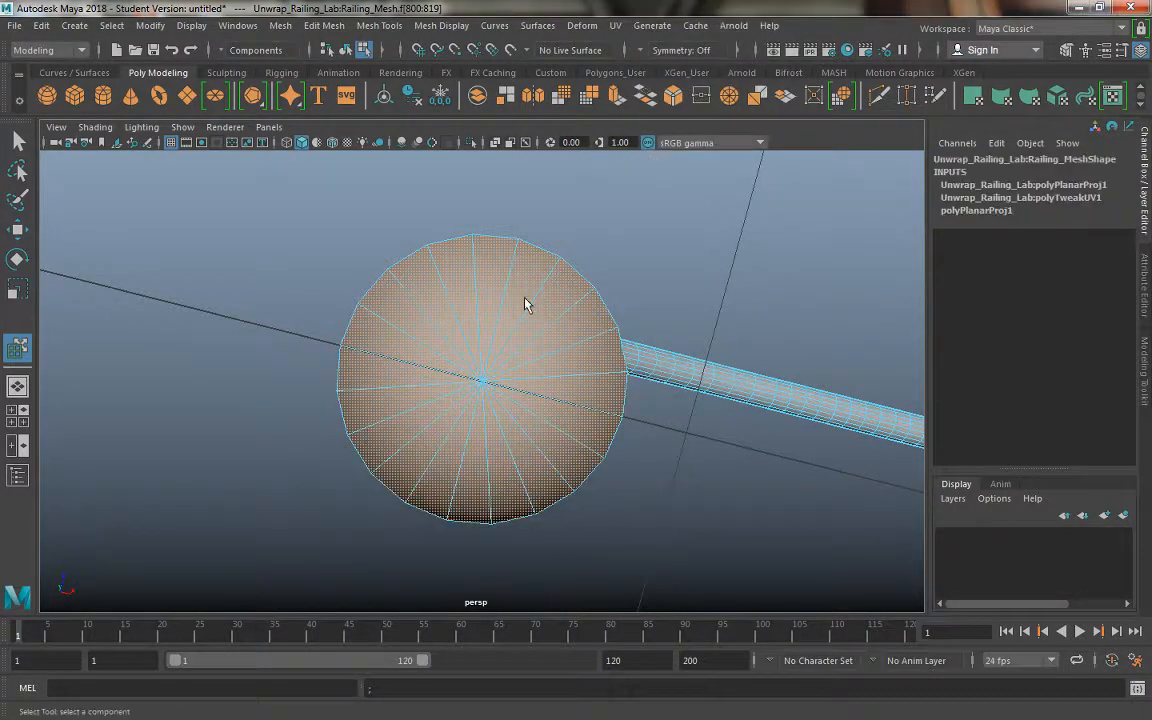
# Step: Move the second end cap's UV shell out of the 0–1 UV space, placing it above the first cap's shell
pyautogui.press('space')
pyautogui.moveTo(527, 303); pyautogui.dragTo(538, 337)
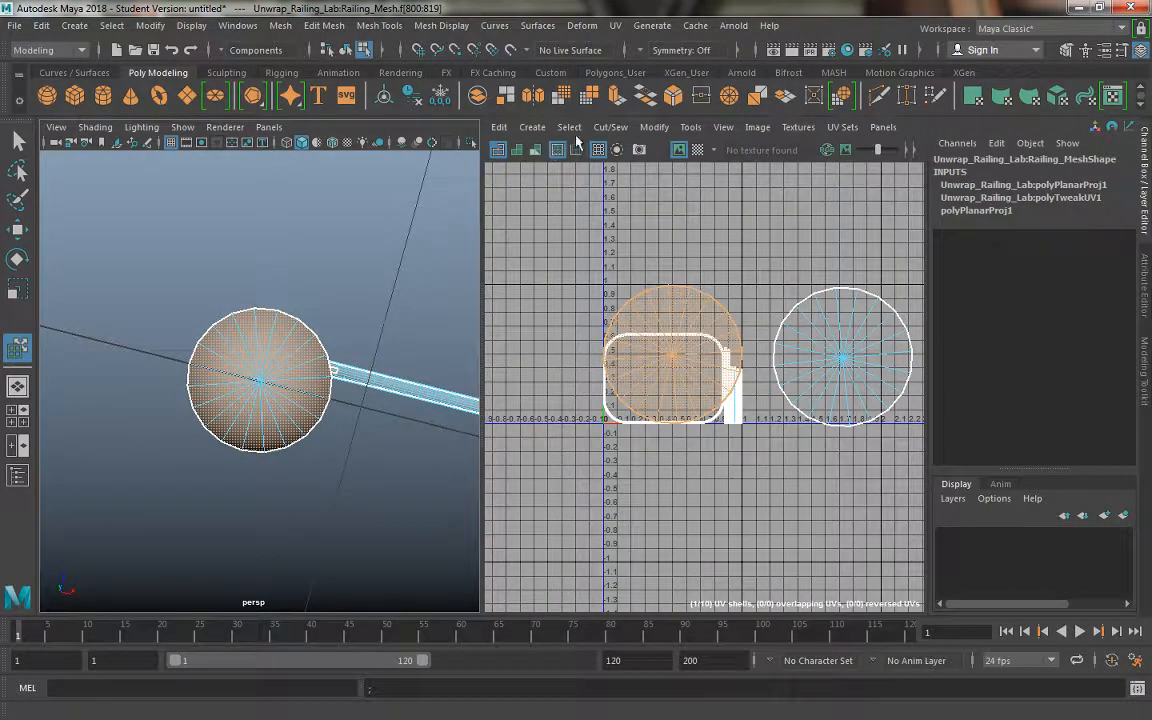
pyautogui.click(690, 127)
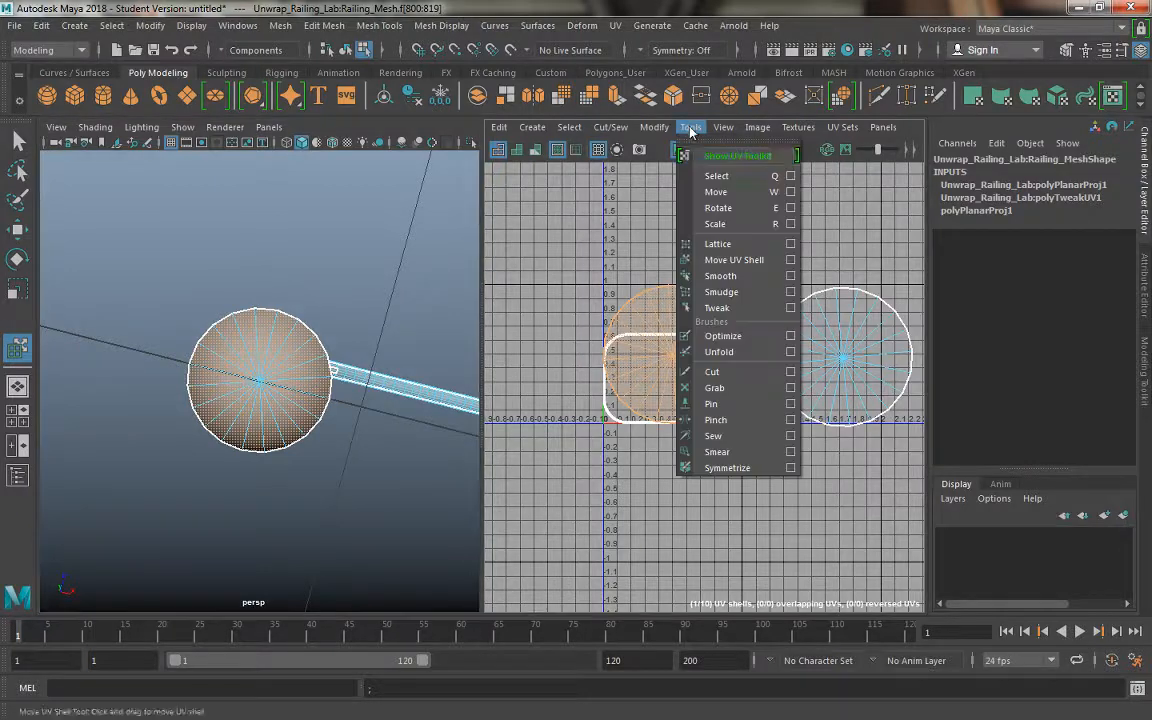
pyautogui.click(700, 250)
pyautogui.click(698, 337)
pyautogui.moveTo(672, 358); pyautogui.dragTo(835, 212)
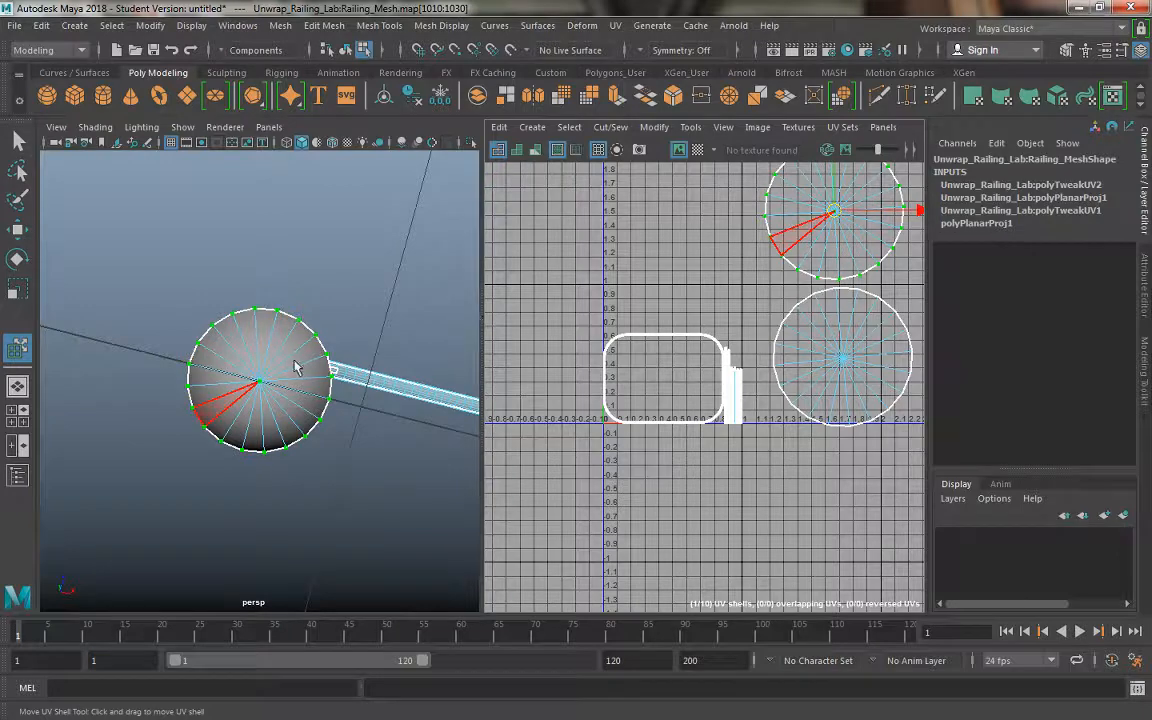
pyautogui.press('q')
# Step: Return the railing mesh to object selection and examine the seams around the end cap and along the leg
pyautogui.moveTo(296, 368)
pyautogui.keyDown('alt'); pyautogui.mouseDown()
pyautogui.moveTo(309, 432)
pyautogui.moveTo(283, 372)
pyautogui.mouseUp(); pyautogui.keyUp('alt')
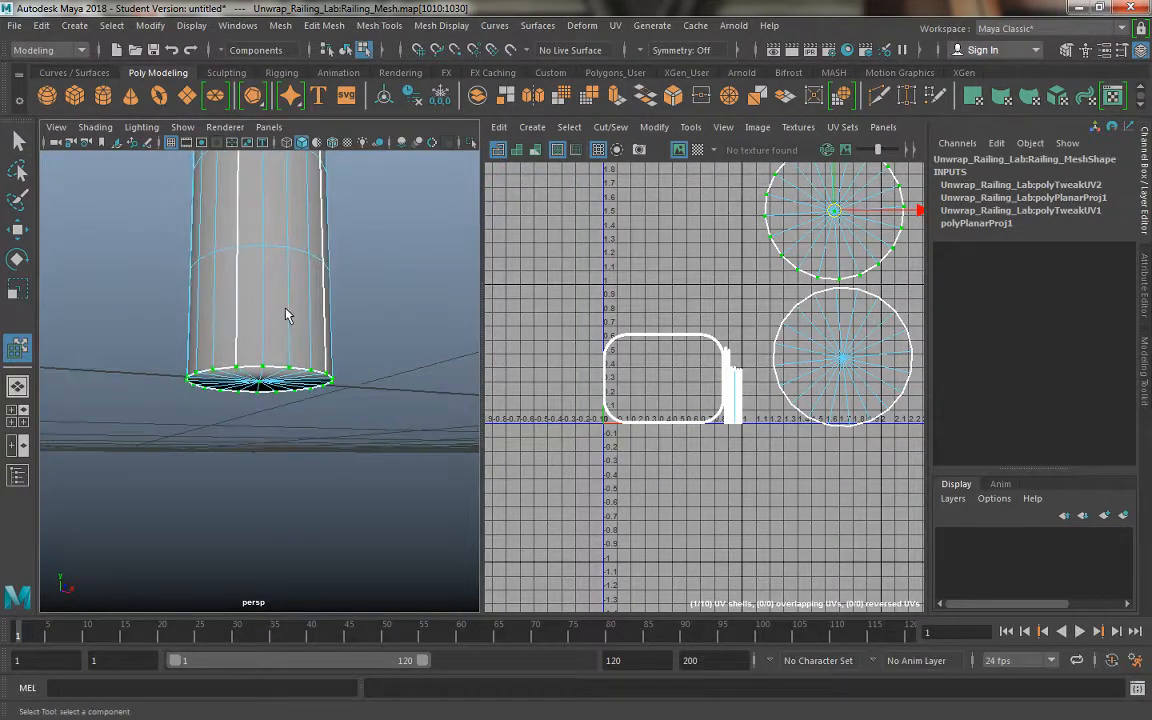
pyautogui.moveTo(288, 244); pyautogui.dragTo(398, 319, button='right')
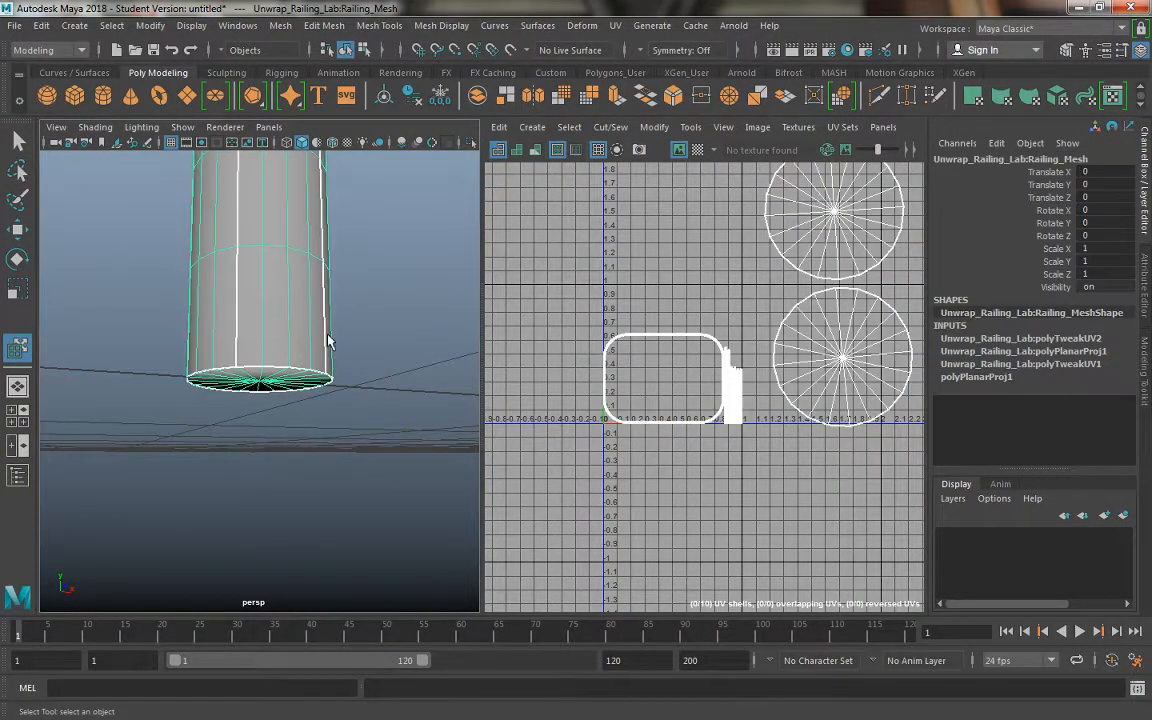
pyautogui.keyDown('alt'); pyautogui.moveTo(267, 344); pyautogui.dragTo(258, 335); pyautogui.keyUp('alt')
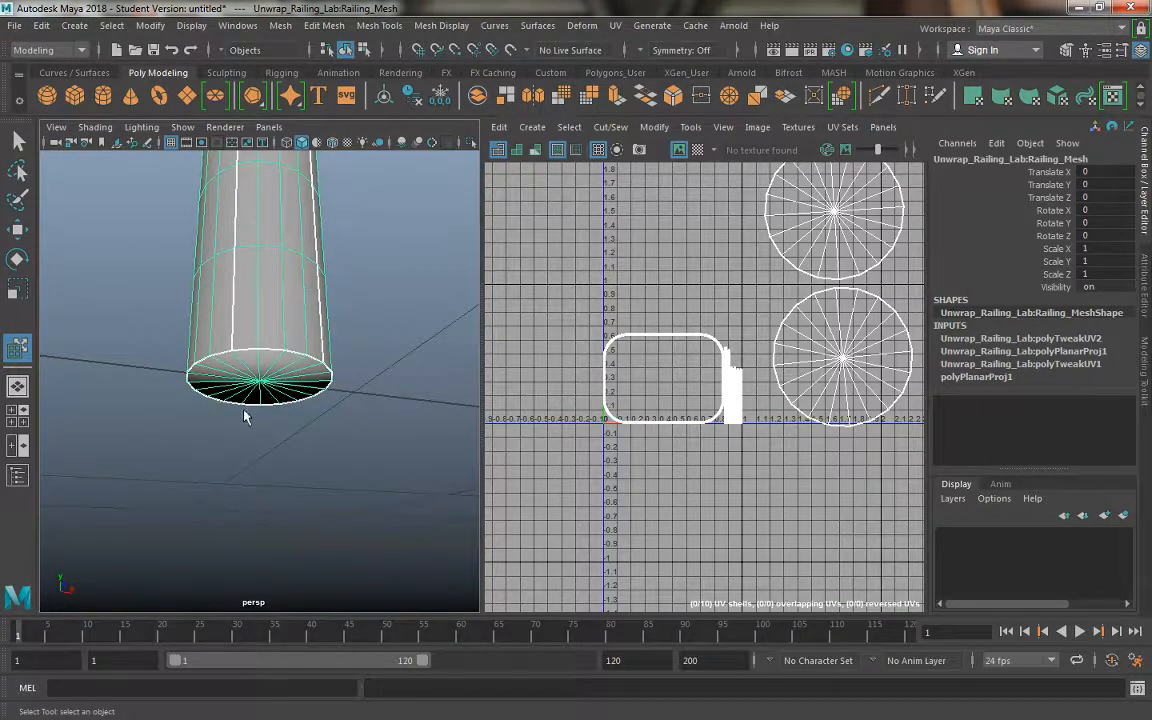
pyautogui.keyDown('alt'); pyautogui.moveTo(245, 417); pyautogui.dragTo(327, 375); pyautogui.keyUp('alt')
pyautogui.keyDown('alt'); pyautogui.moveTo(275, 428); pyautogui.dragTo(273, 443); pyautogui.keyUp('alt')
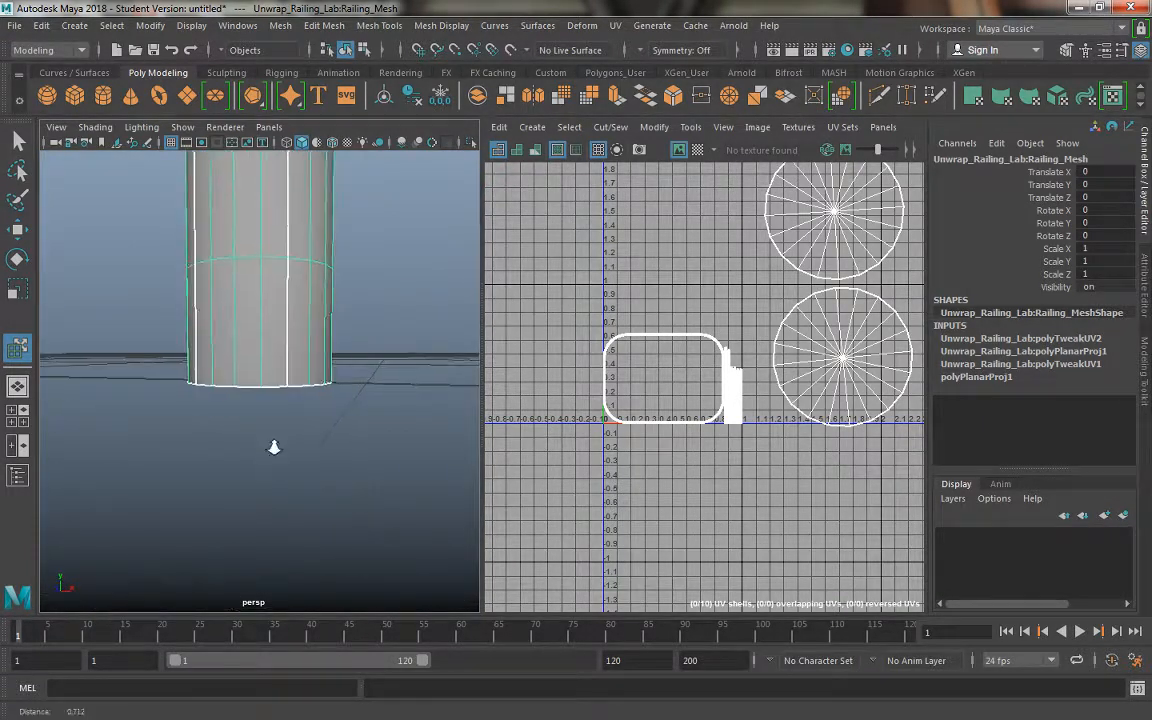
pyautogui.keyDown('alt'); pyautogui.moveTo(273, 443); pyautogui.dragTo(249, 378, button='right'); pyautogui.keyUp('alt')
pyautogui.keyDown('alt'); pyautogui.moveTo(249, 378); pyautogui.dragTo(252, 386); pyautogui.keyUp('alt')
pyautogui.keyDown('alt'); pyautogui.moveTo(226, 329); pyautogui.dragTo(251, 360, button='right'); pyautogui.keyUp('alt')
pyautogui.keyDown('alt'); pyautogui.moveTo(251, 360); pyautogui.dragTo(183, 319); pyautogui.keyUp('alt')
pyautogui.keyDown('alt'); pyautogui.moveTo(257, 305); pyautogui.dragTo(259, 398, button='middle'); pyautogui.keyUp('alt')
pyautogui.keyDown('alt'); pyautogui.moveTo(259, 398); pyautogui.dragTo(231, 319, button='right'); pyautogui.keyUp('alt')
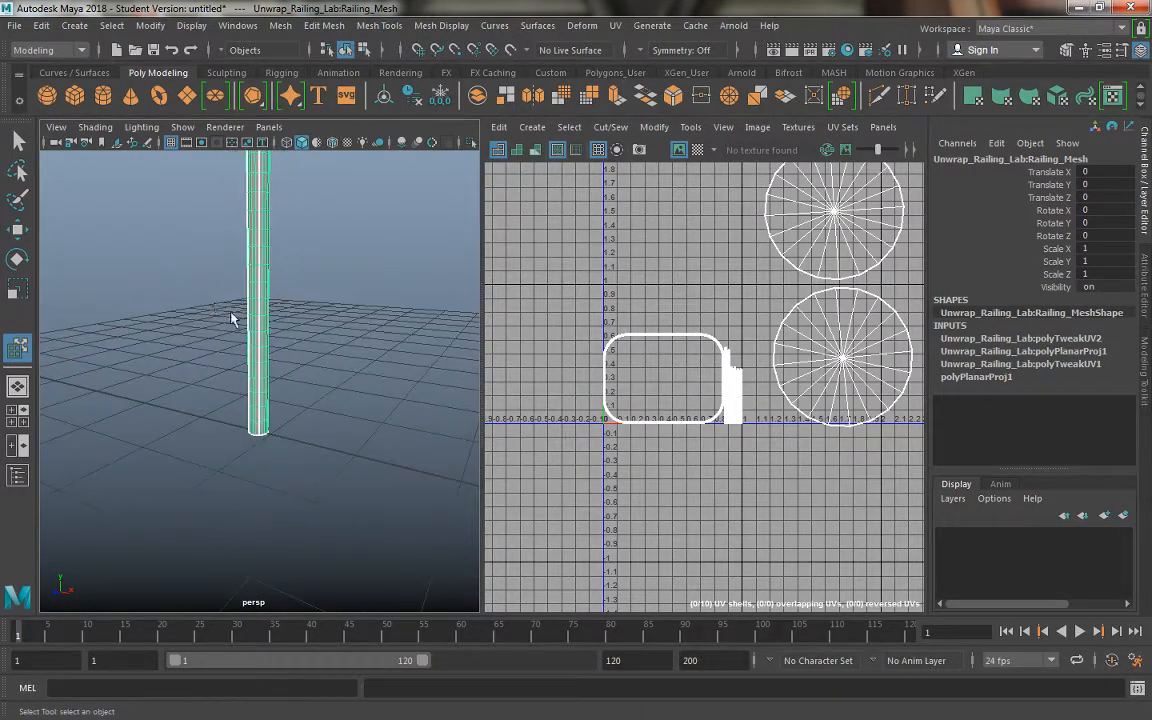
pyautogui.keyDown('alt'); pyautogui.moveTo(231, 318); pyautogui.dragTo(321, 301); pyautogui.keyUp('alt')
# Step: Switch the railing mesh to face selection and box-select the faces of one leg's straight vertical section
pyautogui.moveTo(272, 219); pyautogui.dragTo(183, 192, button='right')
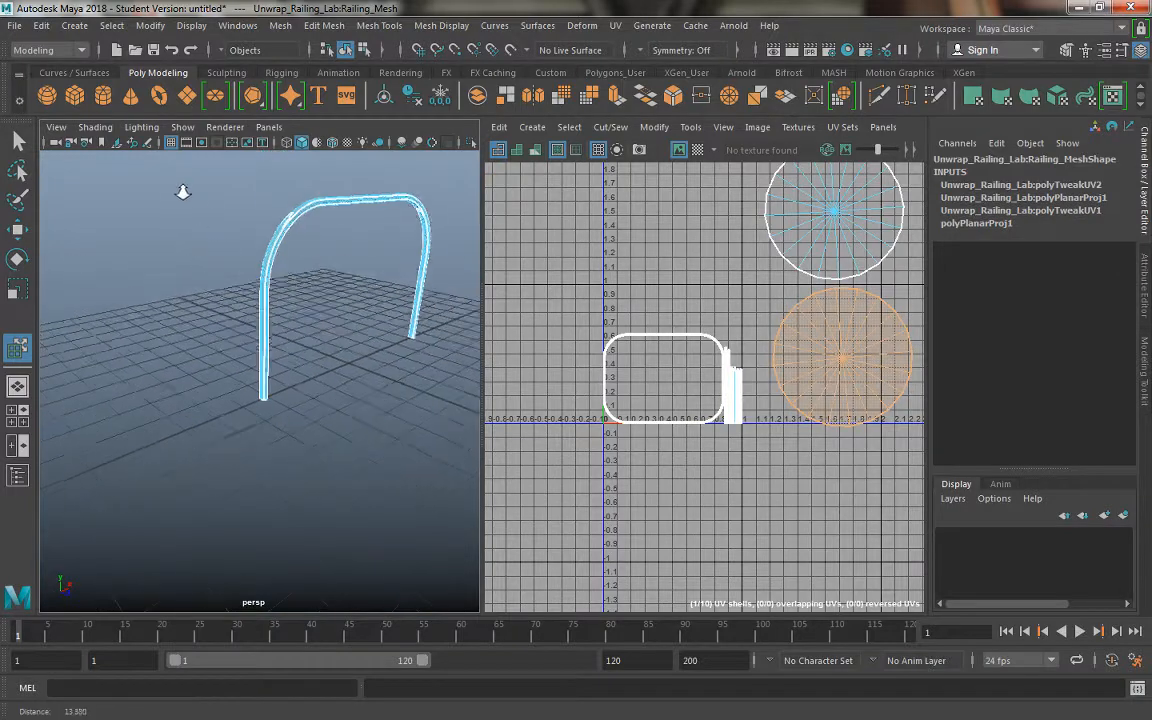
pyautogui.keyDown('alt'); pyautogui.moveTo(250, 325); pyautogui.dragTo(212, 268); pyautogui.keyUp('alt')
pyautogui.keyDown('alt'); pyautogui.moveTo(212, 268); pyautogui.dragTo(278, 368, button='right'); pyautogui.keyUp('alt')
pyautogui.press('space')
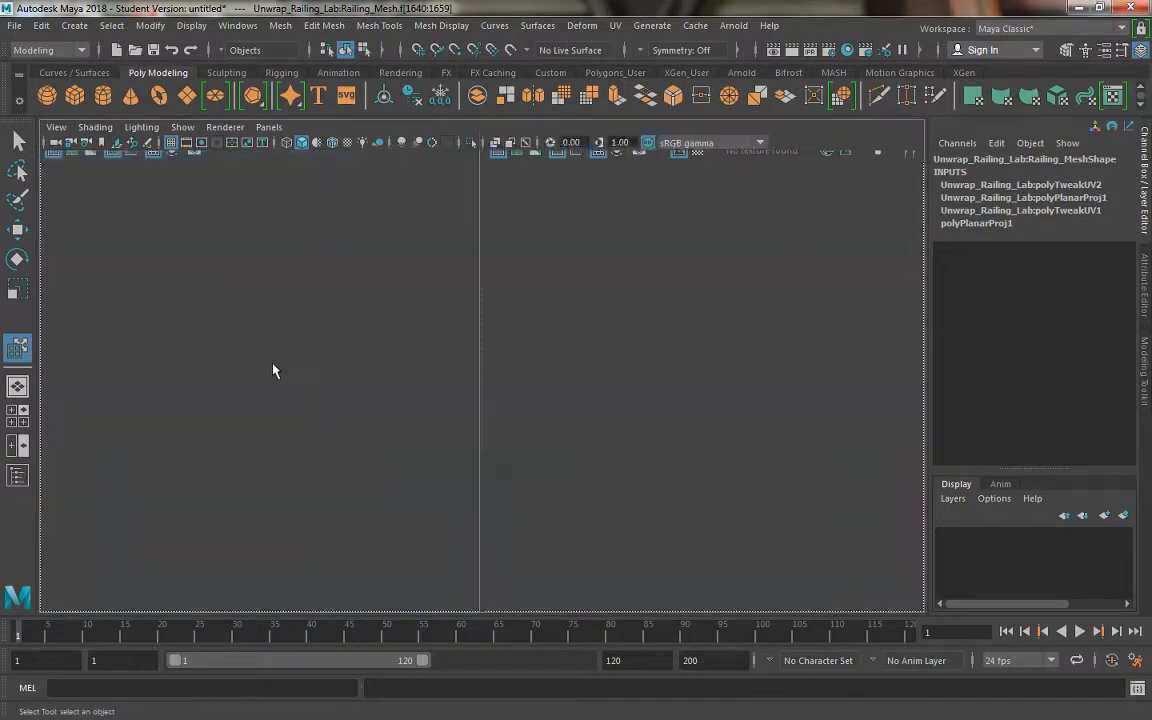
pyautogui.keyDown('alt'); pyautogui.moveTo(252, 334); pyautogui.dragTo(215, 382); pyautogui.keyUp('alt')
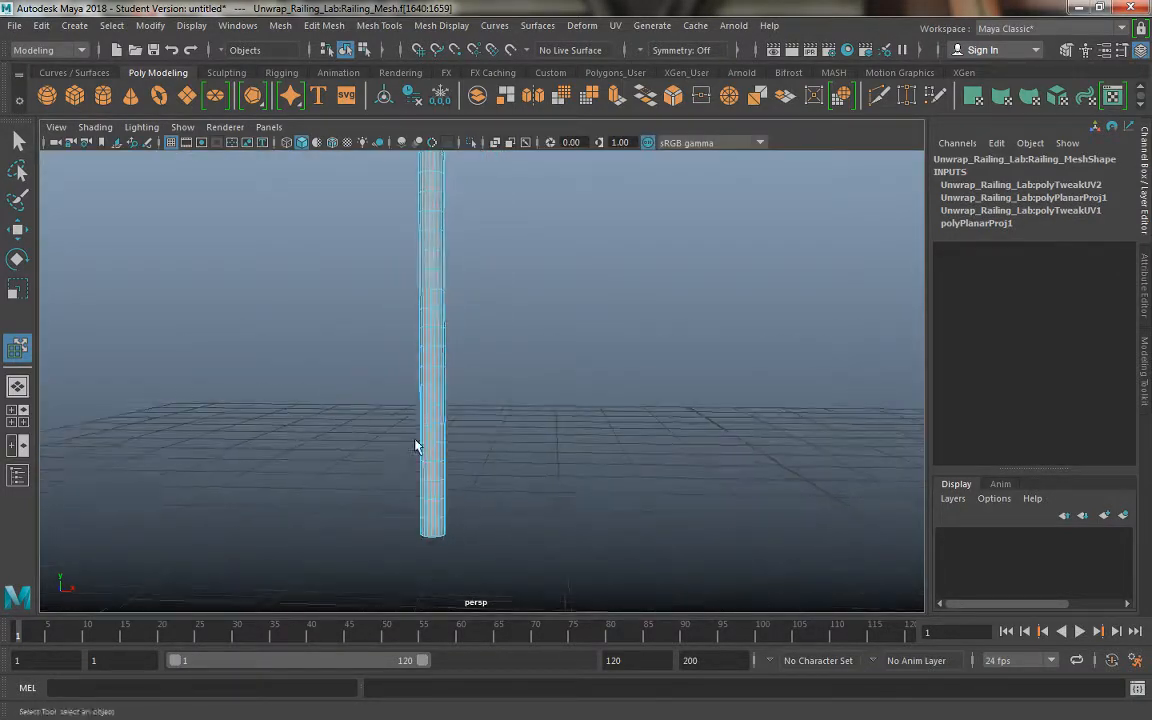
pyautogui.keyDown('alt'); pyautogui.moveTo(416, 446); pyautogui.dragTo(379, 381); pyautogui.keyUp('alt')
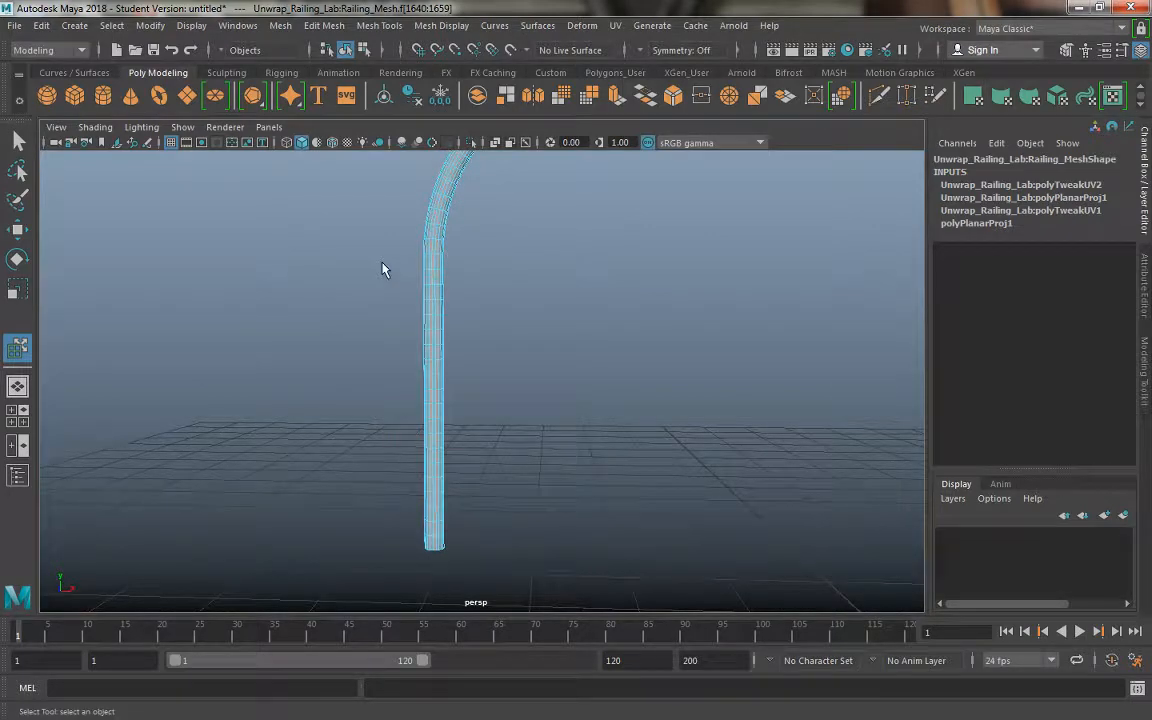
pyautogui.moveTo(383, 265); pyautogui.dragTo(483, 457)
# Step: Apply a Cylindrical UV projection to the selected faces of the leg's straight vertical section
pyautogui.keyDown('alt'); pyautogui.moveTo(527, 544); pyautogui.dragTo(478, 380); pyautogui.keyUp('alt')
pyautogui.press('space')
pyautogui.click(622, 403)
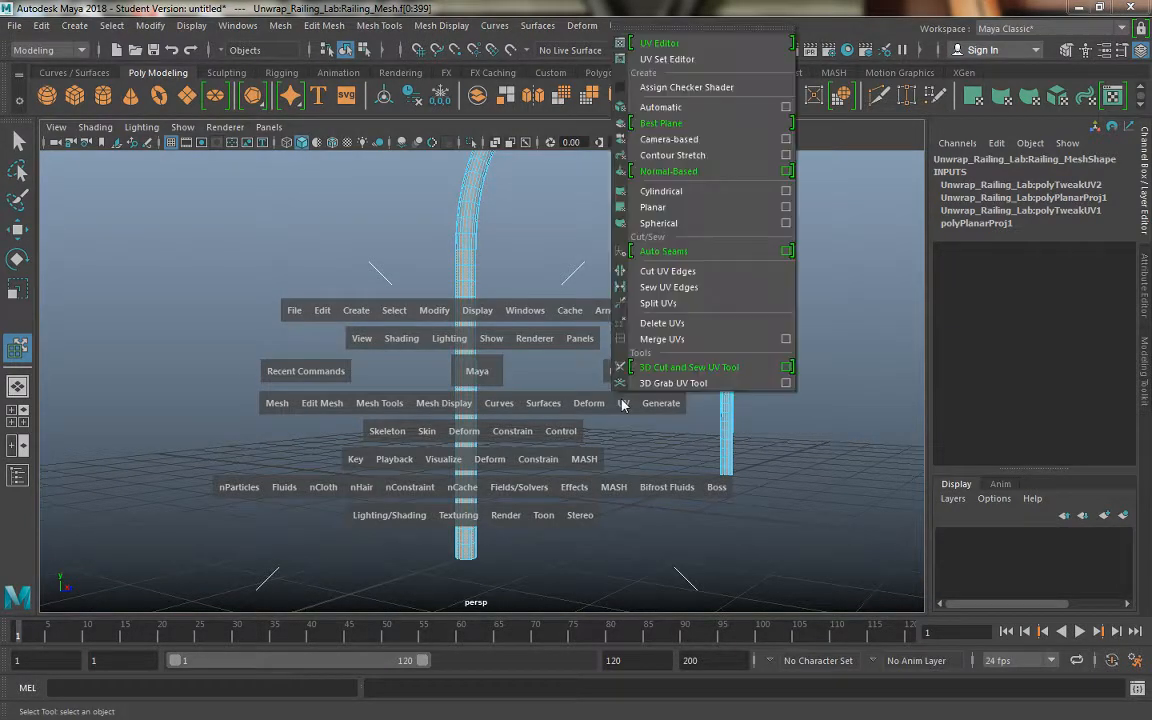
pyautogui.click(650, 191)
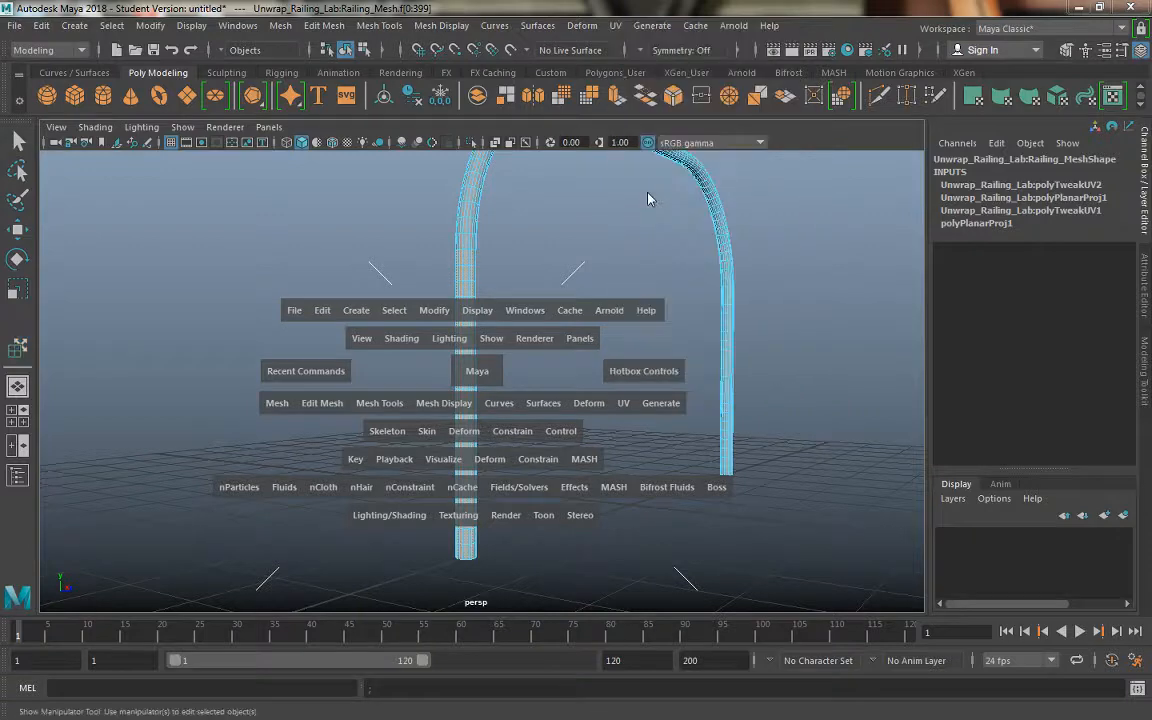
pyautogui.keyDown('alt'); pyautogui.moveTo(541, 349); pyautogui.dragTo(441, 455); pyautogui.keyUp('alt')
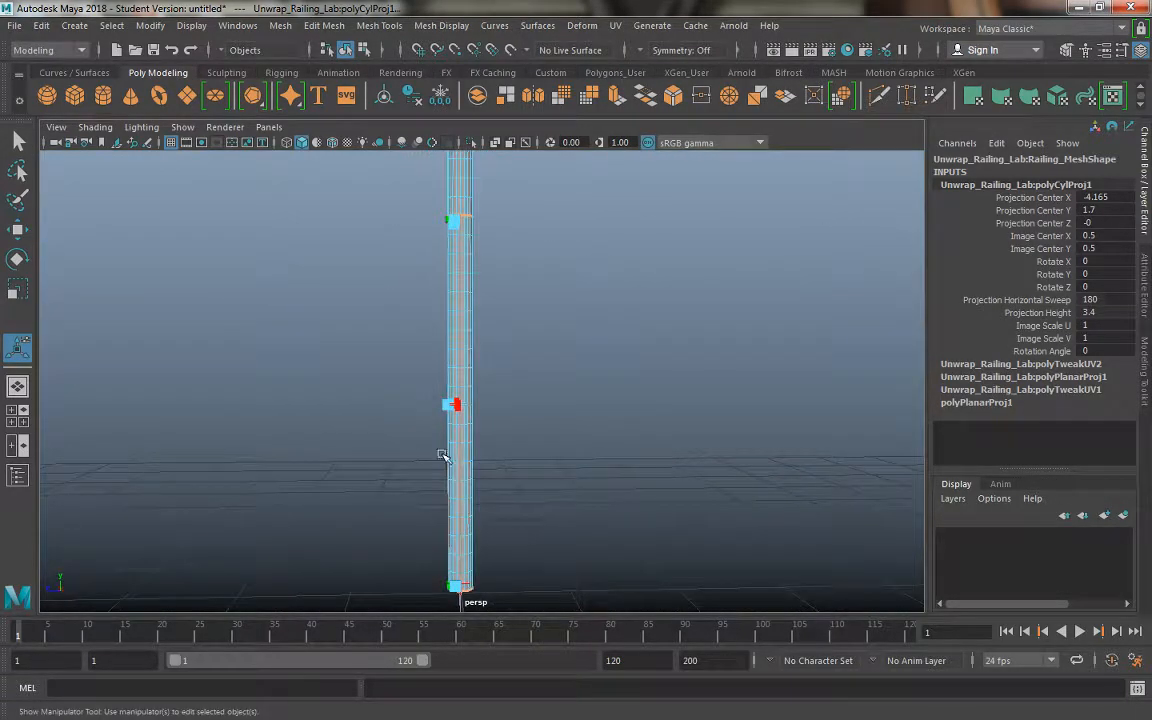
# Step: Set Rotate Y of the leg's cylindrical projection to -90 to reorient its seam around the tube
pyautogui.keyDown('alt'); pyautogui.moveTo(472, 272); pyautogui.dragTo(655, 342); pyautogui.keyUp('alt')
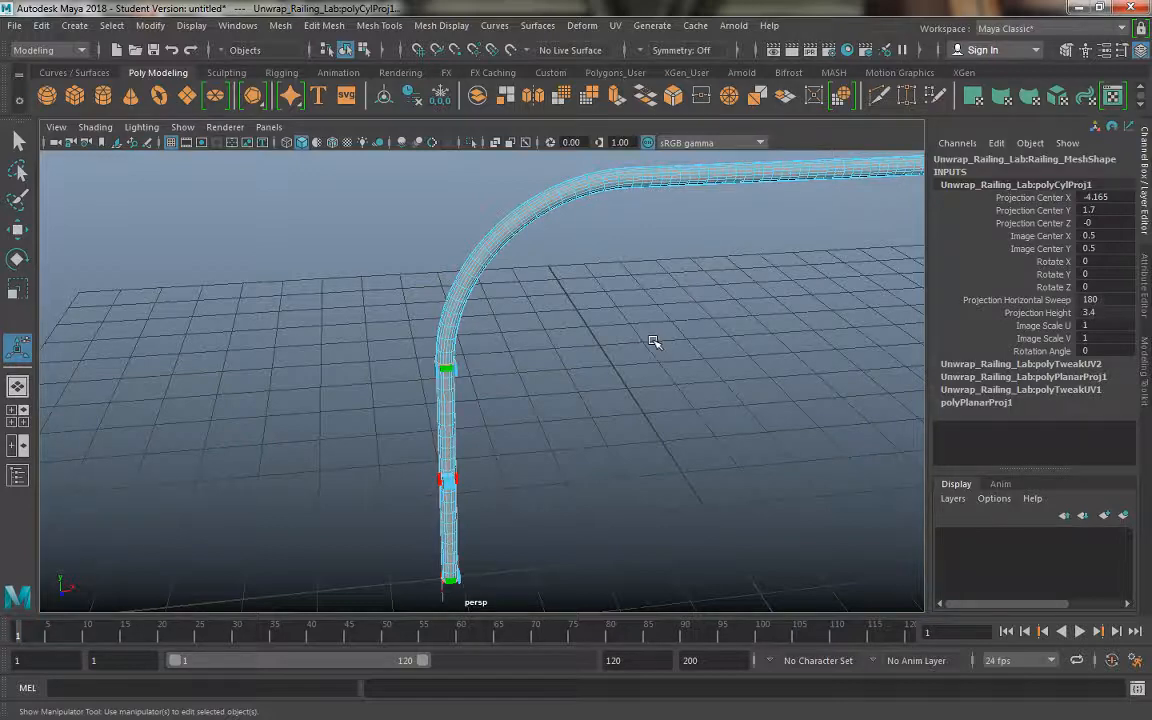
pyautogui.keyDown('alt'); pyautogui.moveTo(652, 341); pyautogui.dragTo(549, 475); pyautogui.keyUp('alt')
pyautogui.click(1106, 274)
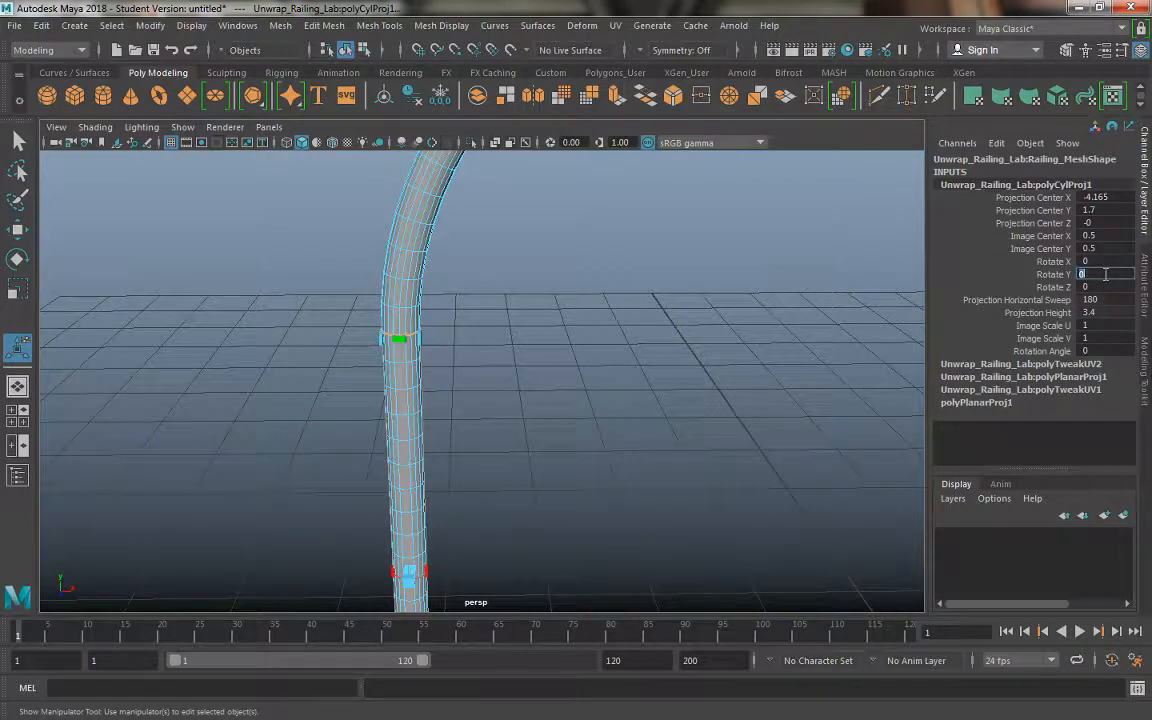
pyautogui.write('90')
pyautogui.press('Return')
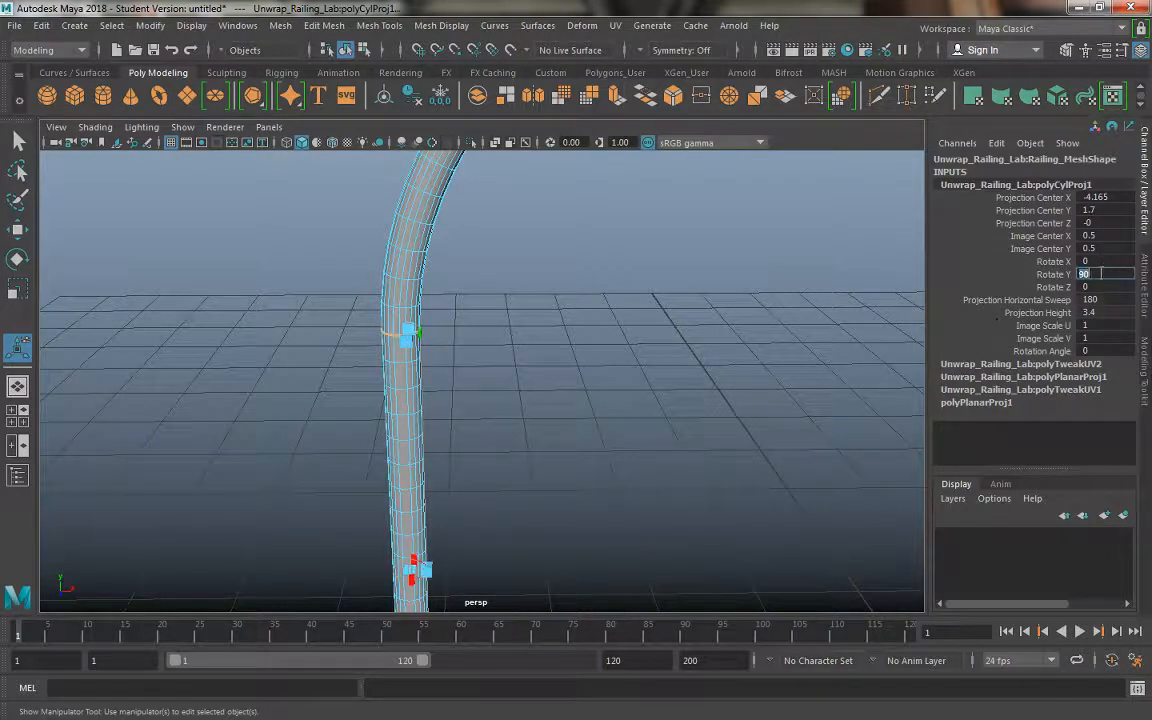
pyautogui.write('-90')
pyautogui.press('Return')
pyautogui.keyDown('alt'); pyautogui.moveTo(643, 418); pyautogui.dragTo(487, 372); pyautogui.keyUp('alt')
# Step: Bring up the UV layout beside the perspective view and move the leg's projected shell up and out of the 0–1 UV space
pyautogui.press('space')
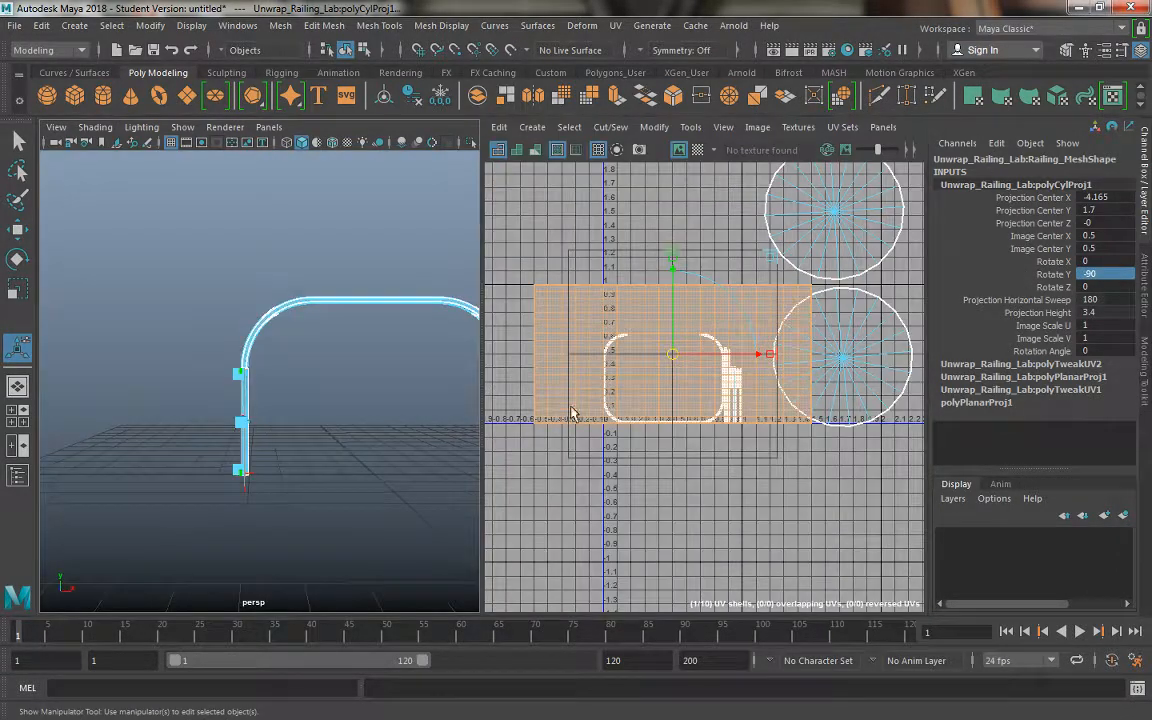
pyautogui.click(690, 127)
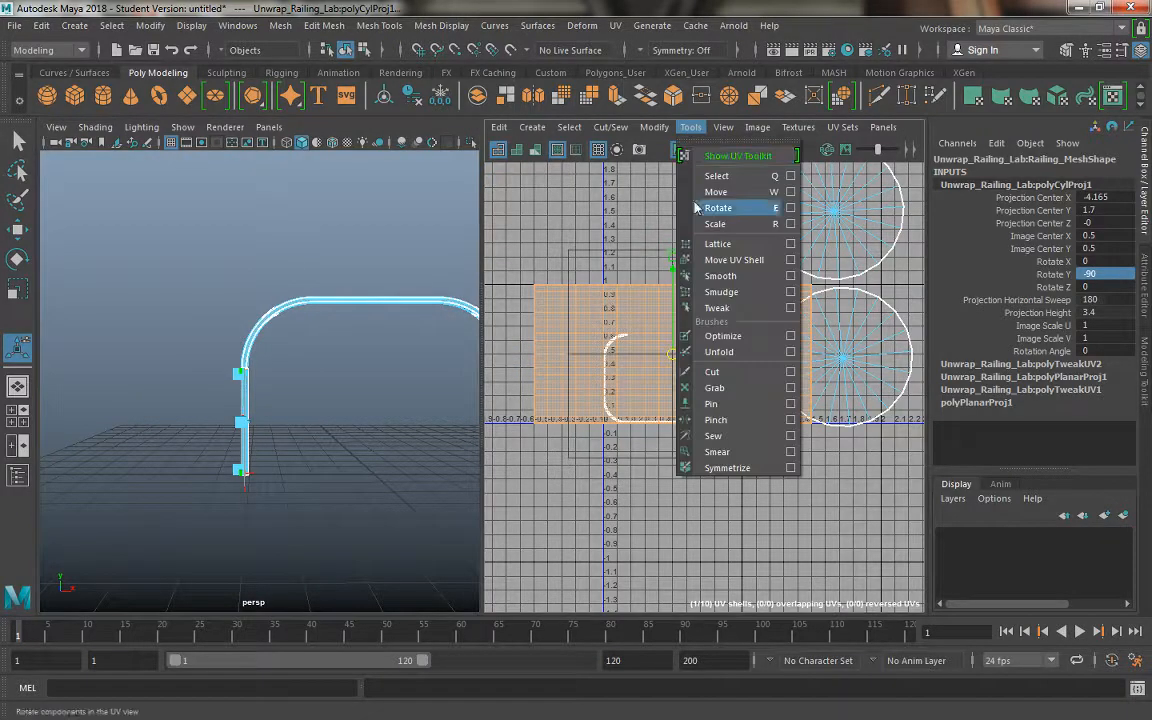
pyautogui.click(734, 260)
pyautogui.click(665, 312)
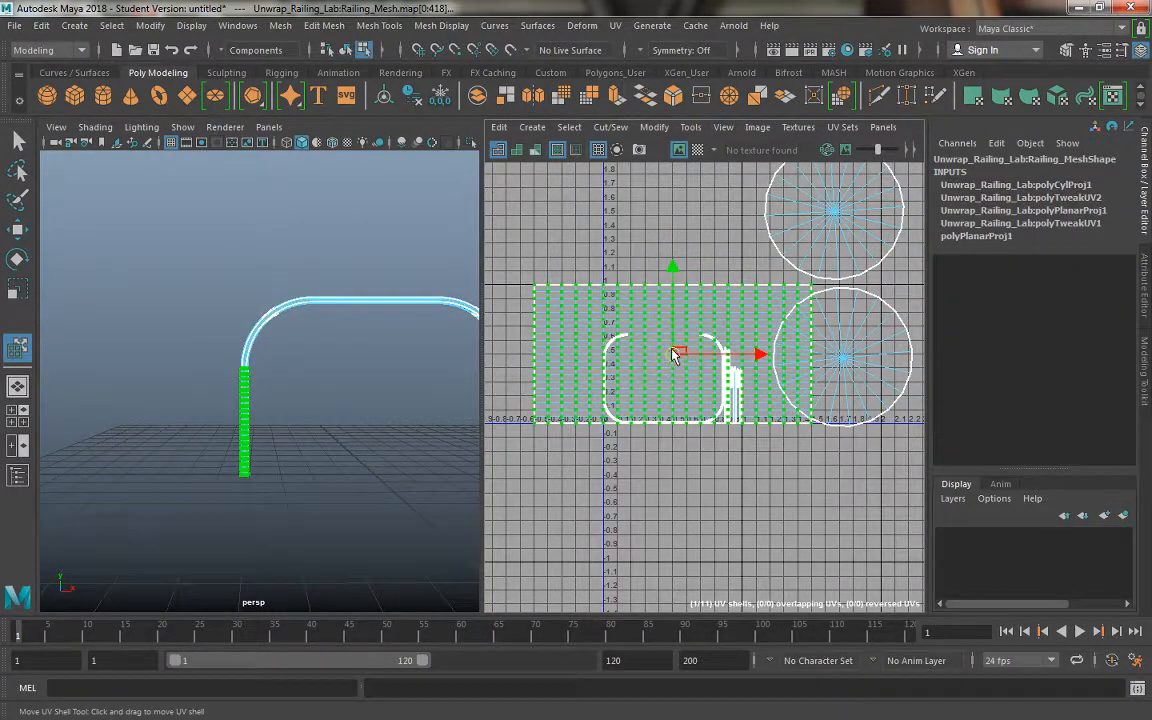
pyautogui.moveTo(667, 312); pyautogui.dragTo(547, 236)
# Step: Turn on shaded display for the UV shells and clear the current shell selection
pyautogui.keyDown('alt'); pyautogui.moveTo(630, 270); pyautogui.dragTo(644, 292, button='middle'); pyautogui.keyUp('alt')
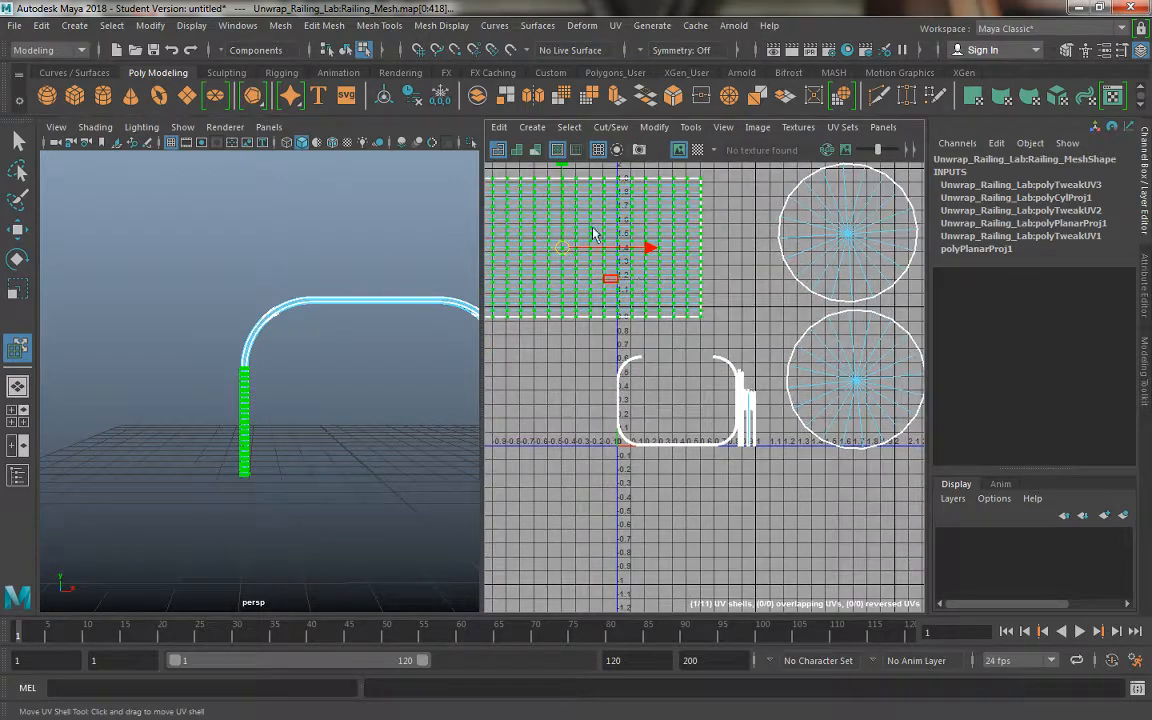
pyautogui.click(516, 151)
pyautogui.click(591, 380)
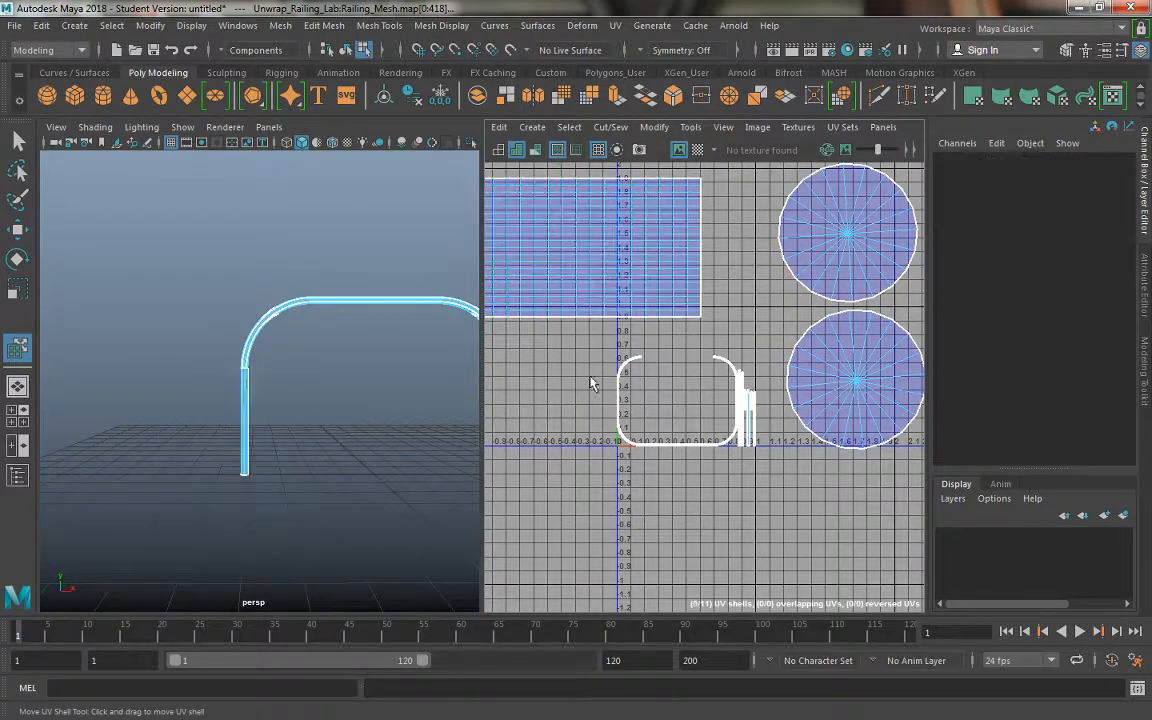
# Step: Examine the shading of the unprojected UV shells in the 0–1 space and compare them with the projected leg shell
pyautogui.scroll(8, 596, 342)
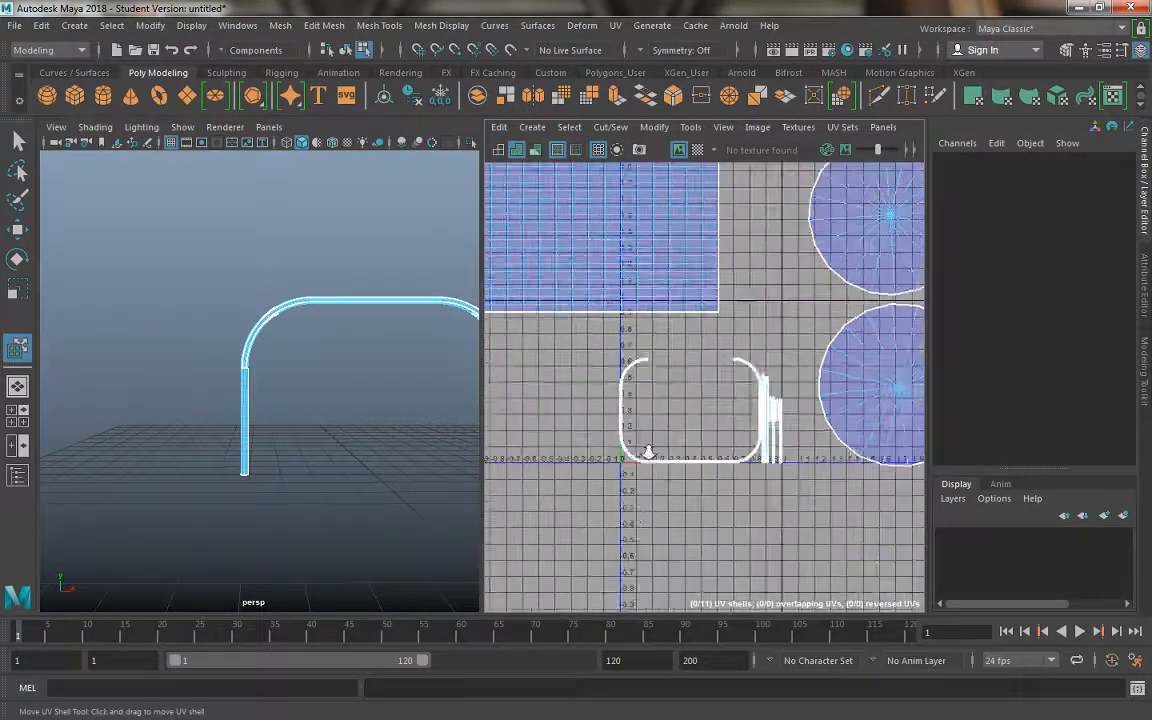
pyautogui.keyDown('alt'); pyautogui.moveTo(650, 385); pyautogui.dragTo(638, 162, button='middle'); pyautogui.keyUp('alt')
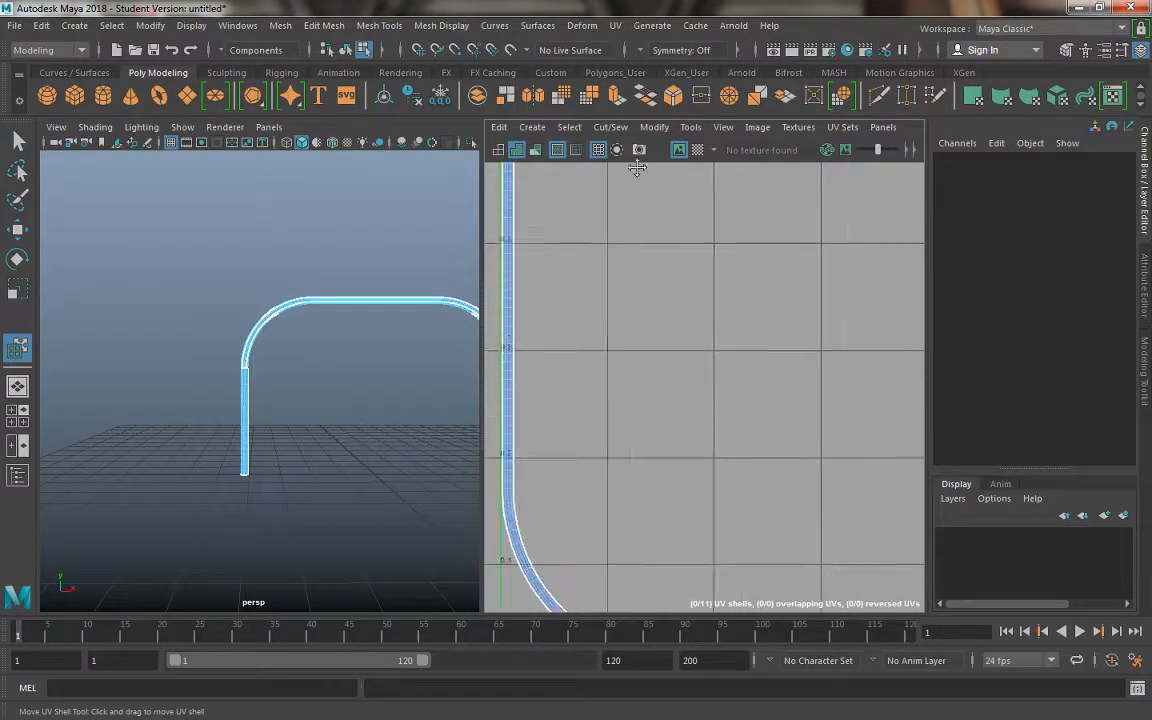
pyautogui.keyDown('alt'); pyautogui.moveTo(617, 296); pyautogui.dragTo(501, 334, button='middle'); pyautogui.keyUp('alt')
pyautogui.keyDown('alt'); pyautogui.moveTo(670, 438); pyautogui.dragTo(518, 489, button='middle'); pyautogui.keyUp('alt')
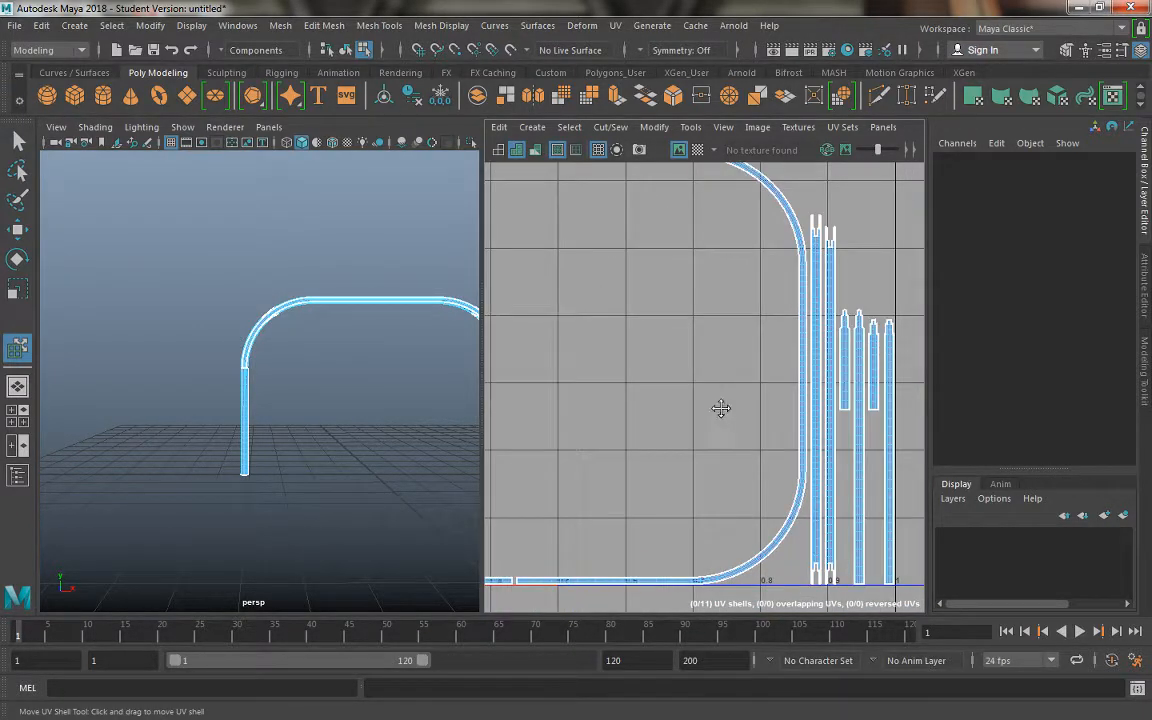
pyautogui.keyDown('alt'); pyautogui.moveTo(720, 409); pyautogui.dragTo(605, 450, button='middle'); pyautogui.keyUp('alt')
pyautogui.scroll(5, 657, 328)
pyautogui.keyDown('alt'); pyautogui.moveTo(783, 458); pyautogui.dragTo(655, 464, button='middle'); pyautogui.keyUp('alt')
pyautogui.scroll(-4, 643, 456)
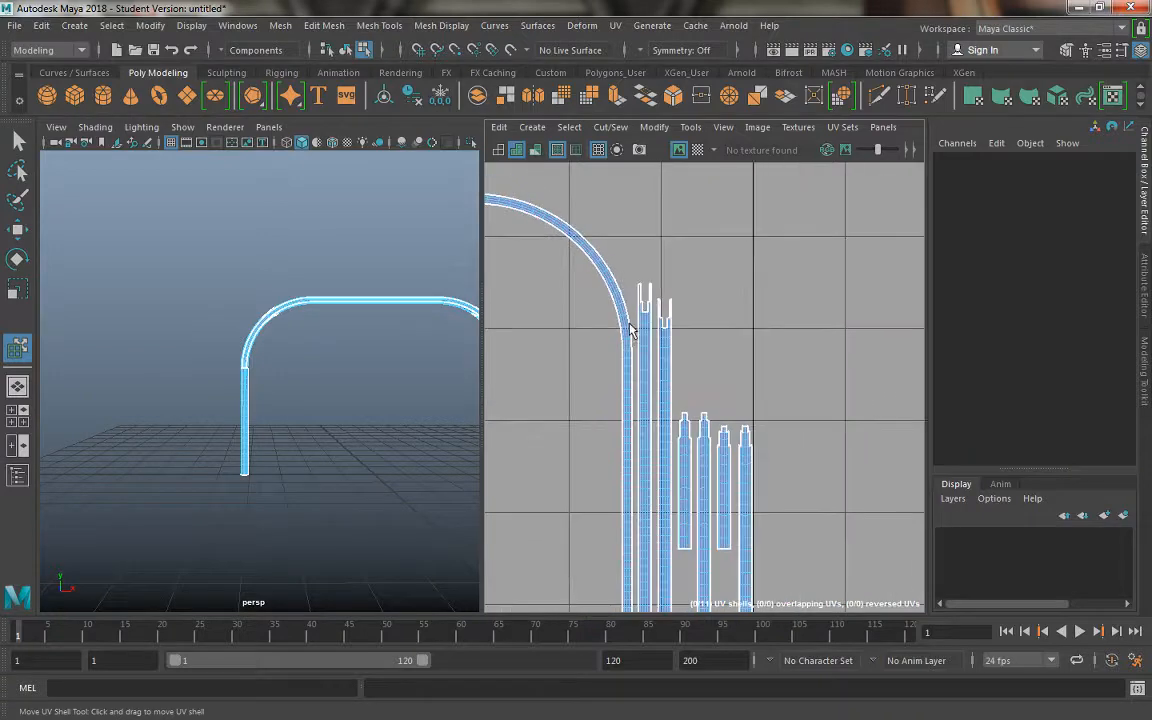
pyautogui.keyDown('alt'); pyautogui.moveTo(630, 327); pyautogui.dragTo(764, 398, button='middle'); pyautogui.keyUp('alt')
pyautogui.scroll(-3, 764, 398)
pyautogui.keyDown('alt'); pyautogui.moveTo(596, 324); pyautogui.dragTo(709, 430, button='middle'); pyautogui.keyUp('alt')
pyautogui.scroll(-1, 708, 430)
pyautogui.keyDown('alt'); pyautogui.moveTo(568, 337); pyautogui.dragTo(617, 342, button='middle'); pyautogui.keyUp('alt')
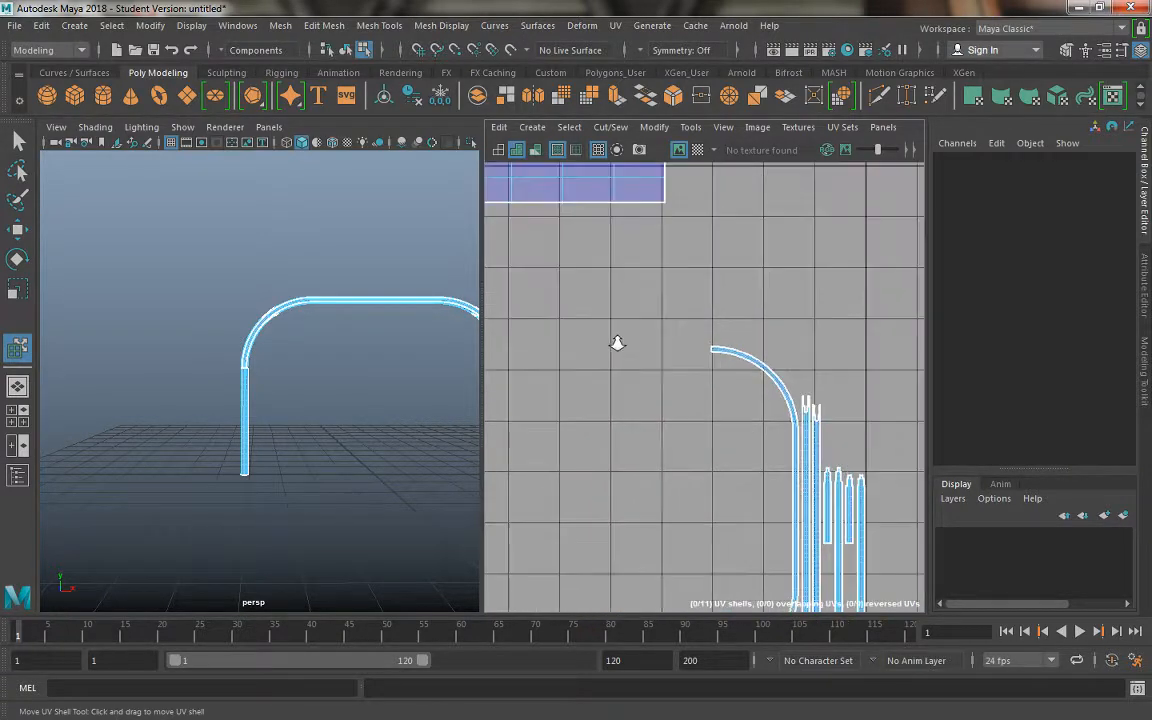
pyautogui.scroll(-1, 663, 427)
pyautogui.keyDown('alt'); pyautogui.moveTo(615, 459); pyautogui.dragTo(733, 427, button='middle'); pyautogui.keyUp('alt')
pyautogui.scroll(-1, 700, 418)
pyautogui.keyDown('alt'); pyautogui.moveTo(626, 357); pyautogui.dragTo(717, 450, button='middle'); pyautogui.keyUp('alt')
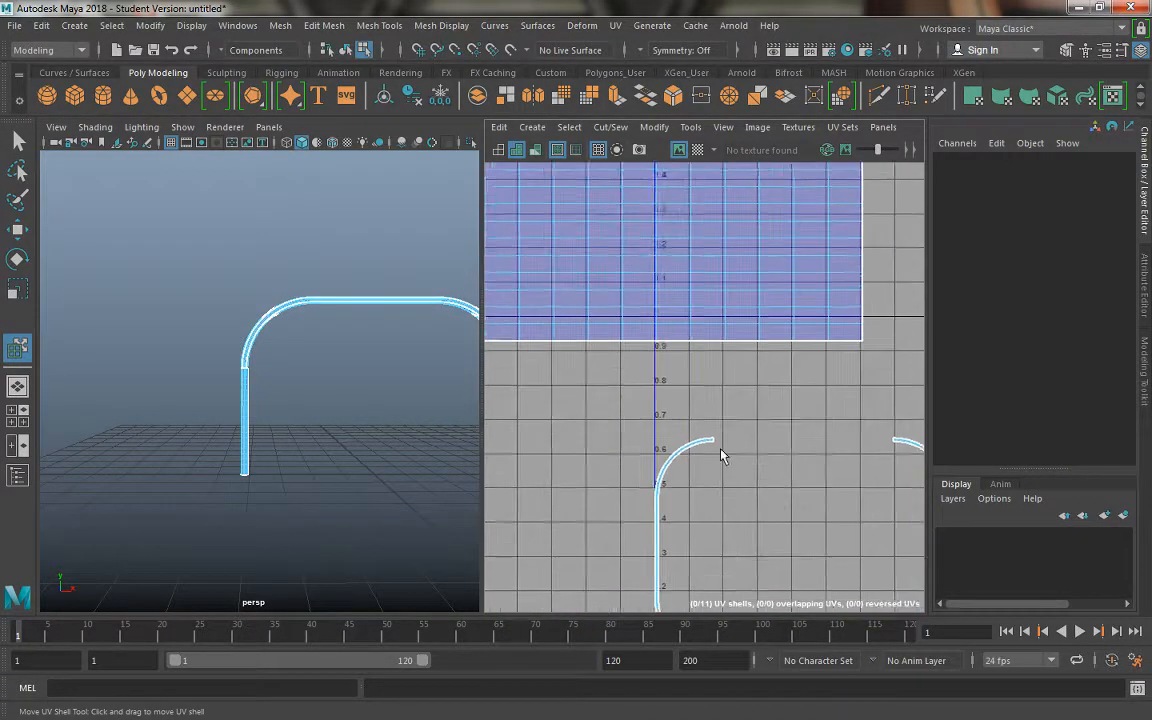
pyautogui.scroll(-3, 717, 440)
pyautogui.keyDown('alt'); pyautogui.moveTo(647, 424); pyautogui.dragTo(716, 447, button='middle'); pyautogui.keyUp('alt')
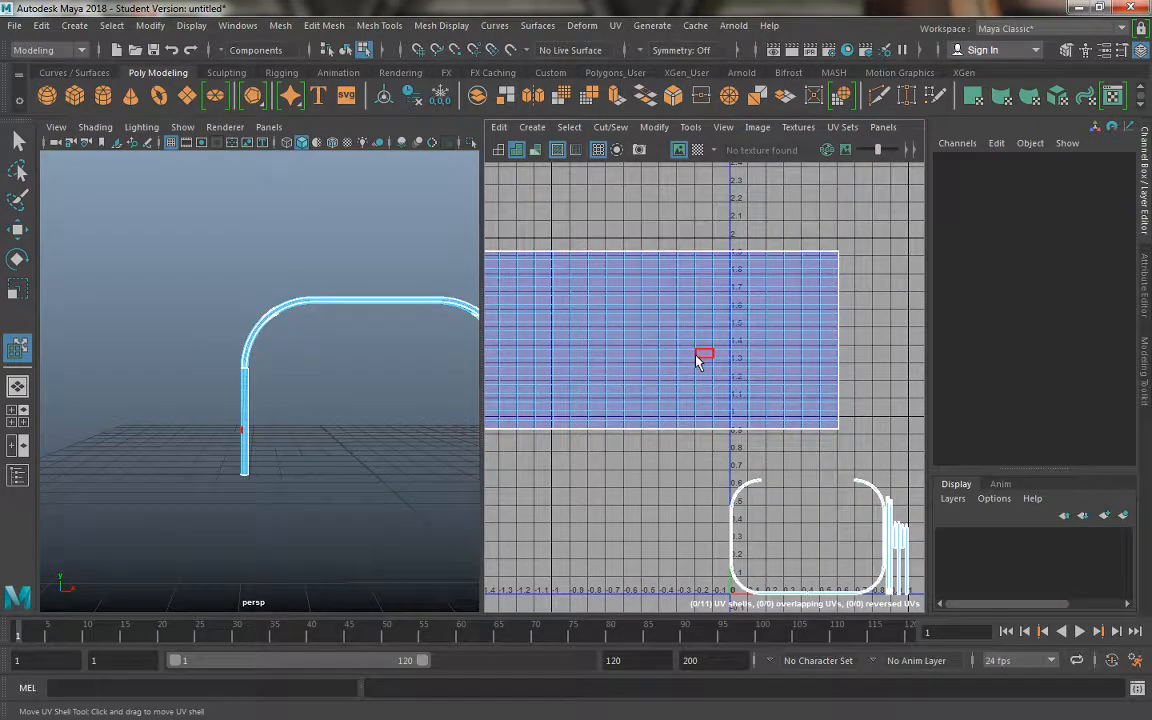
# Step: Select the first leg's UV shell and unfold it with the Unfold brush
pyautogui.click(688, 128)
pyautogui.click(715, 262)
pyautogui.click(662, 325)
pyautogui.click(690, 130)
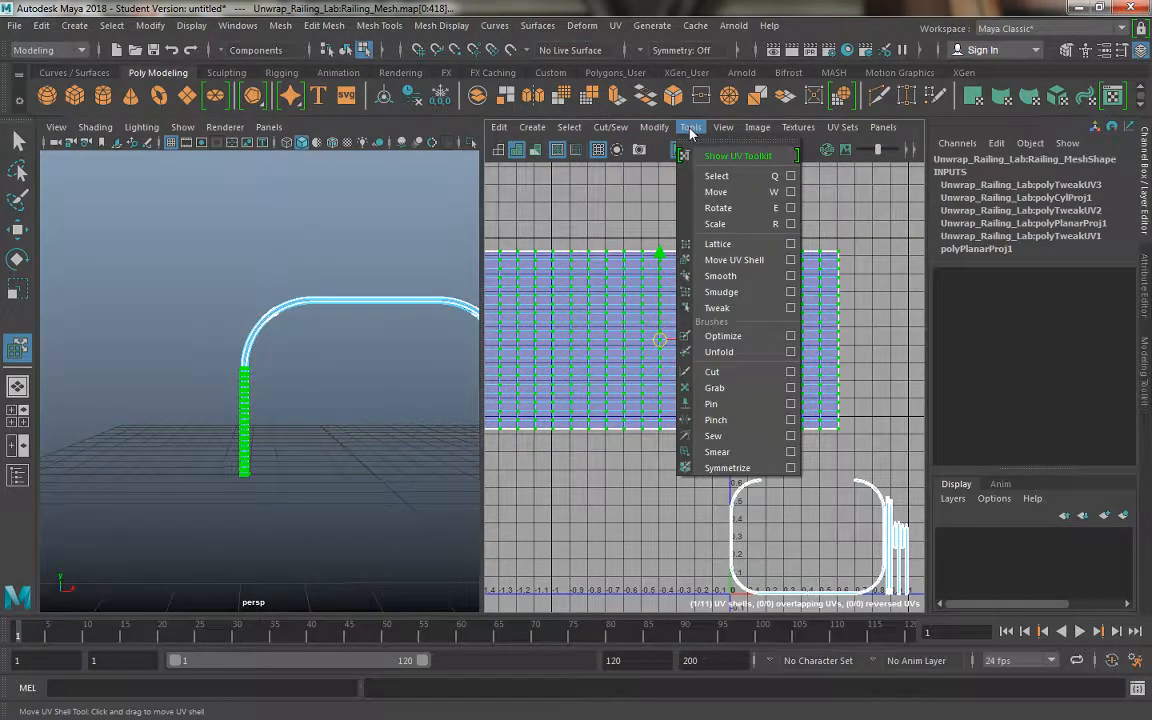
pyautogui.click(722, 352)
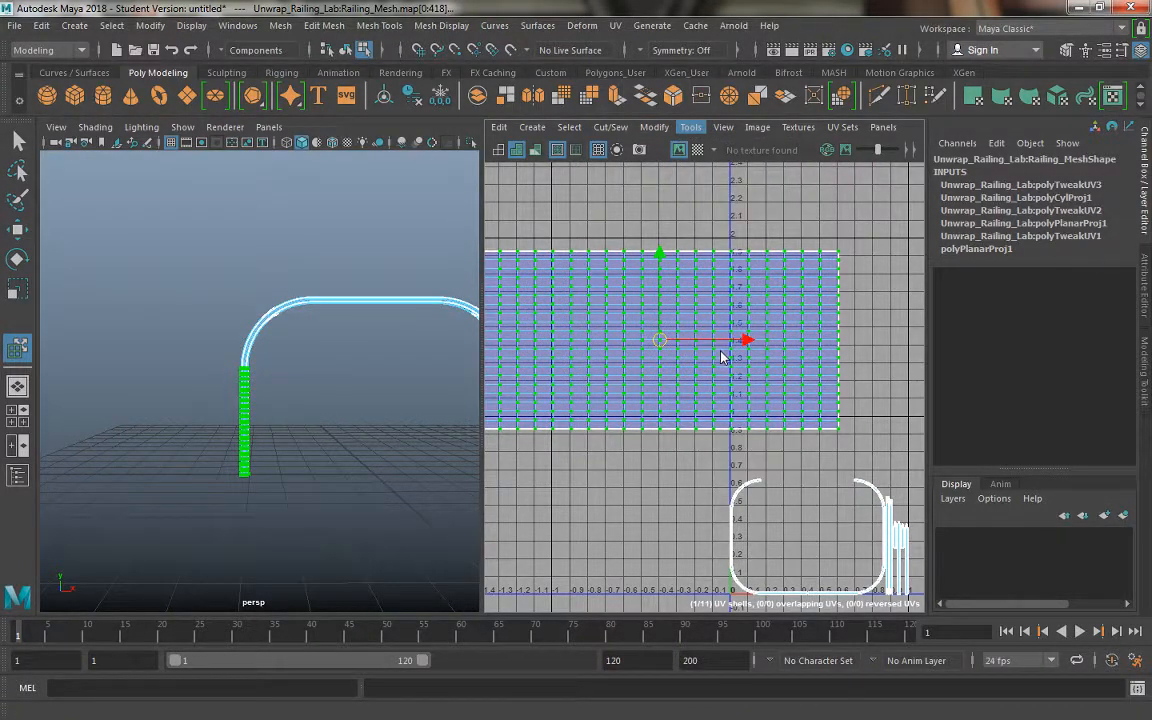
pyautogui.keyDown('alt'); pyautogui.moveTo(710, 306); pyautogui.dragTo(687, 258, button='right'); pyautogui.keyUp('alt')
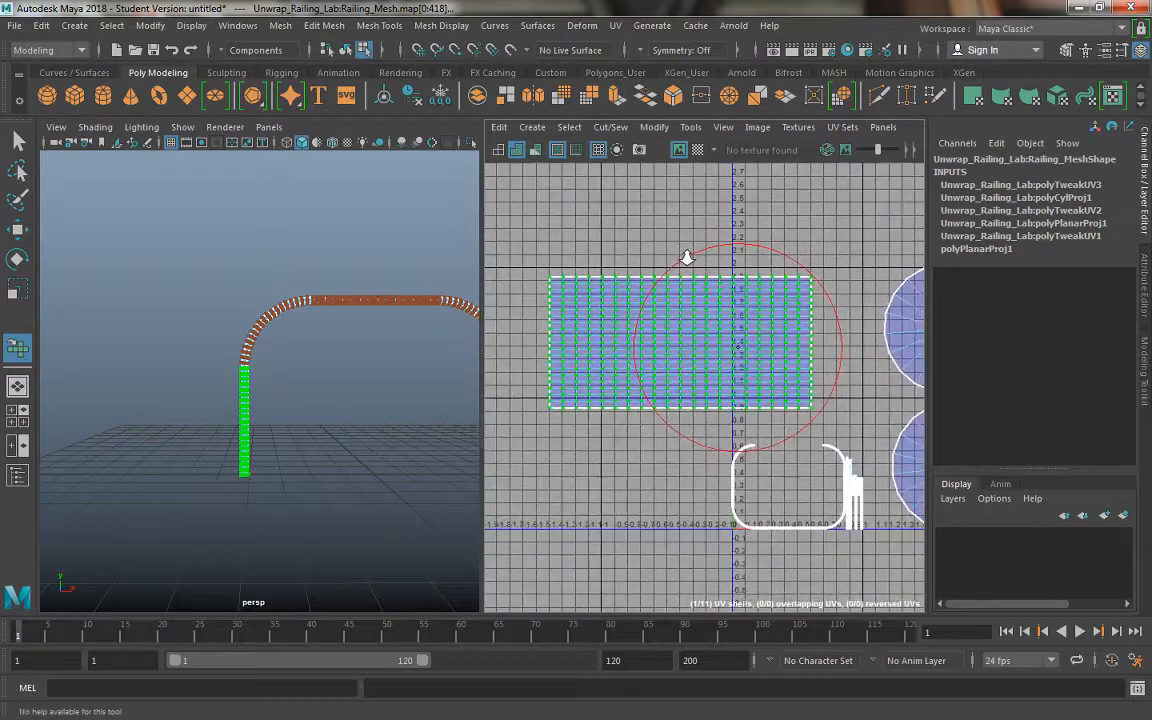
pyautogui.moveTo(571, 355)
pyautogui.mouseDown()
pyautogui.moveTo(616, 345)
pyautogui.moveTo(648, 391)
pyautogui.moveTo(800, 382)
pyautogui.moveTo(760, 530)
pyautogui.moveTo(746, 257)
pyautogui.moveTo(812, 535)
pyautogui.moveTo(805, 342)
pyautogui.moveTo(777, 352)
pyautogui.moveTo(823, 548)
pyautogui.moveTo(776, 282)
pyautogui.moveTo(742, 269)
pyautogui.moveTo(785, 392)
pyautogui.moveTo(755, 430)
pyautogui.moveTo(800, 543)
pyautogui.mouseUp()
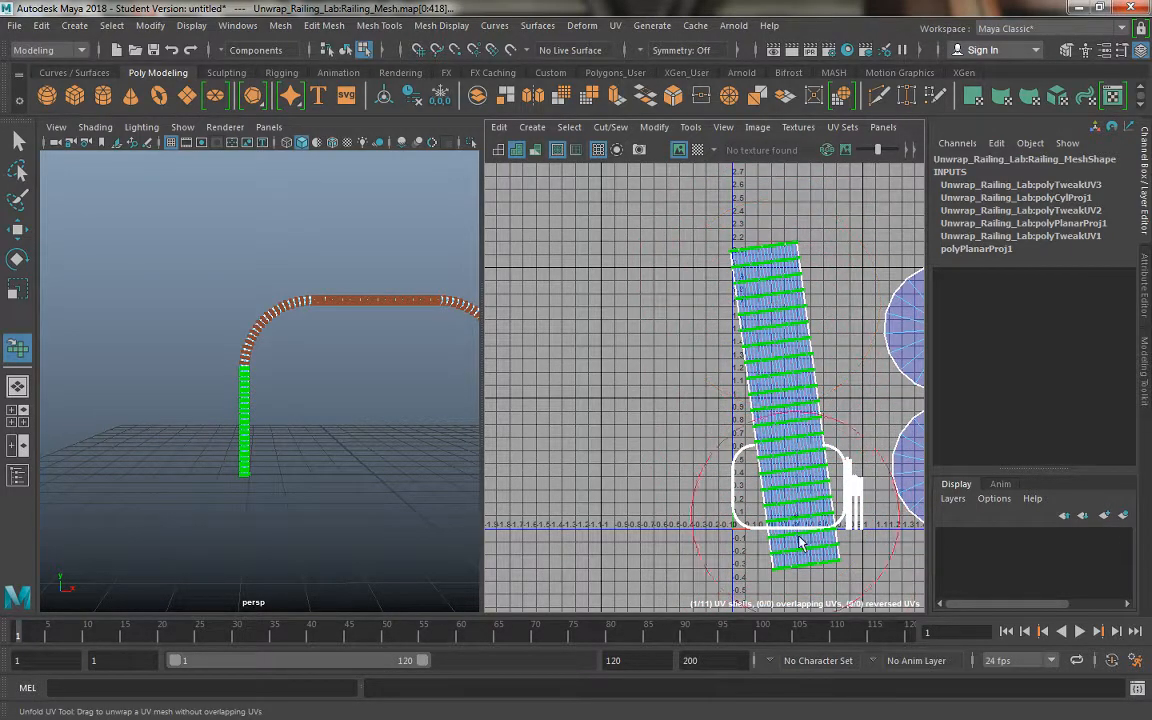
# Step: Move the first leg's unfolded UV shell out of the 0–1 space, placing it up and to the left of the remaining shells
pyautogui.click(685, 128)
pyautogui.click(735, 260)
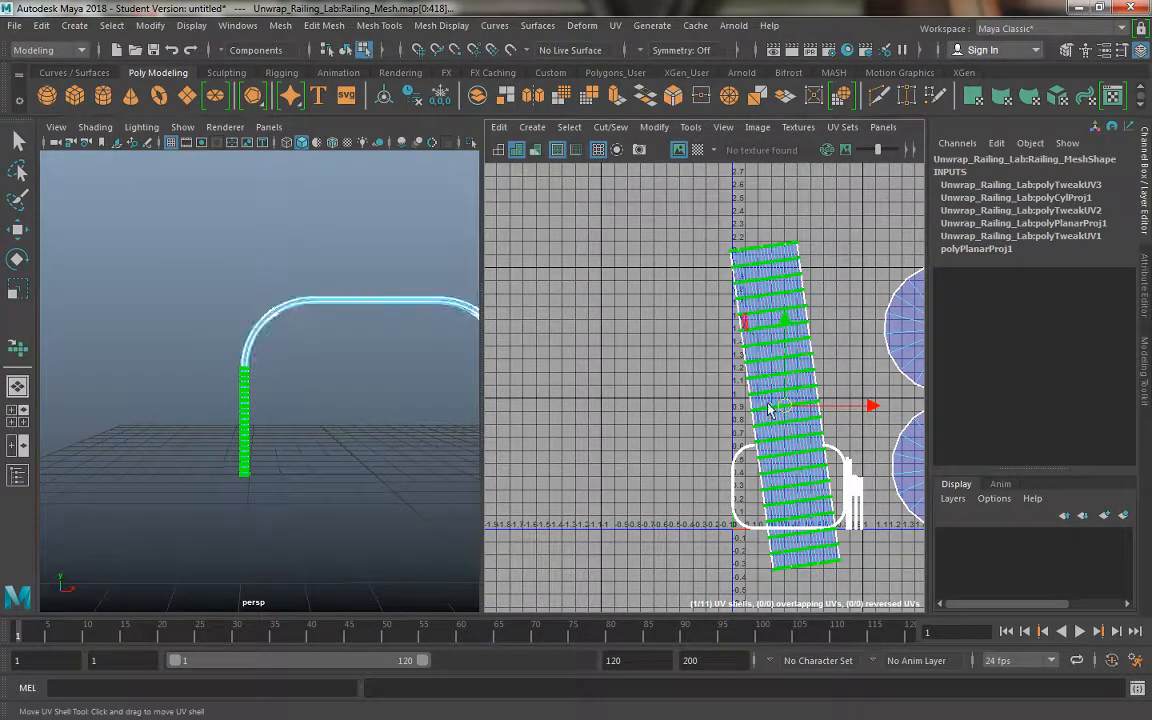
pyautogui.moveTo(784, 399); pyautogui.dragTo(617, 290)
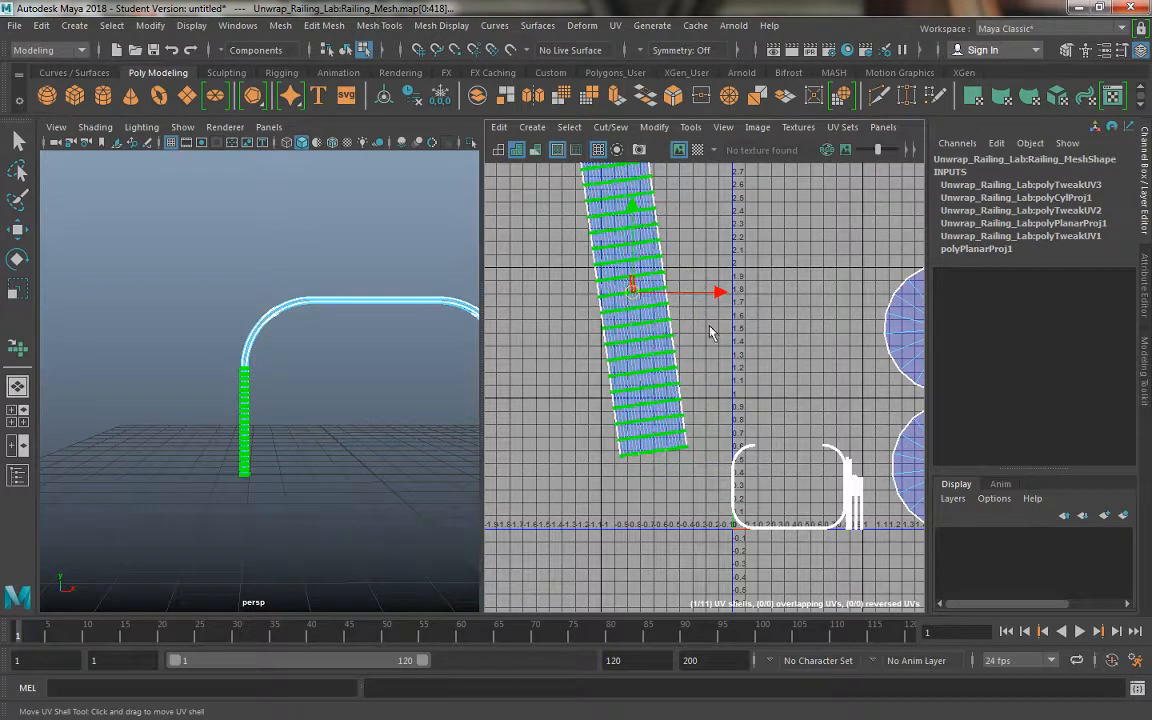
pyautogui.keyDown('alt'); pyautogui.moveTo(710, 332); pyautogui.dragTo(642, 241, button='middle'); pyautogui.keyUp('alt')
# Step: Switch the railing mesh to face selection and select the faces of the other leg's straight vertical section
pyautogui.keyDown('alt'); pyautogui.moveTo(300, 336); pyautogui.dragTo(140, 327, button='middle'); pyautogui.keyUp('alt')
pyautogui.keyDown('alt'); pyautogui.moveTo(250, 400); pyautogui.dragTo(448, 469, button='right'); pyautogui.keyUp('alt')
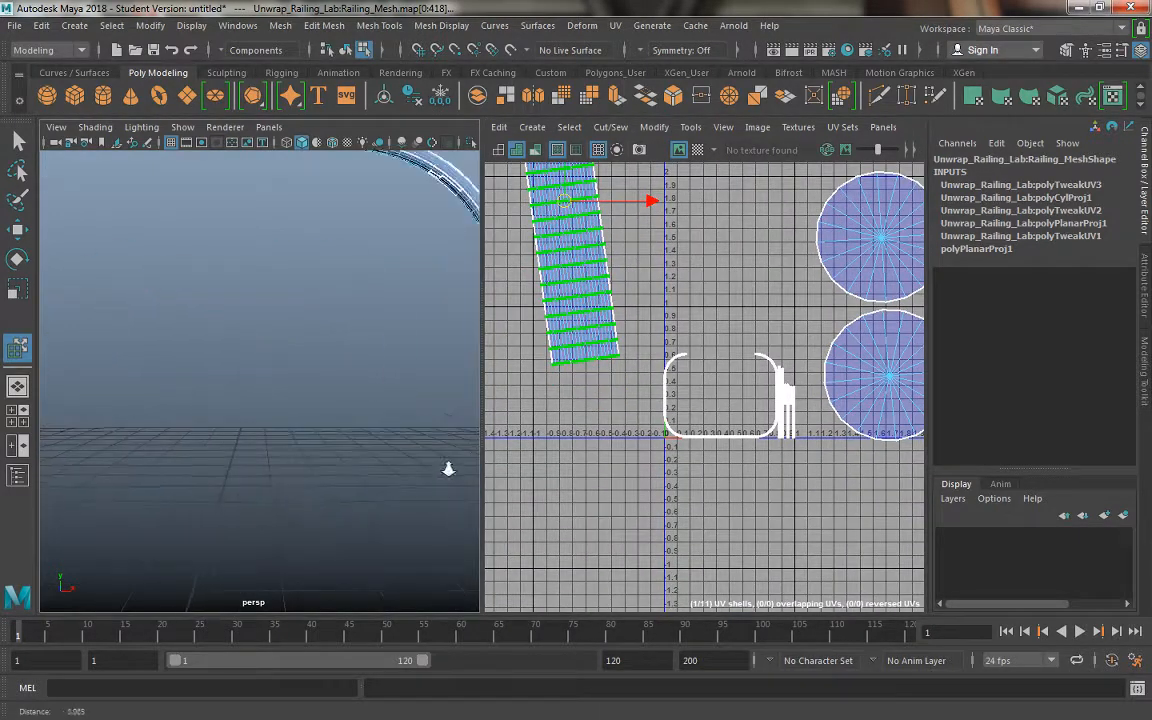
pyautogui.keyDown('alt'); pyautogui.moveTo(382, 392); pyautogui.dragTo(219, 373, button='middle'); pyautogui.keyUp('alt')
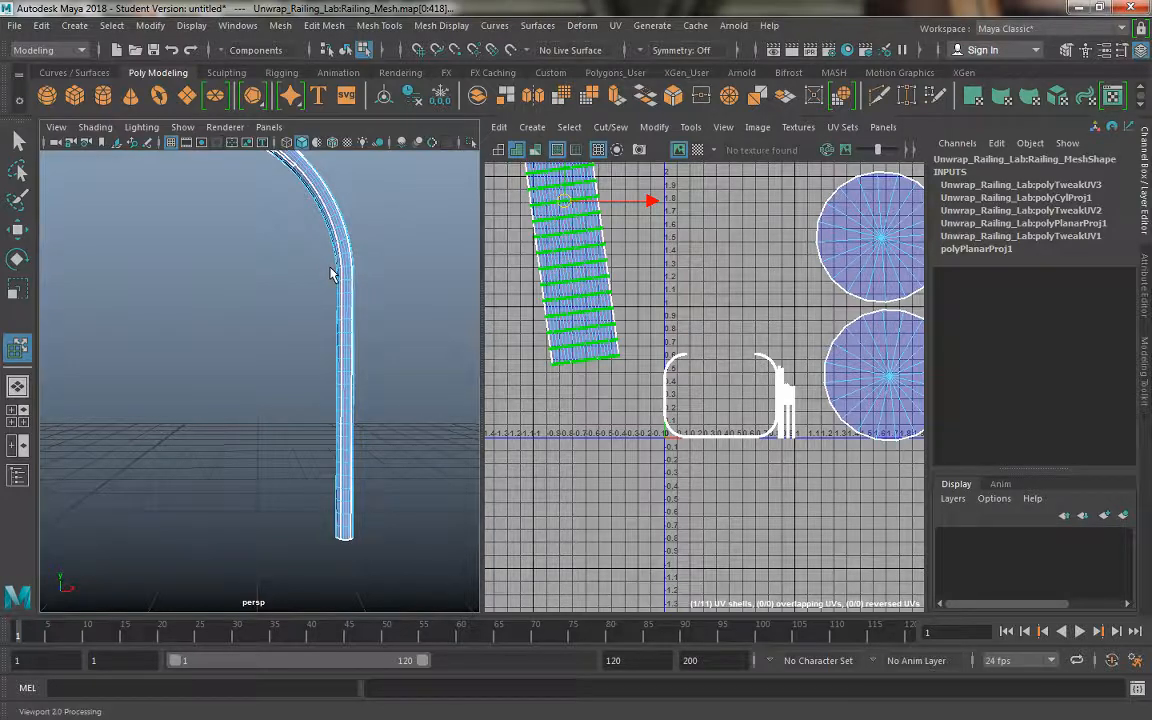
pyautogui.moveTo(343, 261); pyautogui.dragTo(343, 279, button='right')
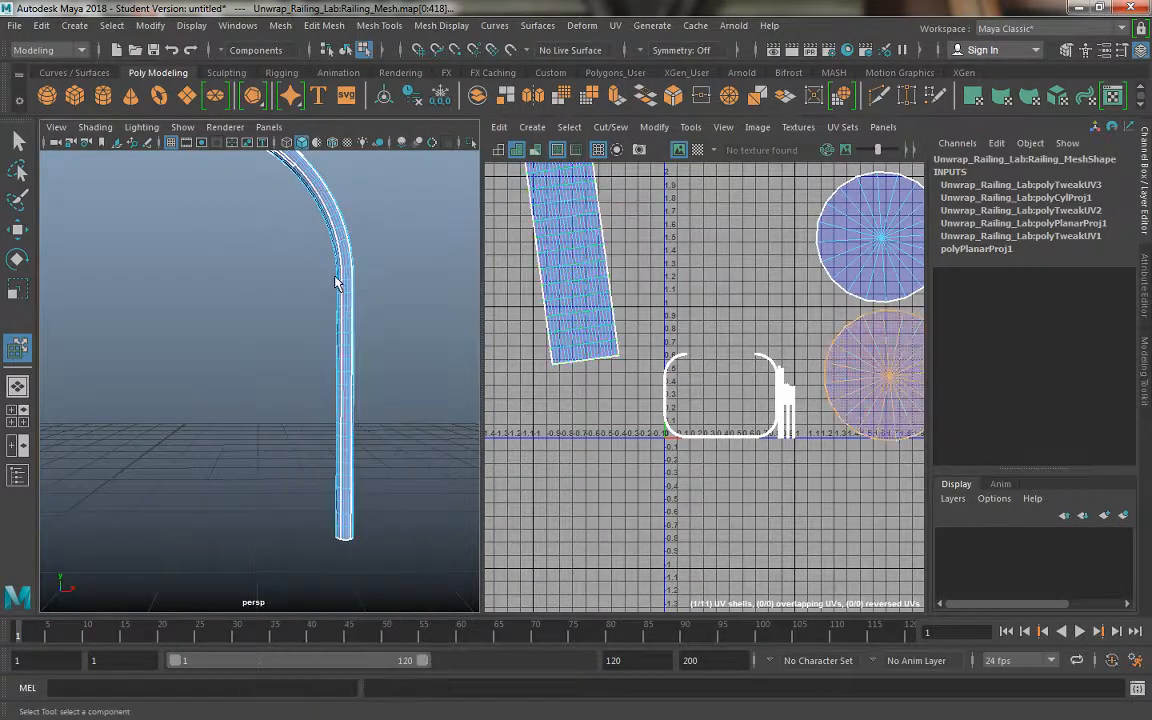
pyautogui.moveTo(352, 264); pyautogui.dragTo(347, 416)
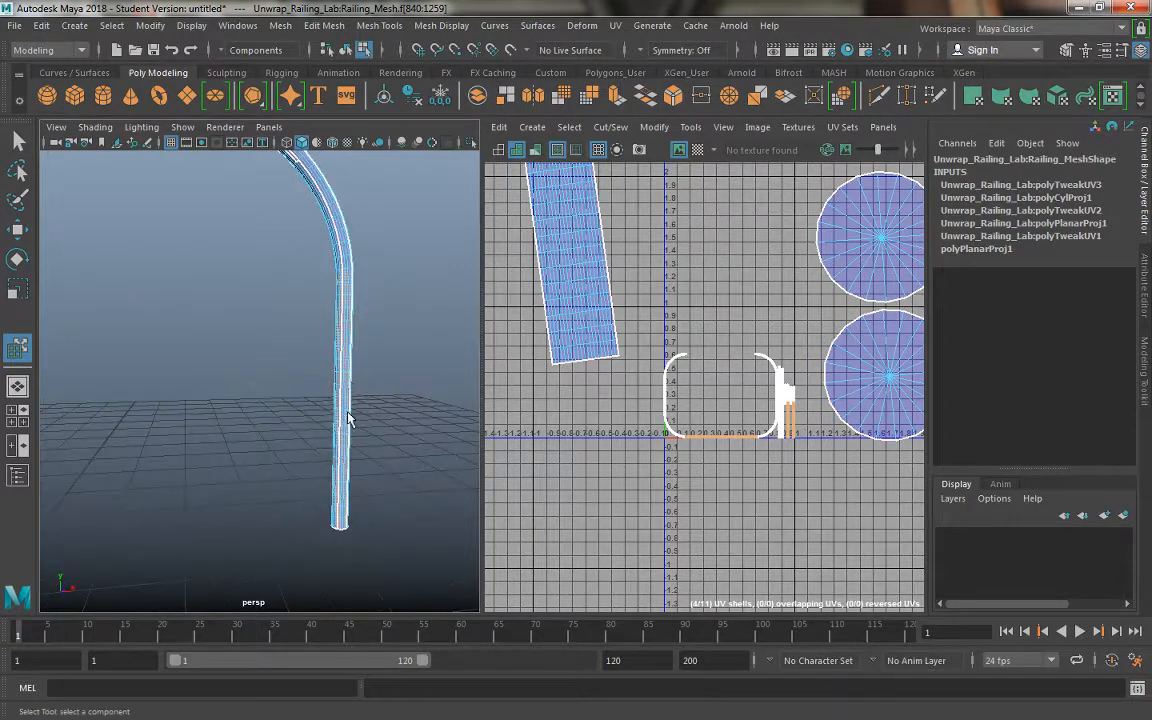
# Step: Apply a Cylindrical UV projection to the second leg's straight section and set its Rotate Y to 90
pyautogui.press('space')
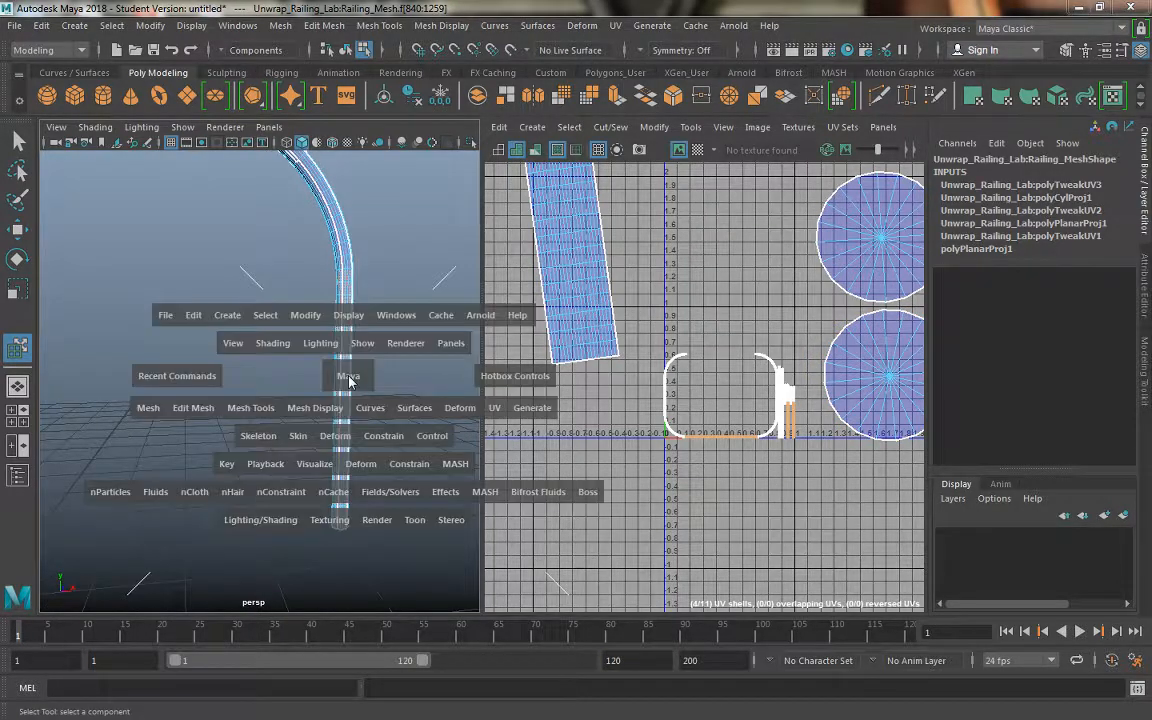
pyautogui.click(494, 407)
pyautogui.click(532, 196)
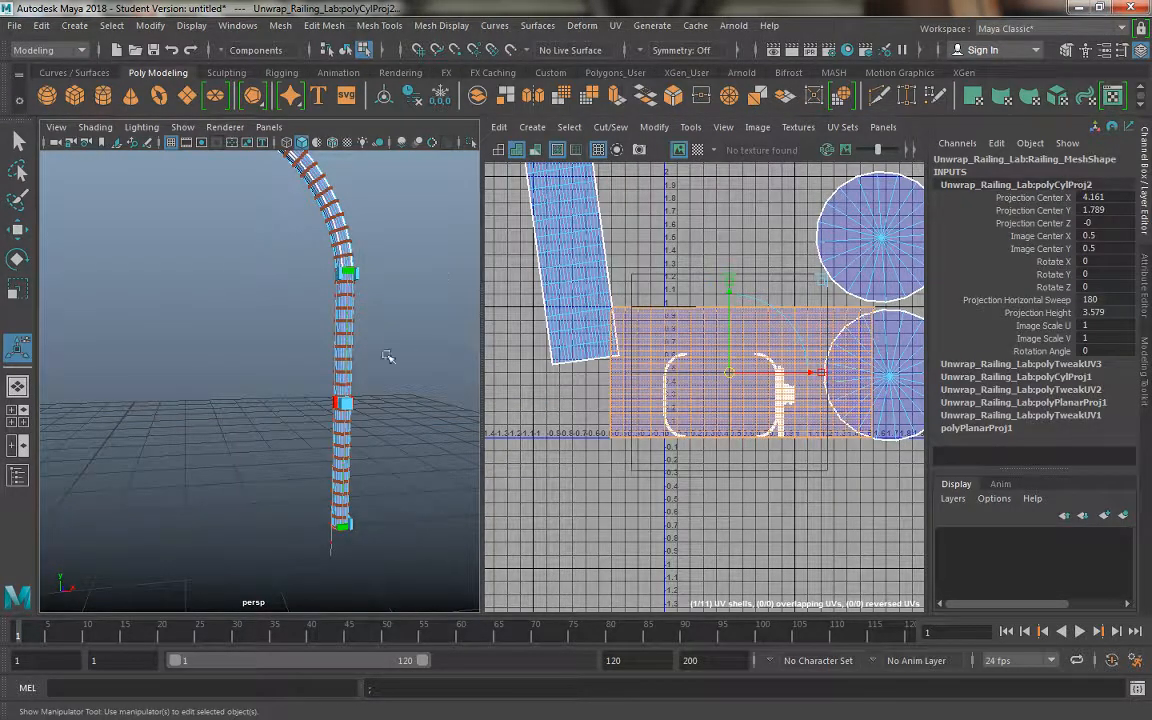
pyautogui.keyDown('alt'); pyautogui.moveTo(388, 357); pyautogui.dragTo(257, 391); pyautogui.keyUp('alt')
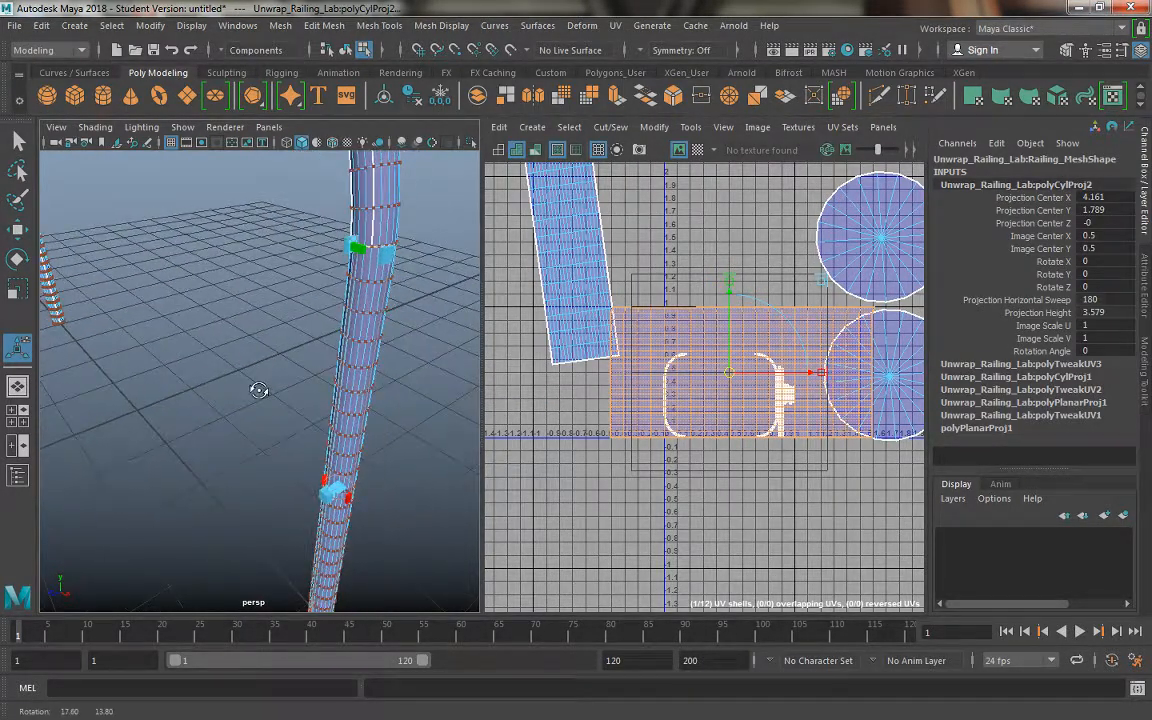
pyautogui.click(1100, 274)
pyautogui.write('90')
pyautogui.press('Return')
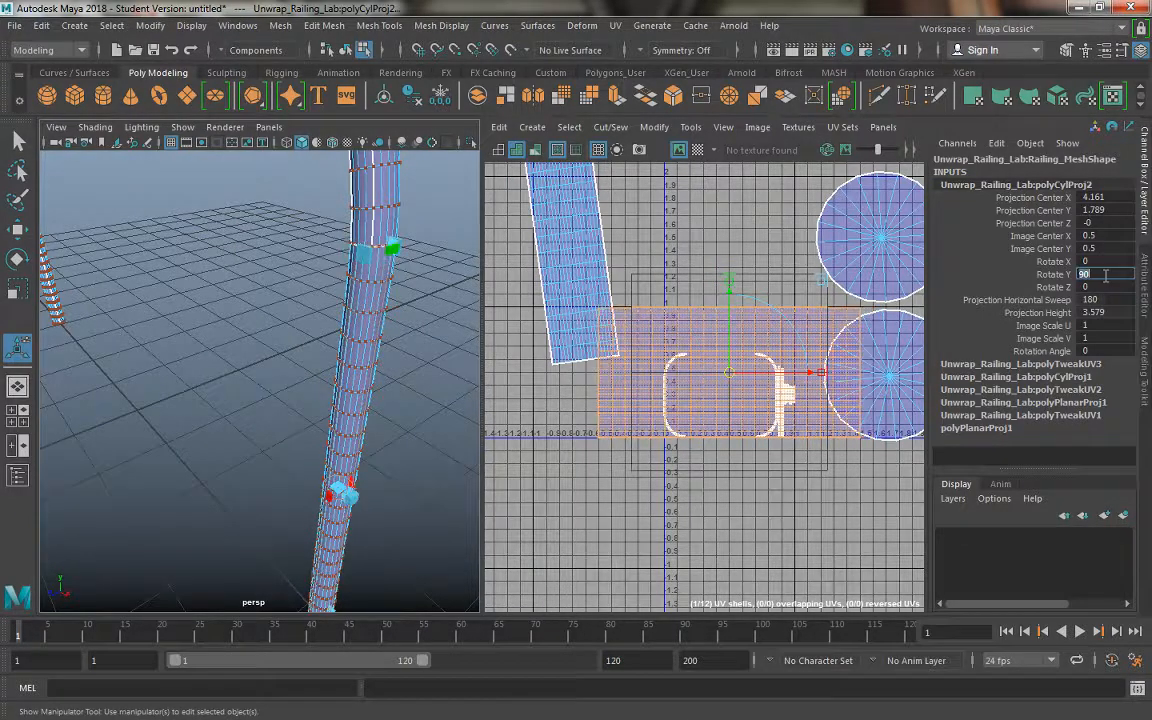
# Step: Move the second leg's projected UV shell out of the 0–1 space, placing it below the remaining shells
pyautogui.click(690, 127)
pyautogui.click(722, 260)
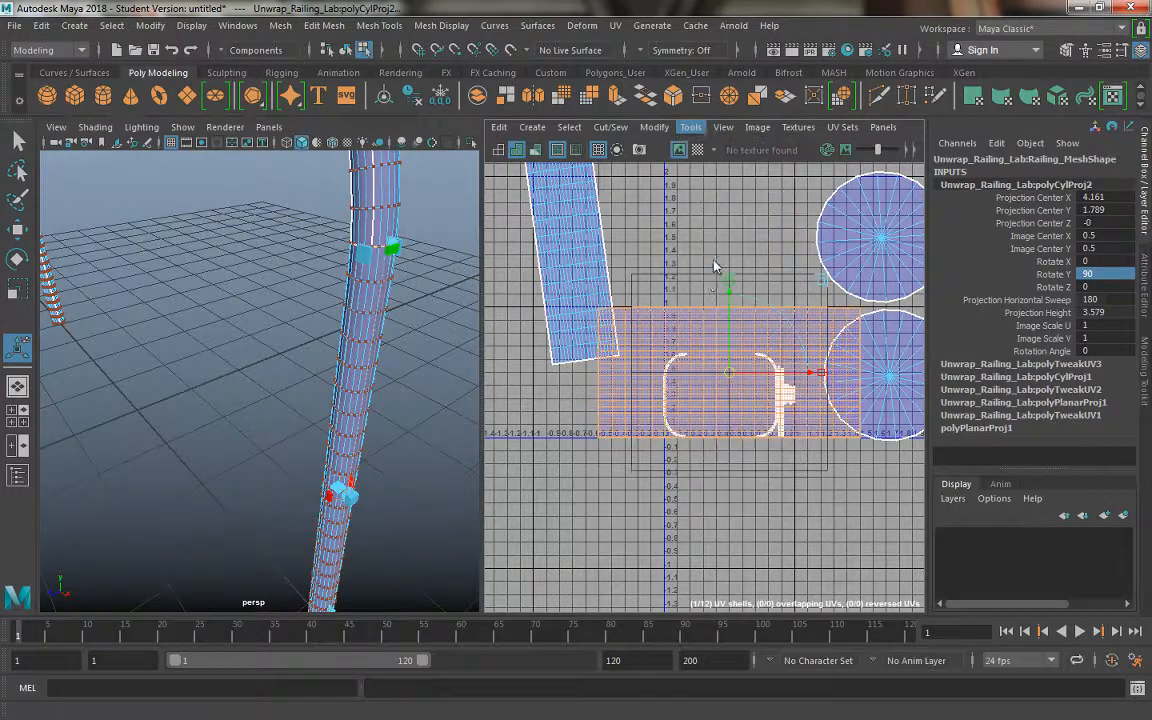
pyautogui.click(730, 368)
pyautogui.moveTo(733, 376); pyautogui.dragTo(610, 560)
pyautogui.scroll(-4, 700, 436)
# Step: Unfold the second leg's cylindrical UV shell into a narrow strip with the Unfold brush
pyautogui.click(690, 127)
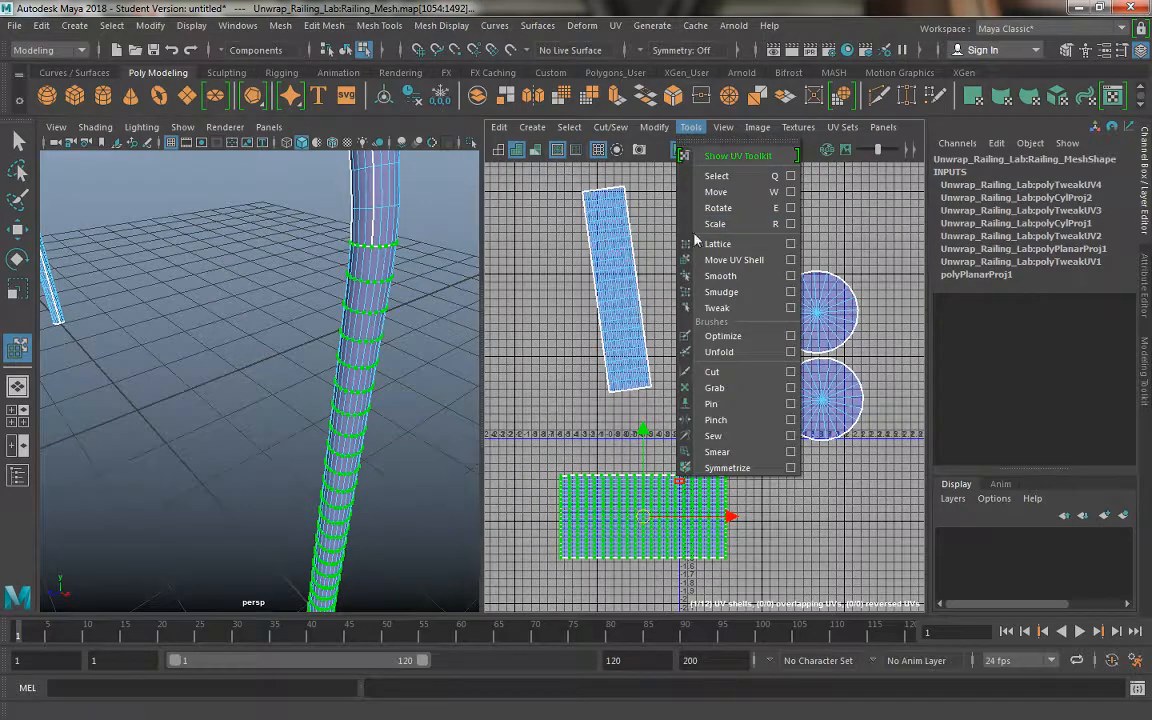
pyautogui.click(718, 352)
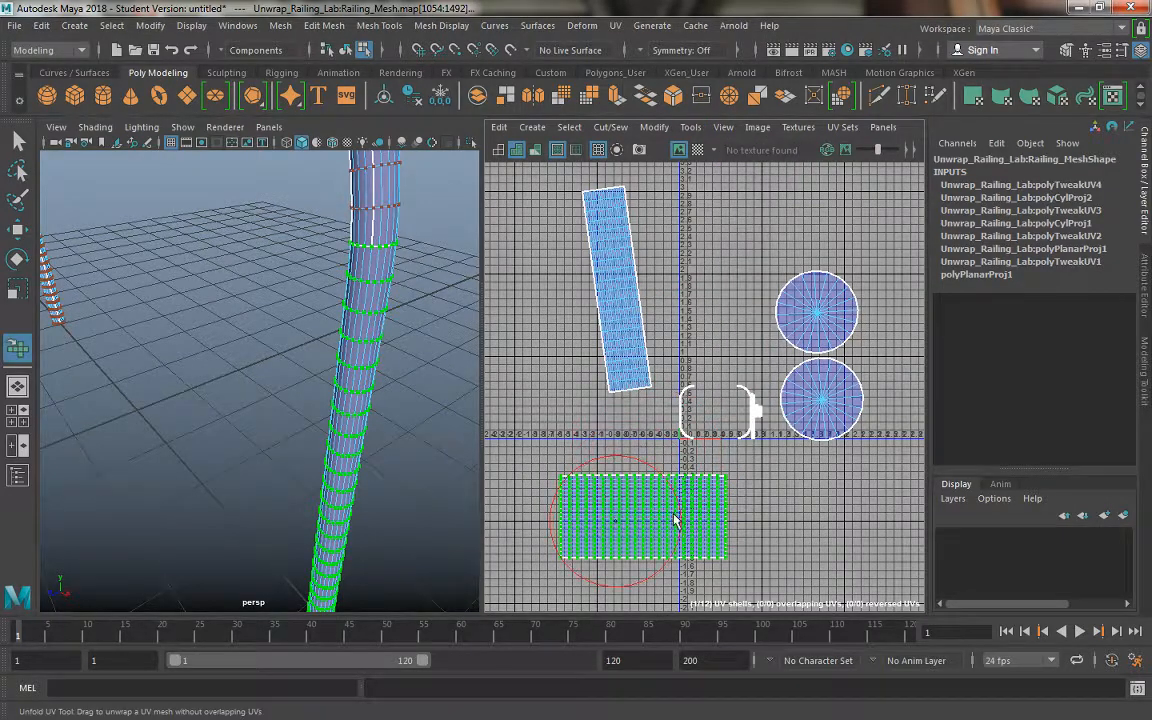
pyautogui.moveTo(674, 522)
pyautogui.mouseDown()
pyautogui.moveTo(597, 514)
pyautogui.moveTo(617, 453)
pyautogui.moveTo(620, 532)
pyautogui.moveTo(648, 600)
pyautogui.moveTo(635, 568)
pyautogui.moveTo(632, 586)
pyautogui.moveTo(656, 619)
pyautogui.mouseUp()
pyautogui.keyDown('alt'); pyautogui.moveTo(715, 510); pyautogui.dragTo(706, 442, button='middle'); pyautogui.keyUp('alt')
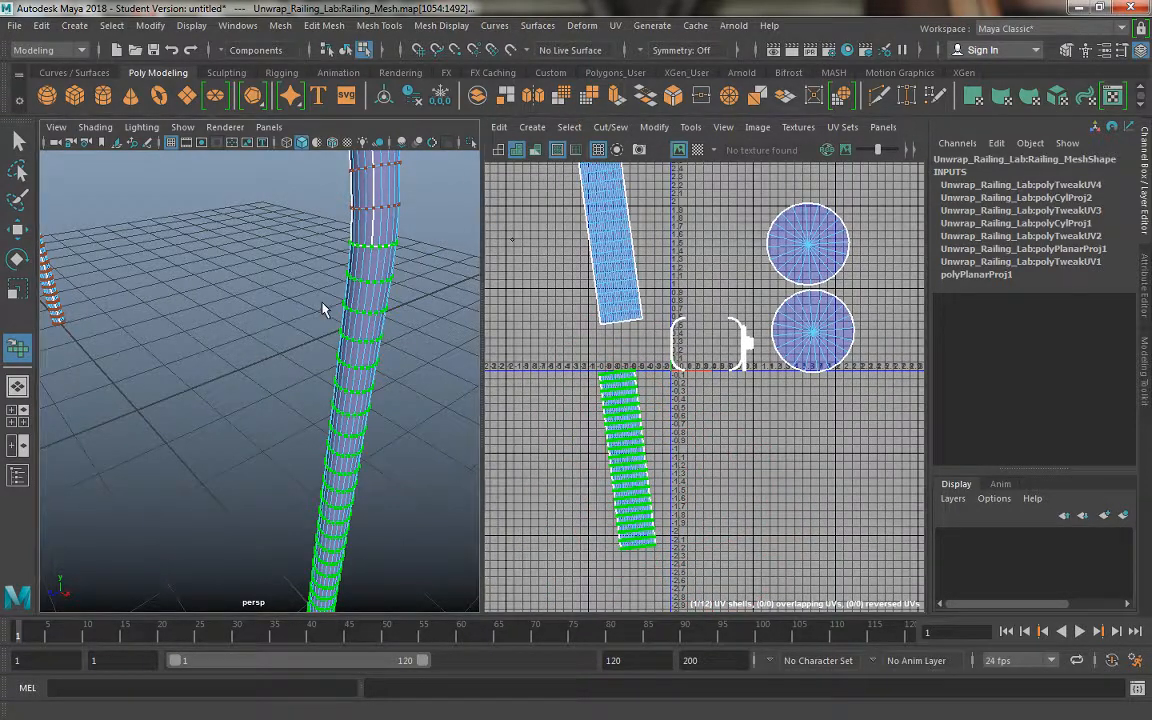
# Step: Return the railing mesh to object mode and examine its second leg, curved corner and top bar
pyautogui.moveTo(381, 247); pyautogui.dragTo(470, 221, button='right')
pyautogui.click(374, 246)
pyautogui.keyDown('alt'); pyautogui.moveTo(374, 246); pyautogui.dragTo(273, 237); pyautogui.keyUp('alt')
pyautogui.click(390, 328)
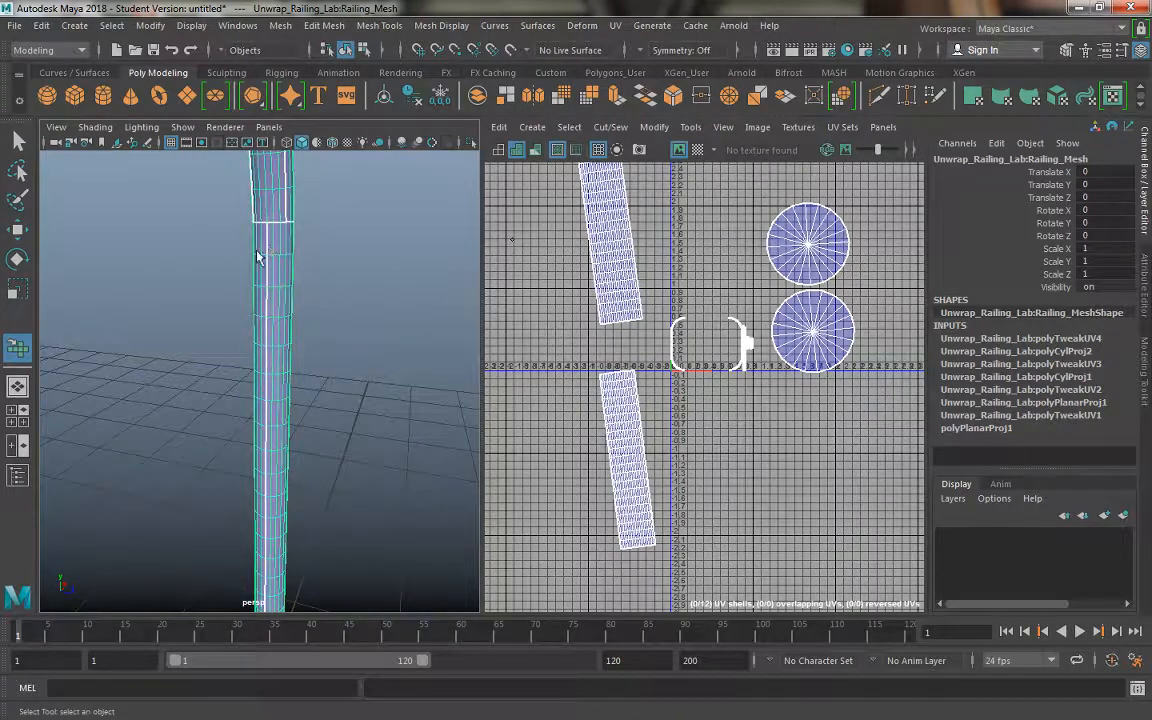
pyautogui.keyDown('alt'); pyautogui.moveTo(279, 497); pyautogui.dragTo(293, 378); pyautogui.keyUp('alt')
pyautogui.keyDown('alt'); pyautogui.moveTo(270, 592); pyautogui.dragTo(301, 424); pyautogui.keyUp('alt')
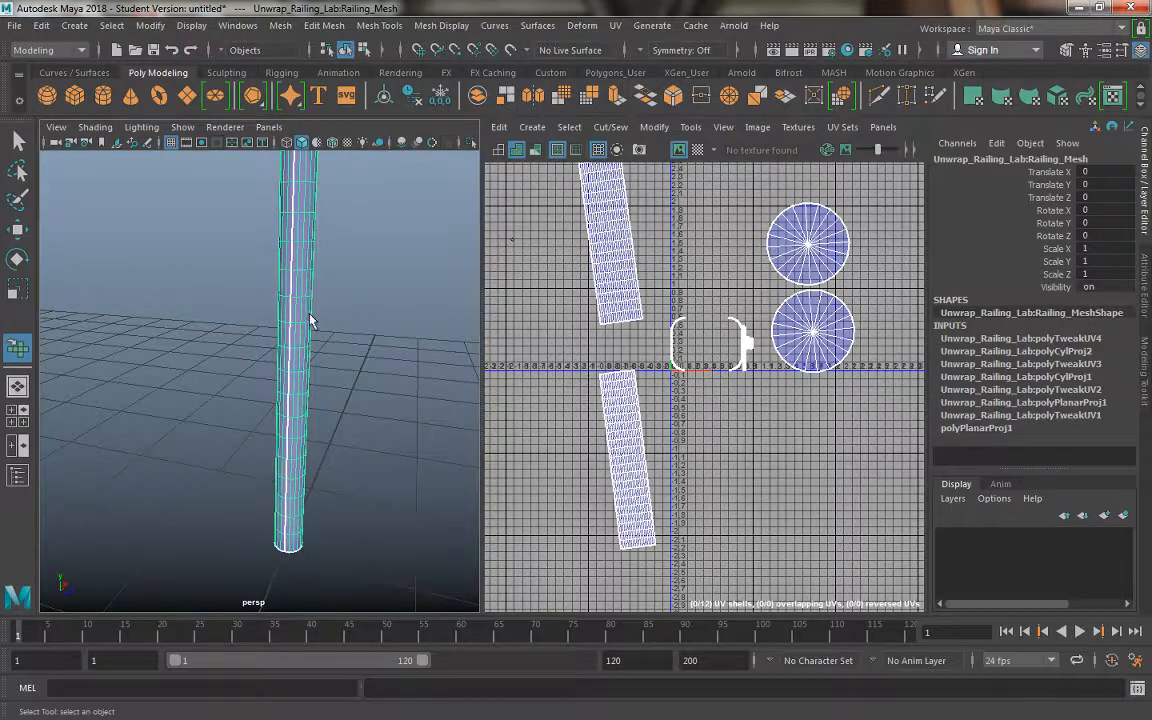
pyautogui.keyDown('alt'); pyautogui.moveTo(311, 320); pyautogui.dragTo(204, 179, button='right'); pyautogui.keyUp('alt')
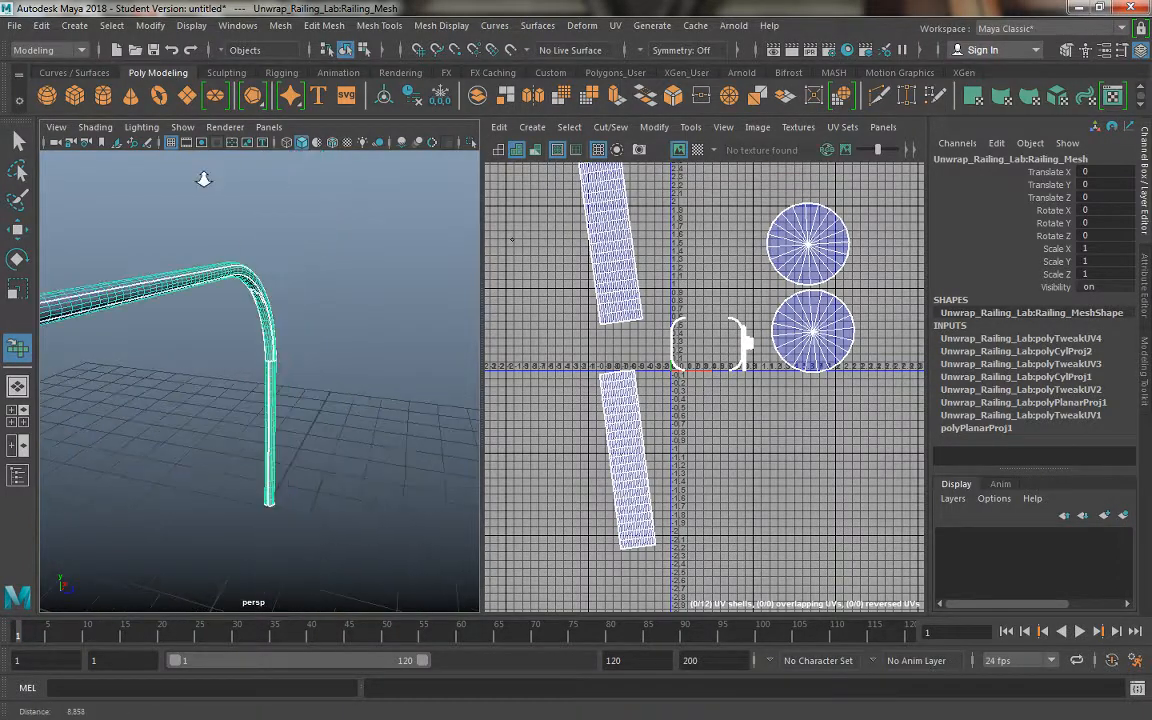
pyautogui.keyDown('alt'); pyautogui.moveTo(204, 179); pyautogui.dragTo(424, 404); pyautogui.keyUp('alt')
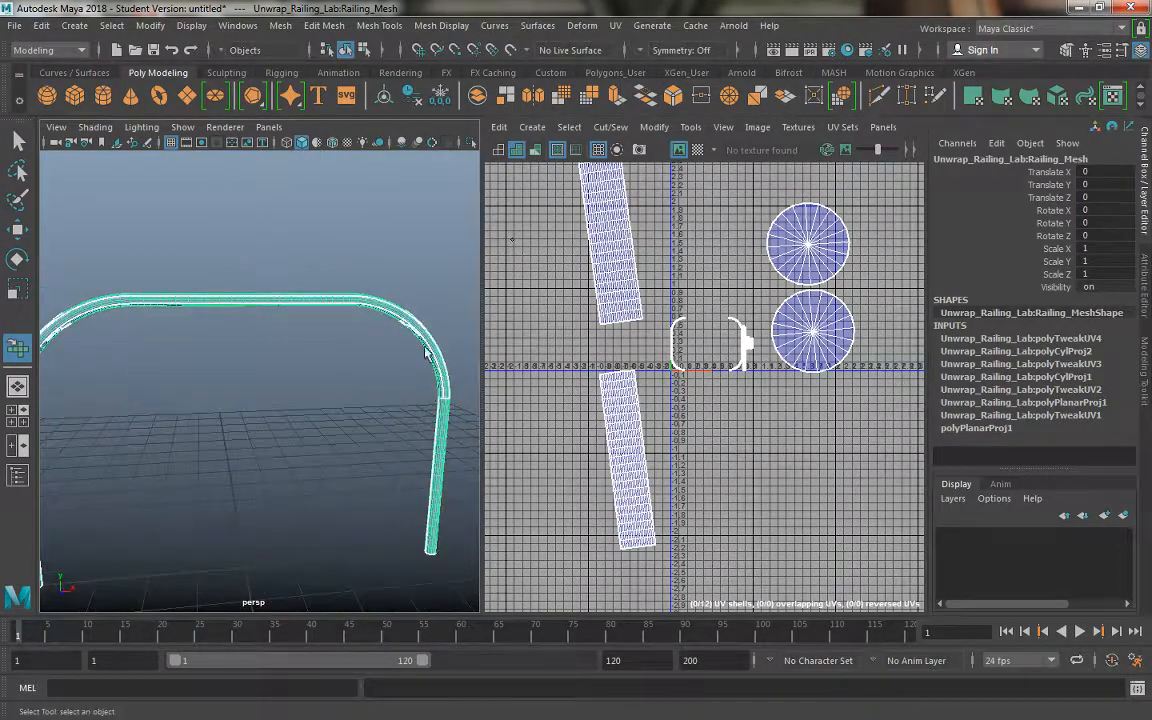
pyautogui.keyDown('alt'); pyautogui.moveTo(259, 397); pyautogui.dragTo(336, 374, button='right'); pyautogui.keyUp('alt')
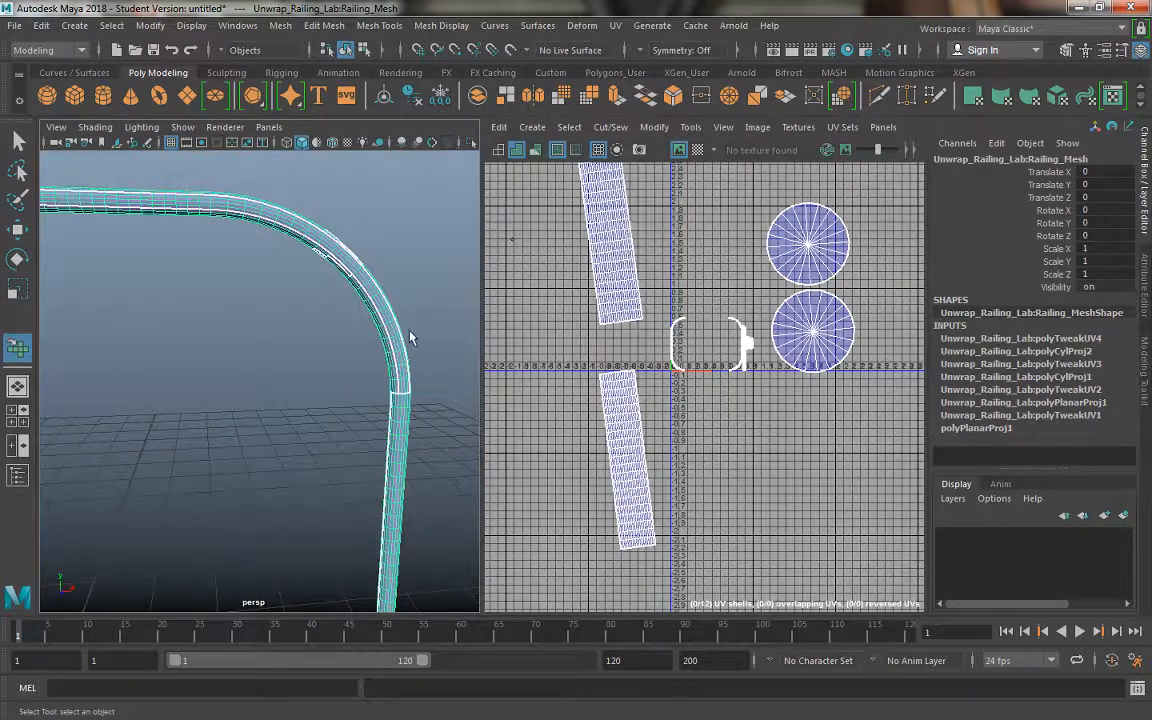
pyautogui.keyDown('alt'); pyautogui.moveTo(325, 321); pyautogui.dragTo(279, 280); pyautogui.keyUp('alt')
# Step: Switch the railing mesh to face selection and select all faces of the straight horizontal top section between the two bends
pyautogui.moveTo(247, 215); pyautogui.dragTo(219, 237, button='right')
pyautogui.keyDown('alt'); pyautogui.moveTo(219, 237); pyautogui.dragTo(187, 267); pyautogui.keyUp('alt')
pyautogui.keyDown('alt'); pyautogui.moveTo(187, 267); pyautogui.dragTo(250, 365, button='right'); pyautogui.keyUp('alt')
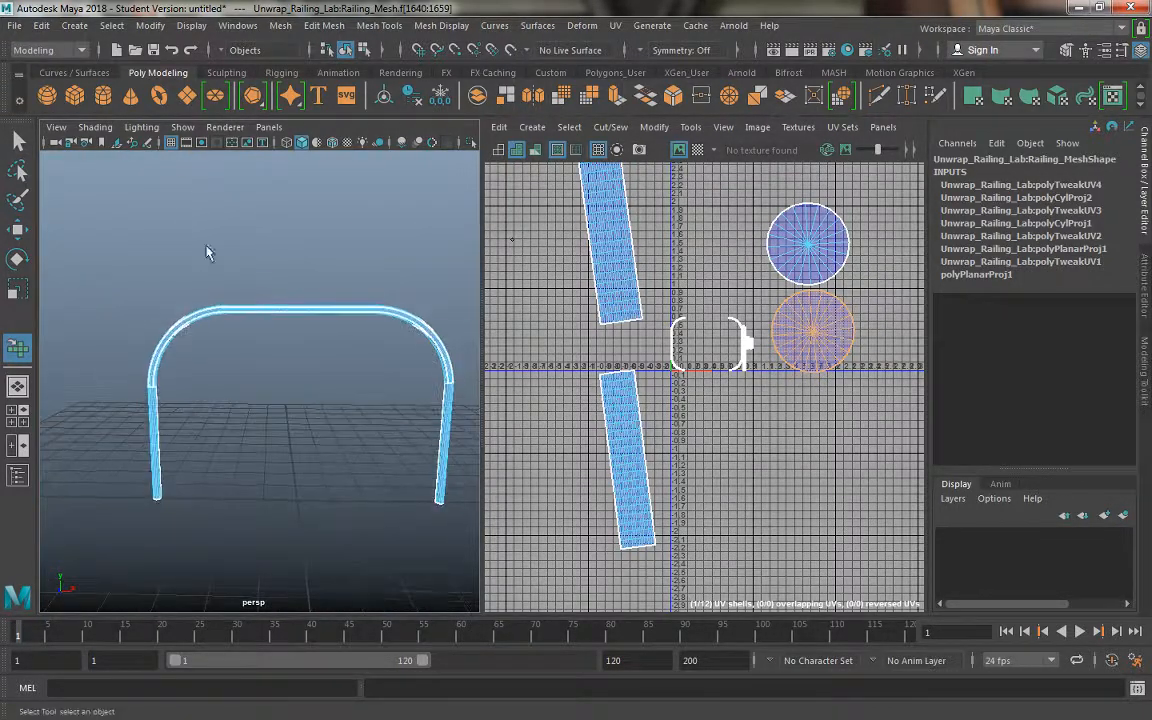
pyautogui.keyDown('alt'); pyautogui.moveTo(208, 249); pyautogui.dragTo(231, 334, button='right'); pyautogui.keyUp('alt')
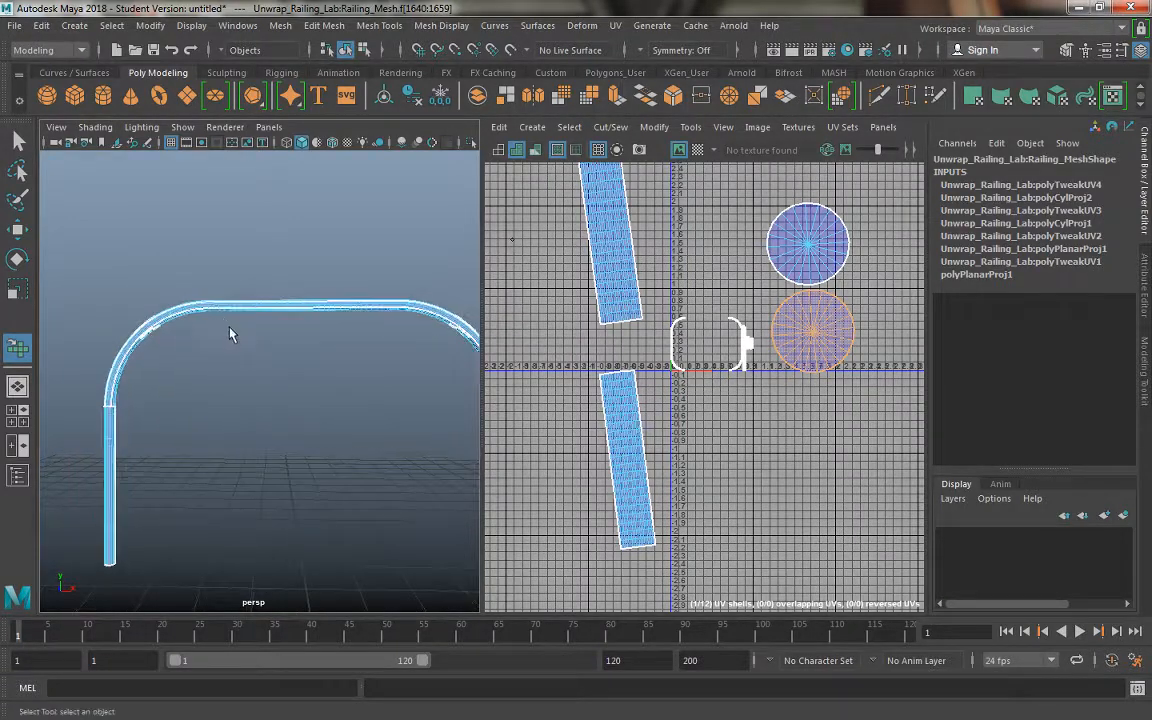
pyautogui.press('space')
pyautogui.keyDown('alt'); pyautogui.moveTo(514, 352); pyautogui.dragTo(491, 360, button='right'); pyautogui.keyUp('alt')
pyautogui.keyDown('alt'); pyautogui.moveTo(491, 360); pyautogui.dragTo(379, 396, button='middle'); pyautogui.keyUp('alt')
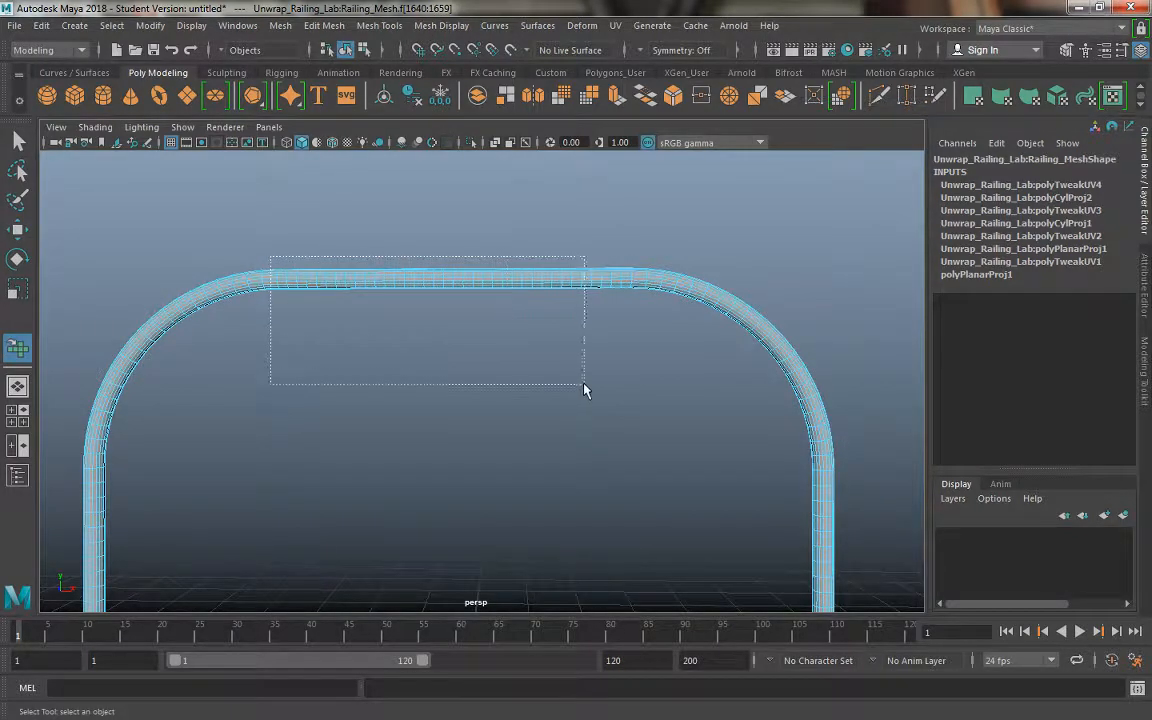
pyautogui.moveTo(585, 390); pyautogui.dragTo(636, 395)
pyautogui.keyDown('alt'); pyautogui.moveTo(430, 322); pyautogui.dragTo(718, 296); pyautogui.keyUp('alt')
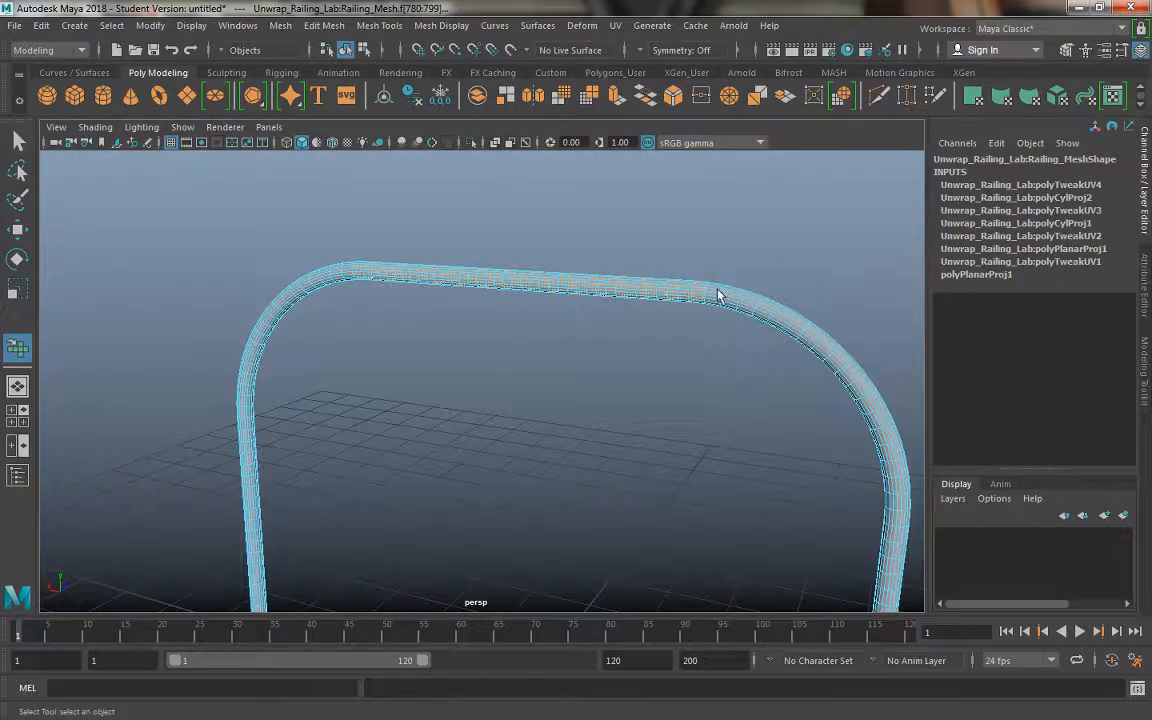
pyautogui.keyDown('alt'); pyautogui.moveTo(550, 357); pyautogui.dragTo(298, 352); pyautogui.keyUp('alt')
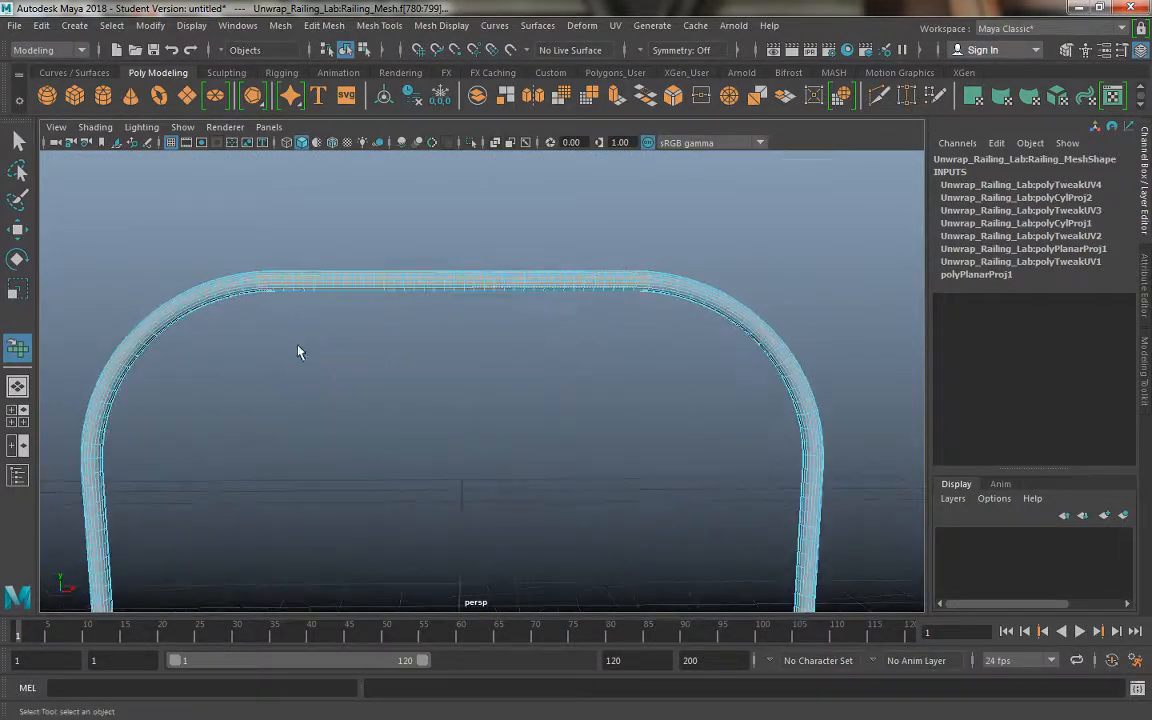
pyautogui.keyDown('alt'); pyautogui.moveTo(420, 392); pyautogui.dragTo(404, 381); pyautogui.keyUp('alt')
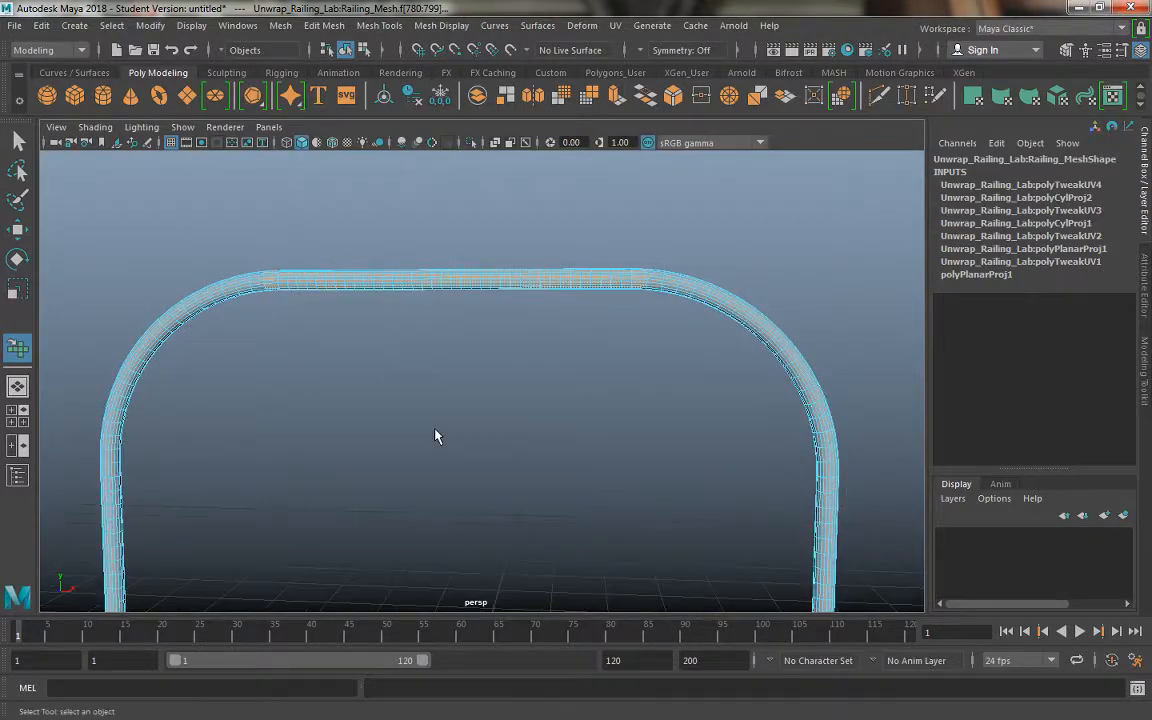
# Step: Apply a Cylindrical UV projection to the selected faces of the top horizontal section
pyautogui.keyDown('alt'); pyautogui.moveTo(435, 430); pyautogui.dragTo(402, 355, button='middle'); pyautogui.keyUp('alt')
pyautogui.keyDown('alt'); pyautogui.moveTo(402, 357); pyautogui.dragTo(411, 398, button='right'); pyautogui.keyUp('alt')
pyautogui.keyDown('alt'); pyautogui.moveTo(406, 410); pyautogui.dragTo(406, 344, button='middle'); pyautogui.keyUp('alt')
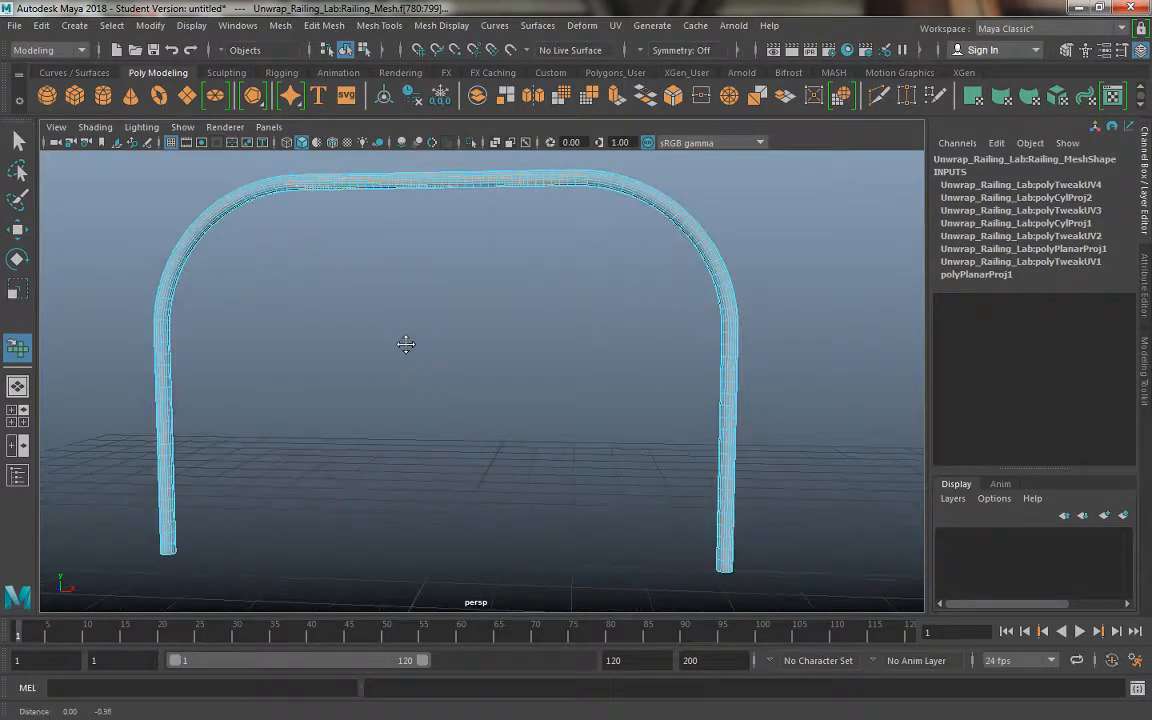
pyautogui.press('space')
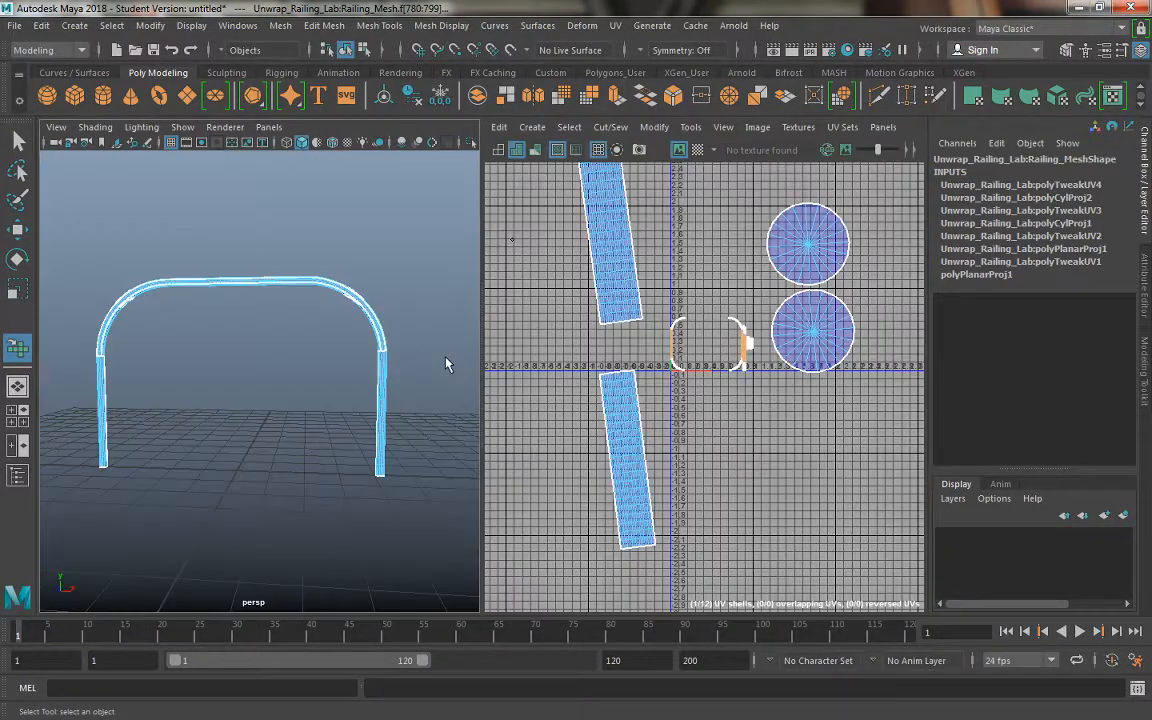
pyautogui.keyDown('alt'); pyautogui.moveTo(240, 294); pyautogui.dragTo(247, 330); pyautogui.keyUp('alt')
pyautogui.press('space')
pyautogui.click(382, 324)
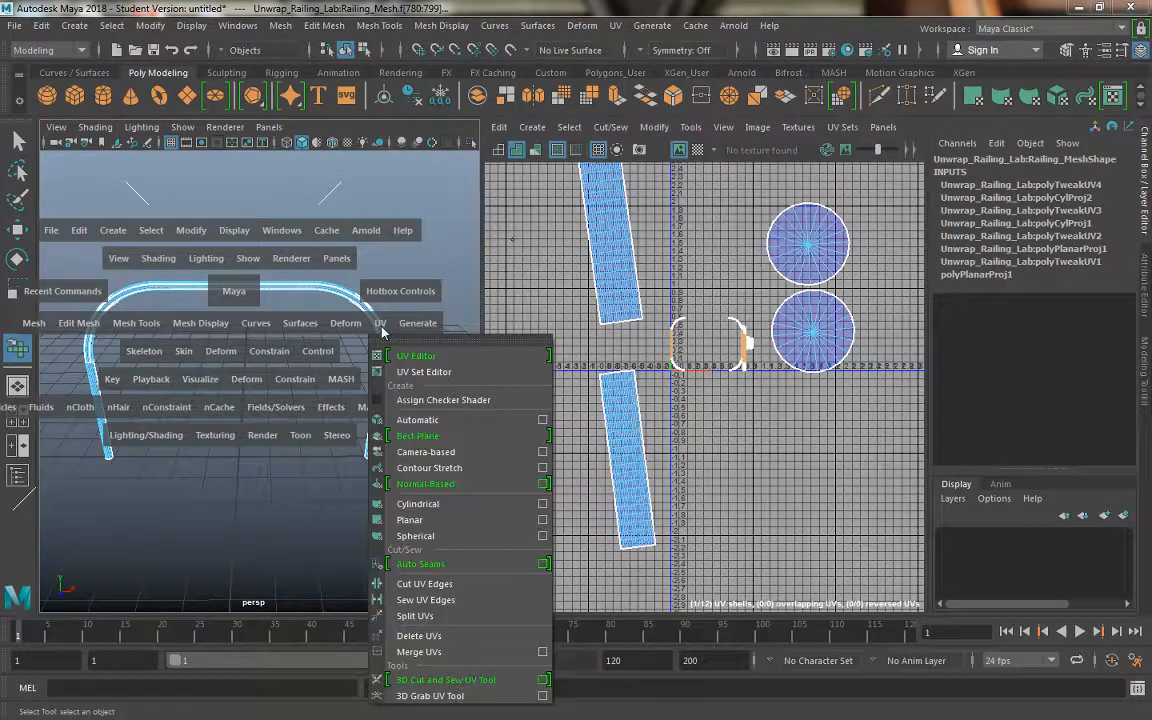
pyautogui.click(437, 504)
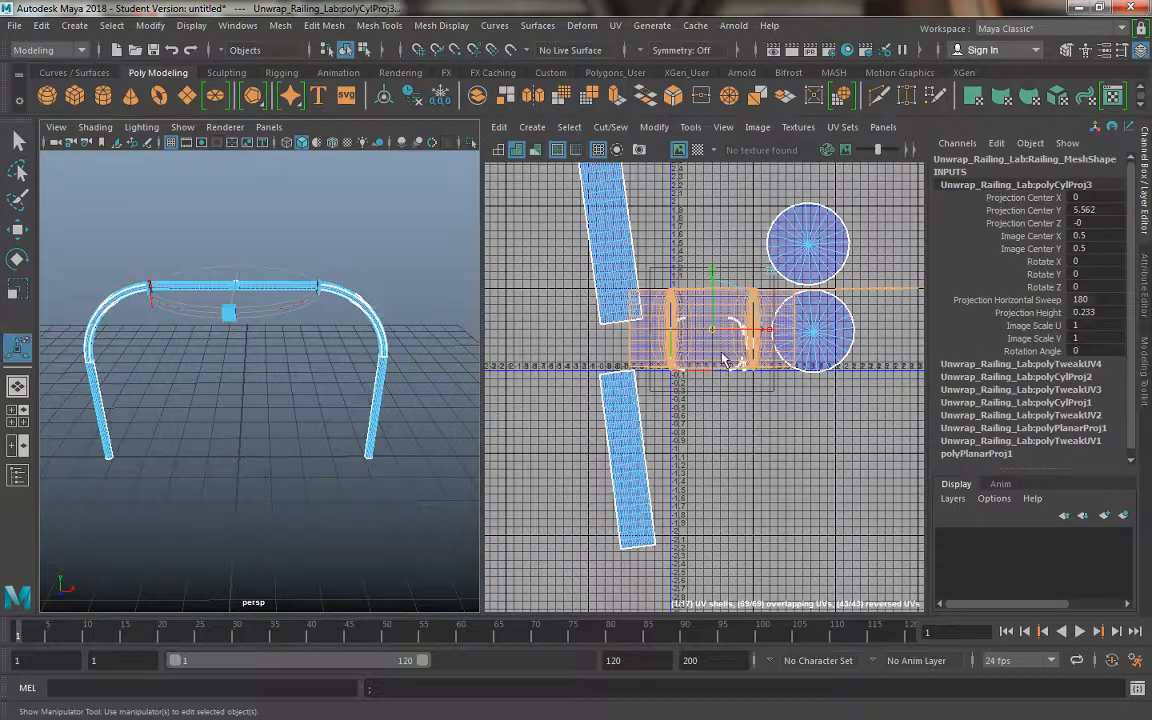
# Step: Set the top section's cylindrical projection to Rotate X -90 and Rotate Y 90
pyautogui.keyDown('alt'); pyautogui.moveTo(254, 366); pyautogui.dragTo(269, 398); pyautogui.keyUp('alt')
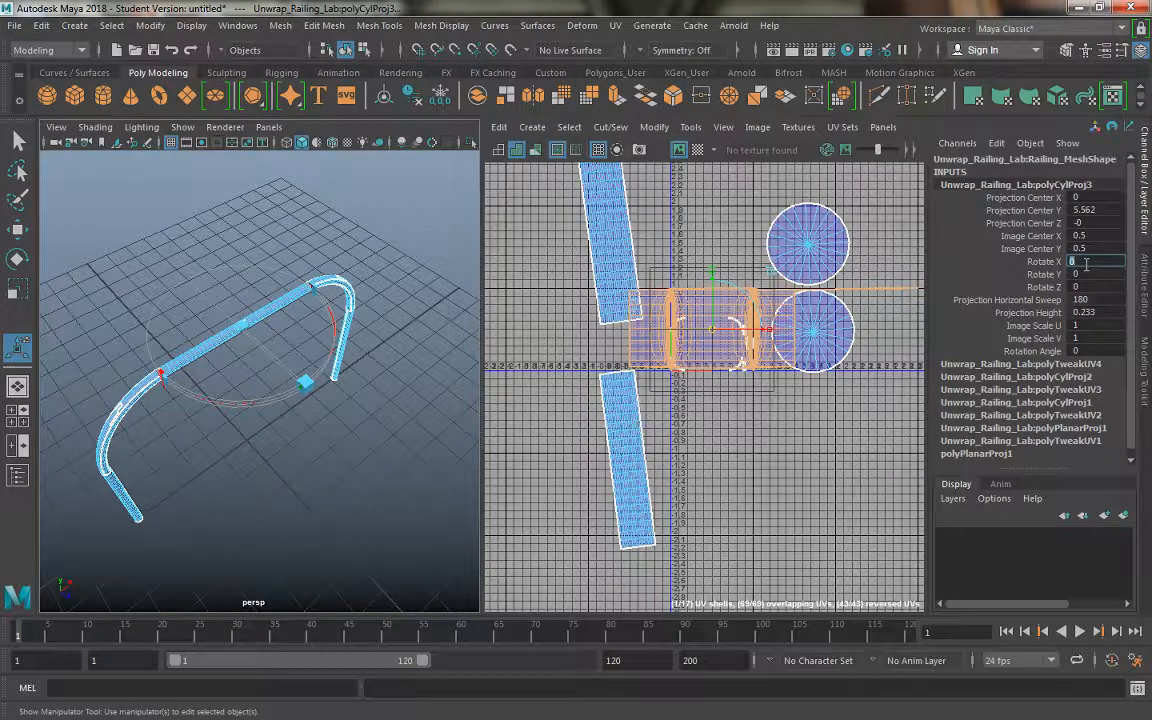
pyautogui.write('90')
pyautogui.press('Return')
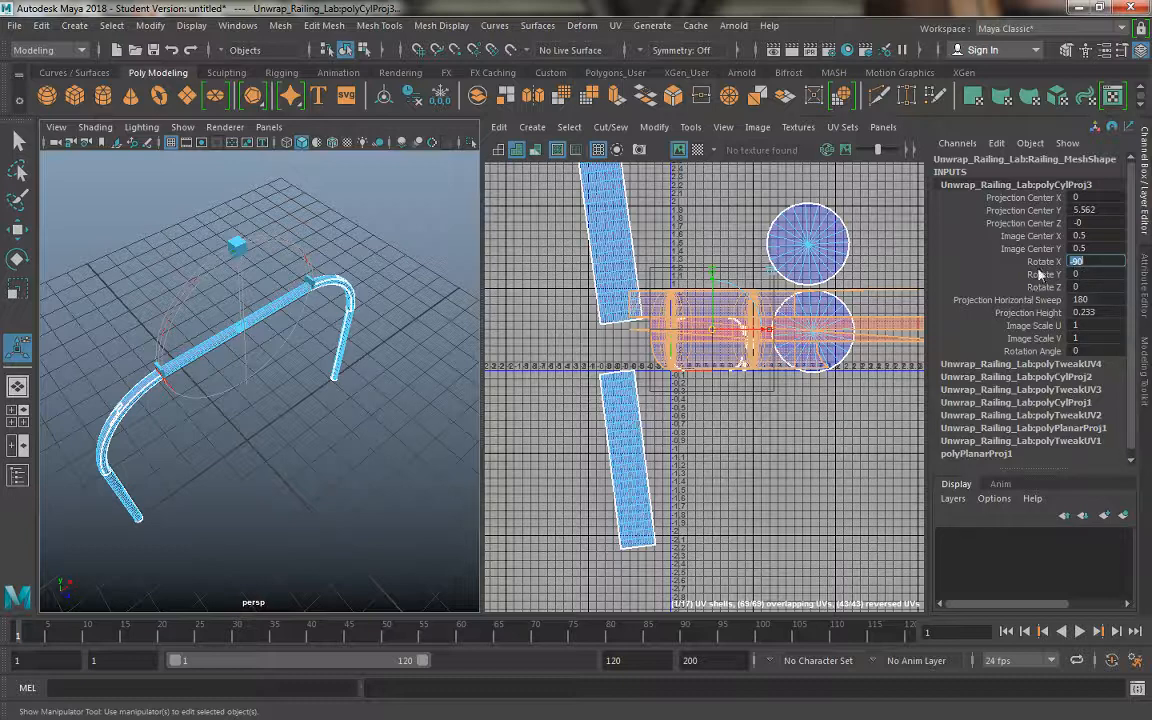
pyautogui.click(1087, 273)
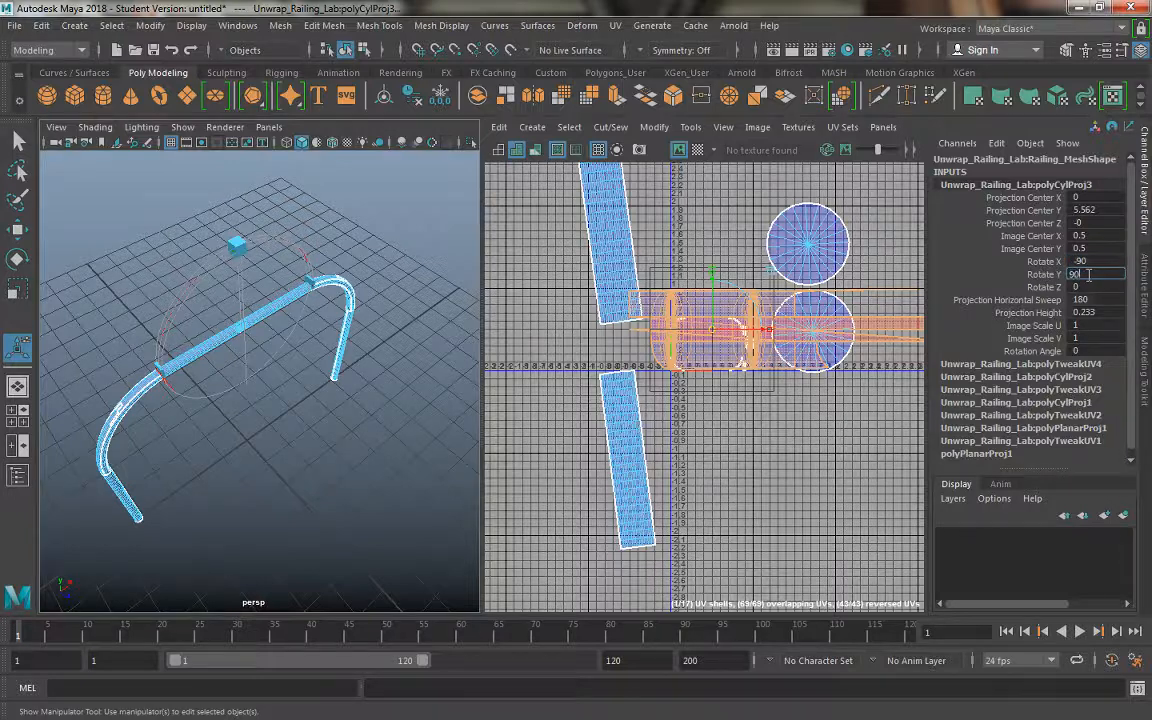
pyautogui.press('Return')
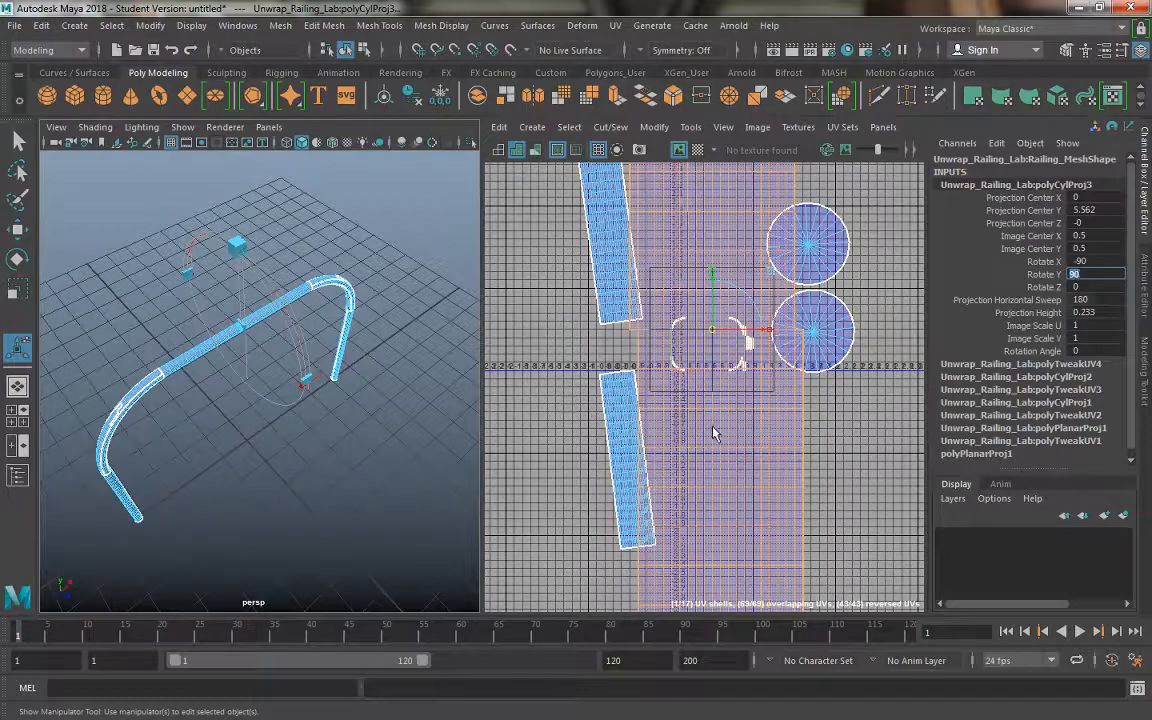
# Step: Move the top section's long projected UV shell clear of the other shells, to their right, using Move UV Shell
pyautogui.scroll(-5, 713, 433)
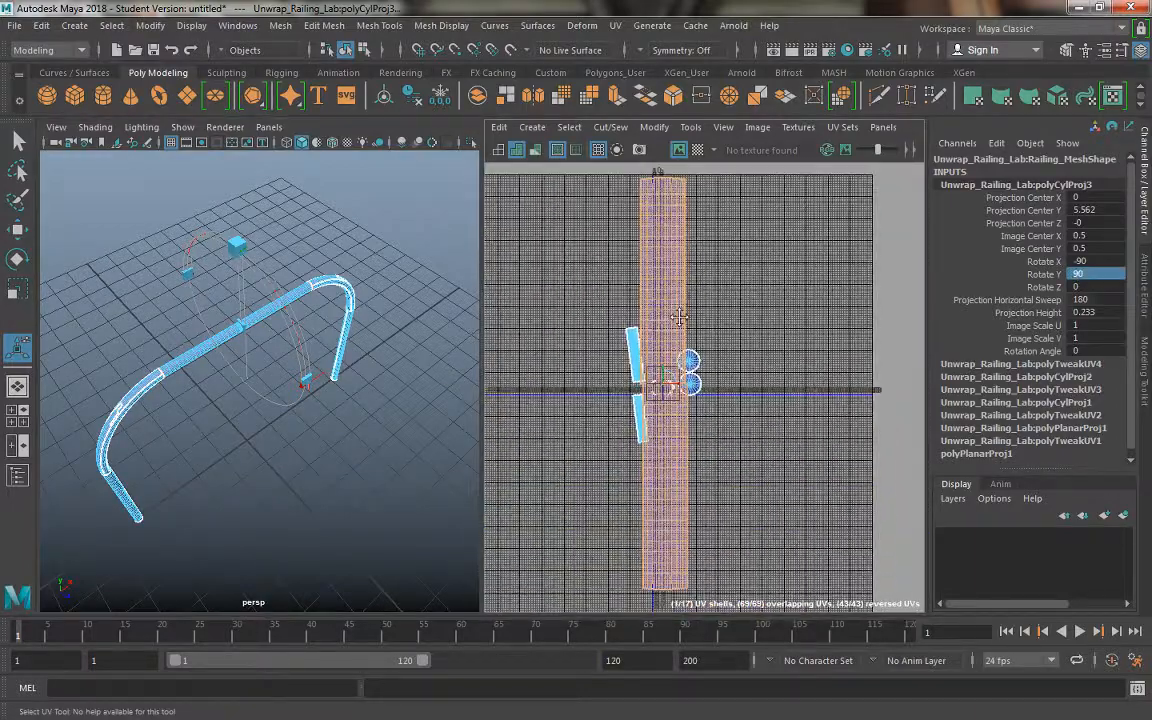
pyautogui.click(690, 127)
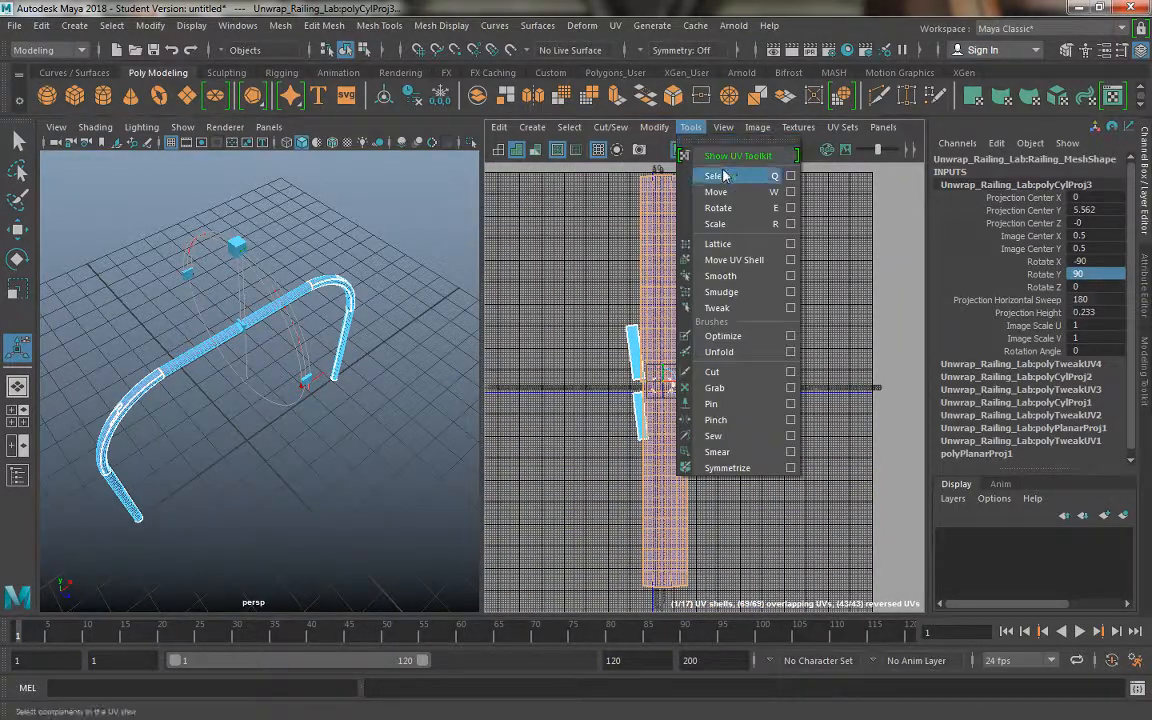
pyautogui.click(734, 260)
pyautogui.click(665, 275)
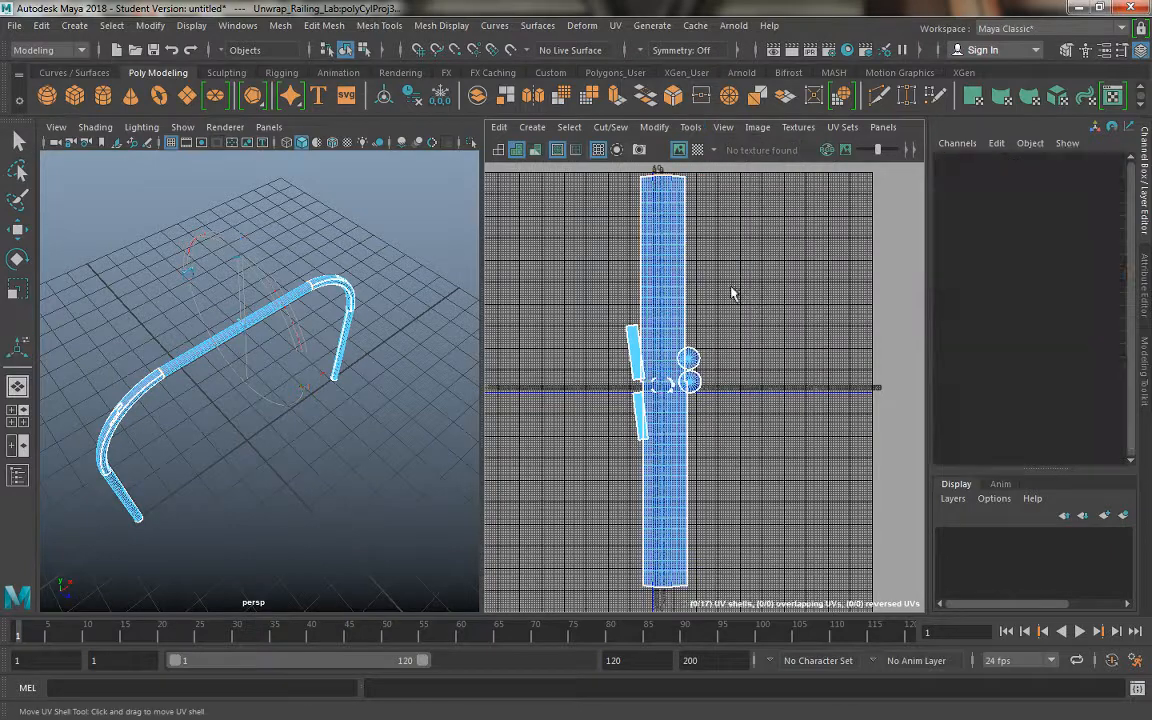
pyautogui.click(677, 273)
pyautogui.moveTo(673, 383); pyautogui.dragTo(800, 368)
# Step: Examine the top section's UV shell along its side border, where its upper and lower halves are offset
pyautogui.keyDown('alt'); pyautogui.moveTo(774, 441); pyautogui.dragTo(717, 348, button='right'); pyautogui.keyUp('alt')
pyautogui.keyDown('alt'); pyautogui.moveTo(717, 348); pyautogui.dragTo(617, 353, button='middle'); pyautogui.keyUp('alt')
pyautogui.keyDown('alt'); pyautogui.moveTo(617, 353); pyautogui.dragTo(816, 549, button='right'); pyautogui.keyUp('alt')
pyautogui.keyDown('alt'); pyautogui.moveTo(770, 467); pyautogui.dragTo(607, 386, button='middle'); pyautogui.keyUp('alt')
pyautogui.keyDown('alt'); pyautogui.moveTo(686, 414); pyautogui.dragTo(726, 481, button='right'); pyautogui.keyUp('alt')
pyautogui.keyDown('alt'); pyautogui.moveTo(726, 481); pyautogui.dragTo(661, 406, button='middle'); pyautogui.keyUp('alt')
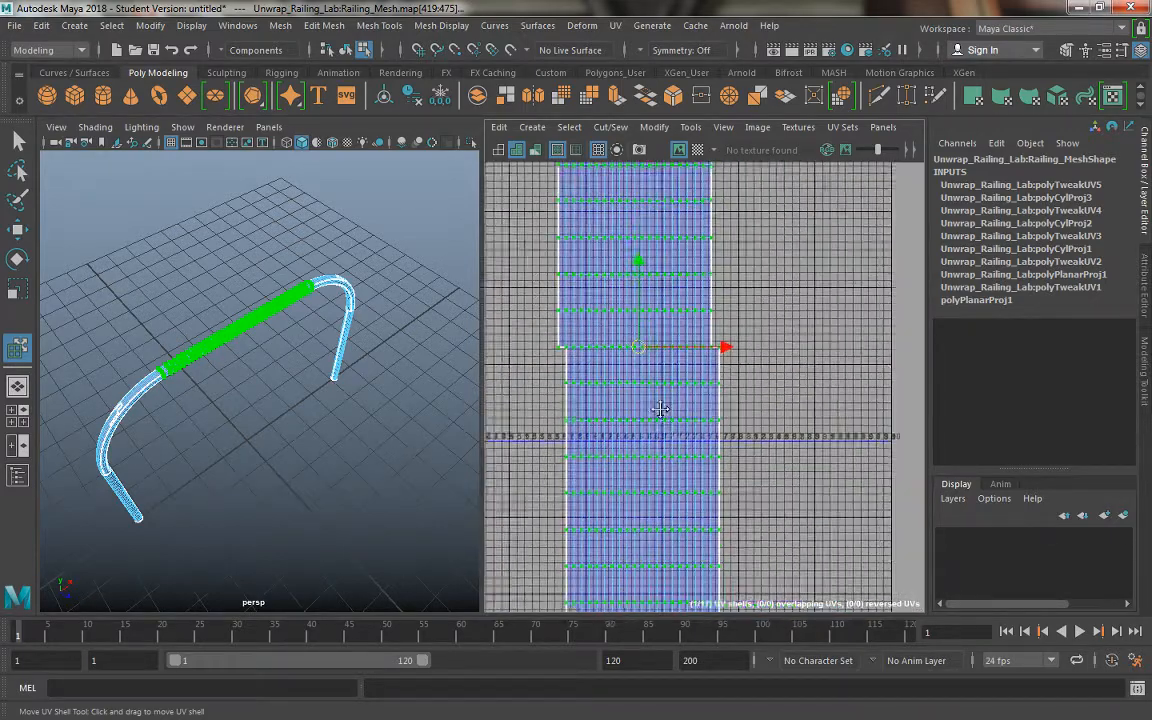
pyautogui.keyDown('alt'); pyautogui.moveTo(661, 406); pyautogui.dragTo(717, 507, button='right'); pyautogui.keyUp('alt')
pyautogui.keyDown('alt'); pyautogui.moveTo(717, 507); pyautogui.dragTo(667, 369, button='middle'); pyautogui.keyUp('alt')
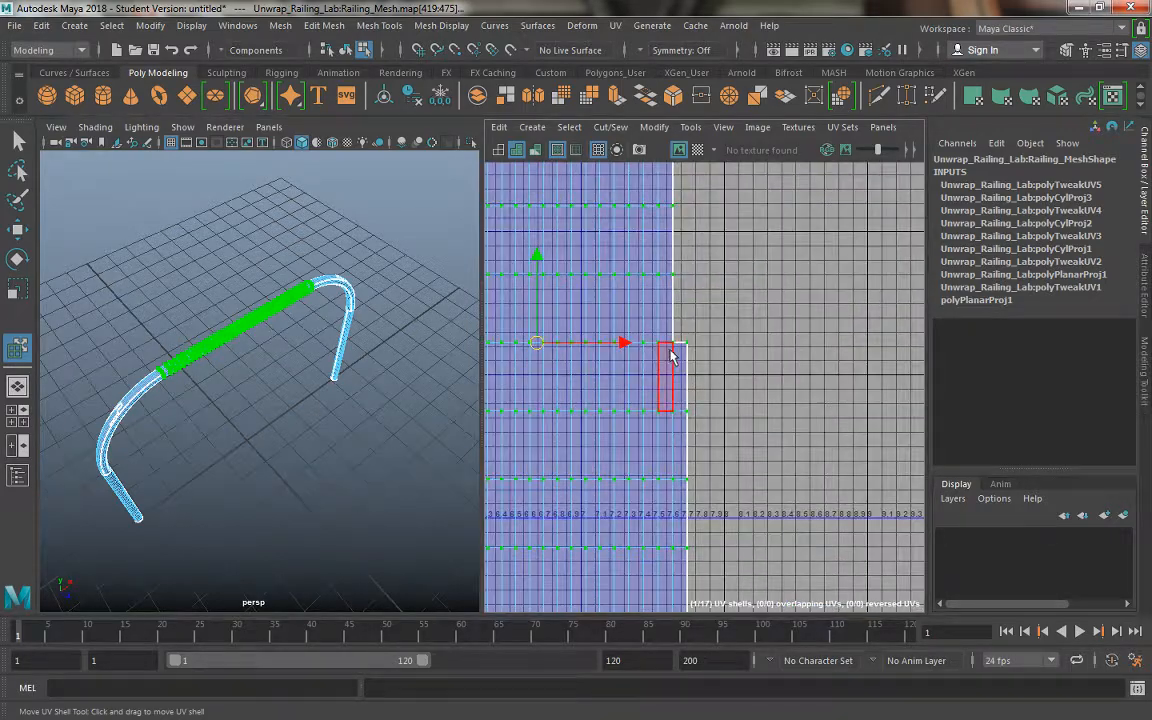
pyautogui.keyDown('alt'); pyautogui.moveTo(731, 449); pyautogui.dragTo(716, 322, button='middle'); pyautogui.keyUp('alt')
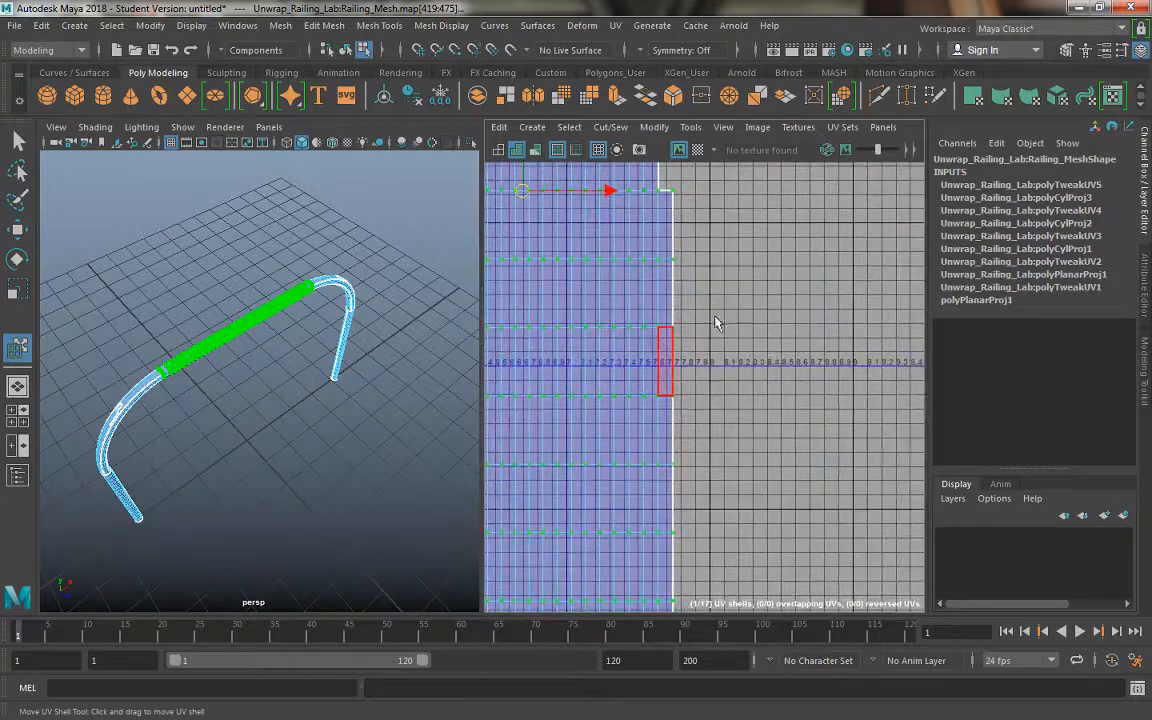
pyautogui.keyDown('alt'); pyautogui.moveTo(701, 447); pyautogui.dragTo(708, 628, button='middle'); pyautogui.keyUp('alt')
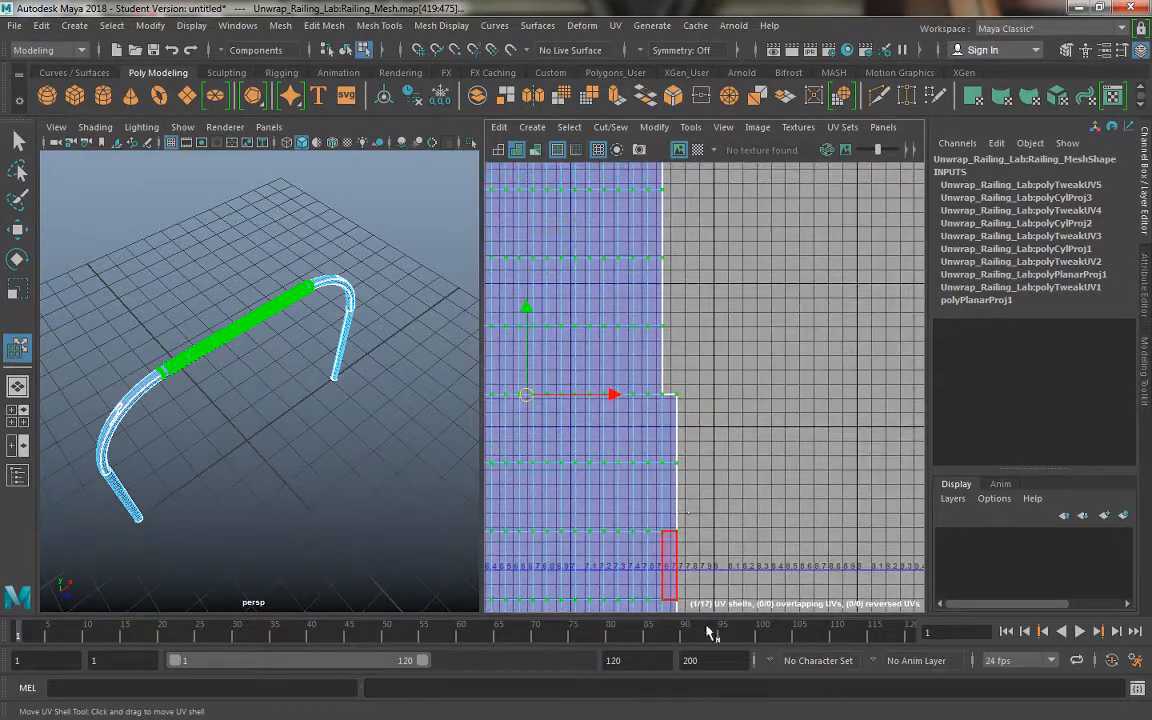
# Step: Switch to edge selection and select an edge one column inside the protruding lower right border of the top section's UV shell
pyautogui.moveTo(638, 257); pyautogui.dragTo(630, 204, button='right')
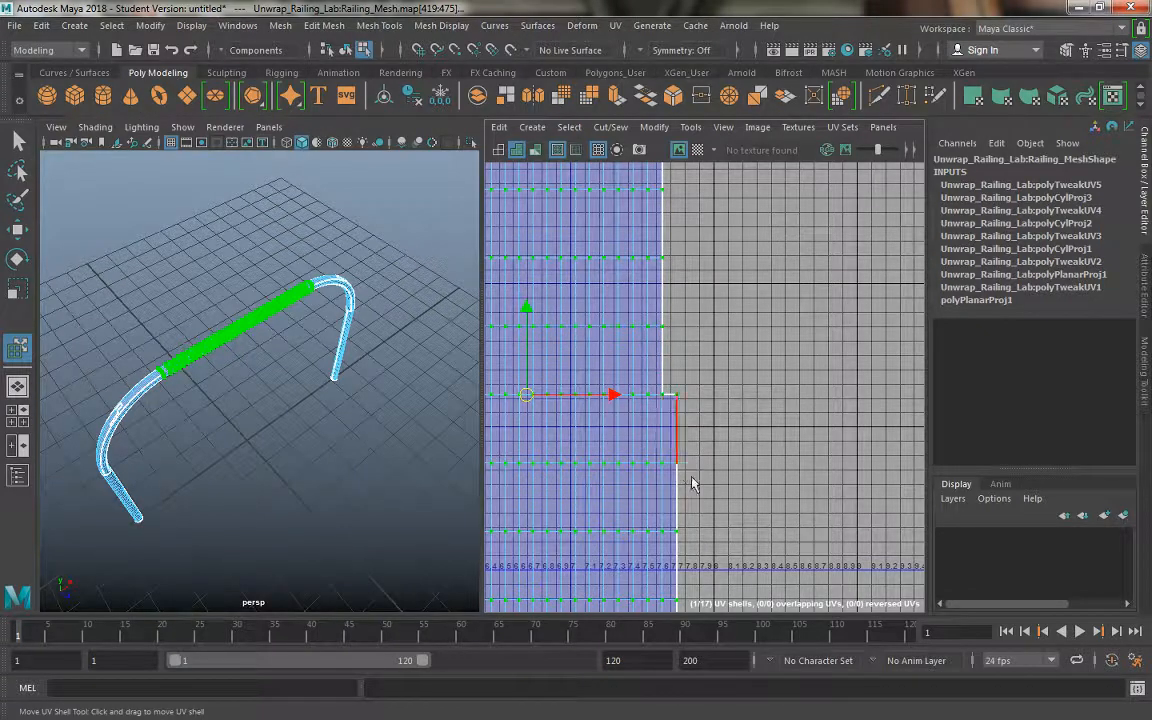
pyautogui.click(19, 142)
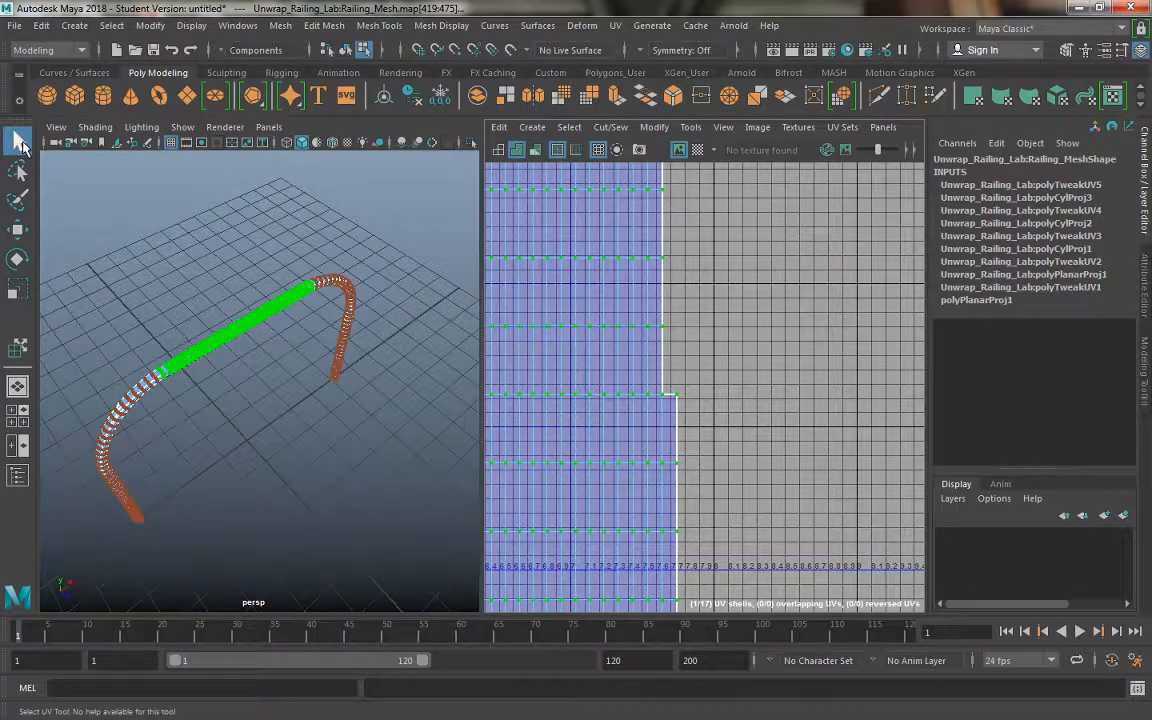
pyautogui.moveTo(660, 392); pyautogui.dragTo(652, 352, button='right')
pyautogui.click(663, 495)
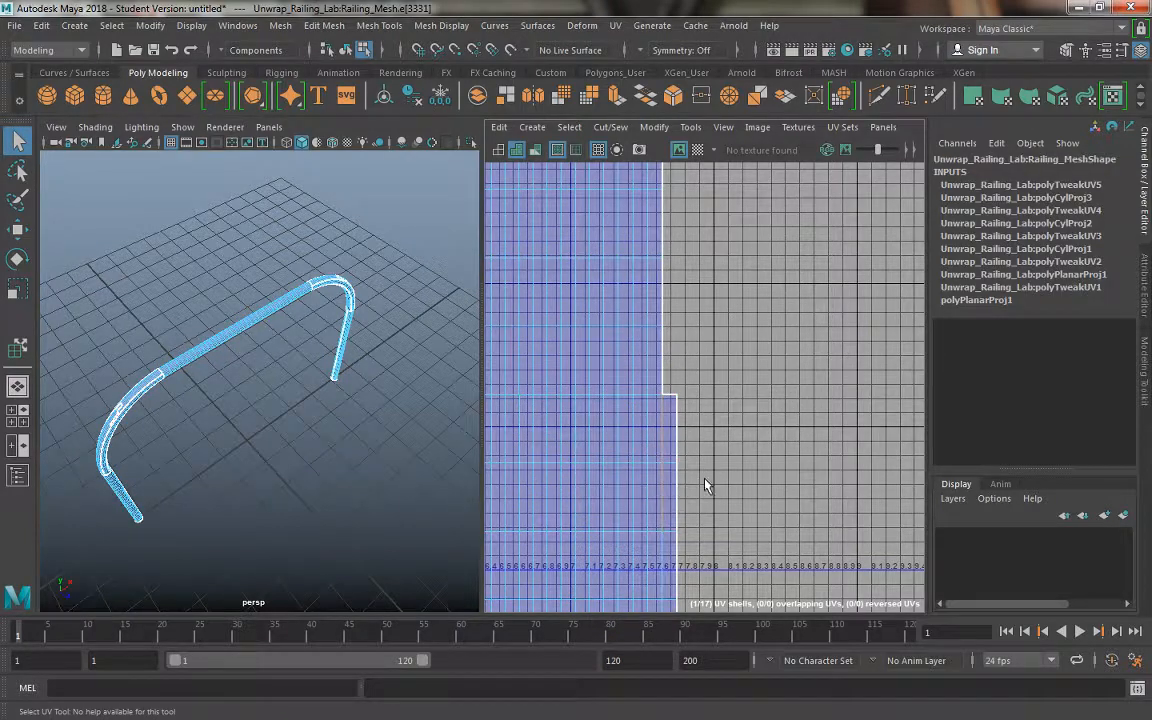
# Step: Extend the edge selection along the same column, from the step in the border down to the shell's bottom end
pyautogui.keyDown('alt'); pyautogui.moveTo(707, 470); pyautogui.dragTo(689, 297, button='middle'); pyautogui.keyUp('alt')
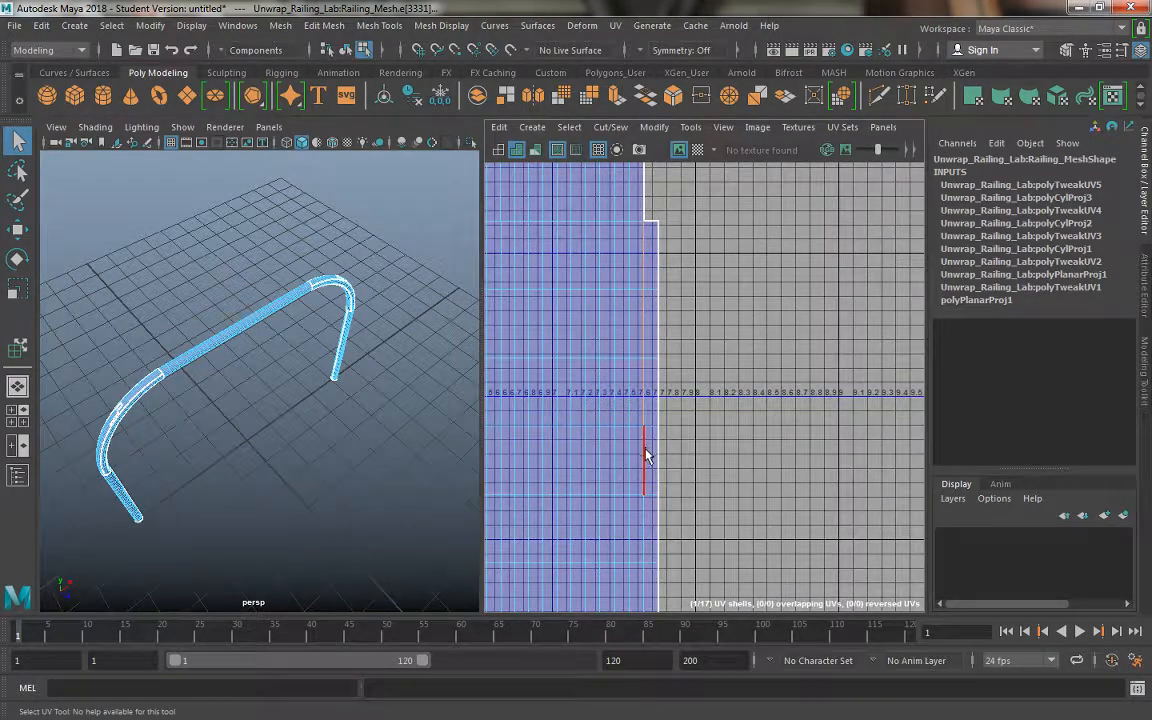
pyautogui.keyDown('alt'); pyautogui.moveTo(659, 484); pyautogui.dragTo(685, 359, button='middle'); pyautogui.keyUp('alt')
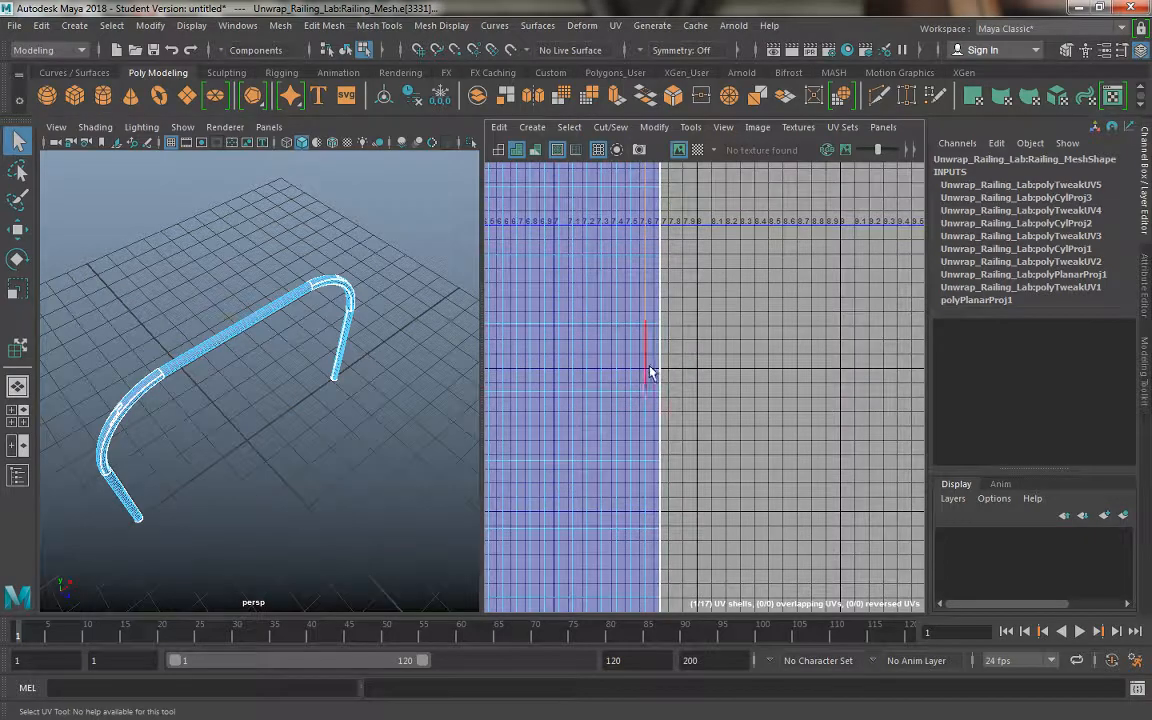
pyautogui.keyDown('alt'); pyautogui.moveTo(686, 458); pyautogui.dragTo(681, 269, button='middle'); pyautogui.keyUp('alt')
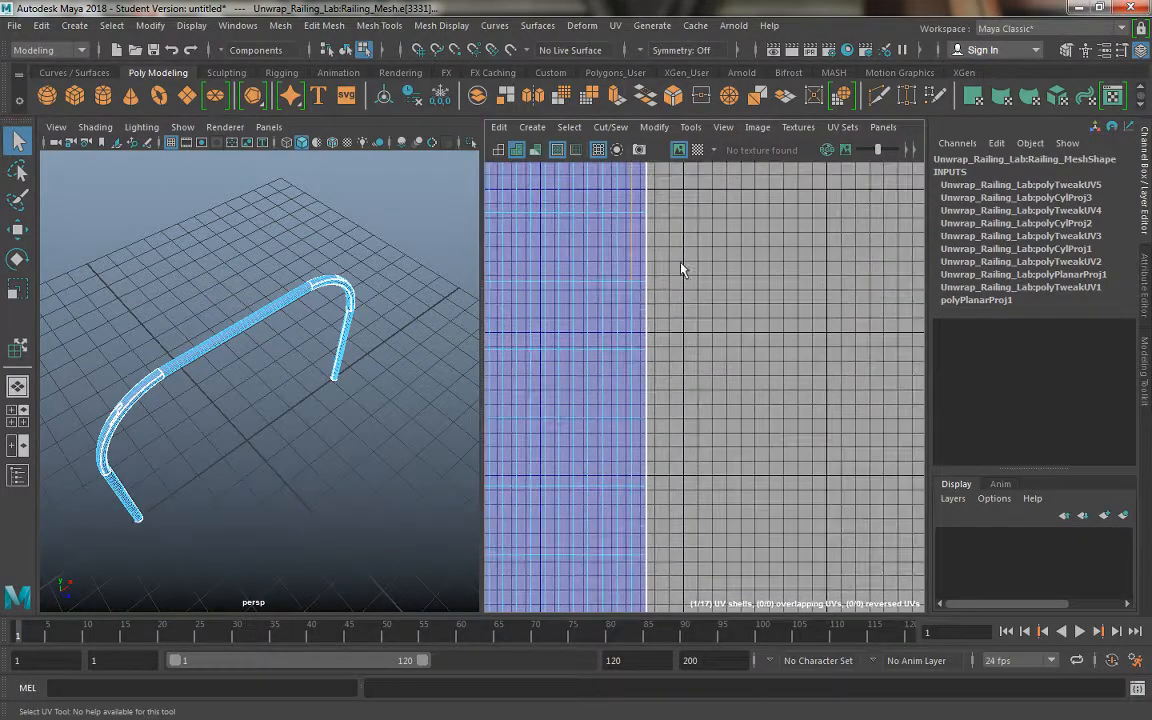
pyautogui.keyDown('shift'); pyautogui.click(631, 368); pyautogui.keyUp('shift')
pyautogui.keyDown('alt'); pyautogui.moveTo(715, 424); pyautogui.dragTo(694, 188, button='middle'); pyautogui.keyUp('alt')
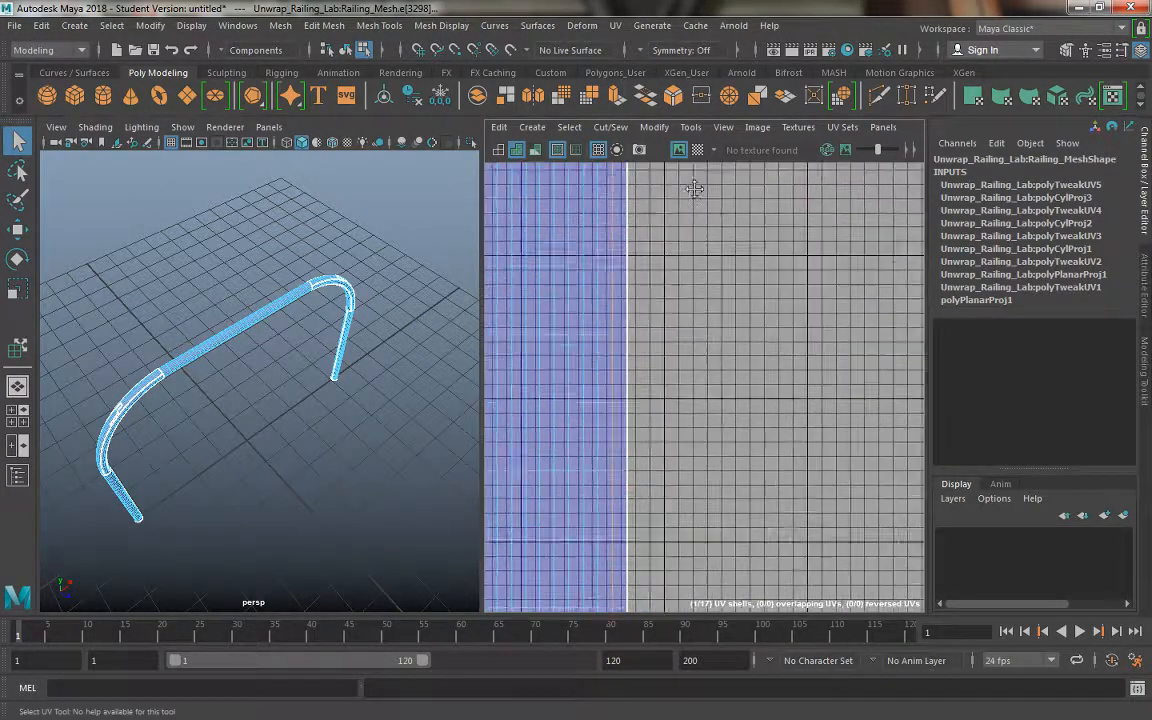
pyautogui.keyDown('alt'); pyautogui.moveTo(718, 440); pyautogui.dragTo(614, 283, button='right'); pyautogui.keyUp('alt')
pyautogui.keyDown('alt'); pyautogui.moveTo(747, 500); pyautogui.dragTo(686, 265, button='middle'); pyautogui.keyUp('alt')
pyautogui.keyDown('alt'); pyautogui.moveTo(675, 440); pyautogui.dragTo(686, 531, button='right'); pyautogui.keyUp('alt')
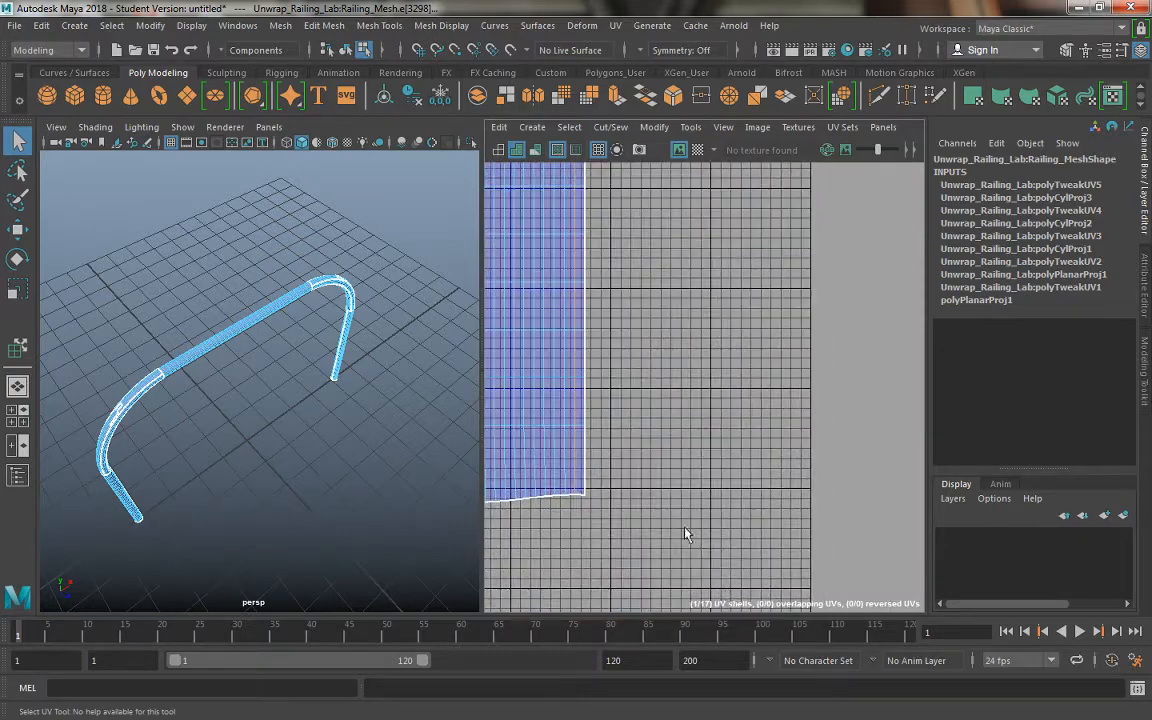
pyautogui.keyDown('alt'); pyautogui.moveTo(574, 392); pyautogui.dragTo(636, 430, button='middle'); pyautogui.keyUp('alt')
pyautogui.keyDown('alt'); pyautogui.moveTo(636, 430); pyautogui.dragTo(698, 541, button='right'); pyautogui.keyUp('alt')
pyautogui.keyDown('alt'); pyautogui.moveTo(698, 547); pyautogui.dragTo(664, 654, button='middle'); pyautogui.keyUp('alt')
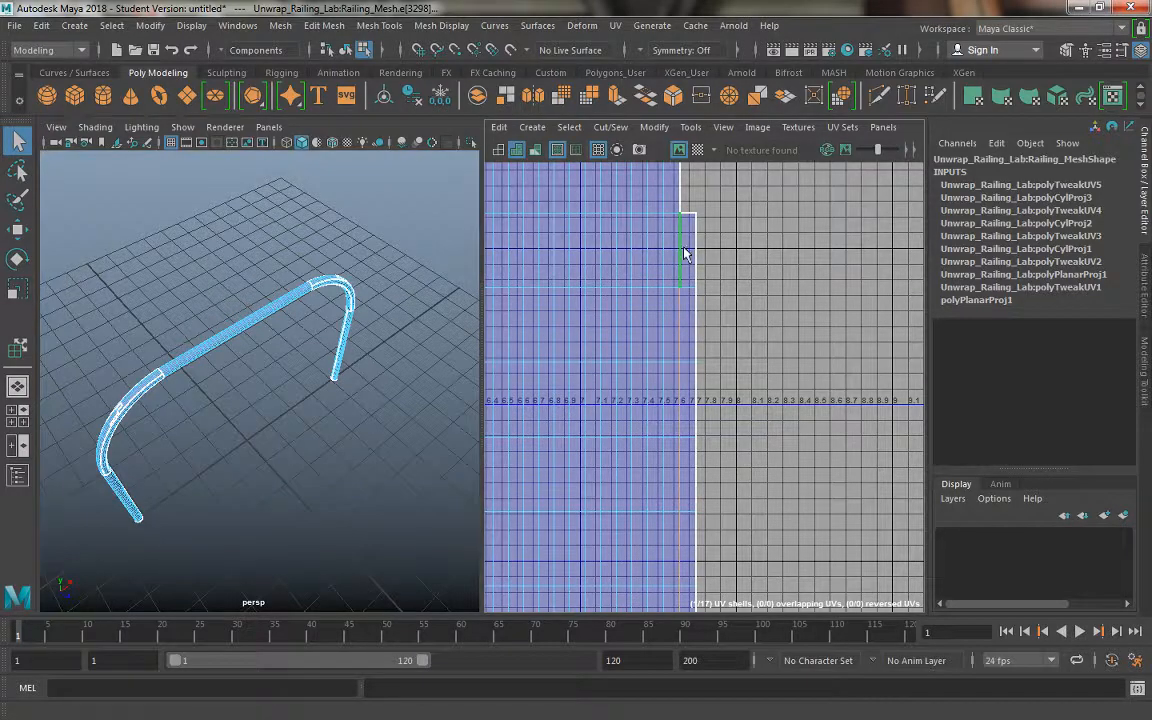
# Step: Cut the UVs along the selected edge column to separate the protruding strip from the main shell
pyautogui.keyDown('alt'); pyautogui.moveTo(684, 249); pyautogui.dragTo(879, 313, button='middle'); pyautogui.keyUp('alt')
pyautogui.keyDown('alt'); pyautogui.moveTo(753, 267); pyautogui.dragTo(591, 250, button='middle'); pyautogui.keyUp('alt')
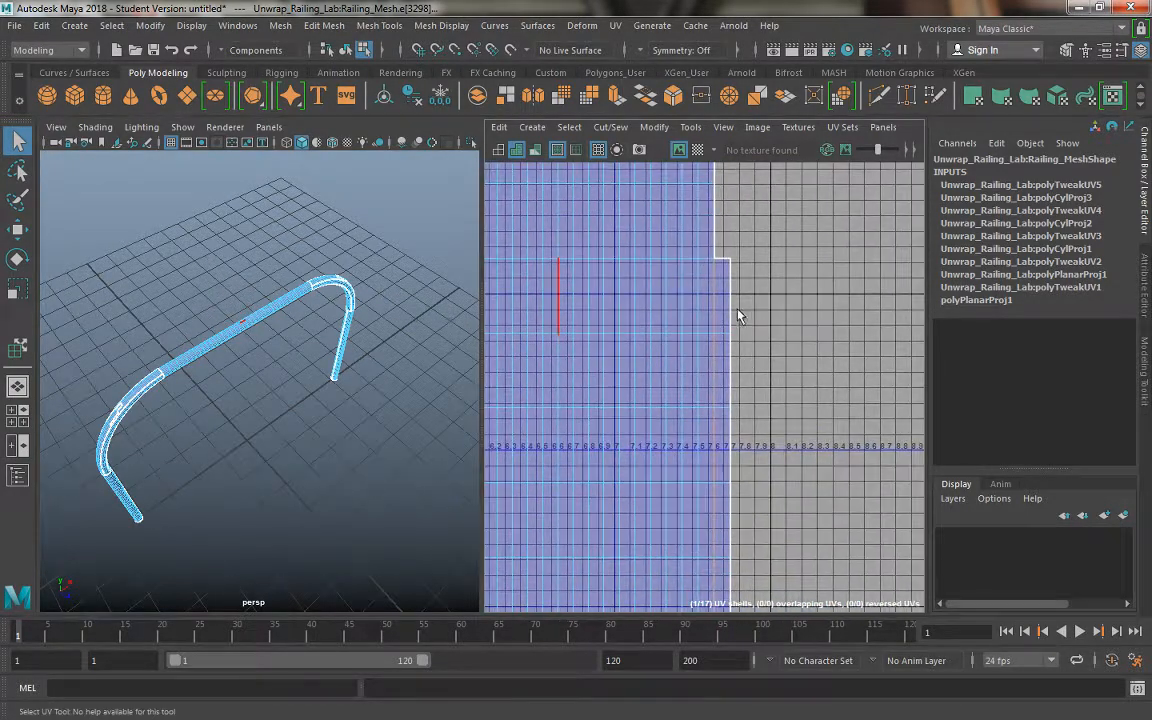
pyautogui.click(607, 129)
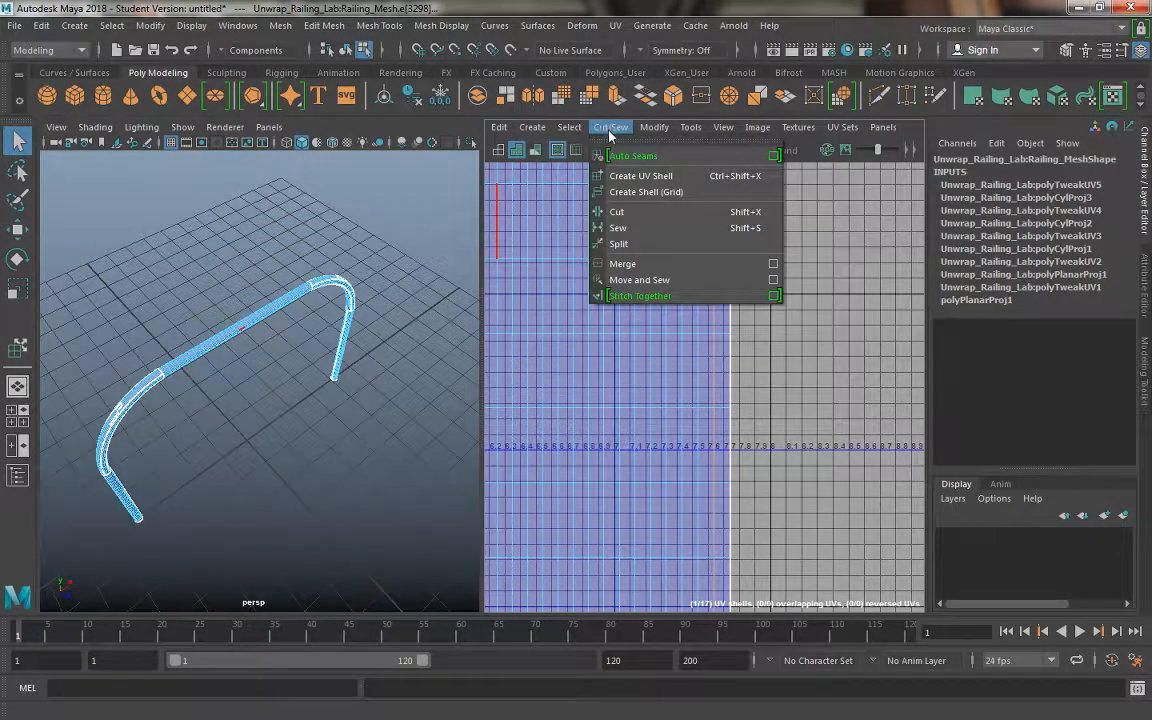
pyautogui.click(617, 212)
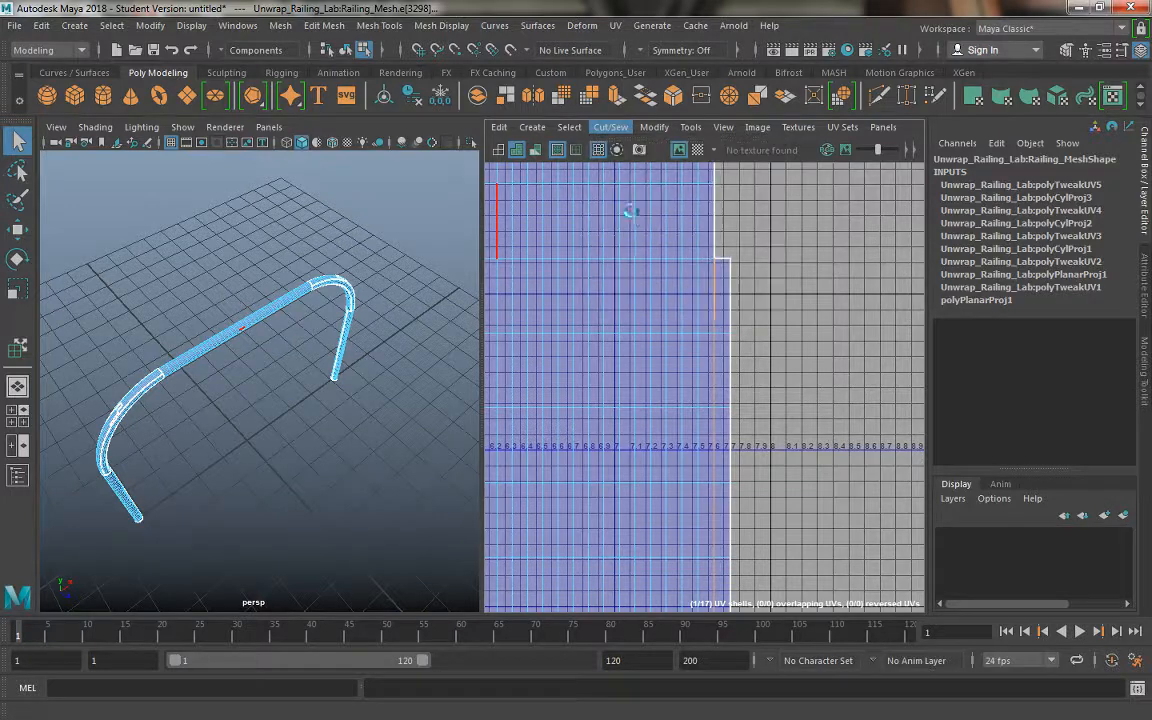
# Step: Try to shift the cut strip's UVs sideways with the Move tool, then undo the shift
pyautogui.click(655, 128)
pyautogui.click(678, 138)
pyautogui.click(689, 128)
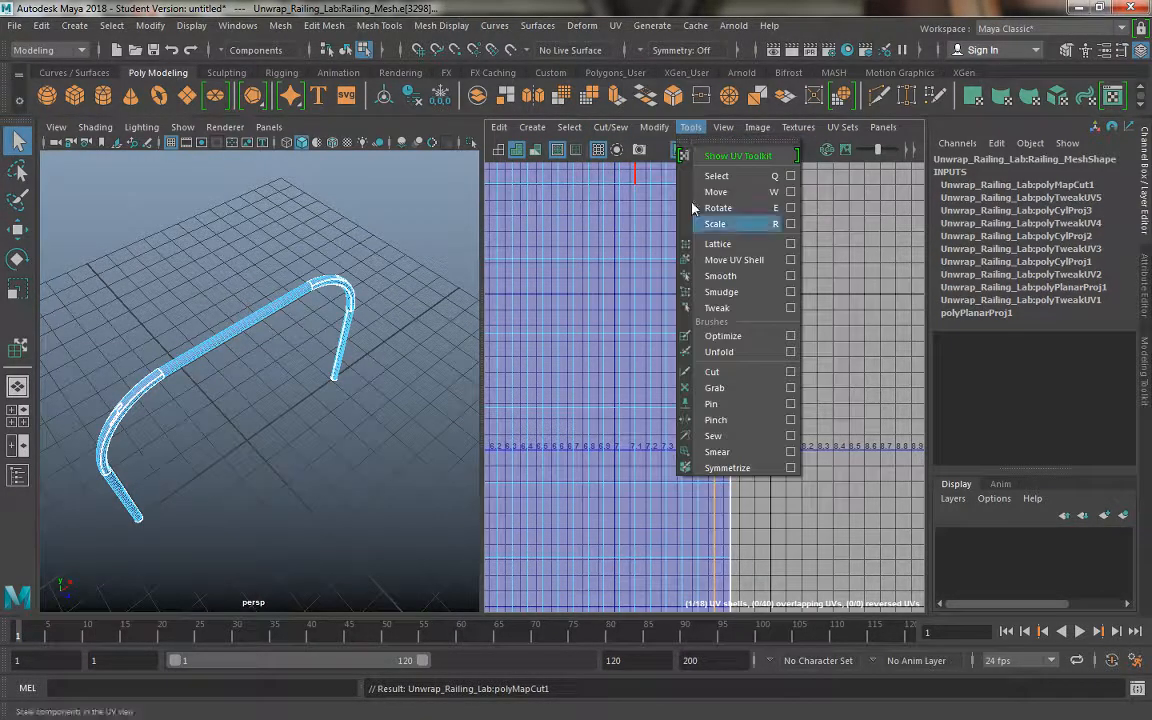
pyautogui.click(733, 261)
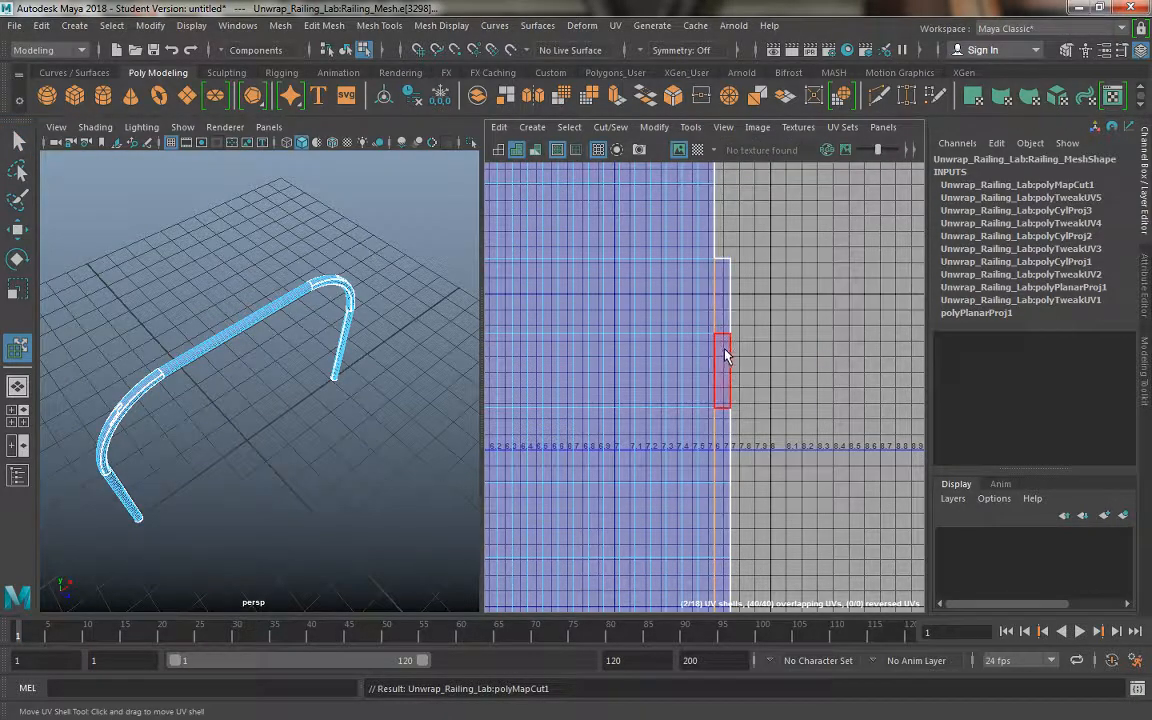
pyautogui.press('w')
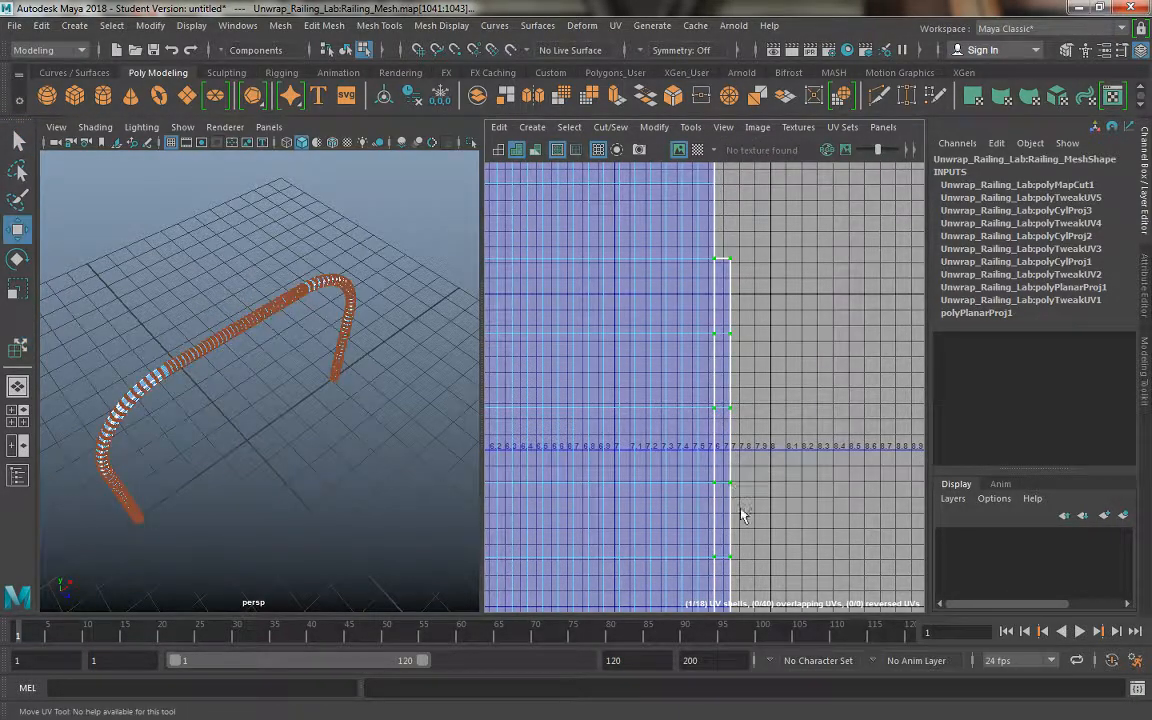
pyautogui.scroll(-3, 739, 492)
pyautogui.keyDown('alt'); pyautogui.moveTo(778, 492); pyautogui.dragTo(757, 287, button='middle'); pyautogui.keyUp('alt')
pyautogui.keyDown('alt'); pyautogui.moveTo(729, 490); pyautogui.dragTo(718, 344, button='middle'); pyautogui.keyUp('alt')
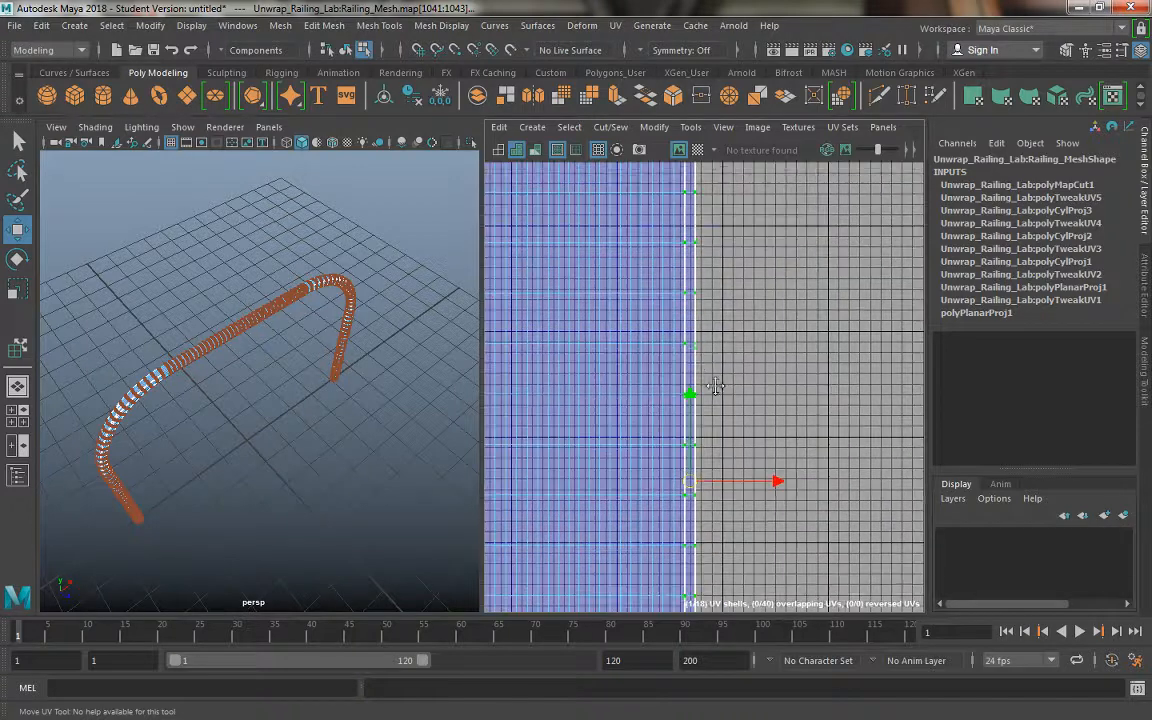
pyautogui.click(697, 476)
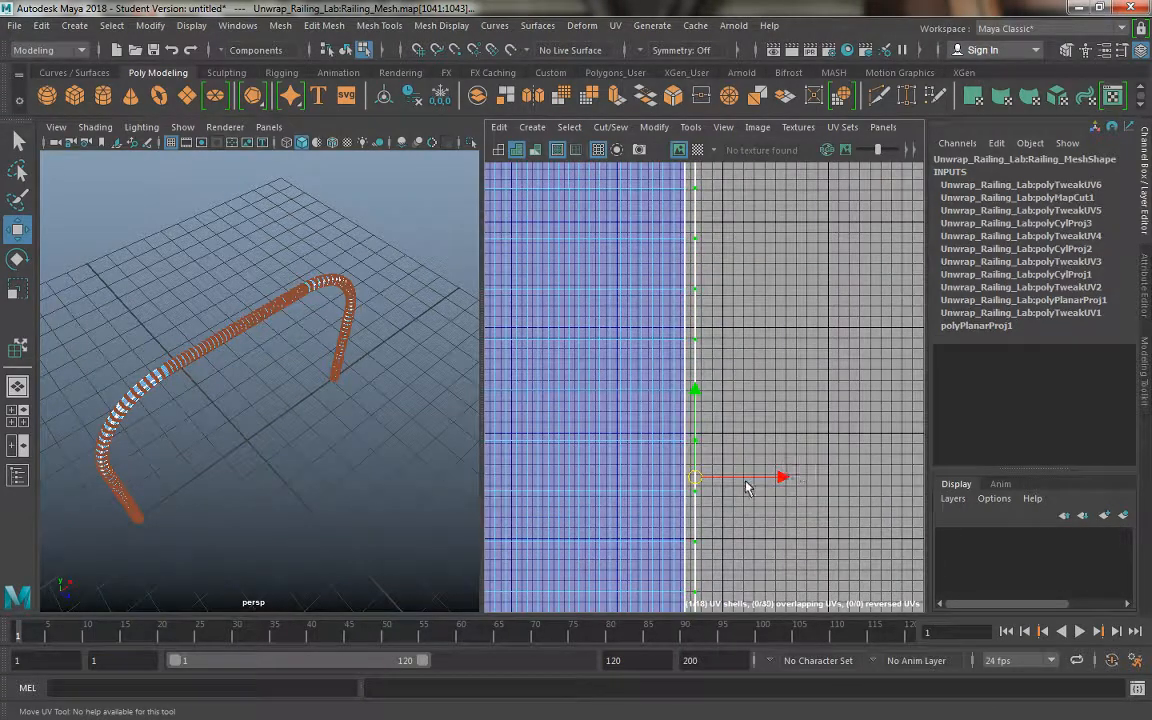
pyautogui.hotkey('ctrl', 'z')
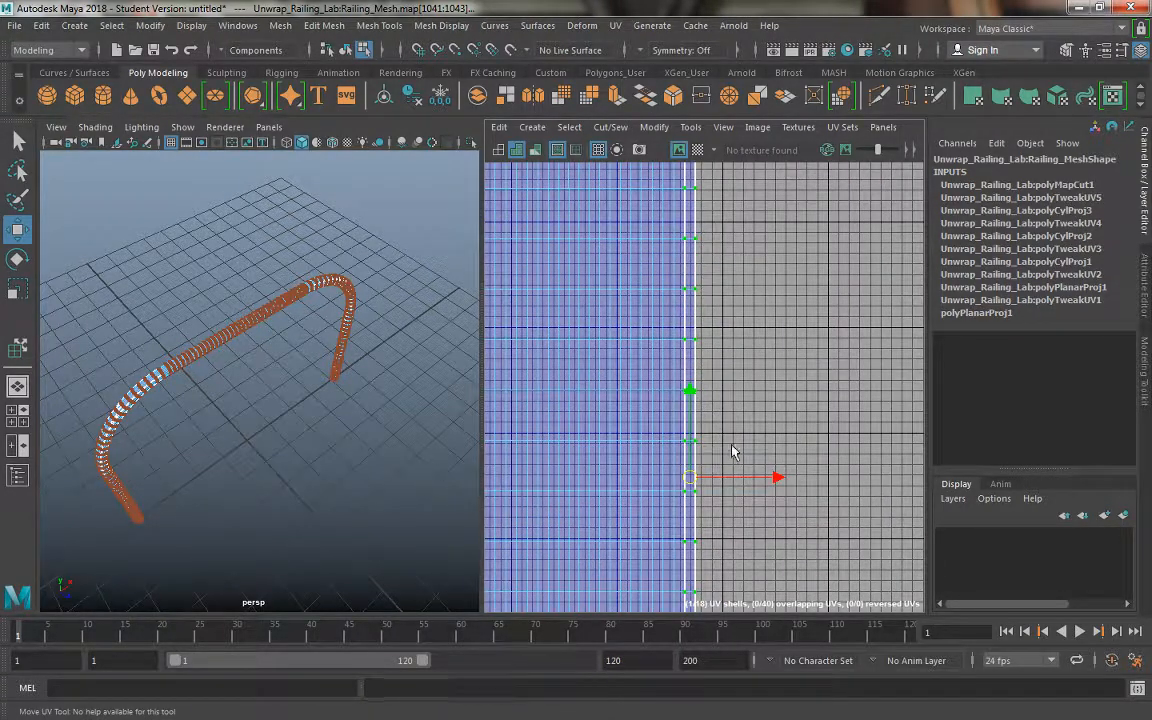
pyautogui.click(710, 443)
pyautogui.click(690, 438)
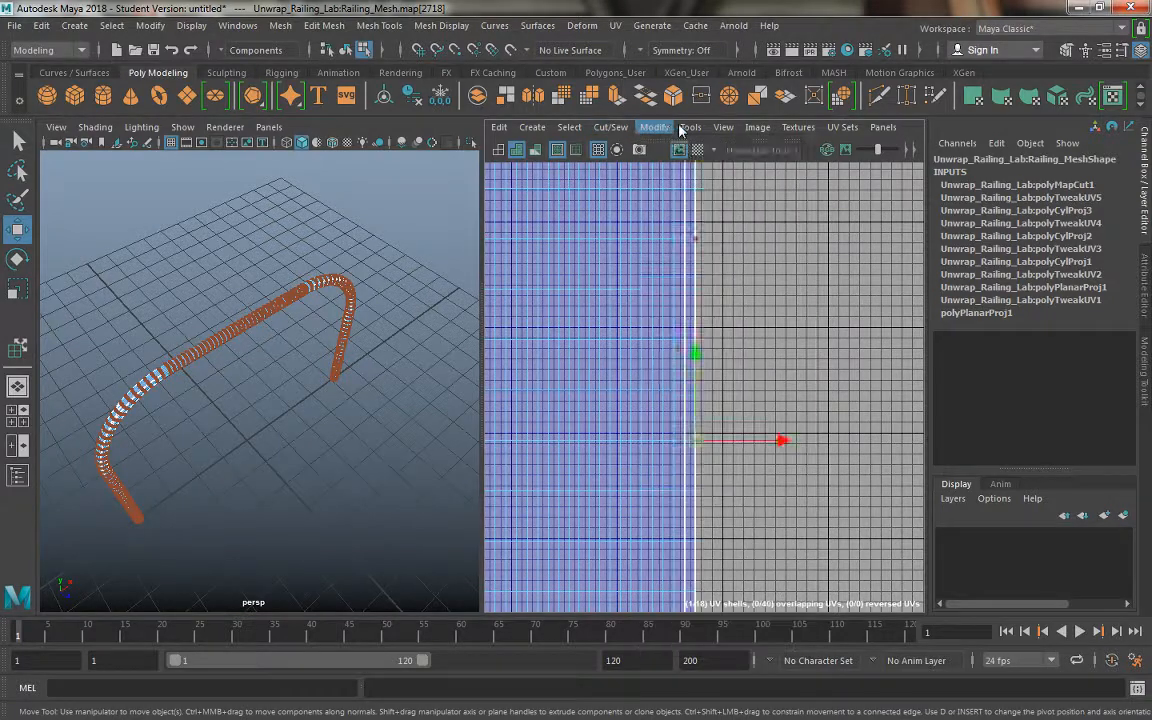
# Step: Pull the narrow cut strip clear of the main shell's right border using Move UV Shell
pyautogui.click(655, 127)
pyautogui.click(712, 225)
pyautogui.click(693, 380)
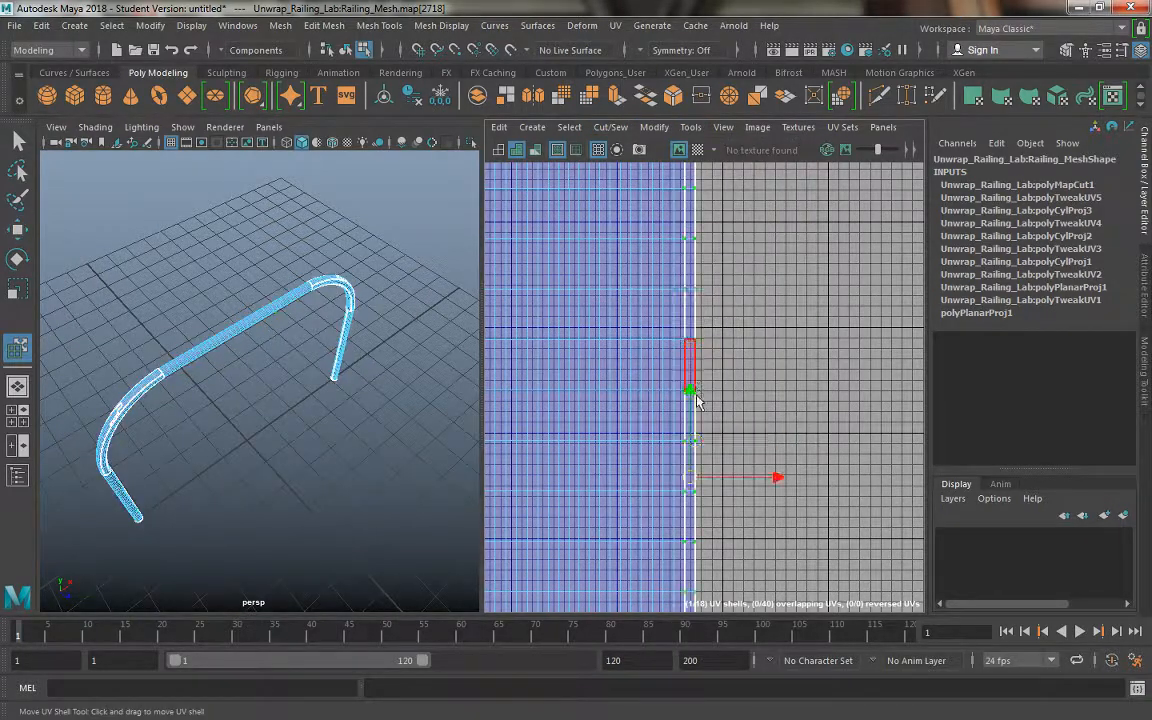
pyautogui.moveTo(689, 480); pyautogui.dragTo(795, 475)
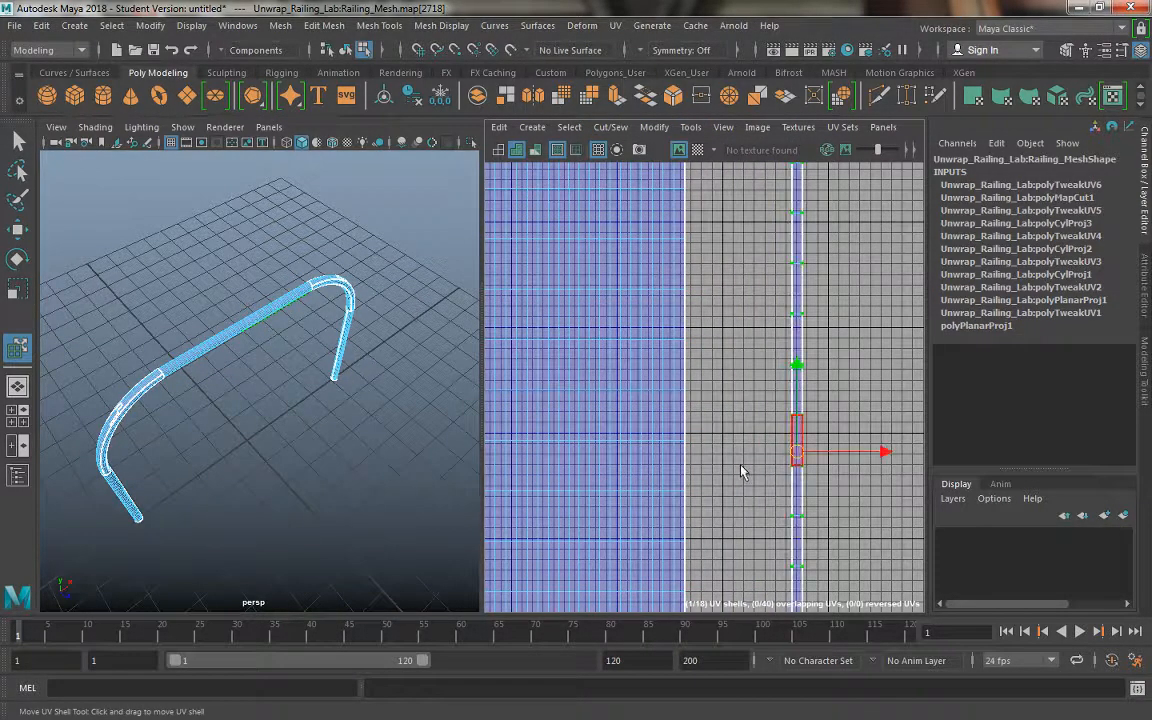
pyautogui.scroll(-2, 694, 329)
pyautogui.scroll(-1, 710, 447)
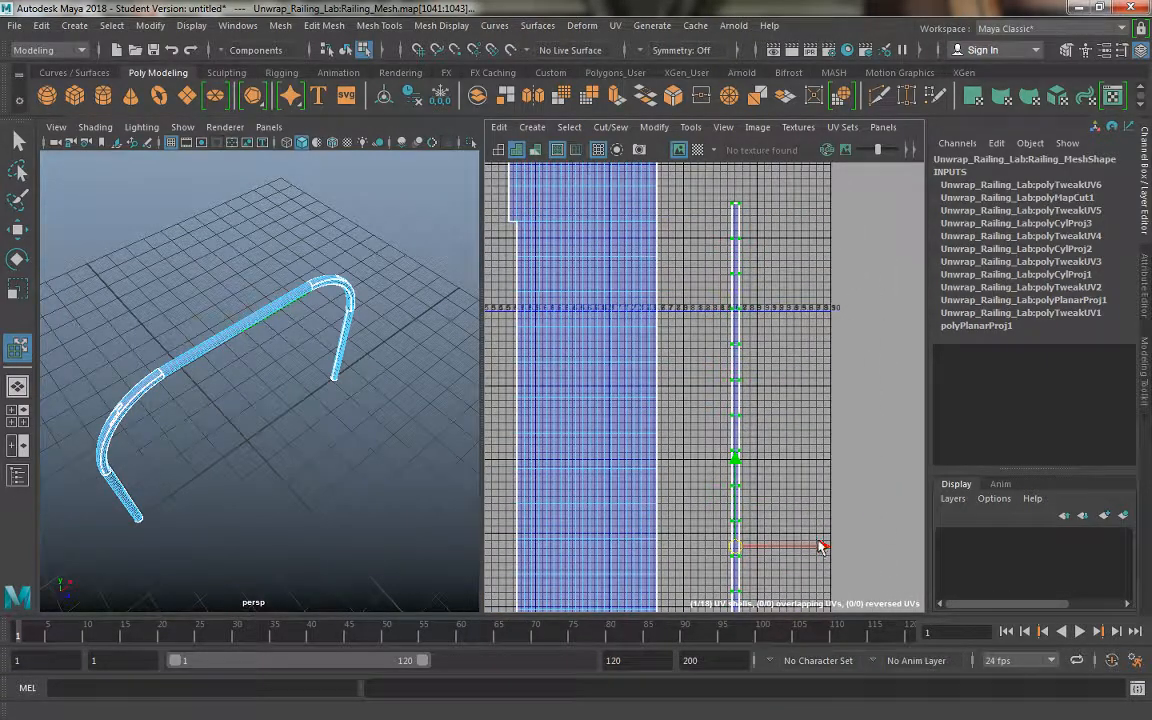
# Step: Move the strip to the opposite side of the main shell, beside its left border with its upper end level with the notch
pyautogui.click(553, 545)
pyautogui.hotkey('ctrl', 'z')
pyautogui.moveTo(820, 550); pyautogui.dragTo(630, 550)
pyautogui.hotkey('ctrl', 'z')
pyautogui.moveTo(700, 548); pyautogui.dragTo(515, 486)
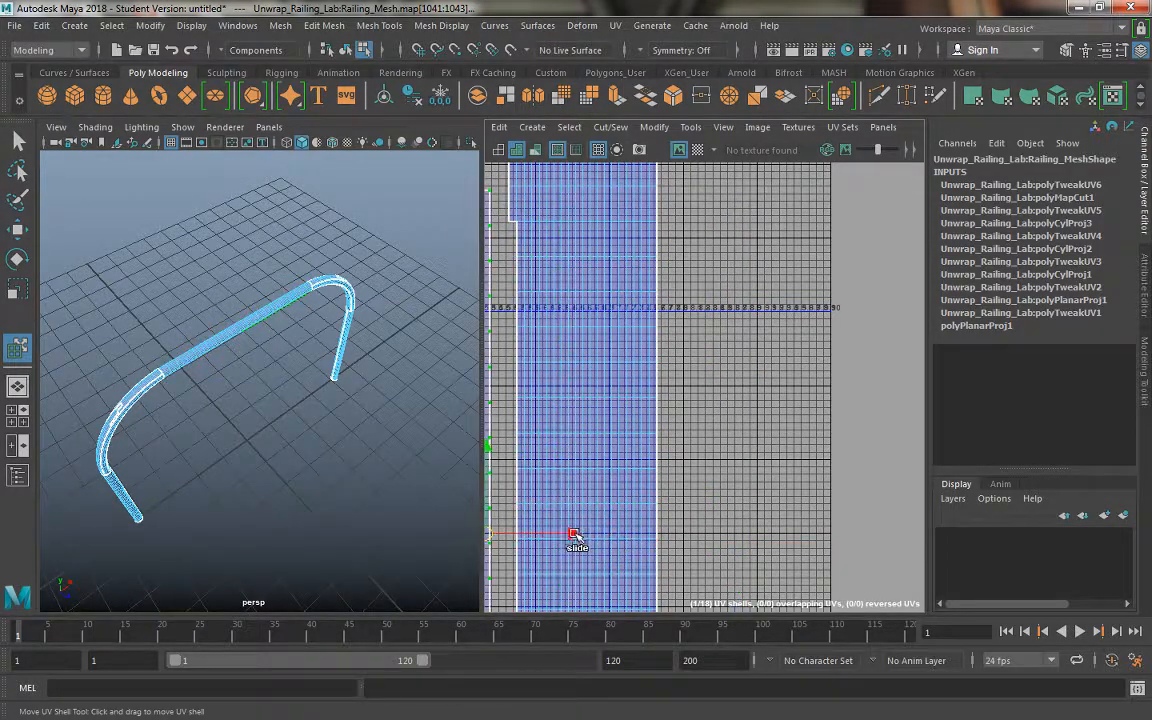
pyautogui.keyDown('alt'); pyautogui.moveTo(717, 444); pyautogui.dragTo(890, 337, button='middle'); pyautogui.keyUp('alt')
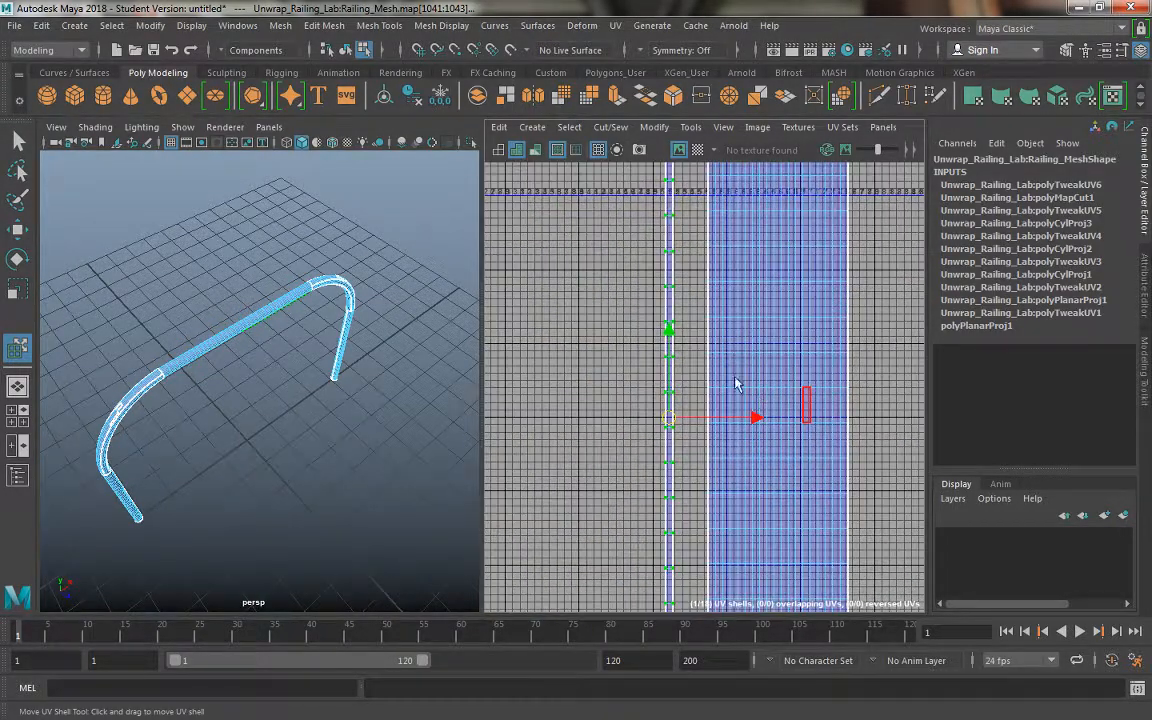
pyautogui.moveTo(669, 425); pyautogui.dragTo(689, 438)
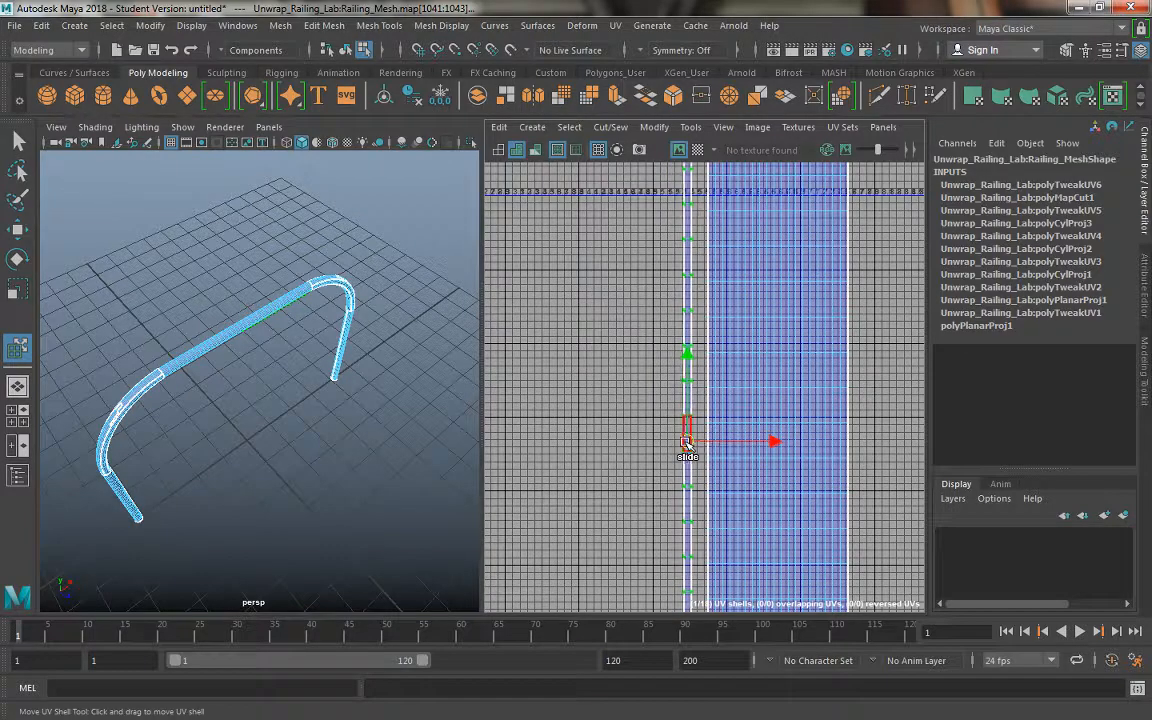
pyautogui.keyDown('alt'); pyautogui.moveTo(751, 342); pyautogui.dragTo(701, 398, button='middle'); pyautogui.keyUp('alt')
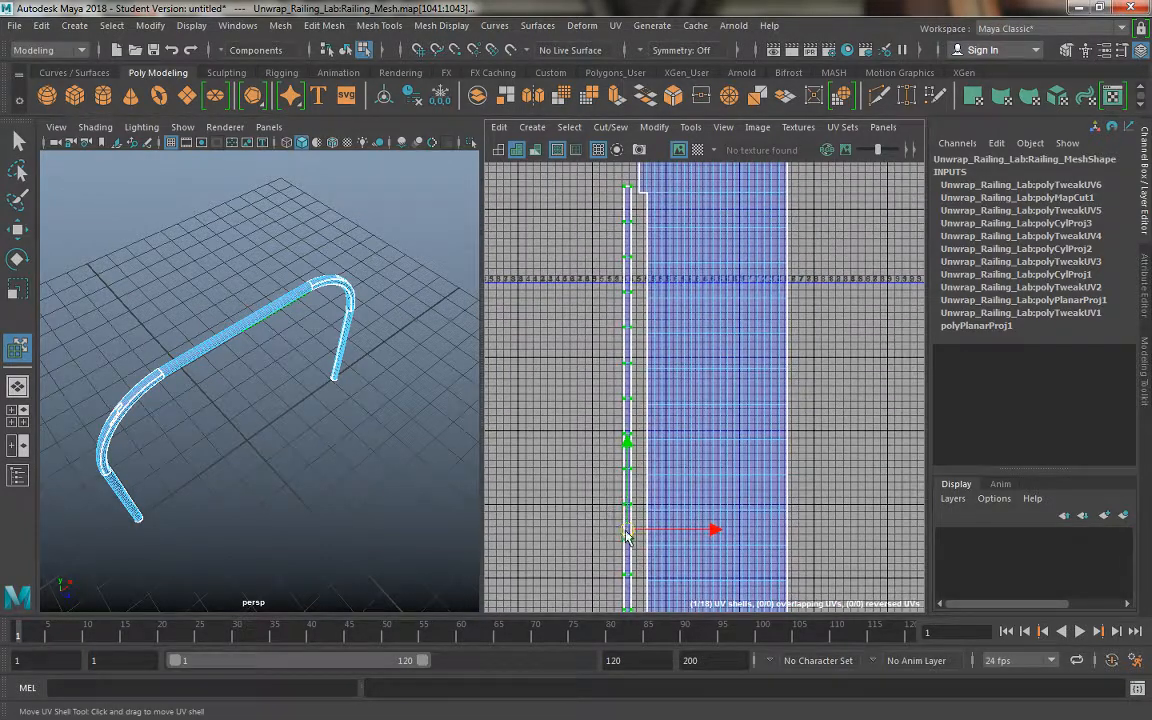
pyautogui.moveTo(626, 535); pyautogui.dragTo(624, 540)
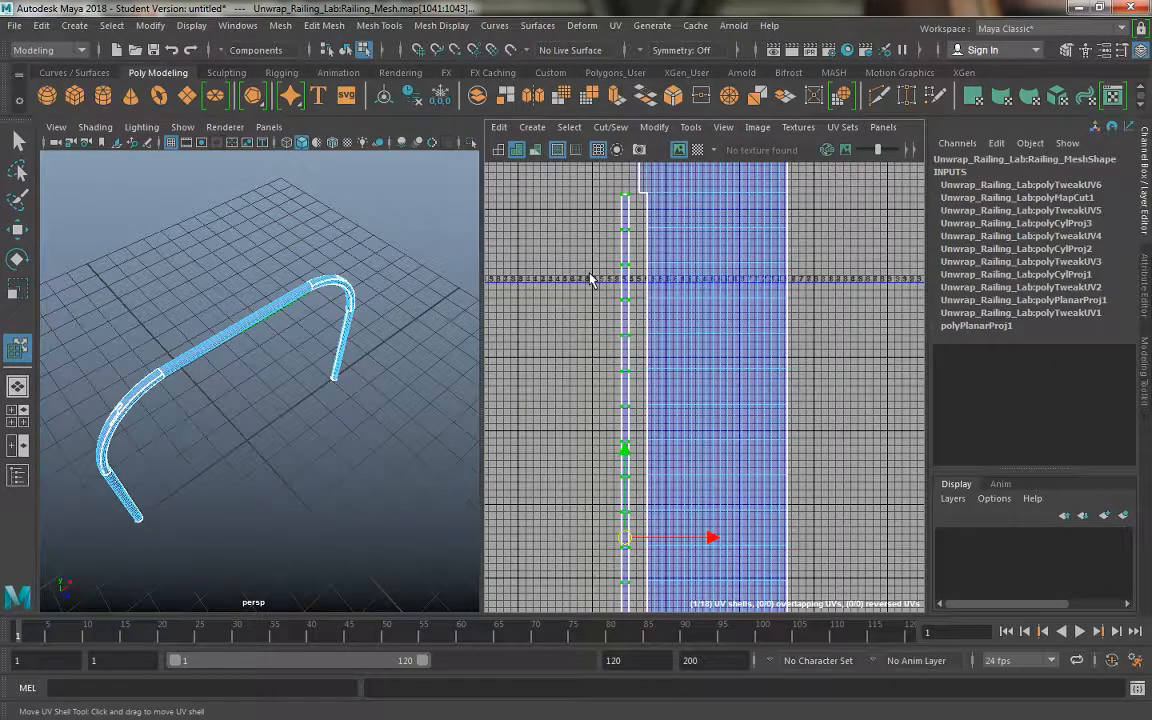
# Step: Switch back to edge selection and select the short top edge of the narrow strip
pyautogui.click(18, 140)
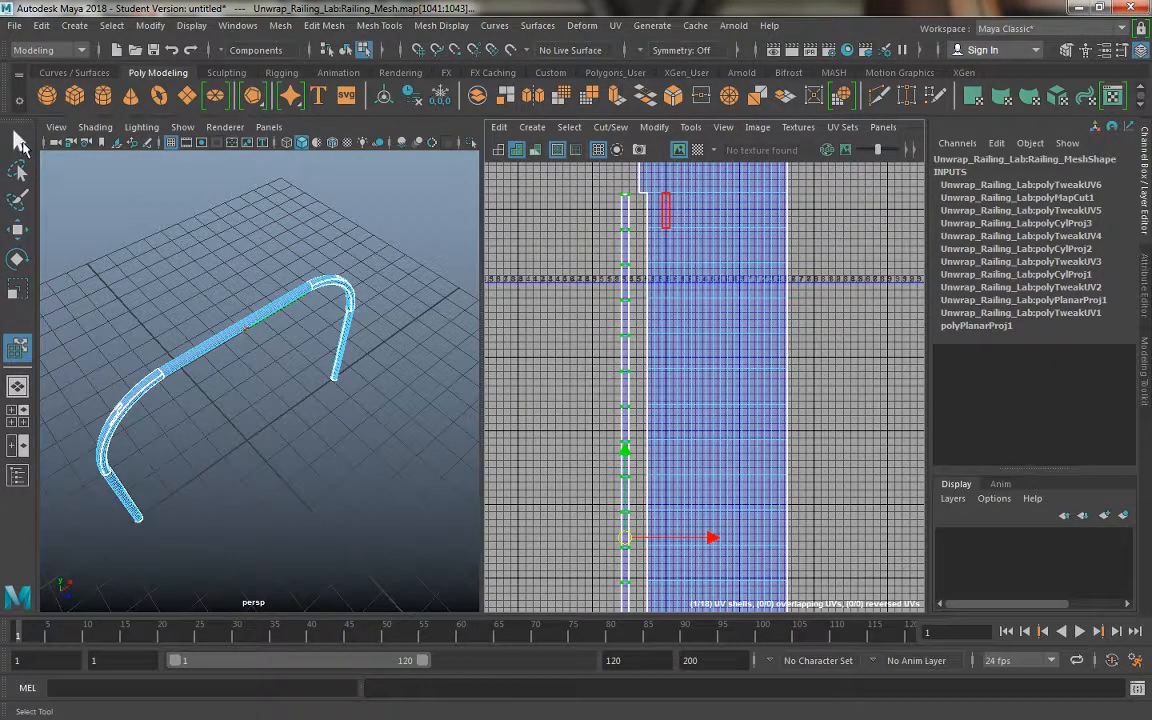
pyautogui.rightClick(687, 266)
pyautogui.moveTo(687, 266); pyautogui.dragTo(685, 212, button='right')
pyautogui.keyDown('alt'); pyautogui.moveTo(597, 221); pyautogui.dragTo(540, 366, button='middle'); pyautogui.keyUp('alt')
pyautogui.keyDown('alt'); pyautogui.moveTo(540, 362); pyautogui.dragTo(590, 358, button='right'); pyautogui.keyUp('alt')
pyautogui.keyDown('alt'); pyautogui.moveTo(590, 360); pyautogui.dragTo(588, 372, button='middle'); pyautogui.keyUp('alt')
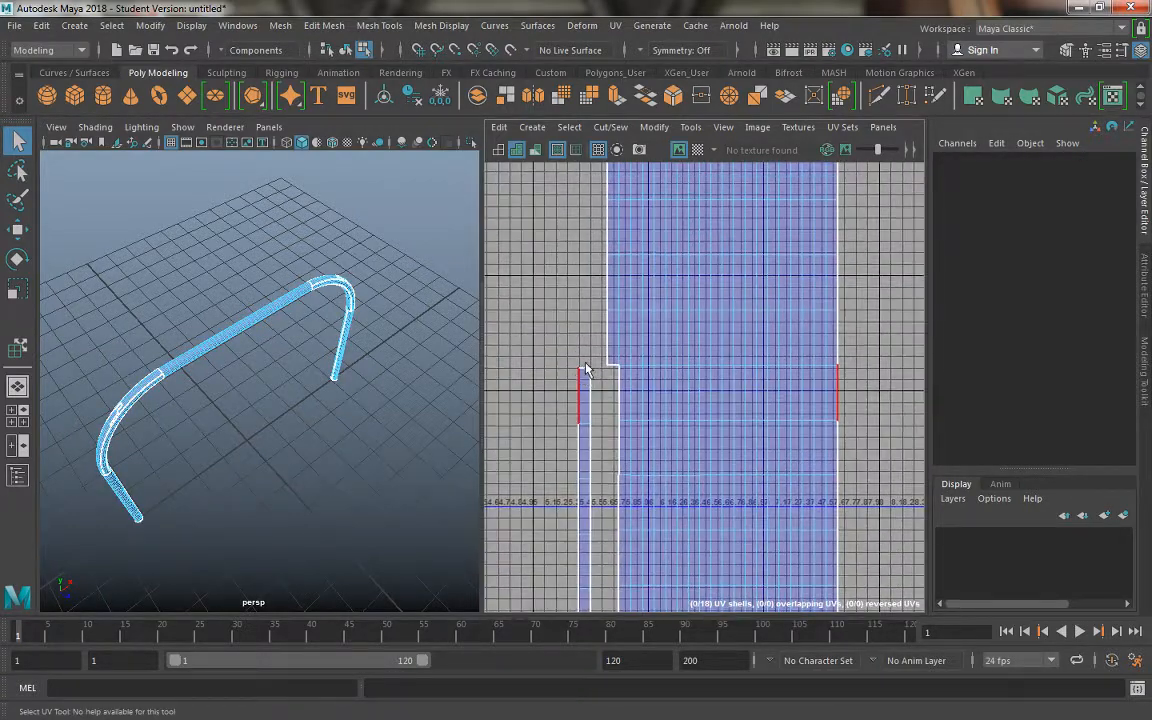
pyautogui.keyDown('alt'); pyautogui.moveTo(588, 372); pyautogui.dragTo(587, 390, button='right'); pyautogui.keyUp('alt')
pyautogui.click(587, 372)
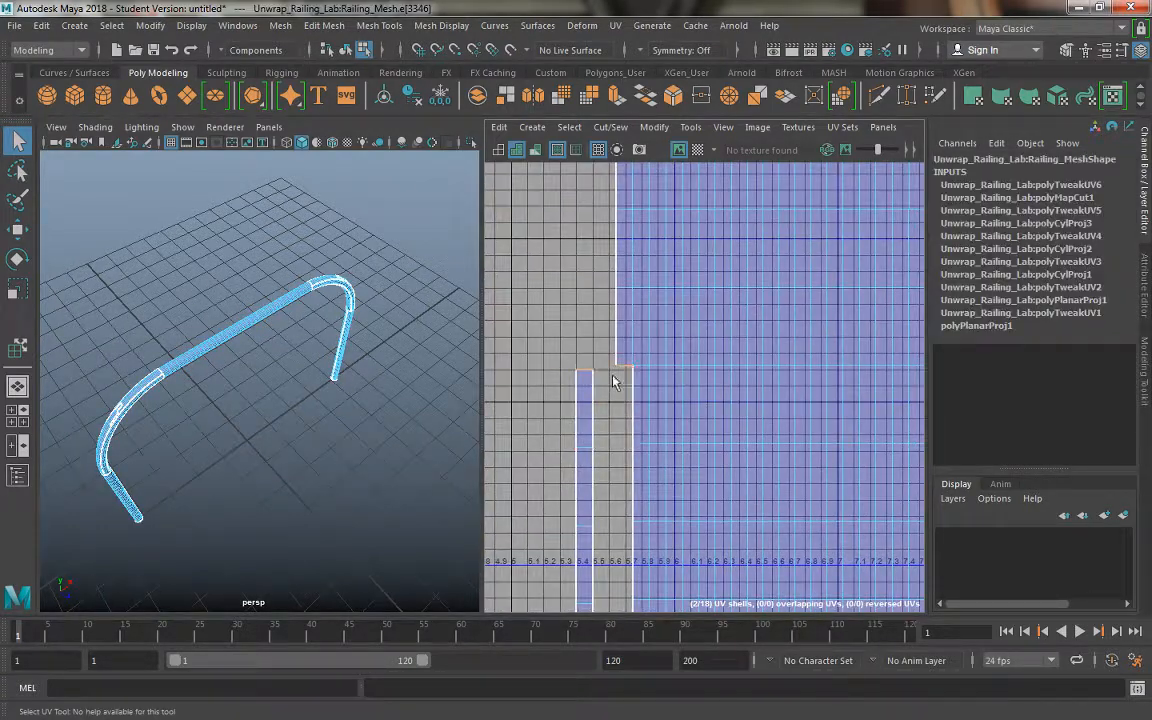
# Step: Try to select the narrow strip's border edges, starting with the upper edges facing the main shell
pyautogui.click(593, 400)
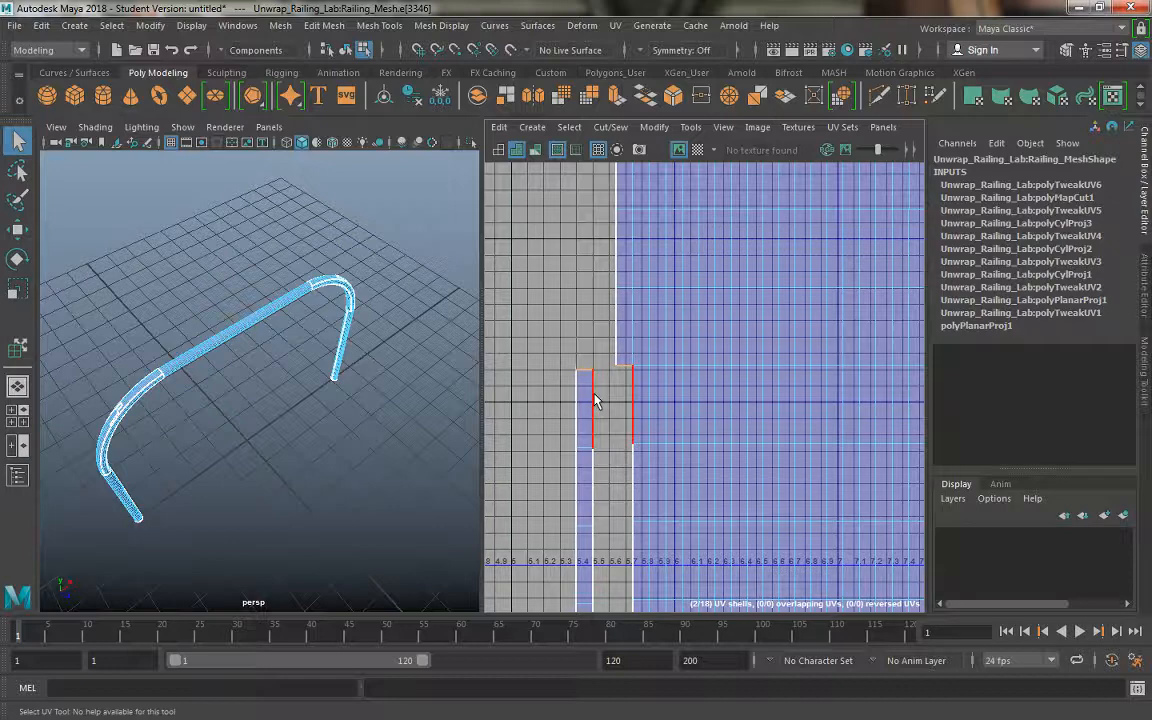
pyautogui.keyDown('shift'); pyautogui.click(591, 490); pyautogui.keyUp('shift')
pyautogui.keyDown('shift'); pyautogui.click(592, 540); pyautogui.keyUp('shift')
pyautogui.keyDown('alt'); pyautogui.moveTo(604, 532); pyautogui.dragTo(608, 259, button='middle'); pyautogui.keyUp('alt')
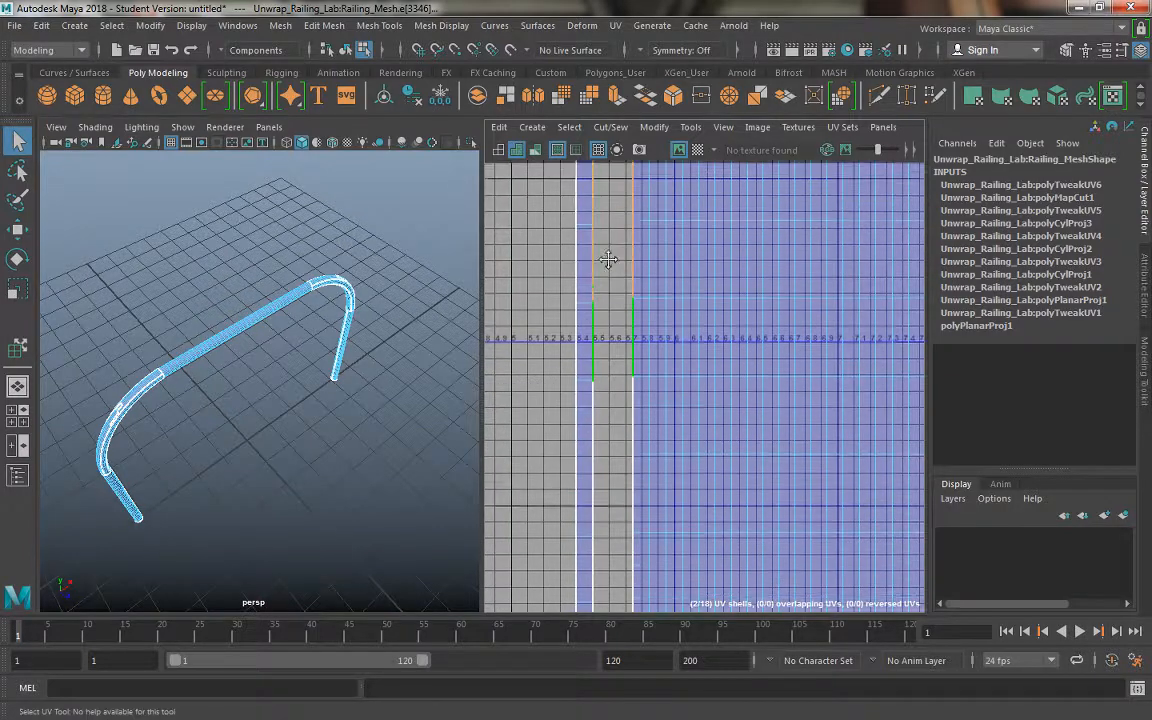
pyautogui.click(606, 365)
pyautogui.moveTo(608, 380)
pyautogui.keyDown('alt'); pyautogui.mouseDown(button='middle')
pyautogui.moveTo(604, 270)
pyautogui.moveTo(600, 388)
pyautogui.mouseUp(button='middle'); pyautogui.keyUp('alt')
pyautogui.keyDown('alt'); pyautogui.moveTo(596, 252); pyautogui.dragTo(600, 347, button='middle'); pyautogui.keyUp('alt')
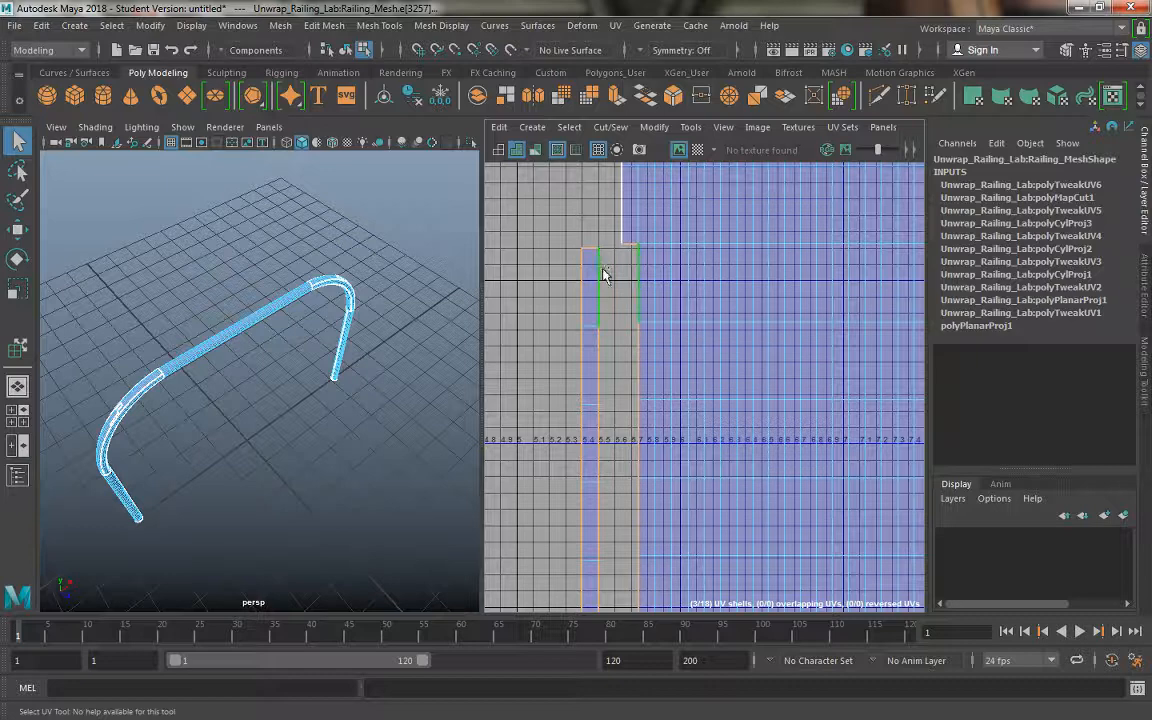
# Step: Select the strip's inner border edges from the upper end to the lower end and join them to the main shell with Move and Sew
pyautogui.click(600, 262)
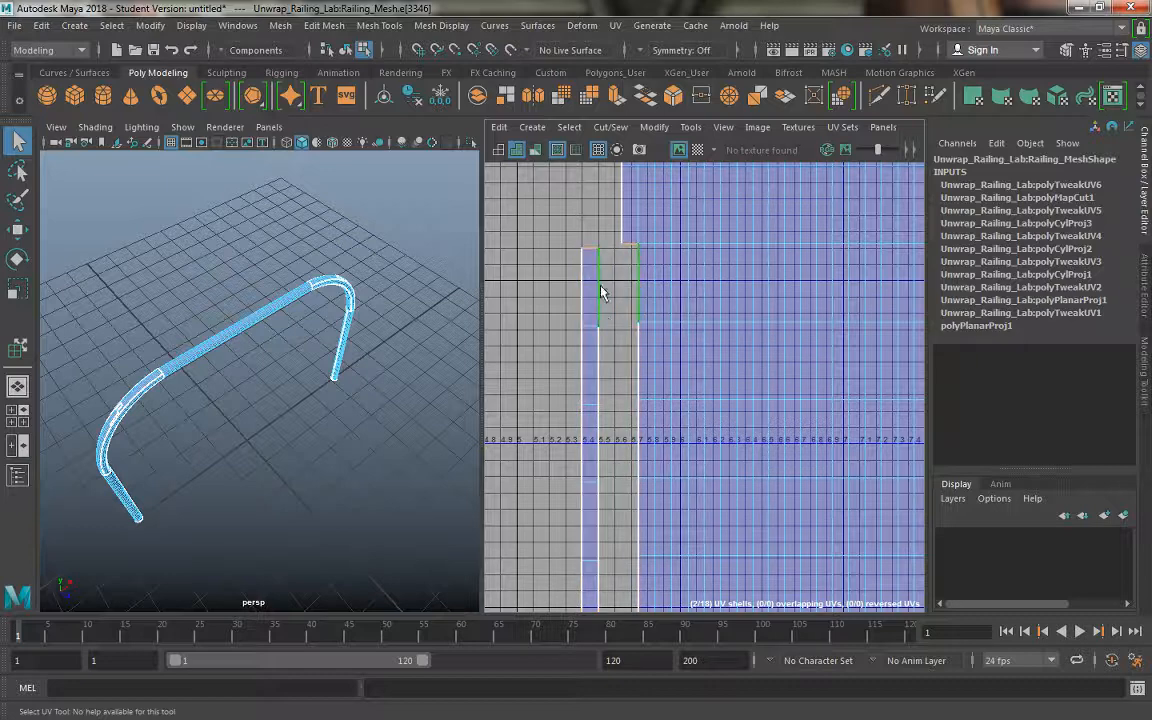
pyautogui.keyDown('alt'); pyautogui.moveTo(619, 418); pyautogui.dragTo(592, 349, button='middle'); pyautogui.keyUp('alt')
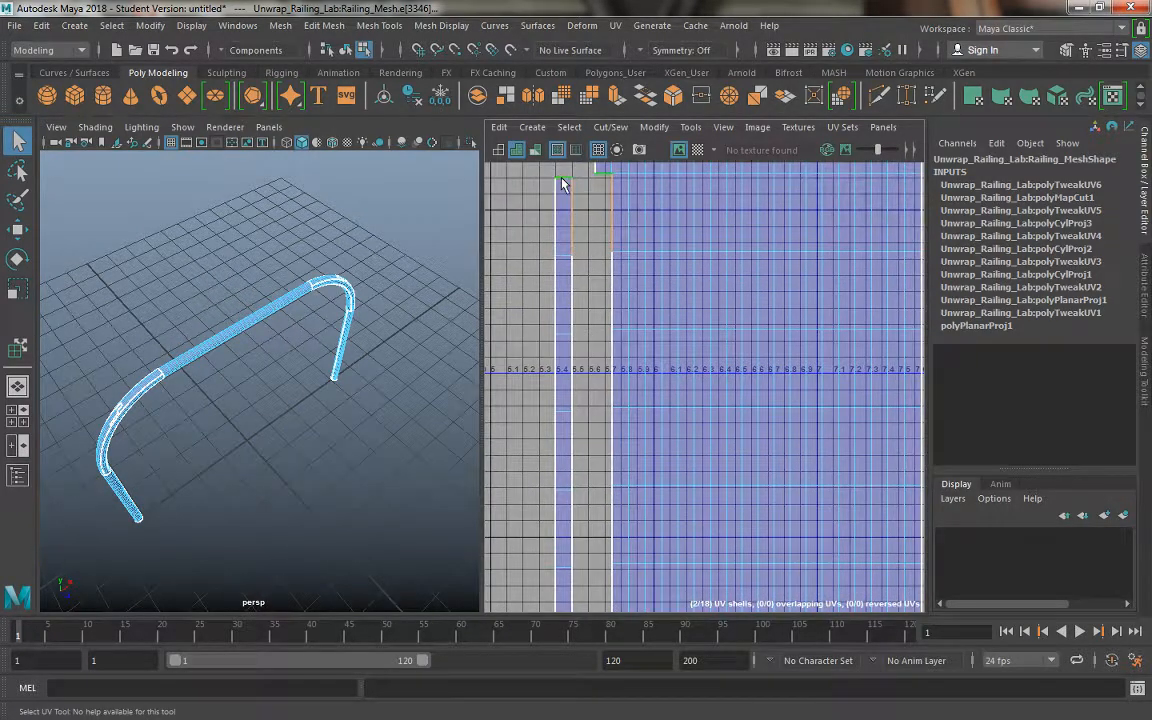
pyautogui.scroll(-2, 589, 368)
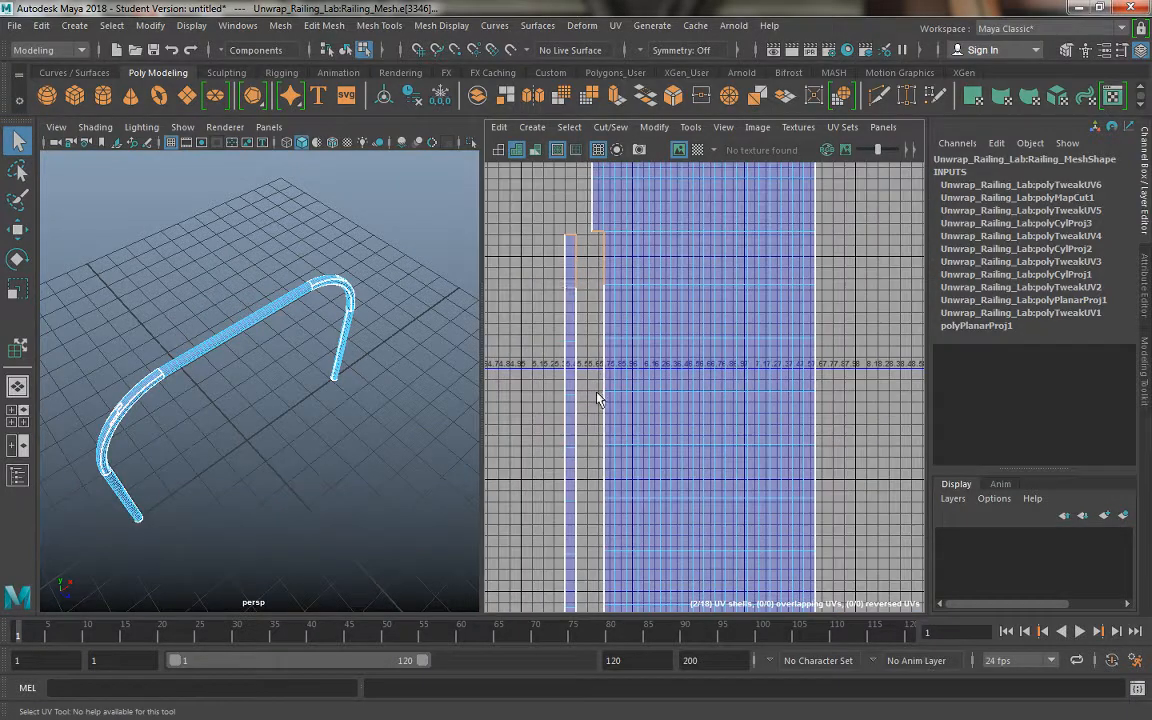
pyautogui.keyDown('alt'); pyautogui.moveTo(599, 394); pyautogui.dragTo(604, 219, button='middle'); pyautogui.keyUp('alt')
pyautogui.scroll(1, 612, 340)
pyautogui.keyDown('alt'); pyautogui.moveTo(620, 345); pyautogui.dragTo(689, 211, button='middle'); pyautogui.keyUp('alt')
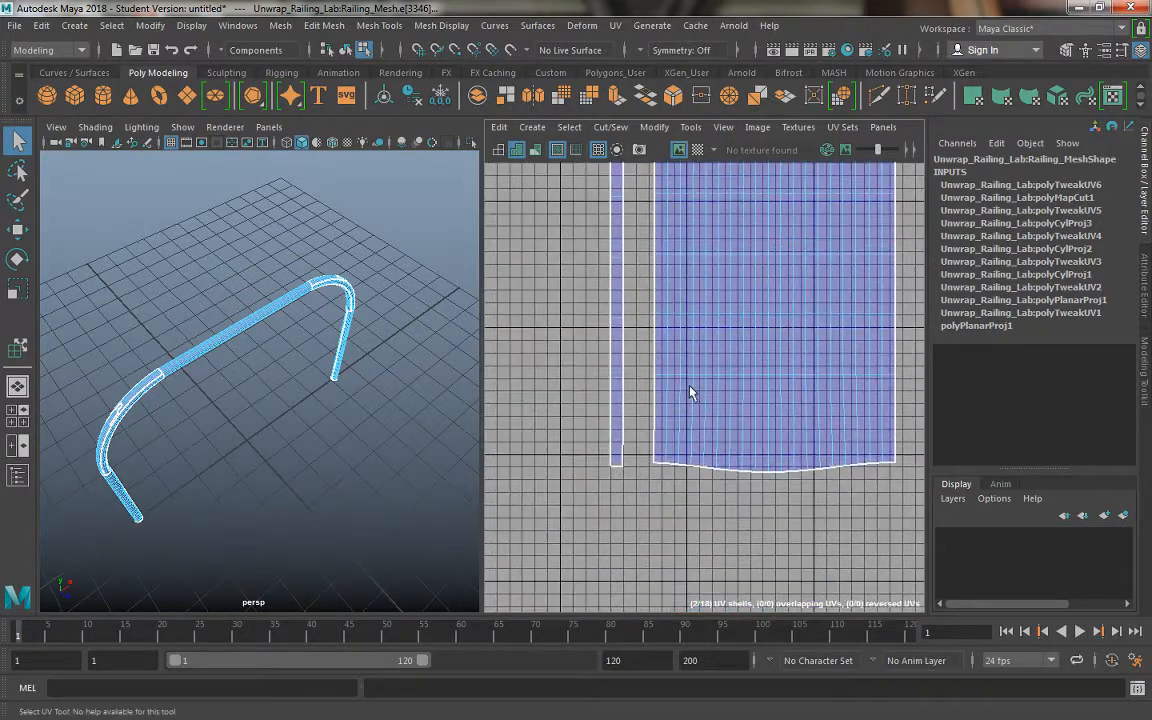
pyautogui.click(624, 447)
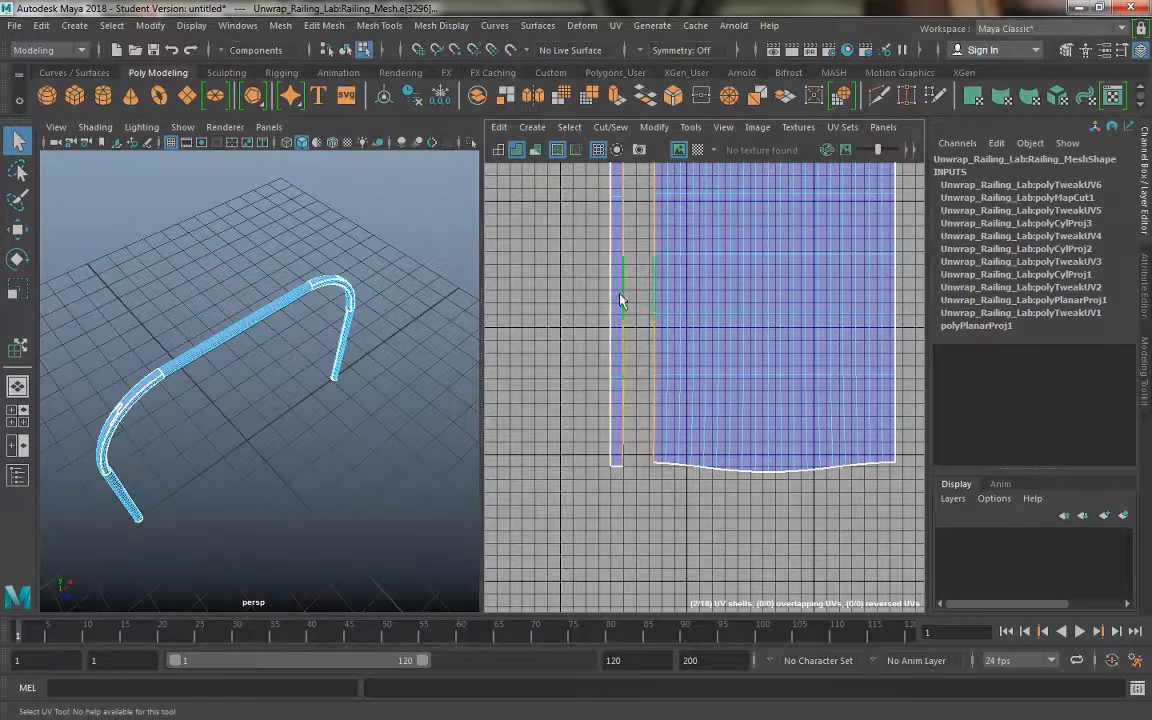
pyautogui.moveTo(620, 298)
pyautogui.keyDown('alt'); pyautogui.mouseDown(button='middle')
pyautogui.moveTo(612, 489)
pyautogui.moveTo(617, 303)
pyautogui.moveTo(635, 265)
pyautogui.moveTo(635, 345)
pyautogui.moveTo(625, 303)
pyautogui.mouseUp(button='middle'); pyautogui.keyUp('alt')
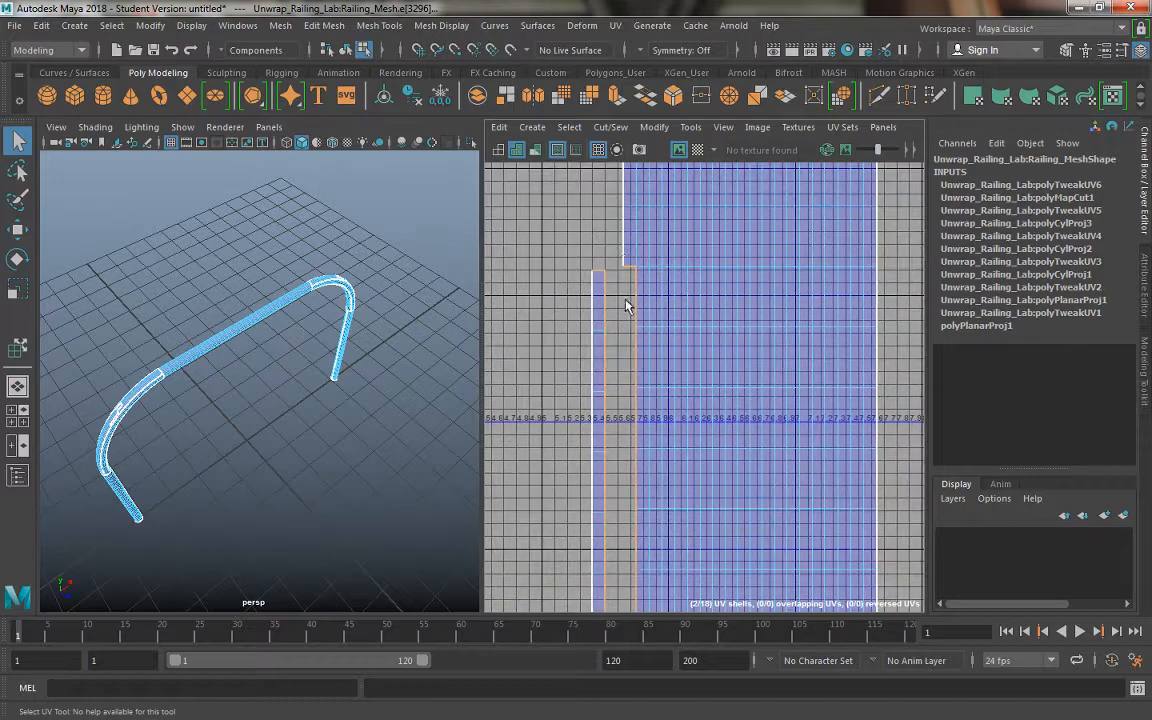
pyautogui.click(620, 129)
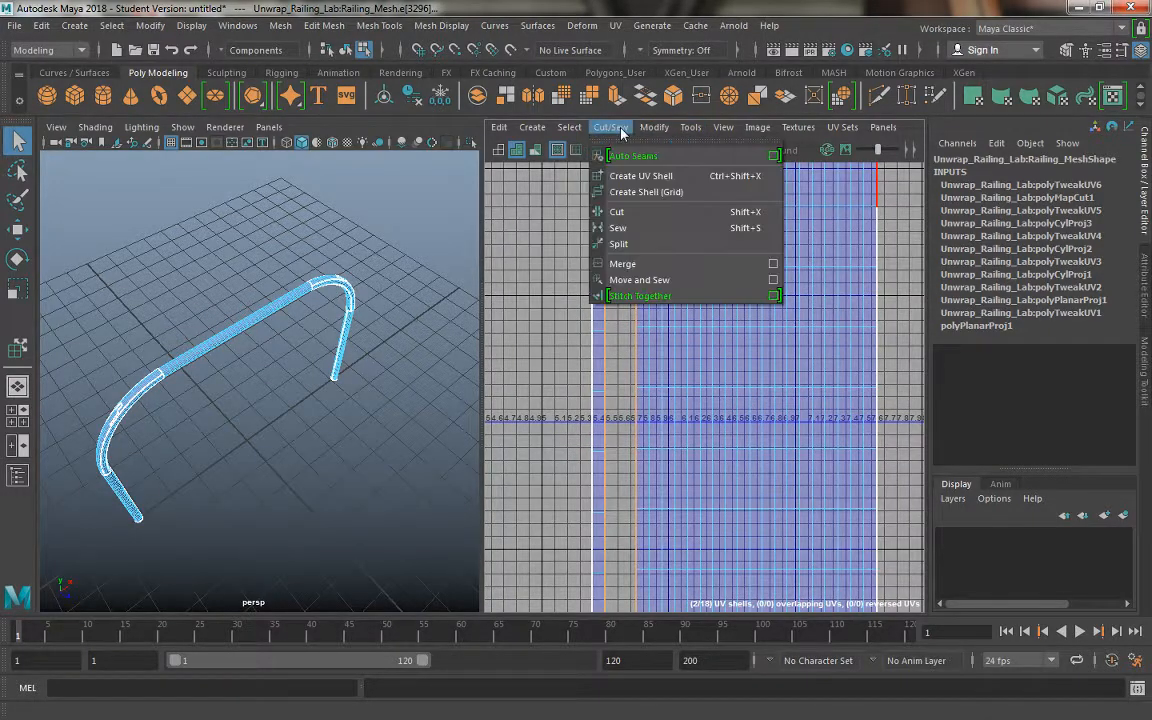
pyautogui.click(620, 283)
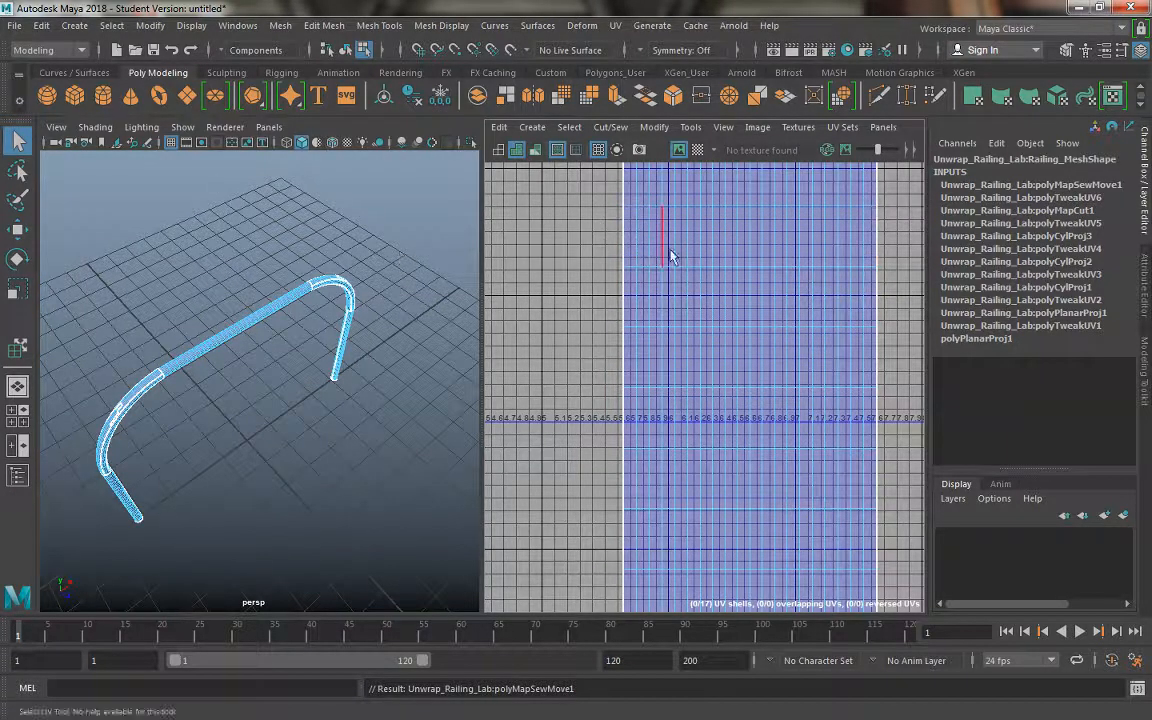
# Step: Examine the railing's top bar and its seams from several angles in the 3D view
pyautogui.click(655, 127)
pyautogui.keyDown('alt'); pyautogui.moveTo(298, 347); pyautogui.dragTo(333, 360); pyautogui.keyUp('alt')
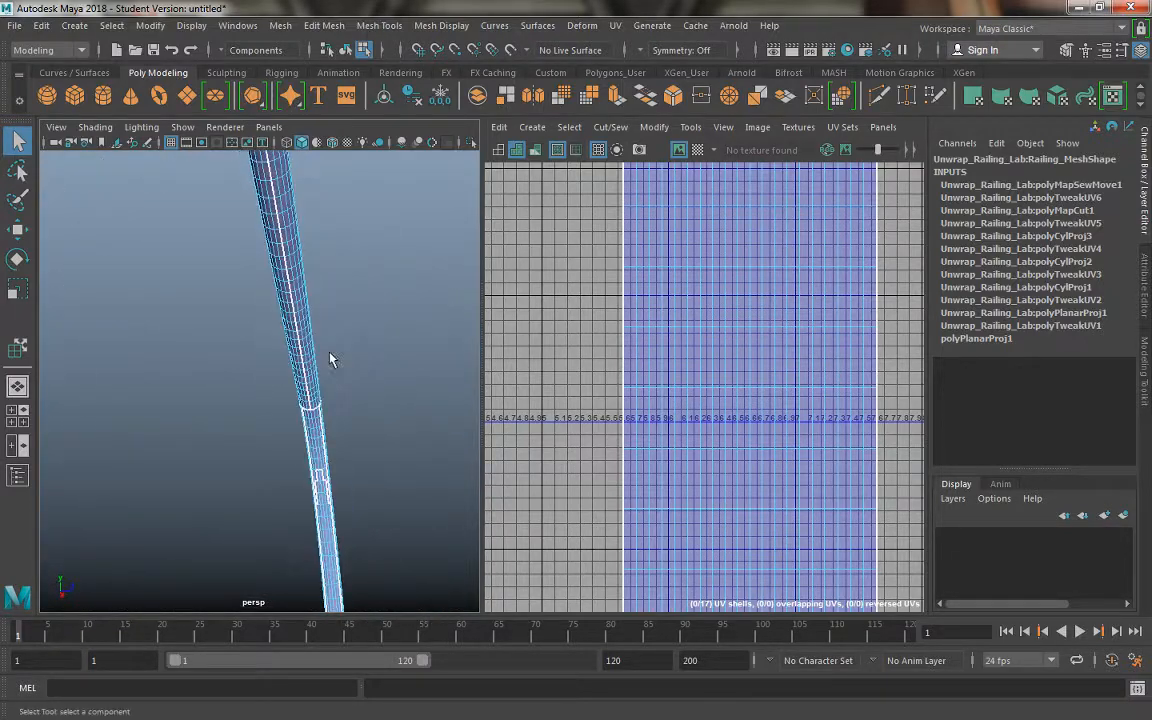
pyautogui.keyDown('alt'); pyautogui.moveTo(269, 257); pyautogui.dragTo(283, 404); pyautogui.keyUp('alt')
pyautogui.keyDown('alt'); pyautogui.moveTo(283, 404); pyautogui.dragTo(265, 414, button='right'); pyautogui.keyUp('alt')
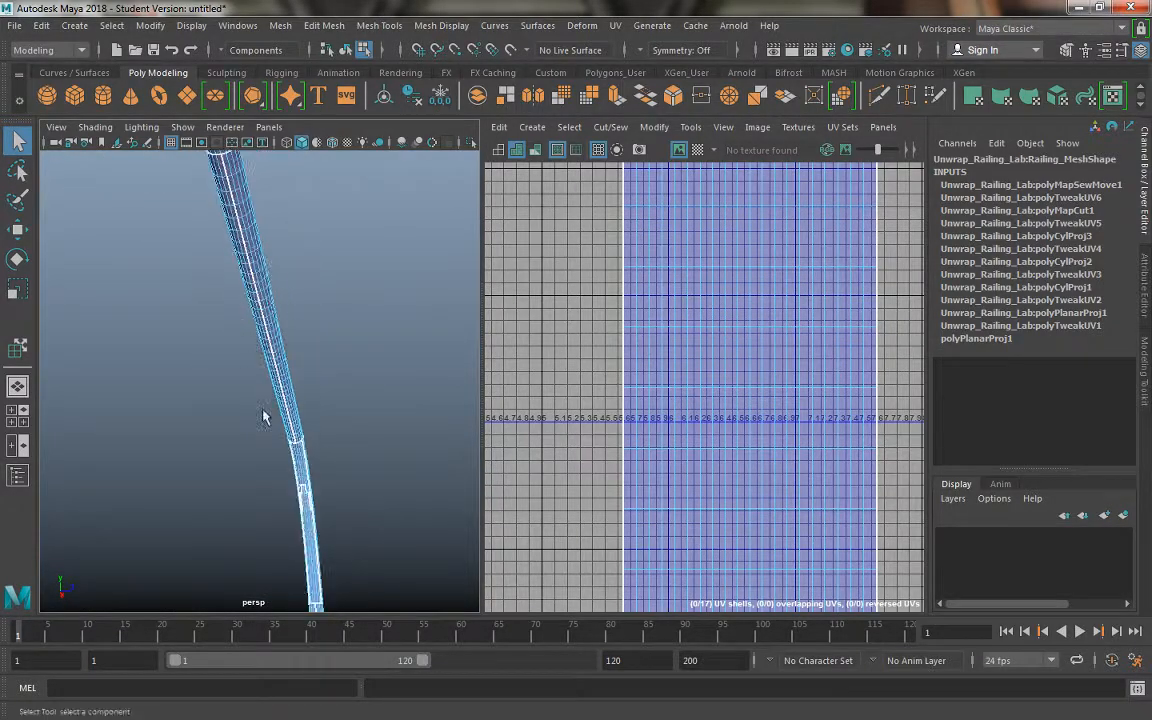
pyautogui.keyDown('alt'); pyautogui.moveTo(265, 414); pyautogui.dragTo(260, 486); pyautogui.keyUp('alt')
pyautogui.keyDown('alt'); pyautogui.moveTo(260, 486); pyautogui.dragTo(259, 377, button='right'); pyautogui.keyUp('alt')
pyautogui.keyDown('alt'); pyautogui.moveTo(259, 376); pyautogui.dragTo(267, 368); pyautogui.keyUp('alt')
pyautogui.keyDown('alt'); pyautogui.moveTo(267, 368); pyautogui.dragTo(260, 411, button='right'); pyautogui.keyUp('alt')
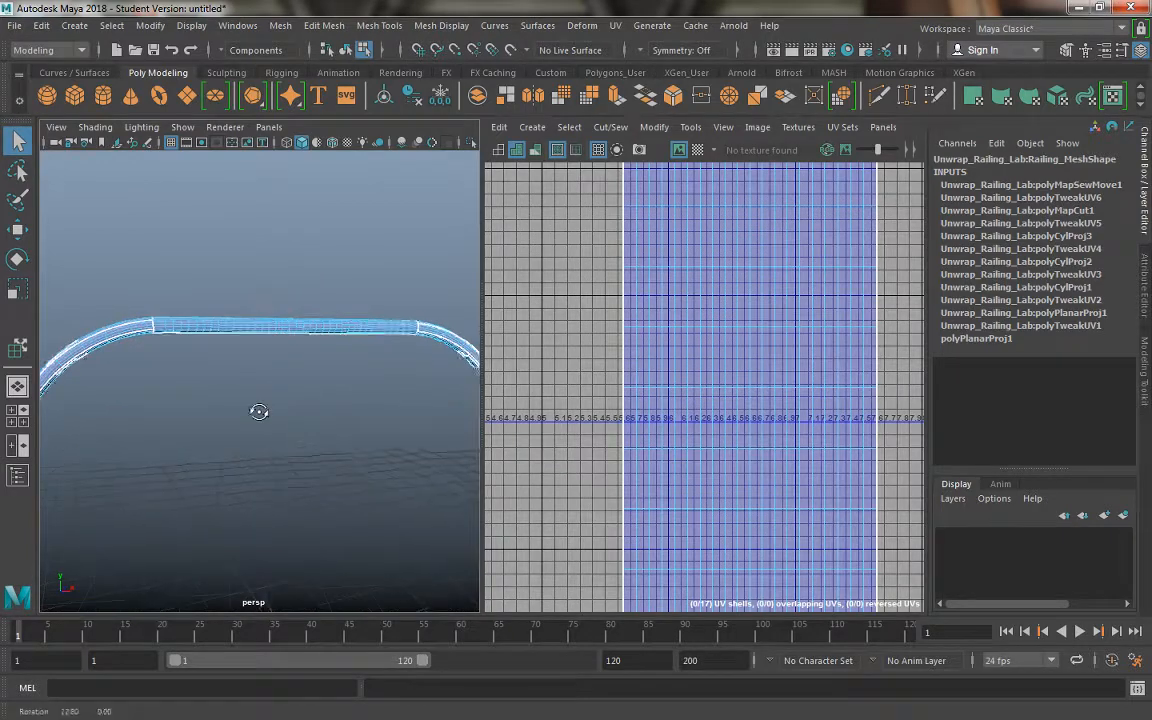
pyautogui.keyDown('alt'); pyautogui.moveTo(260, 411); pyautogui.dragTo(278, 400); pyautogui.keyUp('alt')
# Step: Select the whole top bar UV shell with the Move UV Shell tool
pyautogui.rightClick(590, 236)
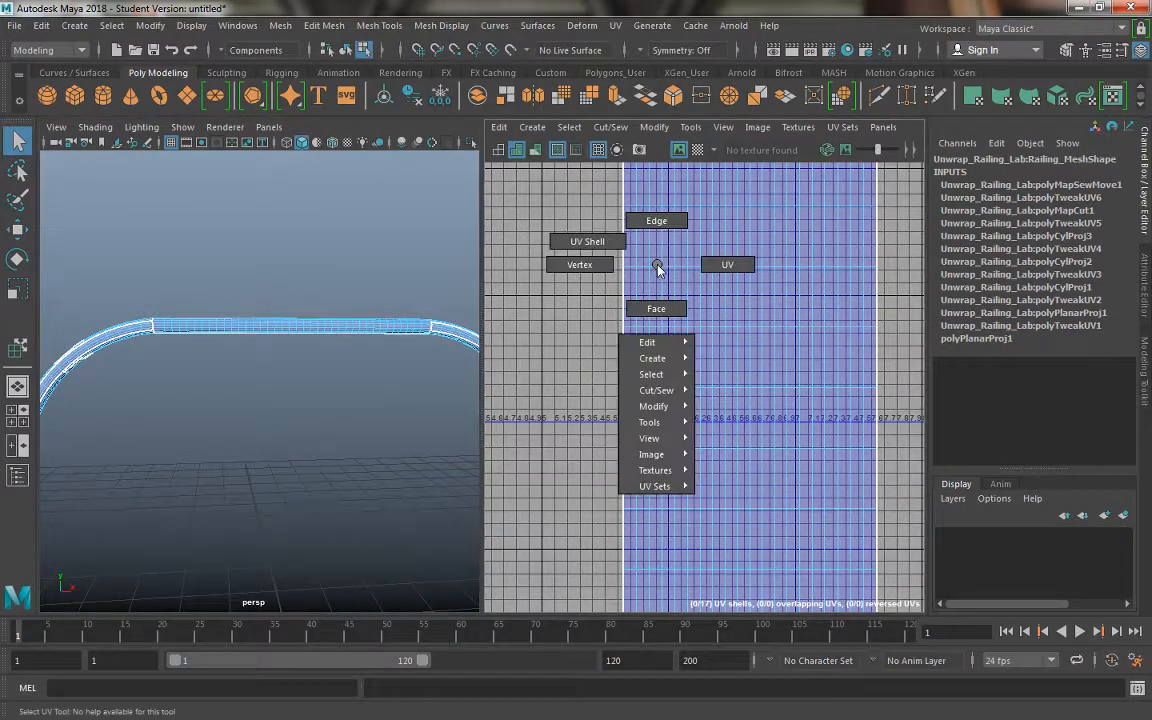
pyautogui.click(690, 127)
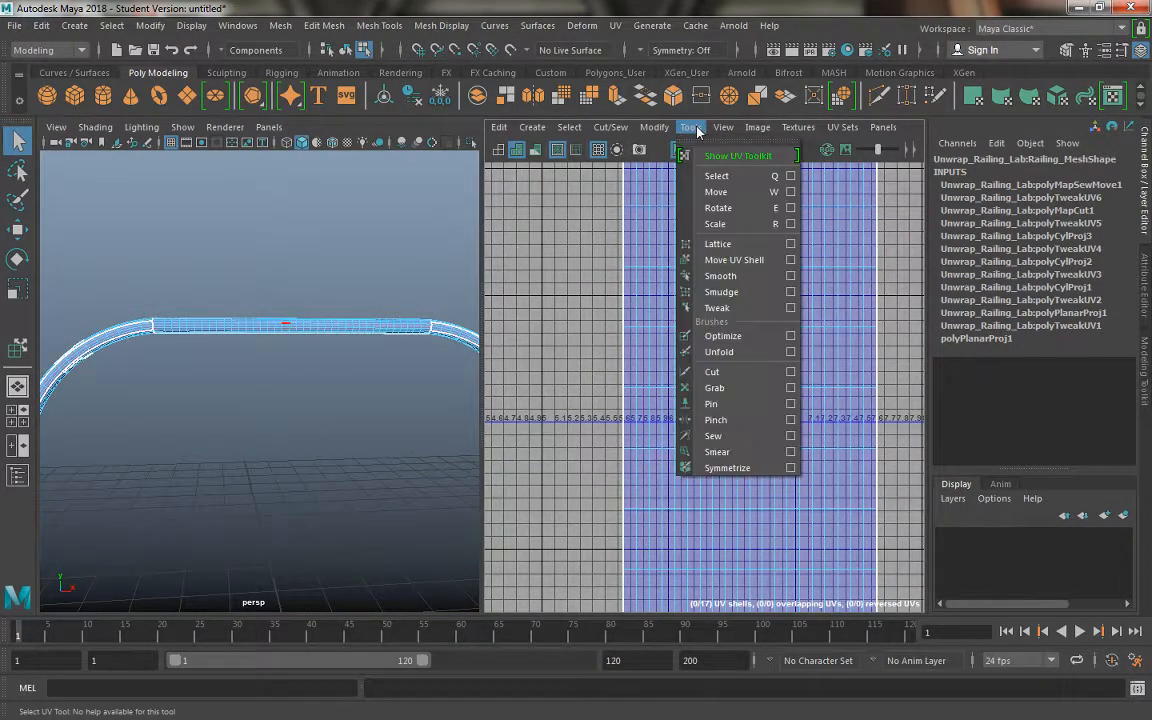
pyautogui.click(735, 260)
pyautogui.click(694, 250)
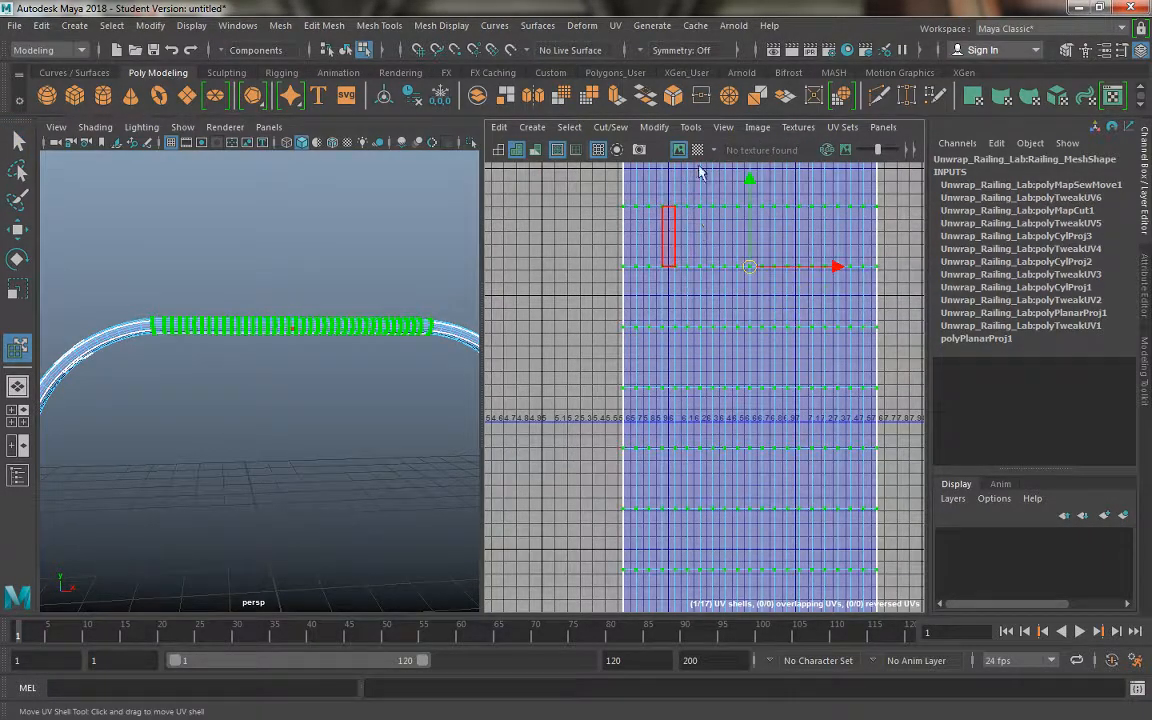
# Step: Unfold the top bar's shell with the Unfold brush, stroking along its upper, middle and lower parts
pyautogui.click(692, 127)
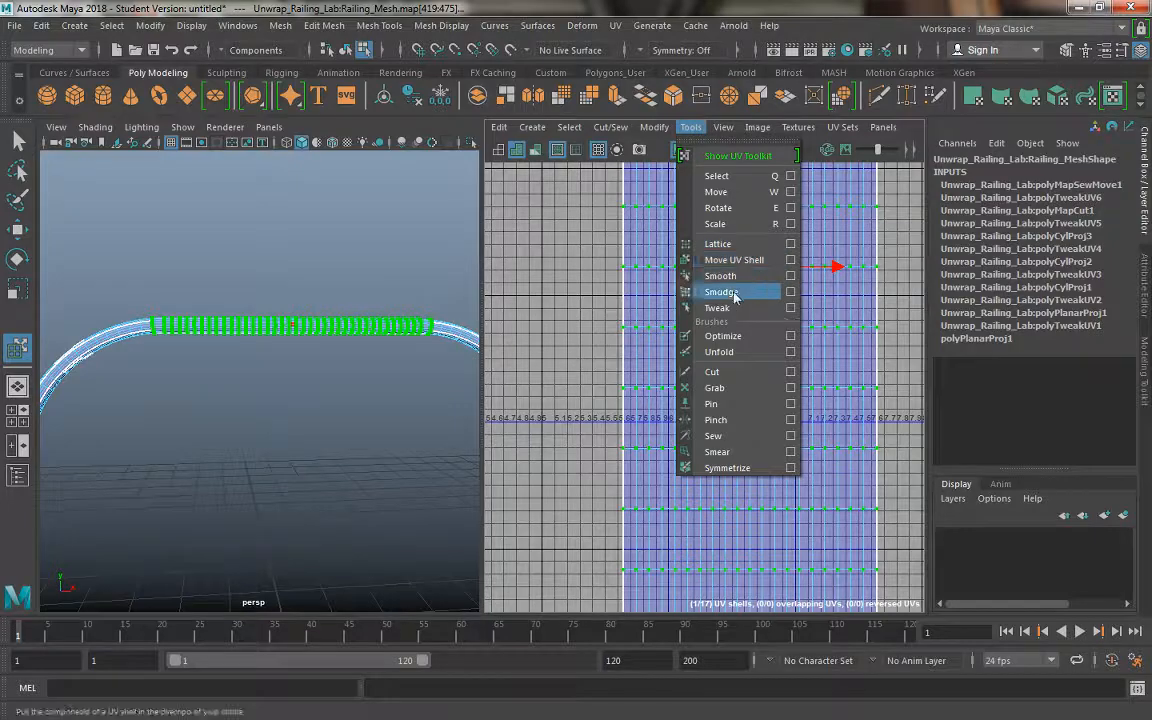
pyautogui.click(728, 352)
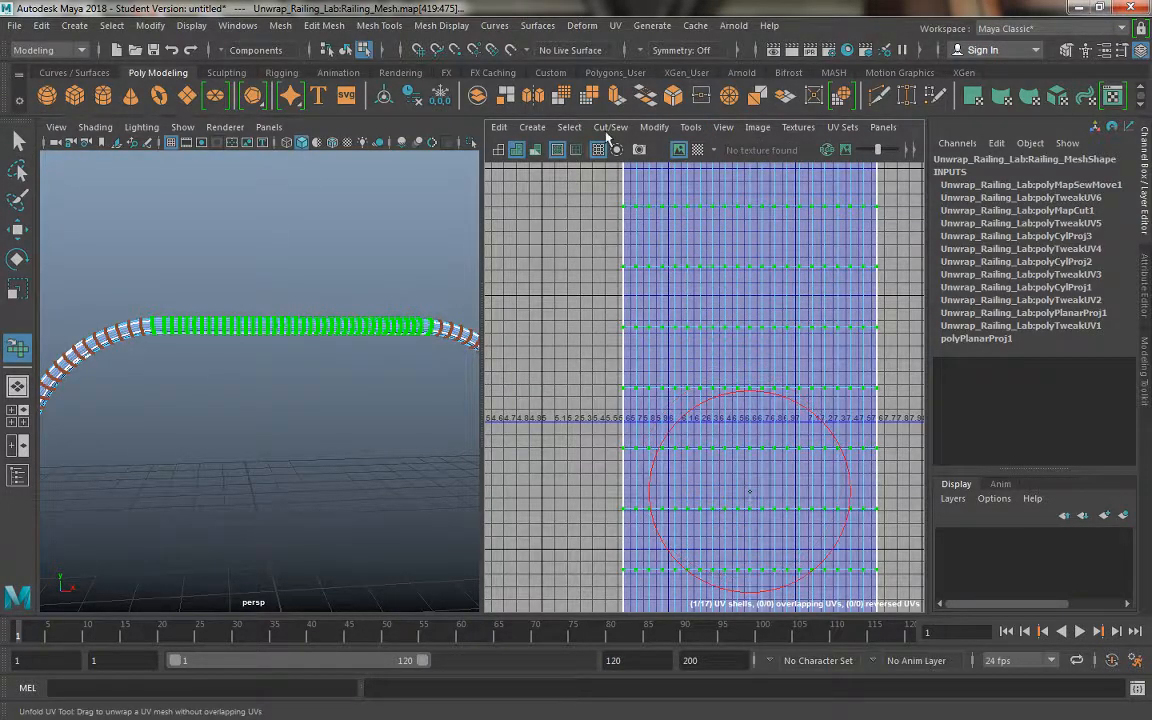
pyautogui.keyDown('alt'); pyautogui.moveTo(751, 489); pyautogui.dragTo(702, 322, button='right'); pyautogui.keyUp('alt')
pyautogui.keyDown('alt'); pyautogui.moveTo(730, 397); pyautogui.dragTo(647, 218, button='right'); pyautogui.keyUp('alt')
pyautogui.scroll(-2, 745, 378)
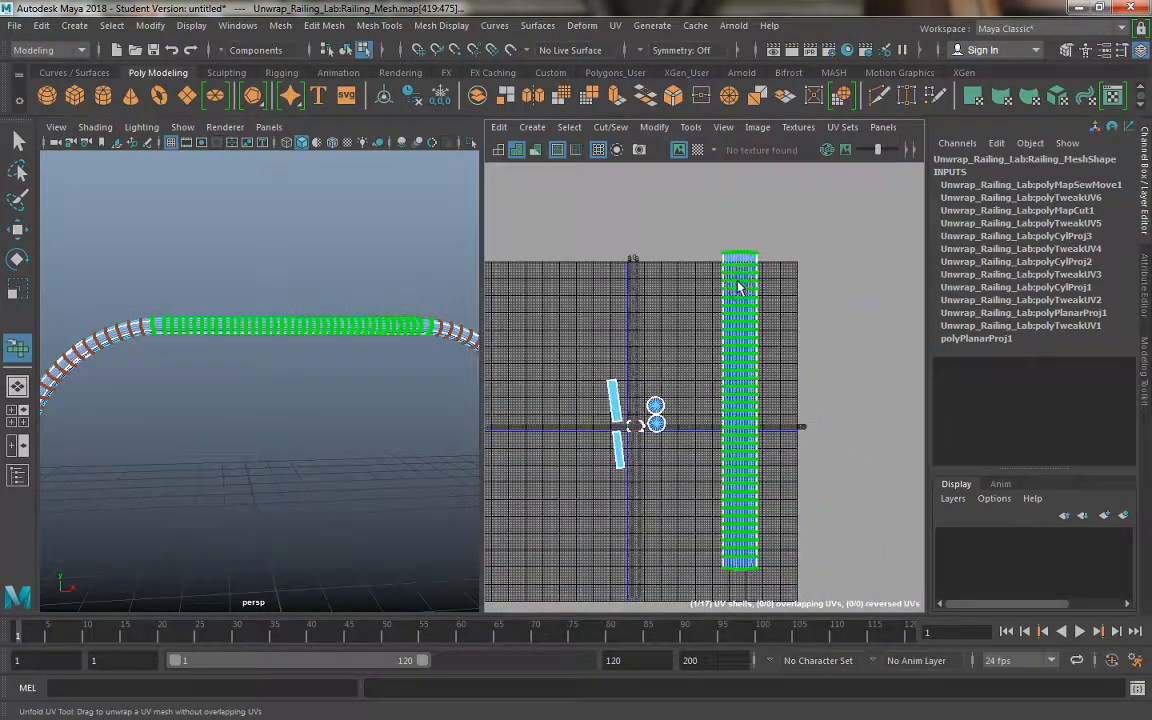
pyautogui.moveTo(769, 298); pyautogui.dragTo(743, 475)
pyautogui.moveTo(747, 509)
pyautogui.mouseDown()
pyautogui.moveTo(747, 334)
pyautogui.moveTo(751, 573)
pyautogui.moveTo(736, 298)
pyautogui.moveTo(734, 476)
pyautogui.mouseUp()
pyautogui.moveTo(725, 340)
pyautogui.mouseDown()
pyautogui.moveTo(743, 545)
pyautogui.moveTo(718, 393)
pyautogui.moveTo(723, 525)
pyautogui.moveTo(733, 360)
pyautogui.moveTo(740, 500)
pyautogui.moveTo(725, 400)
pyautogui.moveTo(760, 585)
pyautogui.moveTo(712, 504)
pyautogui.moveTo(740, 260)
pyautogui.moveTo(706, 268)
pyautogui.moveTo(753, 303)
pyautogui.moveTo(710, 470)
pyautogui.moveTo(764, 577)
pyautogui.moveTo(741, 573)
pyautogui.moveTo(760, 309)
pyautogui.moveTo(733, 471)
pyautogui.moveTo(720, 388)
pyautogui.mouseUp()
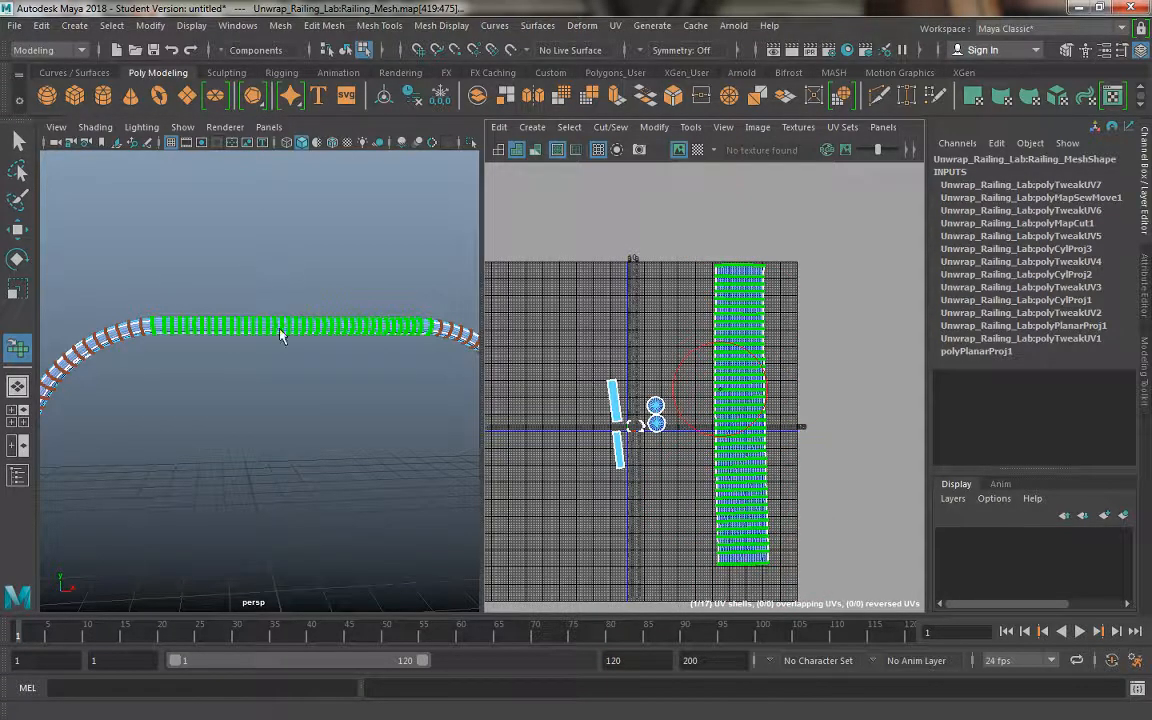
# Step: Return to object selection, select the railing mesh and assign it a new Lambert material
pyautogui.moveTo(251, 302); pyautogui.dragTo(320, 198, button='right')
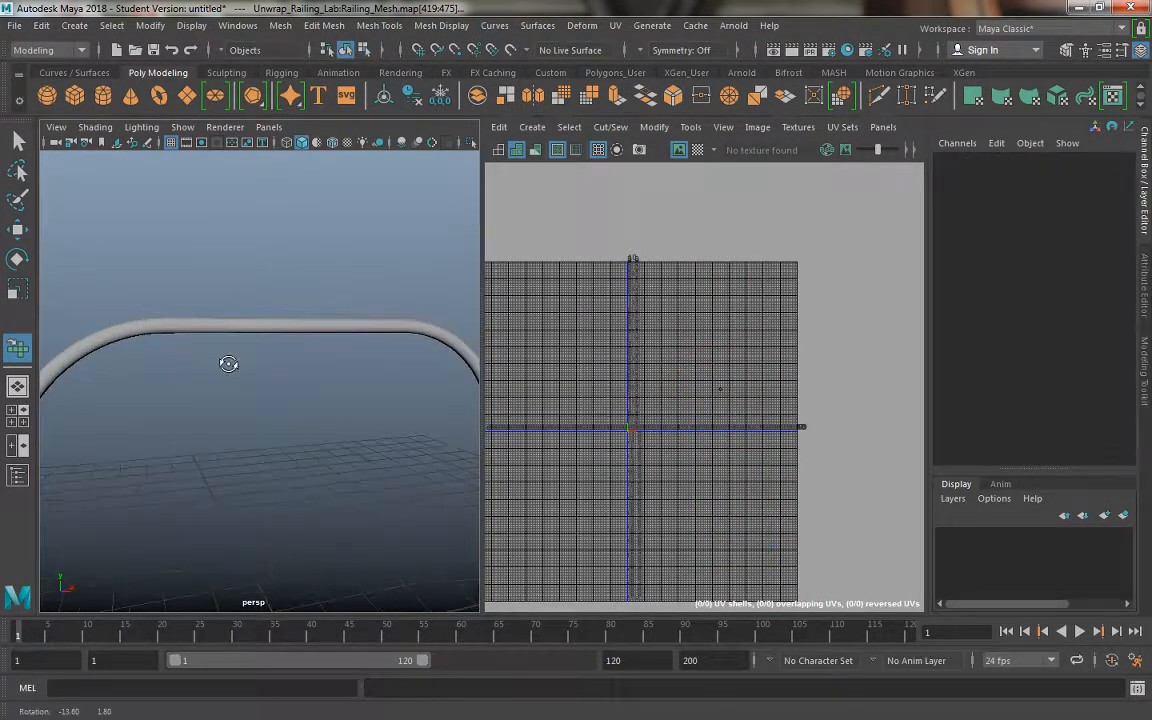
pyautogui.click(234, 324)
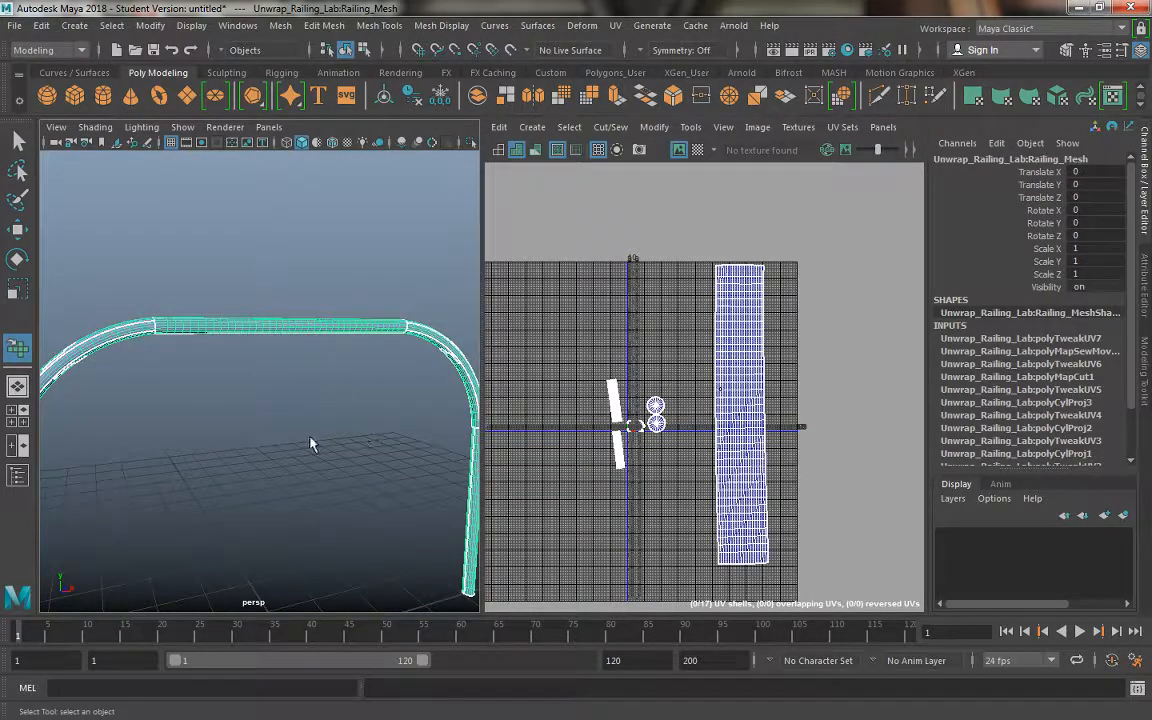
pyautogui.keyDown('alt'); pyautogui.moveTo(310, 444); pyautogui.dragTo(295, 313); pyautogui.keyUp('alt')
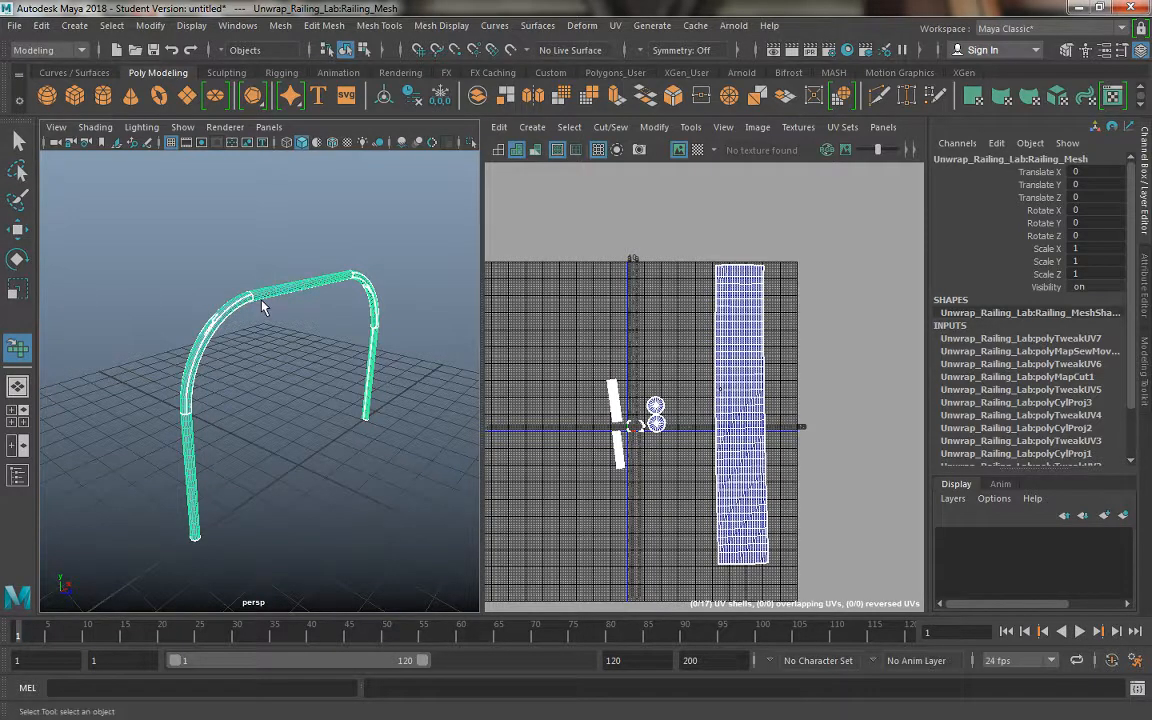
pyautogui.moveTo(269, 243); pyautogui.dragTo(346, 220, button='right')
pyautogui.moveTo(281, 243); pyautogui.dragTo(285, 641, button='right')
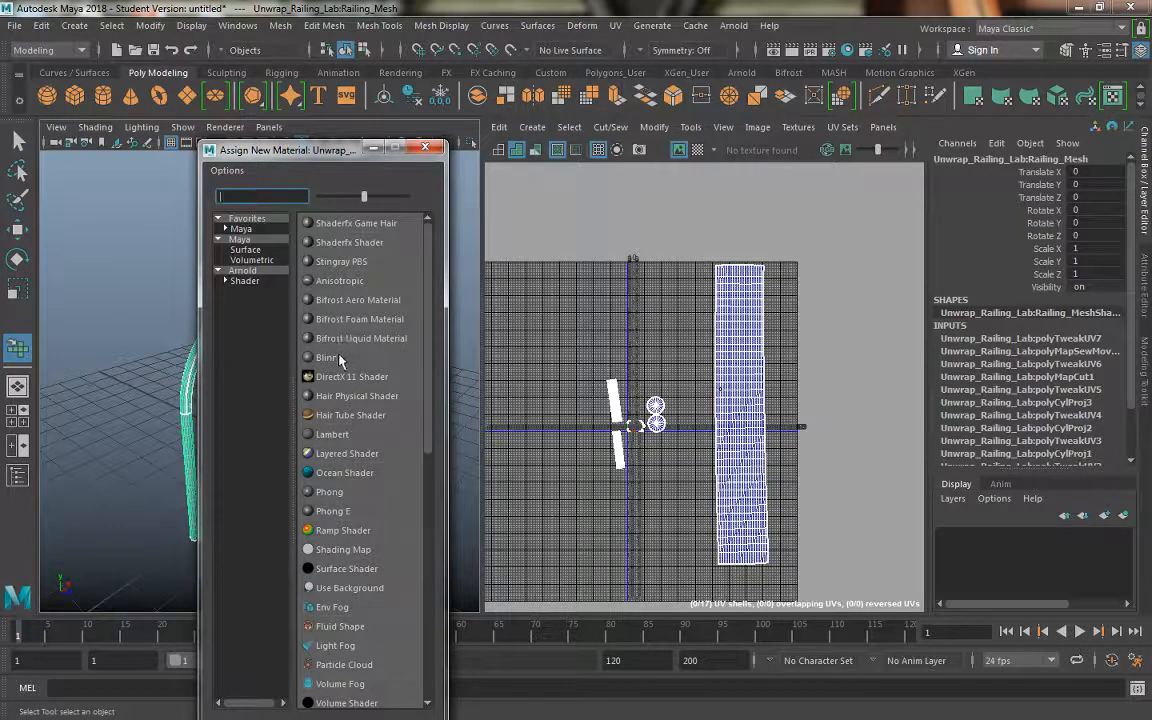
pyautogui.click(343, 441)
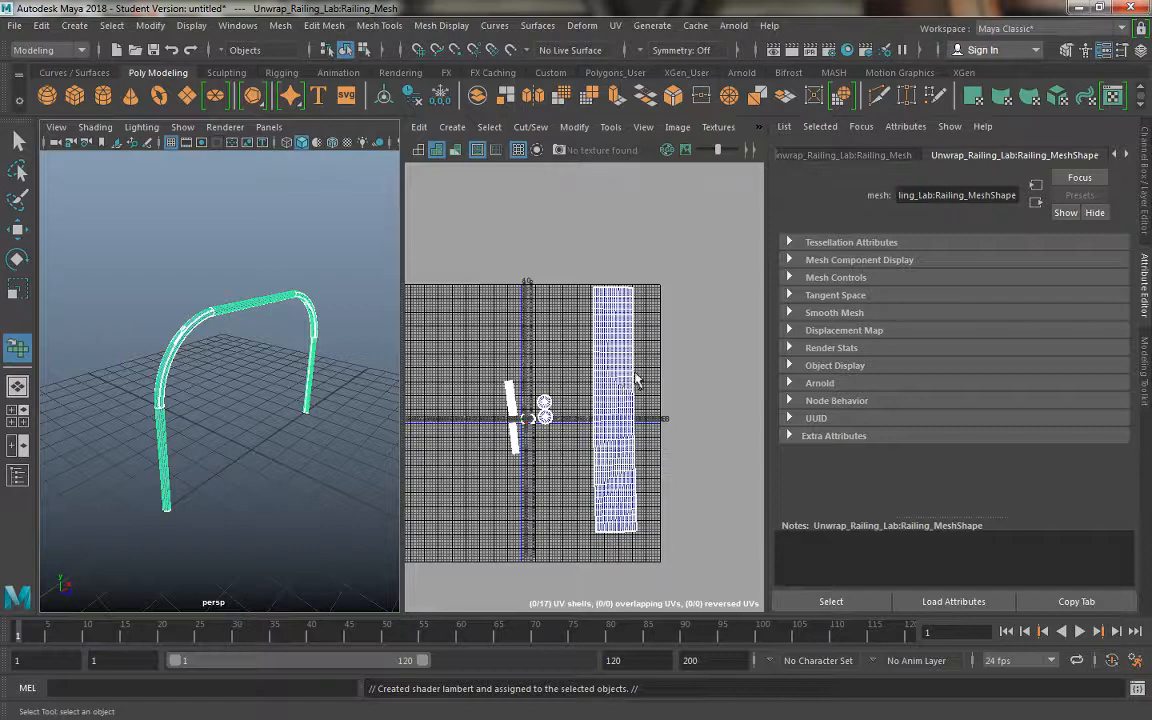
# Step: Open the railing's lambert1 material attributes and map a Checker texture to its Color
pyautogui.click(1126, 156)
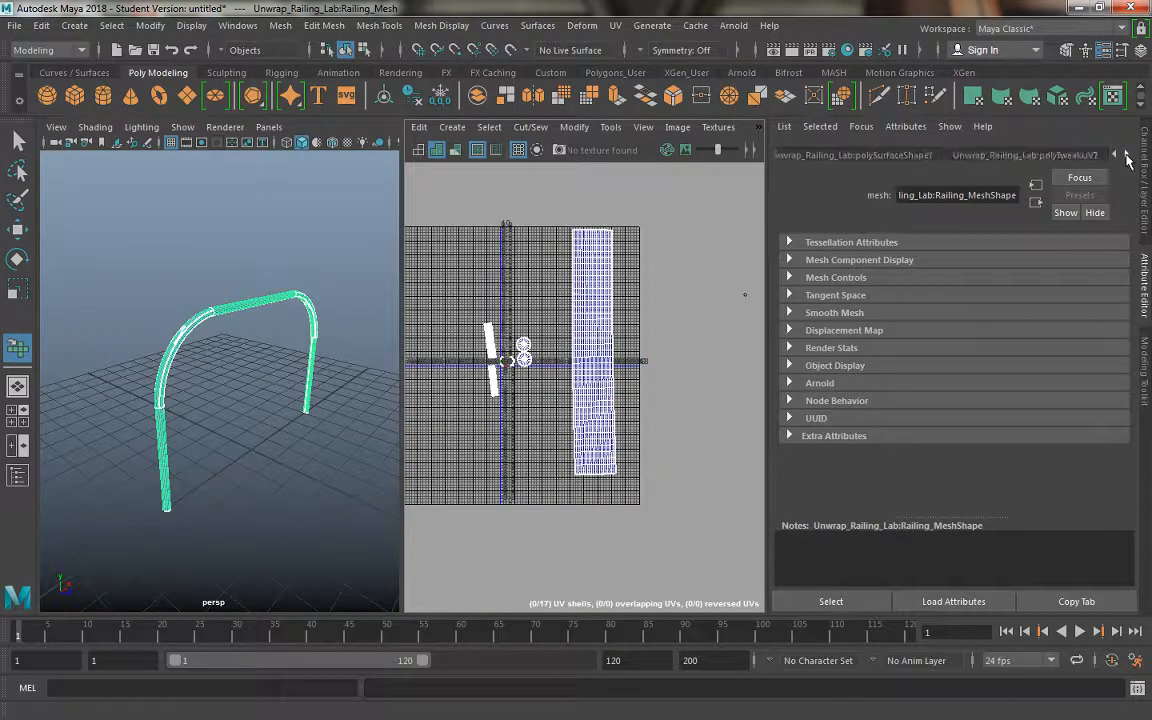
pyautogui.click(1126, 156)
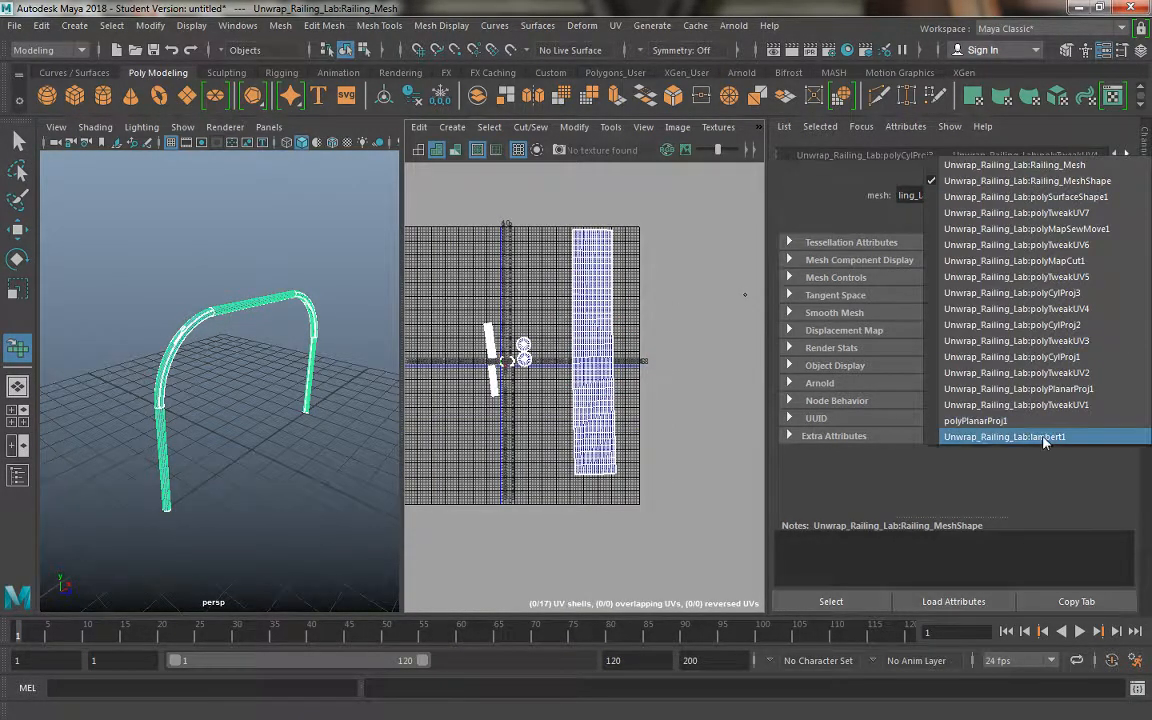
pyautogui.click(1126, 144)
pyautogui.click(1126, 156)
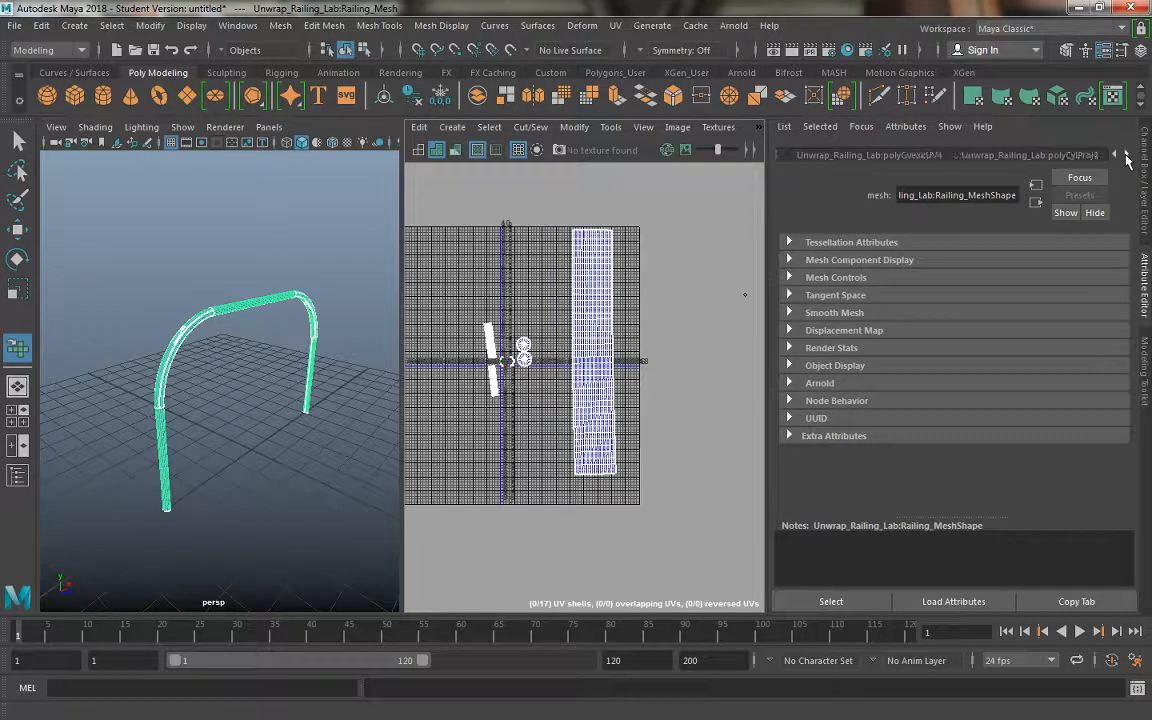
pyautogui.click(1126, 157)
pyautogui.click(968, 392)
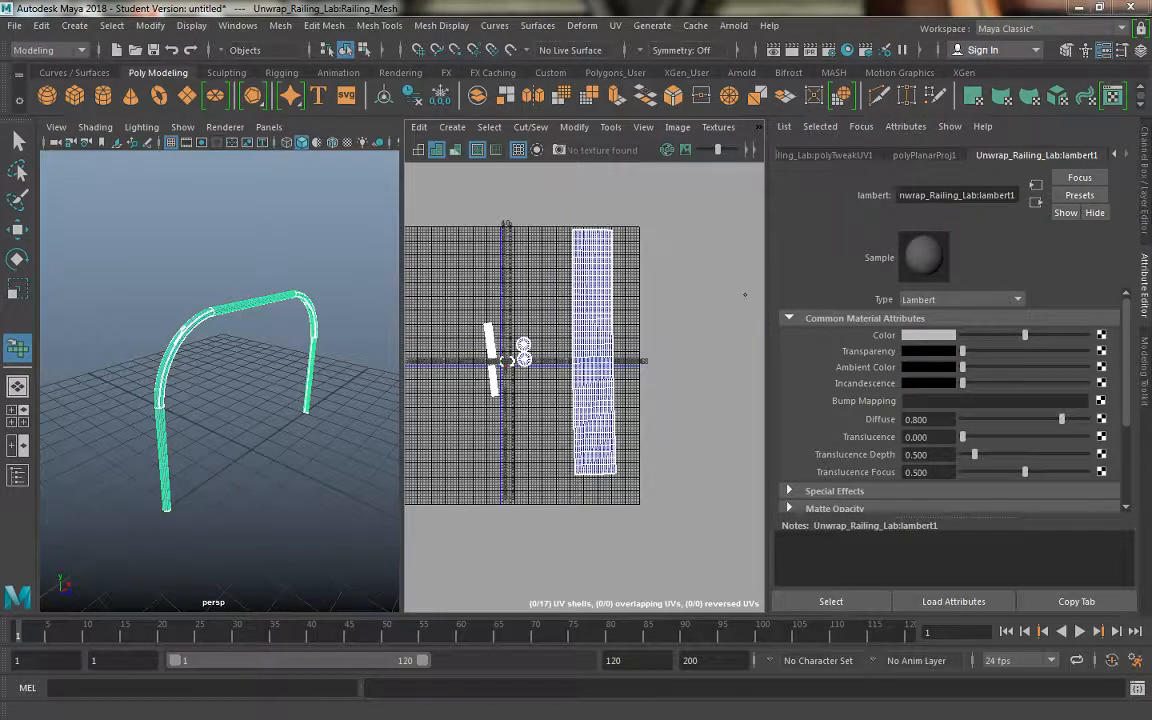
pyautogui.click(1101, 335)
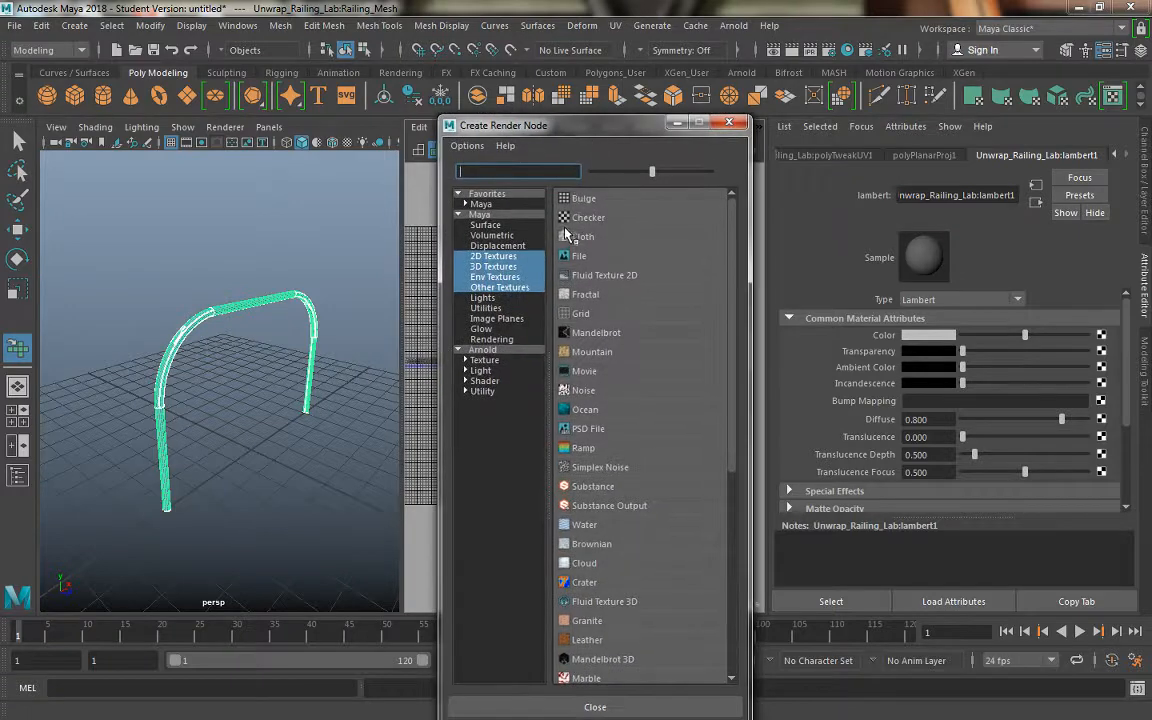
pyautogui.click(575, 222)
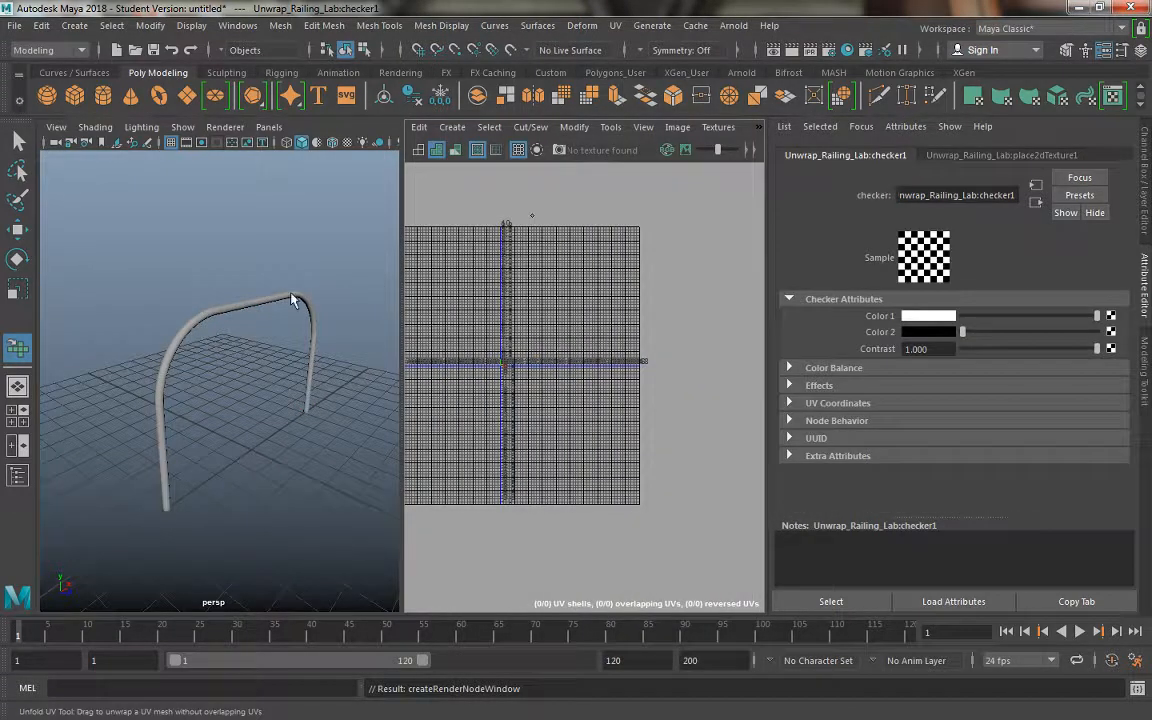
# Step: Turn on textured display in the 3D view and examine the checker pattern along the railing's top bar, bend and leg
pyautogui.keyDown('alt'); pyautogui.moveTo(291, 273); pyautogui.dragTo(262, 284); pyautogui.keyUp('alt')
pyautogui.press('6')
pyautogui.keyDown('alt'); pyautogui.moveTo(262, 284); pyautogui.dragTo(205, 391, button='right'); pyautogui.keyUp('alt')
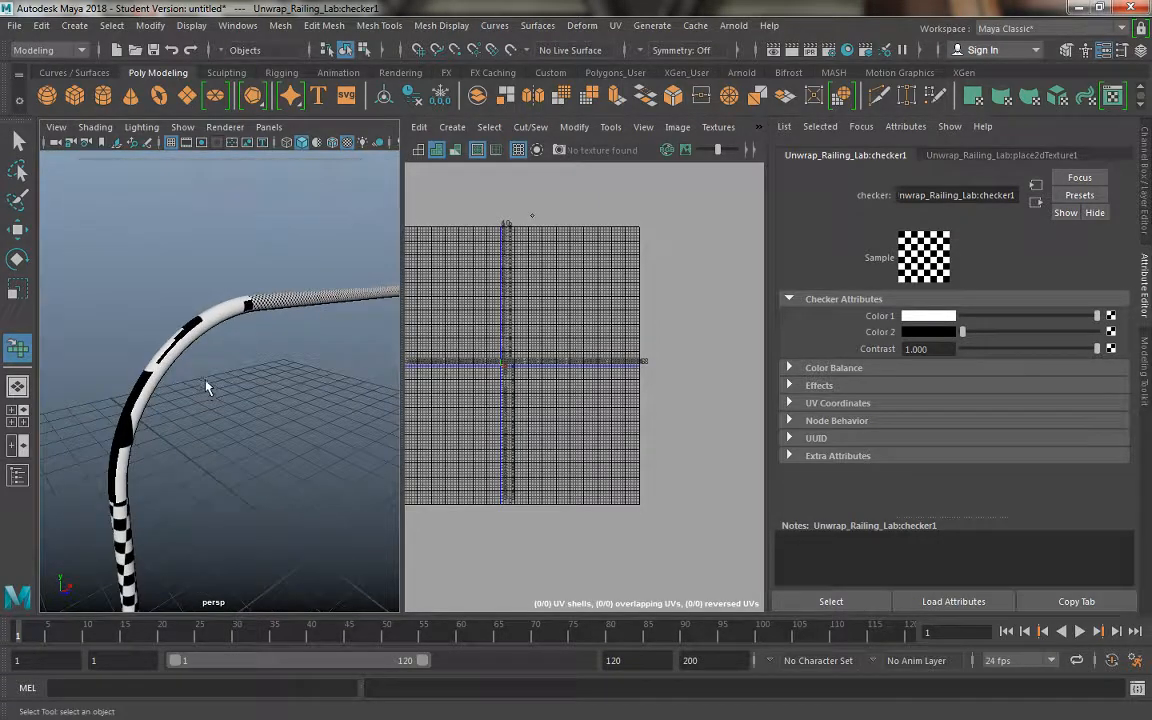
pyautogui.keyDown('alt'); pyautogui.moveTo(224, 366); pyautogui.dragTo(226, 338); pyautogui.keyUp('alt')
pyautogui.click(231, 275)
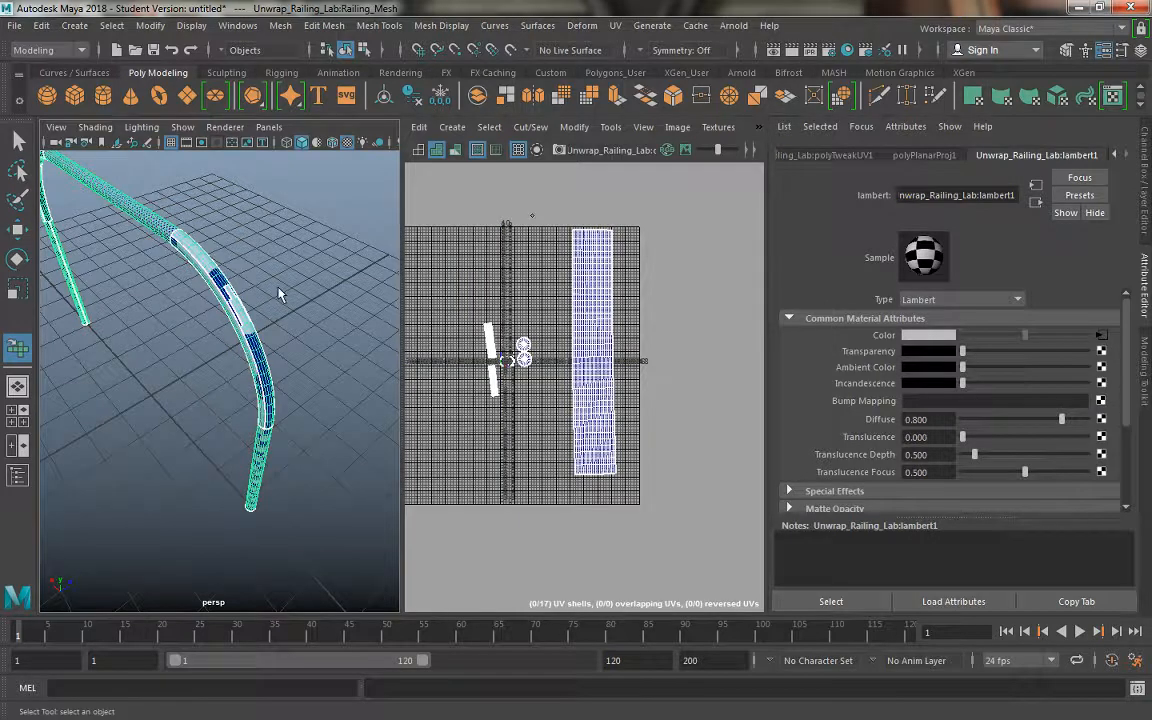
pyautogui.click(212, 283)
pyautogui.keyDown('alt'); pyautogui.moveTo(212, 283); pyautogui.dragTo(218, 317, button='middle'); pyautogui.keyUp('alt')
pyautogui.keyDown('alt'); pyautogui.moveTo(218, 314); pyautogui.dragTo(180, 274); pyautogui.keyUp('alt')
pyautogui.keyDown('alt'); pyautogui.moveTo(180, 274); pyautogui.dragTo(245, 320, button='middle'); pyautogui.keyUp('alt')
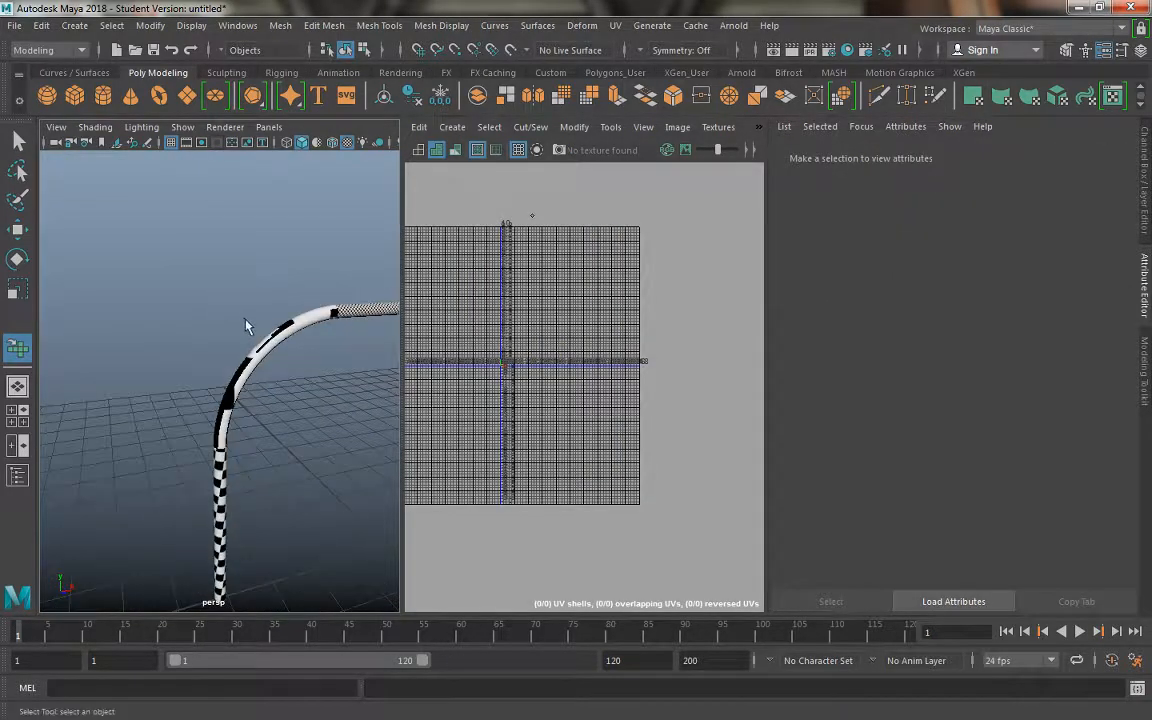
# Step: Examine the checker pattern along both bends, the top bar and the second leg, comparing the size of the squares
pyautogui.click(266, 354)
pyautogui.keyDown('alt'); pyautogui.moveTo(266, 354); pyautogui.dragTo(206, 329); pyautogui.keyUp('alt')
pyautogui.keyDown('alt'); pyautogui.moveTo(206, 329); pyautogui.dragTo(325, 415, button='right'); pyautogui.keyUp('alt')
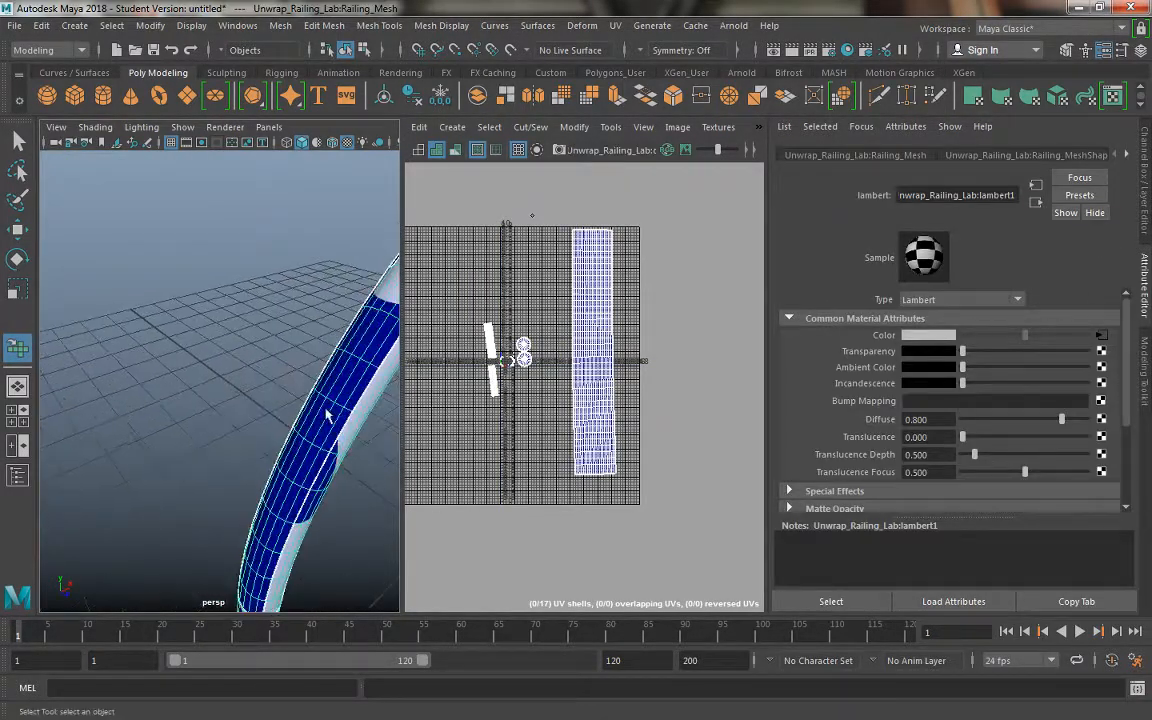
pyautogui.click(260, 317)
pyautogui.keyDown('alt'); pyautogui.moveTo(360, 365); pyautogui.dragTo(242, 332, button='right'); pyautogui.keyUp('alt')
pyautogui.keyDown('alt'); pyautogui.moveTo(242, 332); pyautogui.dragTo(280, 300); pyautogui.keyUp('alt')
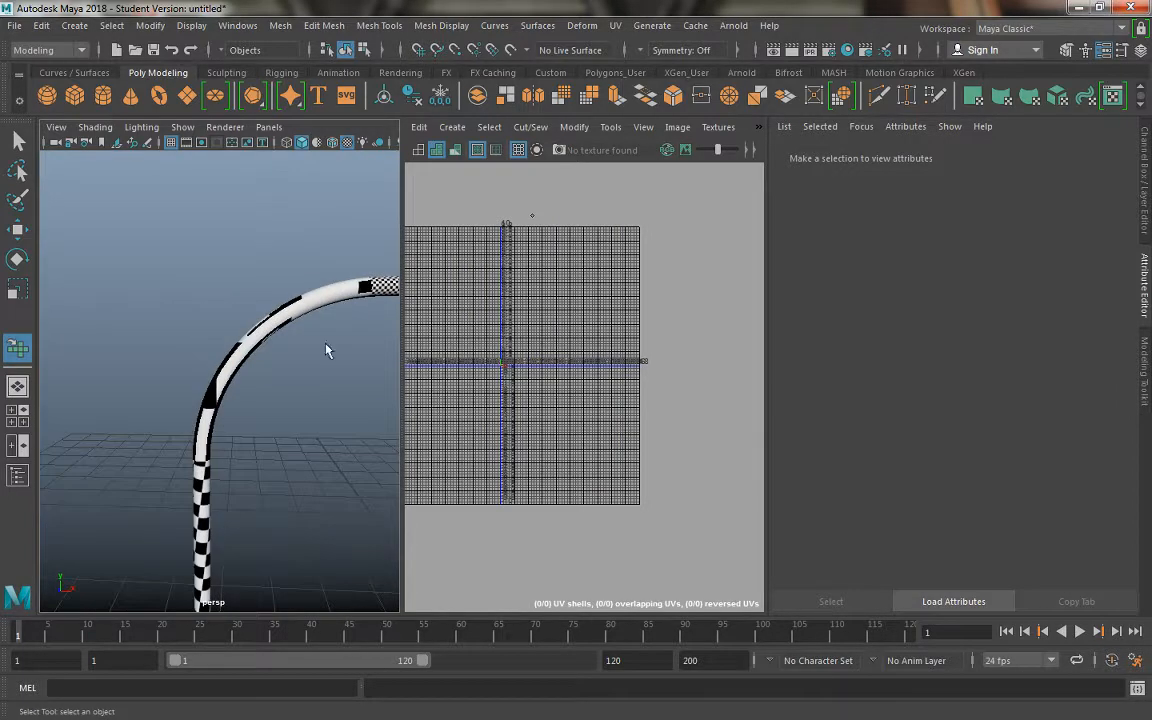
pyautogui.keyDown('alt'); pyautogui.moveTo(326, 346); pyautogui.dragTo(140, 310, button='middle'); pyautogui.keyUp('alt')
pyautogui.keyDown('alt'); pyautogui.moveTo(300, 376); pyautogui.dragTo(303, 345, button='right'); pyautogui.keyUp('alt')
pyautogui.keyDown('alt'); pyautogui.moveTo(303, 345); pyautogui.dragTo(256, 331, button='middle'); pyautogui.keyUp('alt')
pyautogui.keyDown('alt'); pyautogui.moveTo(219, 314); pyautogui.dragTo(260, 401, button='right'); pyautogui.keyUp('alt')
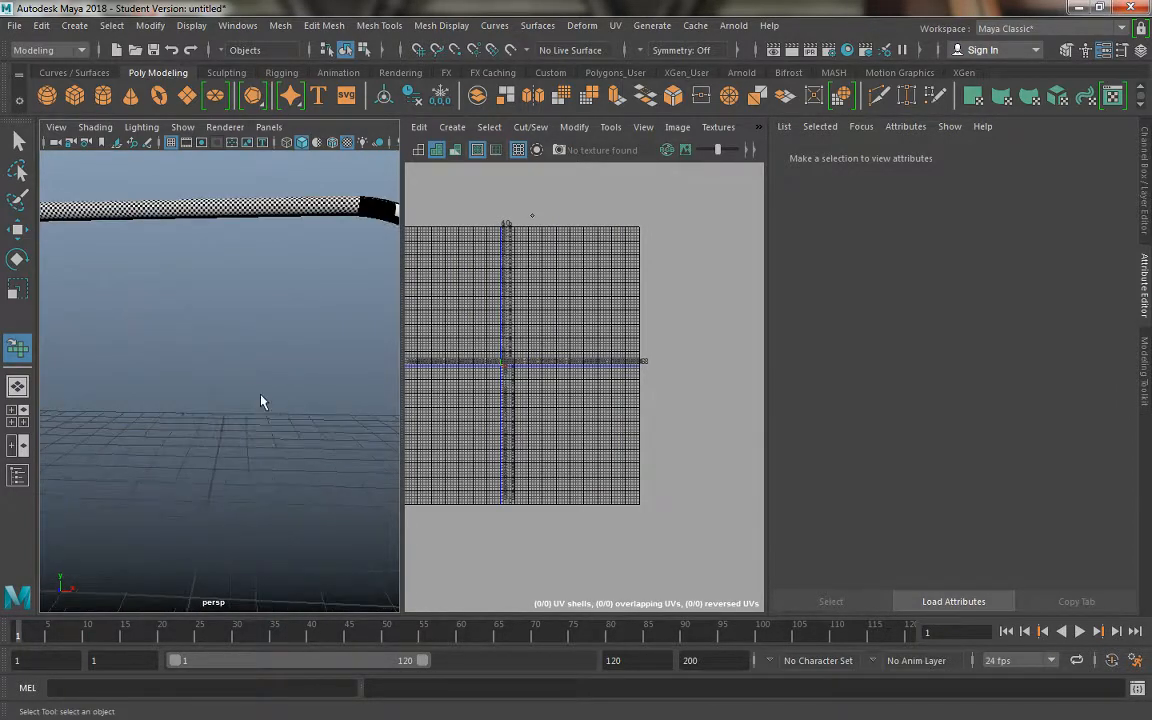
pyautogui.keyDown('alt'); pyautogui.moveTo(195, 282); pyautogui.dragTo(290, 374, button='middle'); pyautogui.keyUp('alt')
pyautogui.keyDown('alt'); pyautogui.moveTo(301, 381); pyautogui.dragTo(136, 296); pyautogui.keyUp('alt')
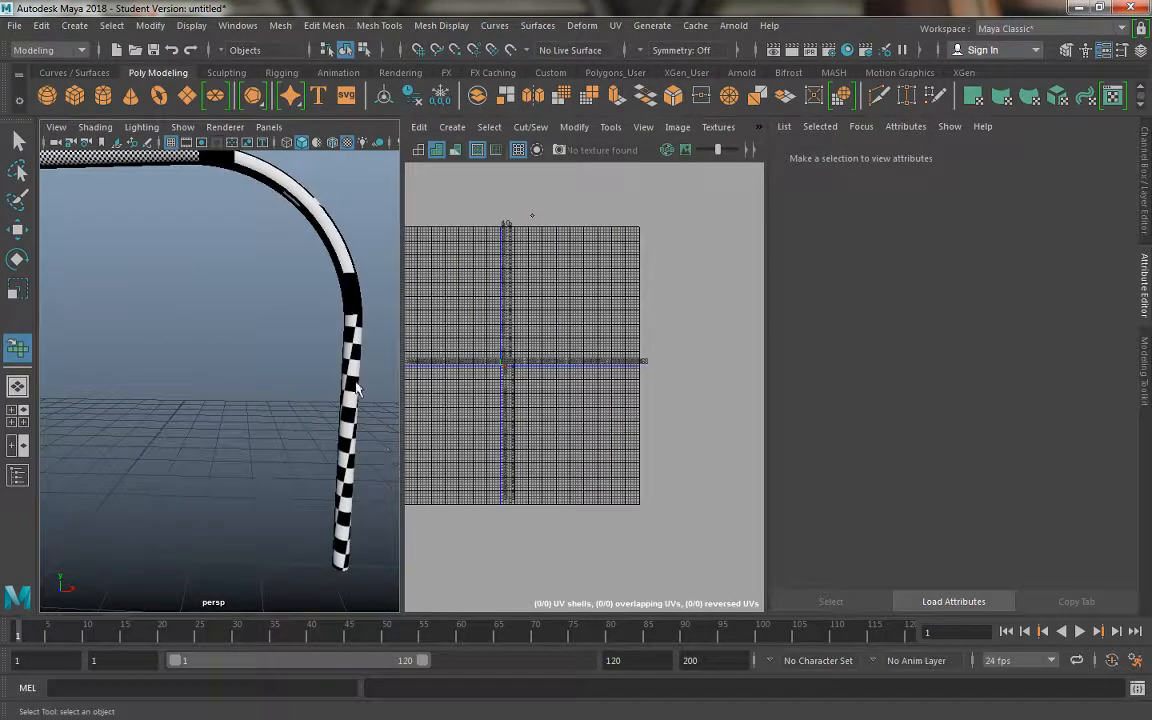
pyautogui.keyDown('alt'); pyautogui.moveTo(348, 425); pyautogui.dragTo(291, 324, button='right'); pyautogui.keyUp('alt')
pyautogui.keyDown('alt'); pyautogui.moveTo(260, 374); pyautogui.dragTo(337, 378, button='middle'); pyautogui.keyUp('alt')
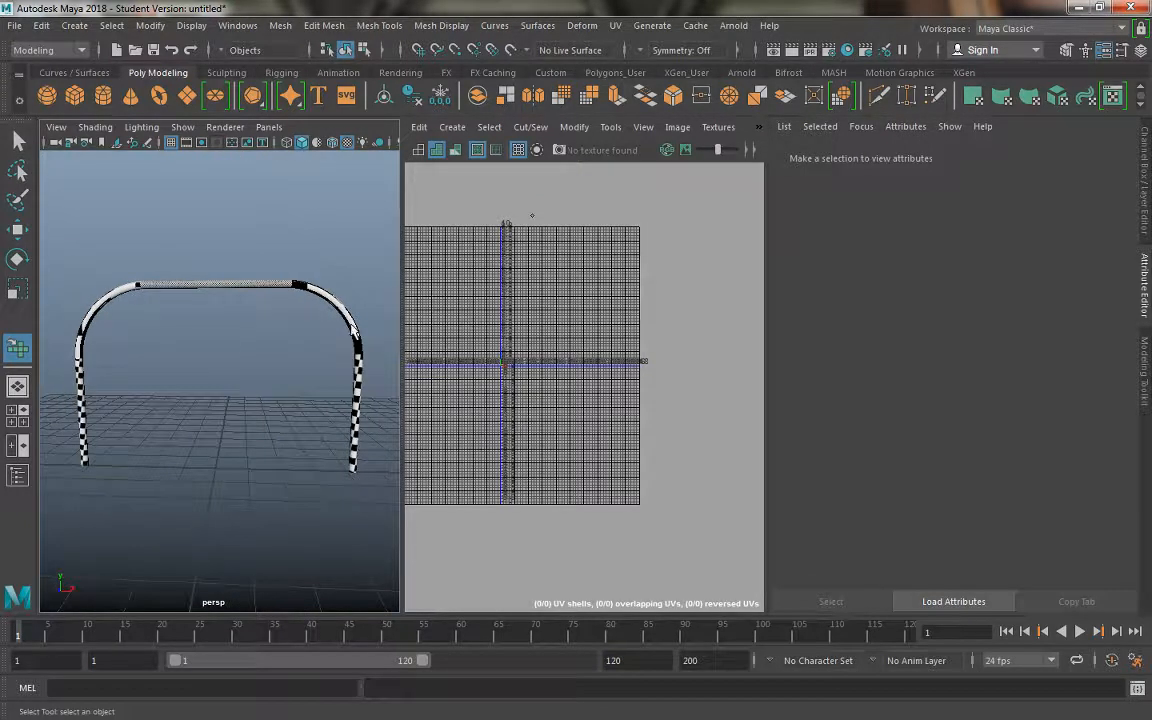
# Step: Select the railing mesh, switch to face selection and select all faces of the bend between the top bar and the leg
pyautogui.click(354, 383)
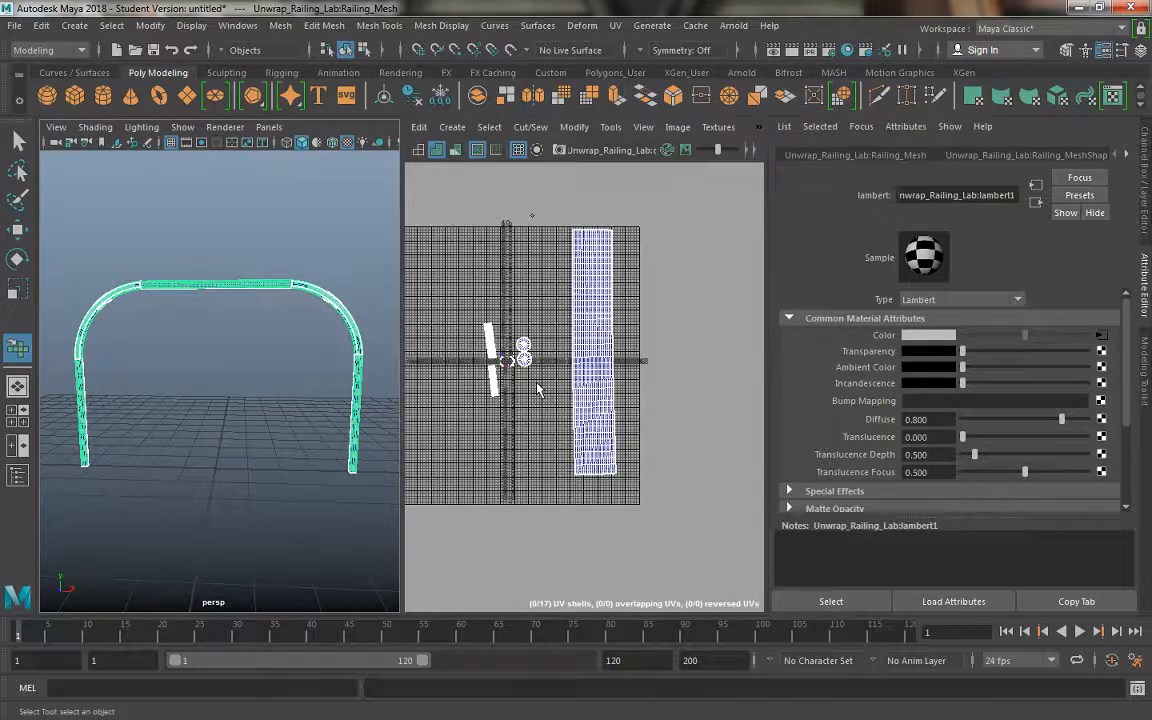
pyautogui.moveTo(280, 296); pyautogui.dragTo(300, 283, button='right')
pyautogui.moveTo(299, 274); pyautogui.dragTo(407, 358)
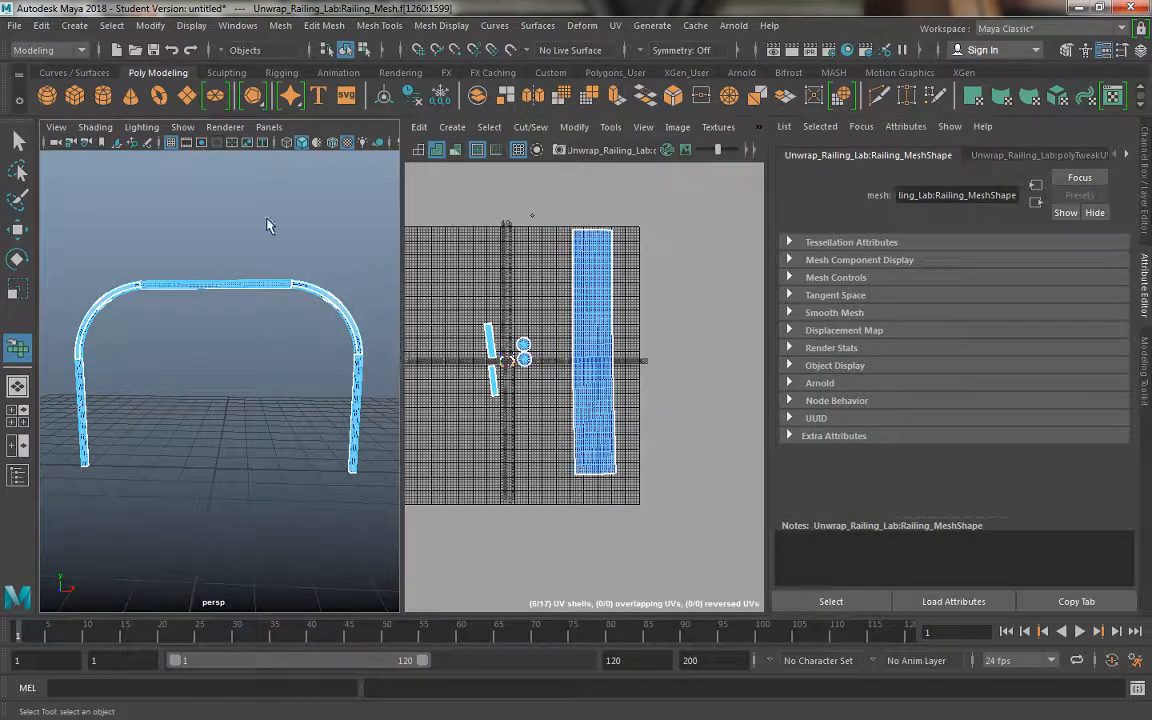
pyautogui.scroll(10, 231, 311)
pyautogui.keyDown('alt'); pyautogui.moveTo(183, 305); pyautogui.dragTo(181, 309, button='middle'); pyautogui.keyUp('alt')
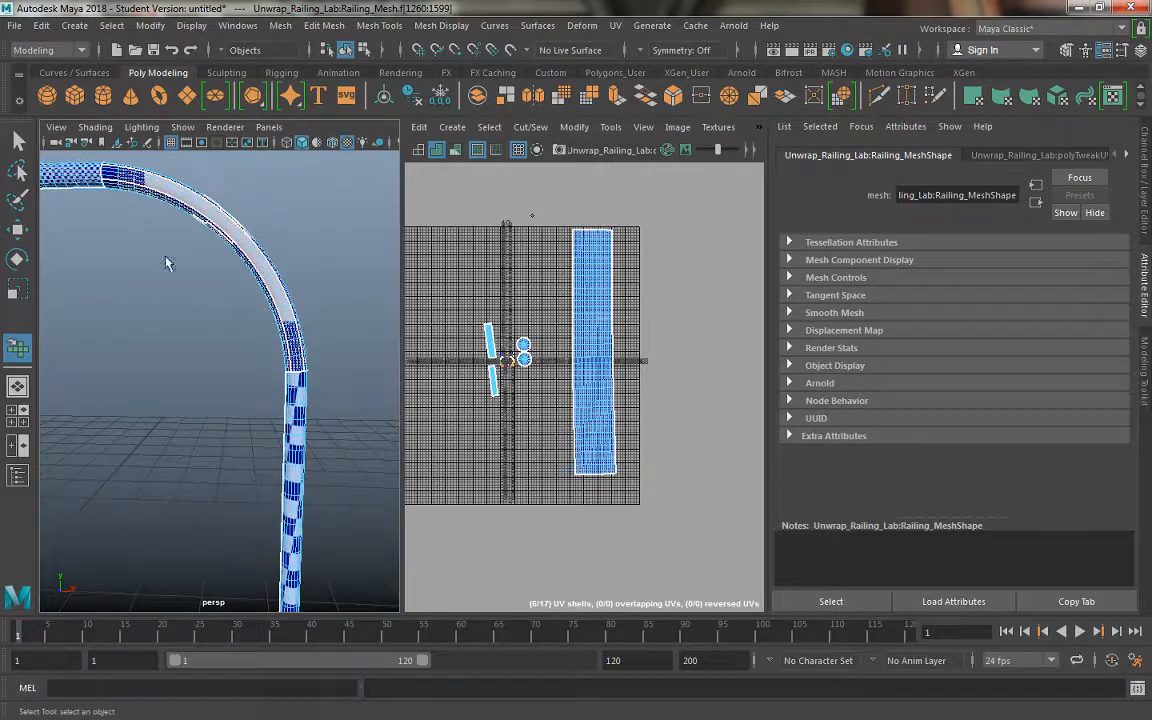
pyautogui.moveTo(112, 156); pyautogui.dragTo(362, 366)
# Step: View the selected bend edge-on so it appears as a straight strip, and apply a Camera-based UV projection to its faces
pyautogui.keyDown('alt'); pyautogui.moveTo(185, 262); pyautogui.dragTo(4, 236); pyautogui.keyUp('alt')
pyautogui.moveTo(290, 325)
pyautogui.keyDown('alt'); pyautogui.mouseDown()
pyautogui.moveTo(375, 355)
pyautogui.moveTo(310, 322)
pyautogui.moveTo(257, 319)
pyautogui.moveTo(240, 300)
pyautogui.moveTo(271, 337)
pyautogui.mouseUp(); pyautogui.keyUp('alt')
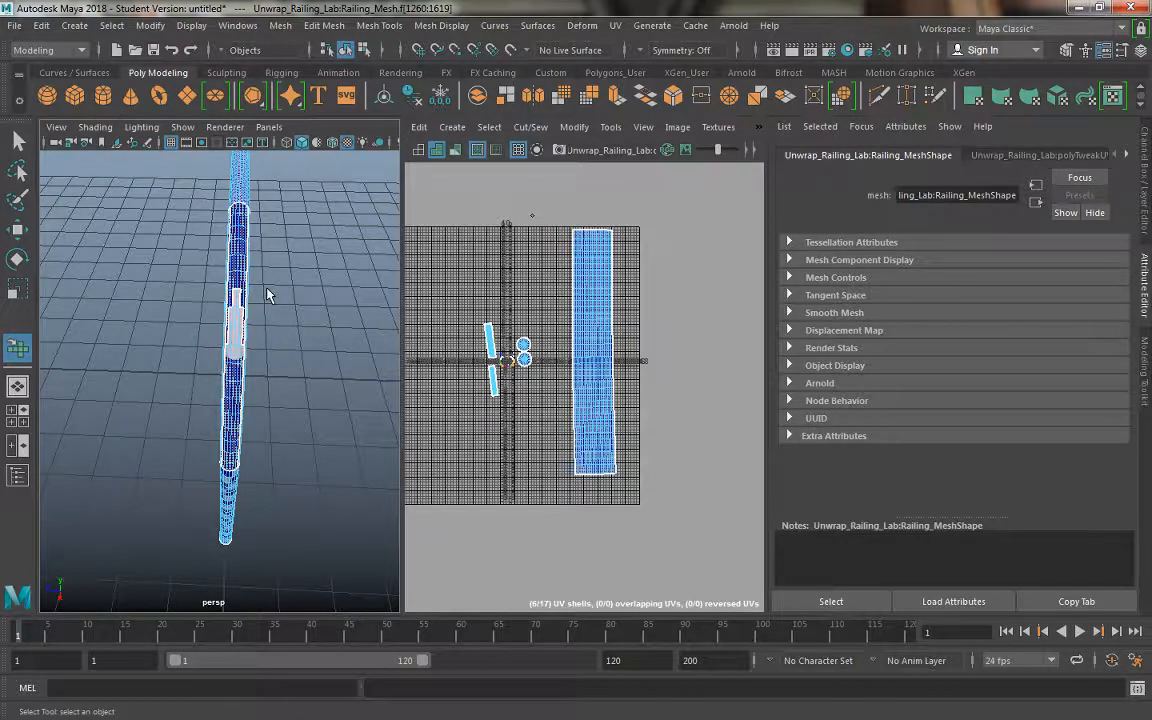
pyautogui.press('space')
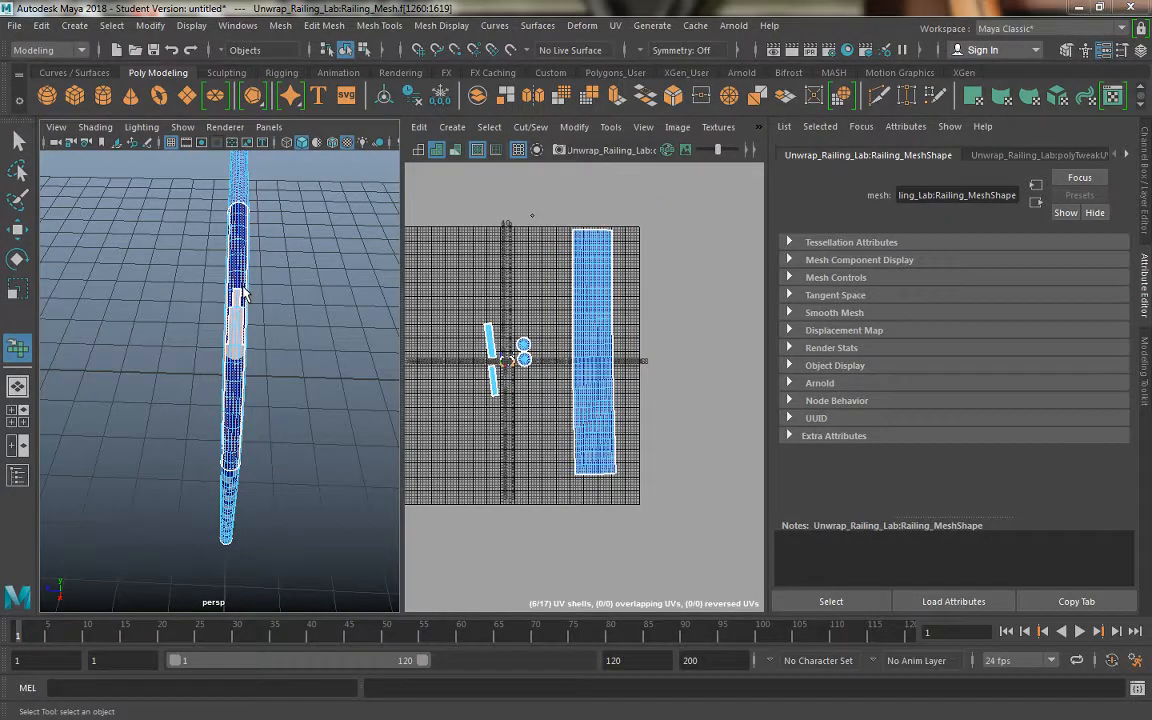
pyautogui.press('space')
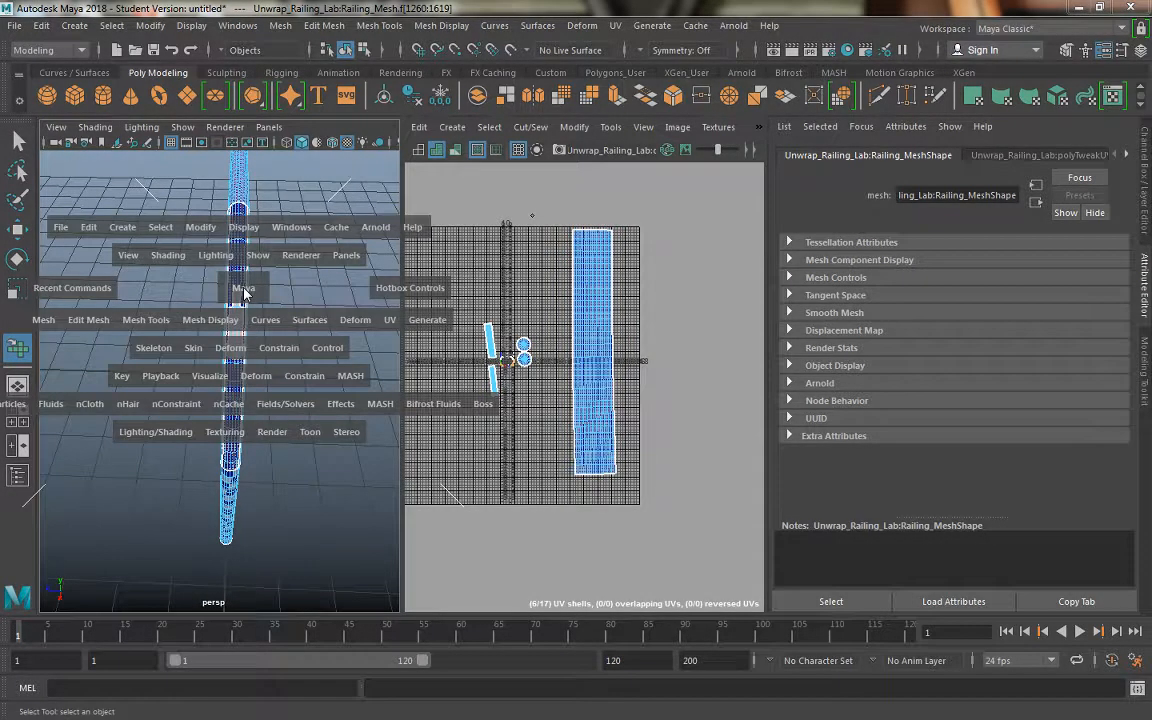
pyautogui.click(390, 320)
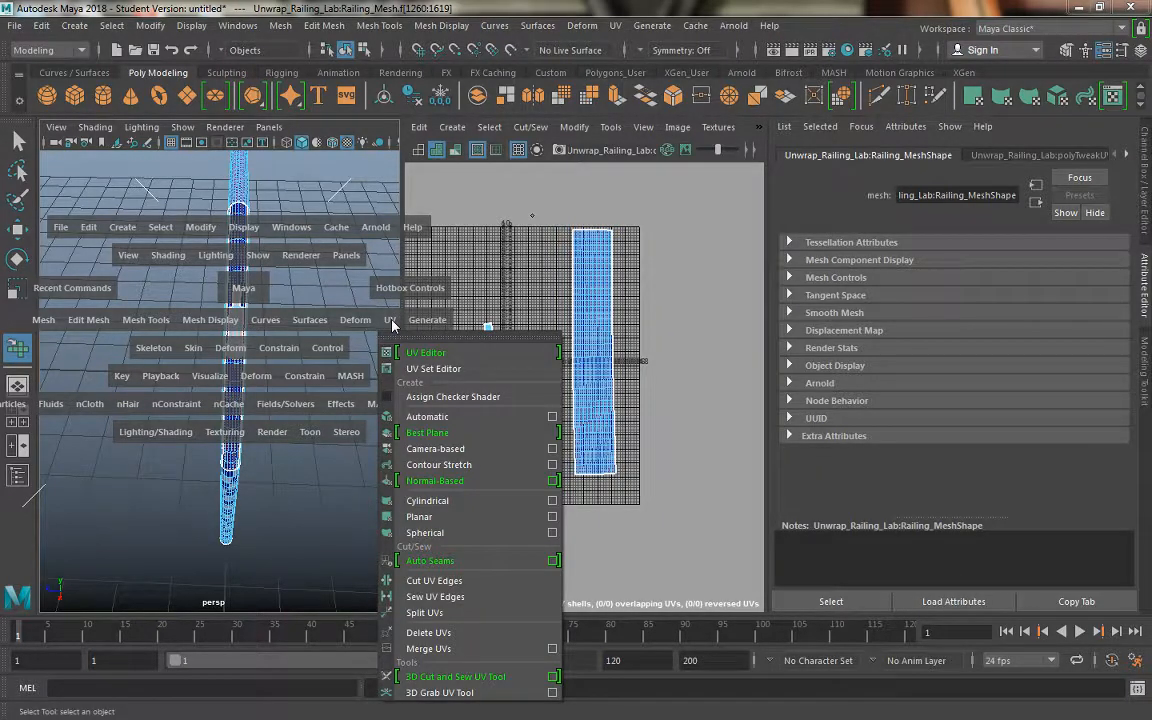
pyautogui.click(392, 321)
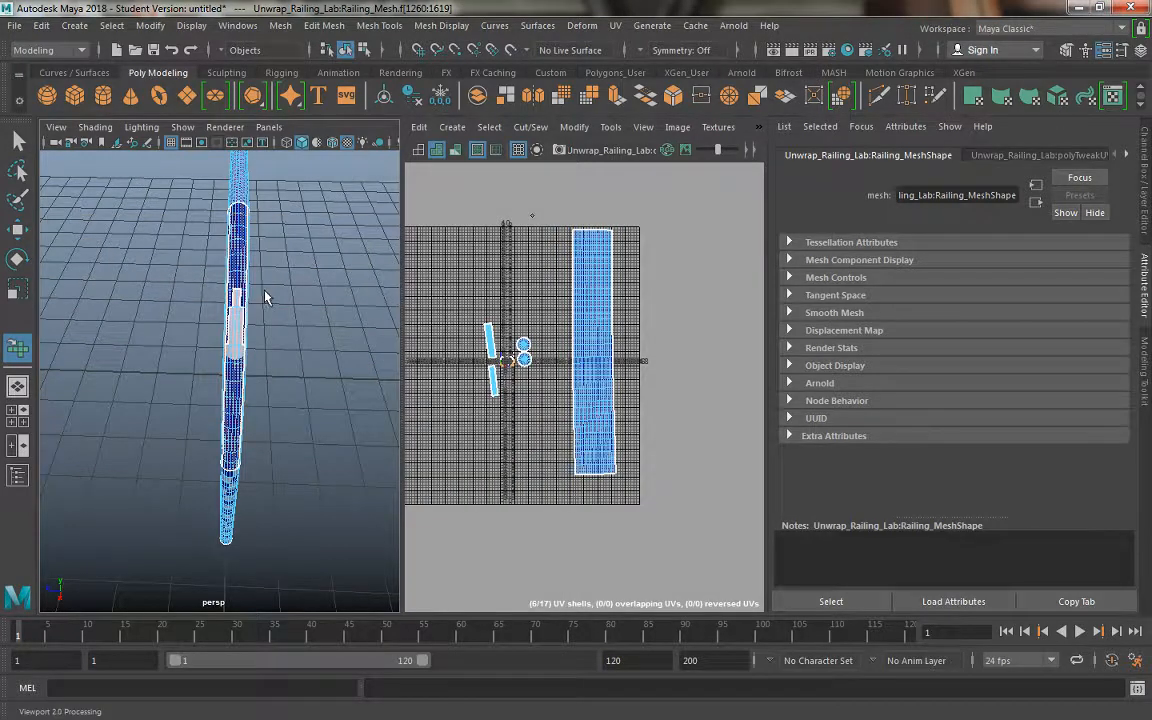
pyautogui.keyDown('alt'); pyautogui.moveTo(236, 291); pyautogui.dragTo(390, 280); pyautogui.keyUp('alt')
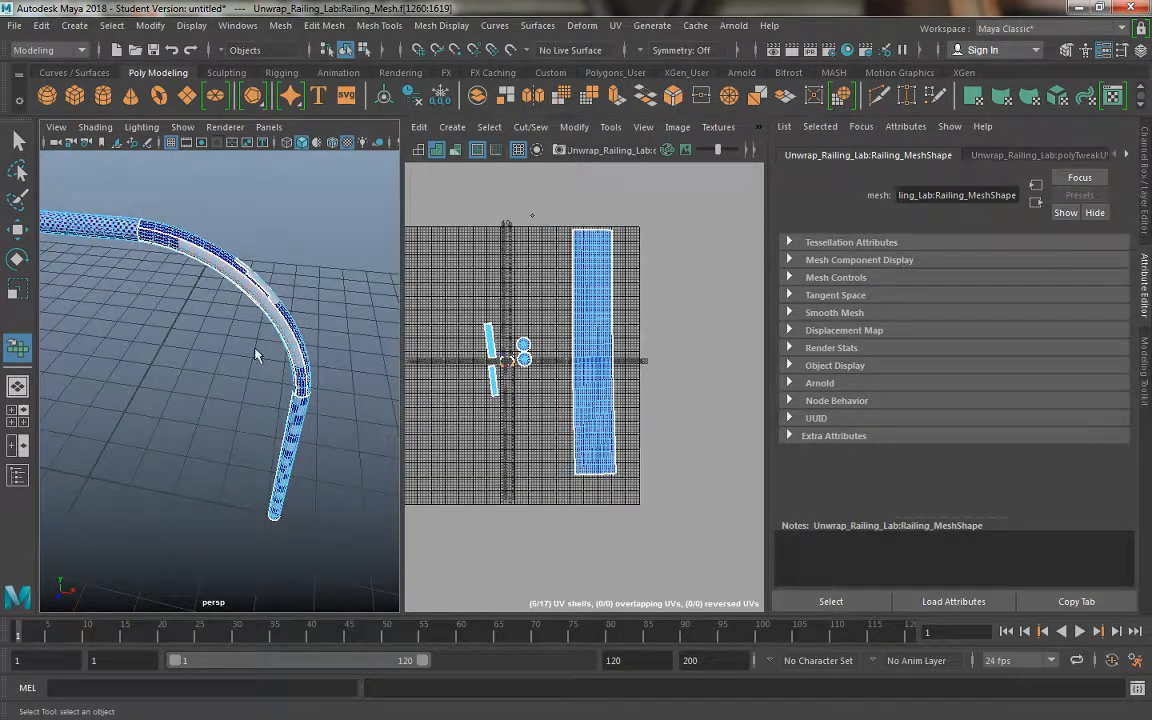
pyautogui.keyDown('alt'); pyautogui.moveTo(195, 235); pyautogui.dragTo(77, 278); pyautogui.keyUp('alt')
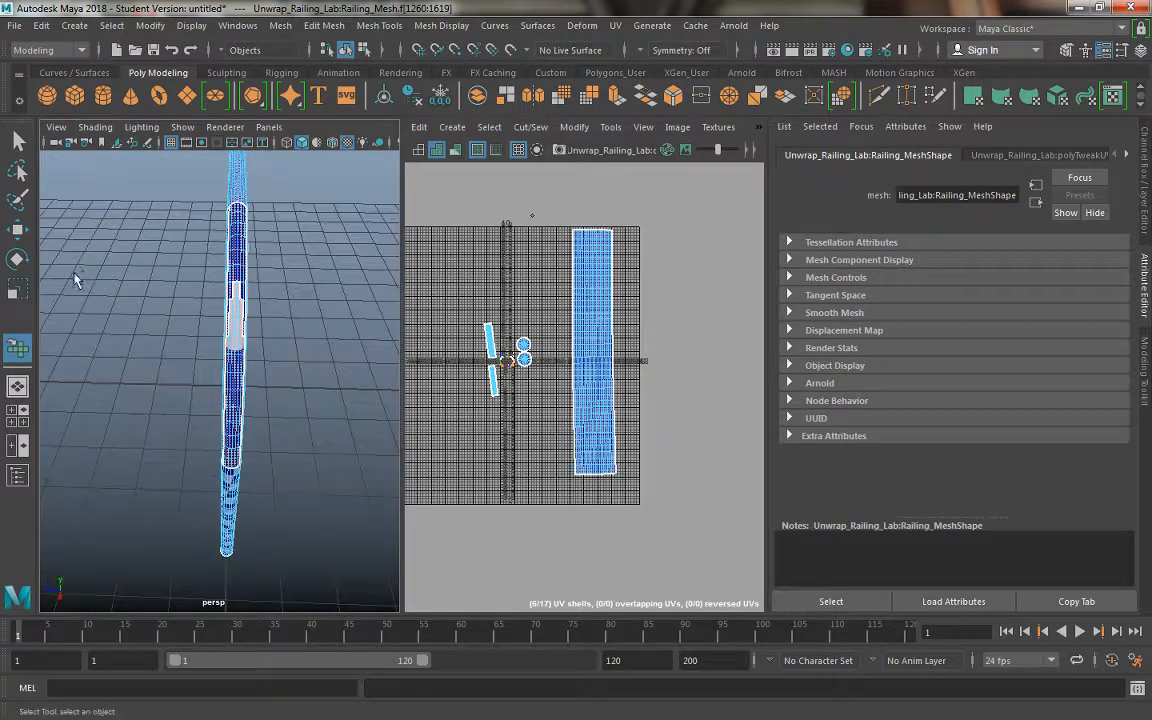
pyautogui.press('space')
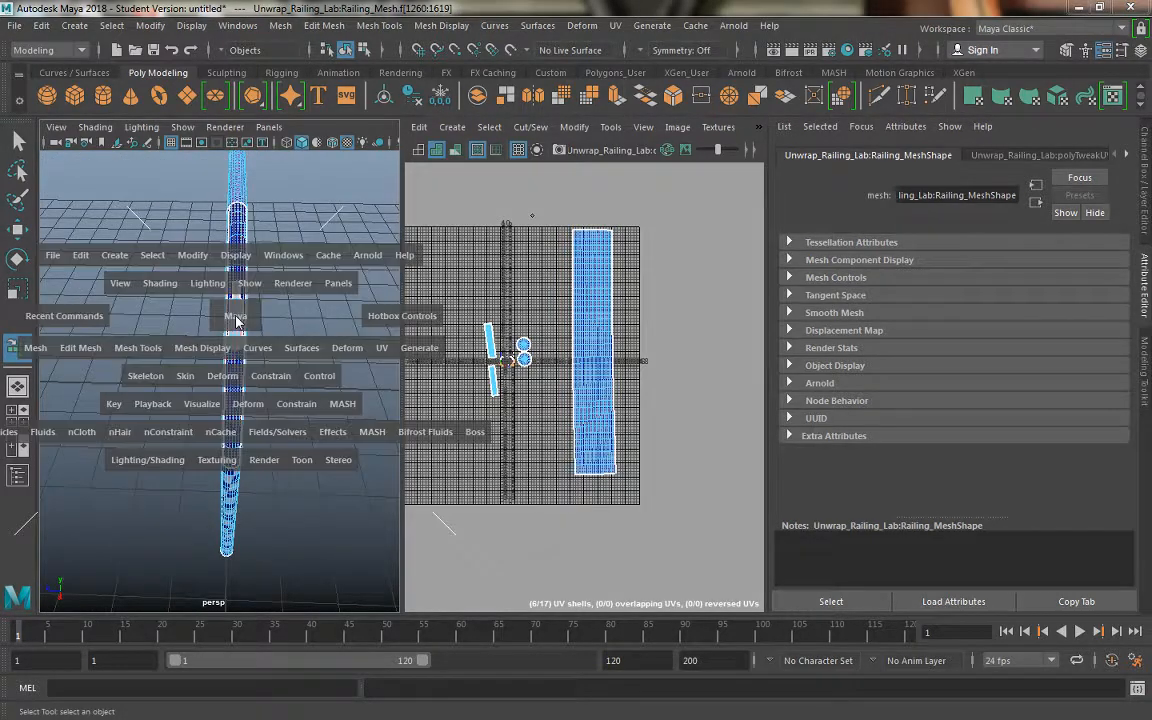
pyautogui.click(381, 350)
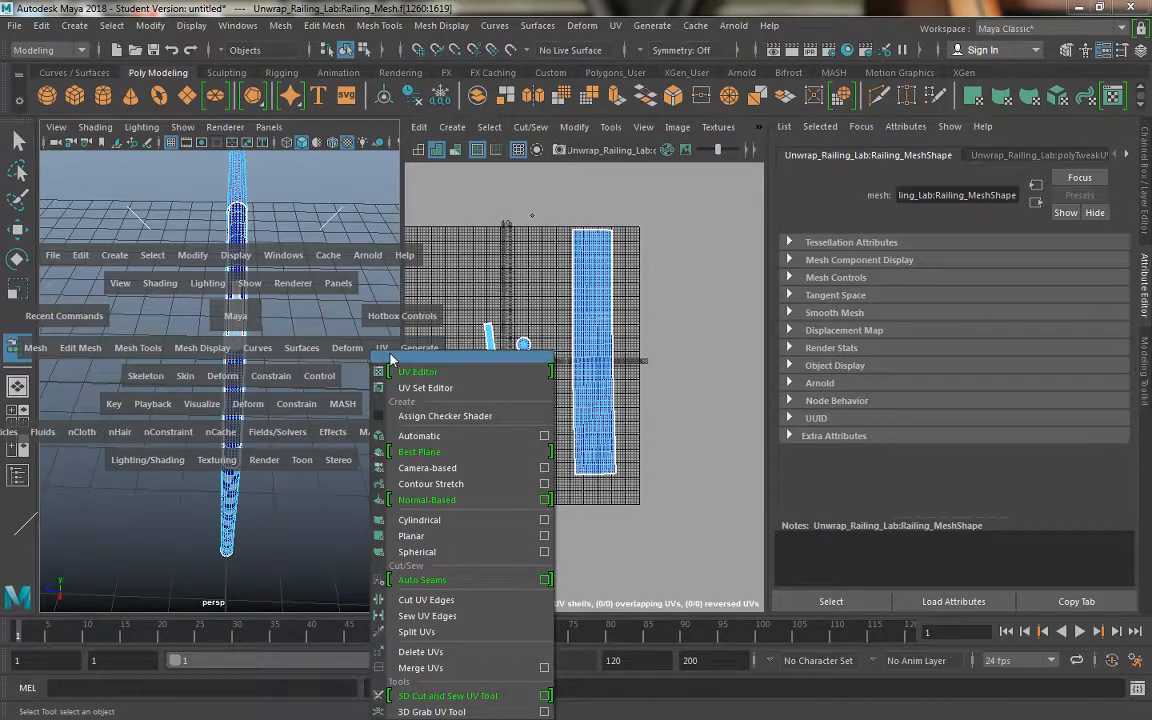
pyautogui.click(428, 468)
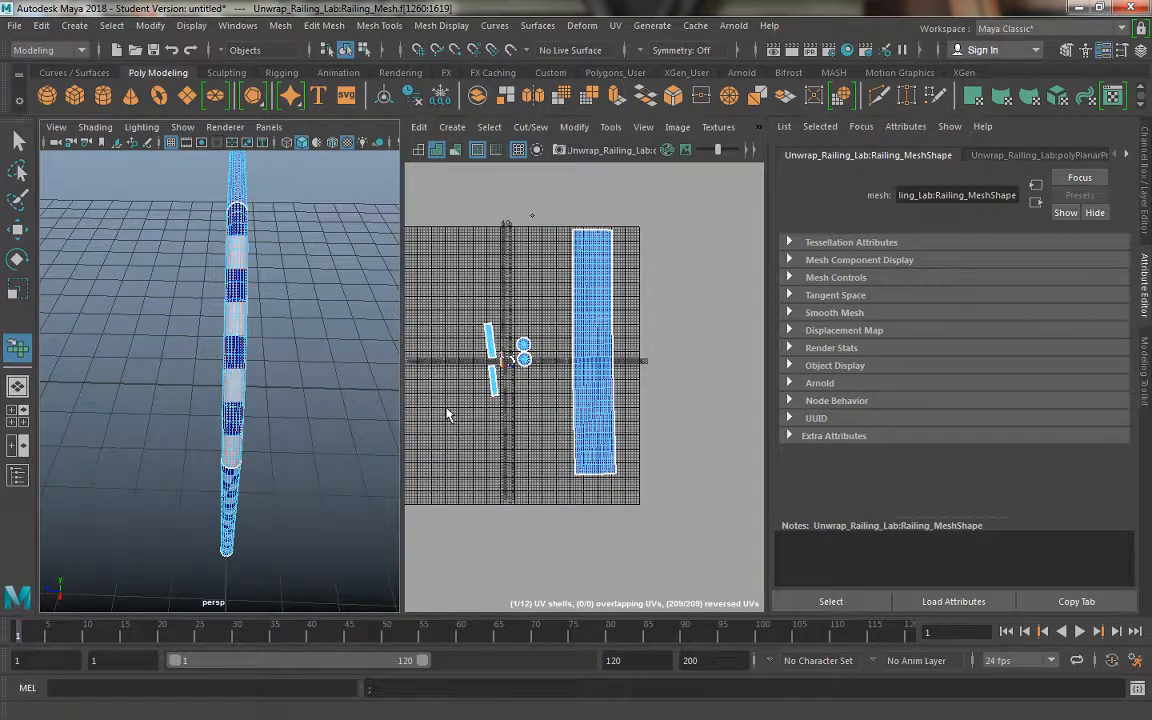
# Step: Move the bend's newly projected UV shell out of the 0–1 tile with the Move UV Shell tool, placing it in the empty area below
pyautogui.press('f')
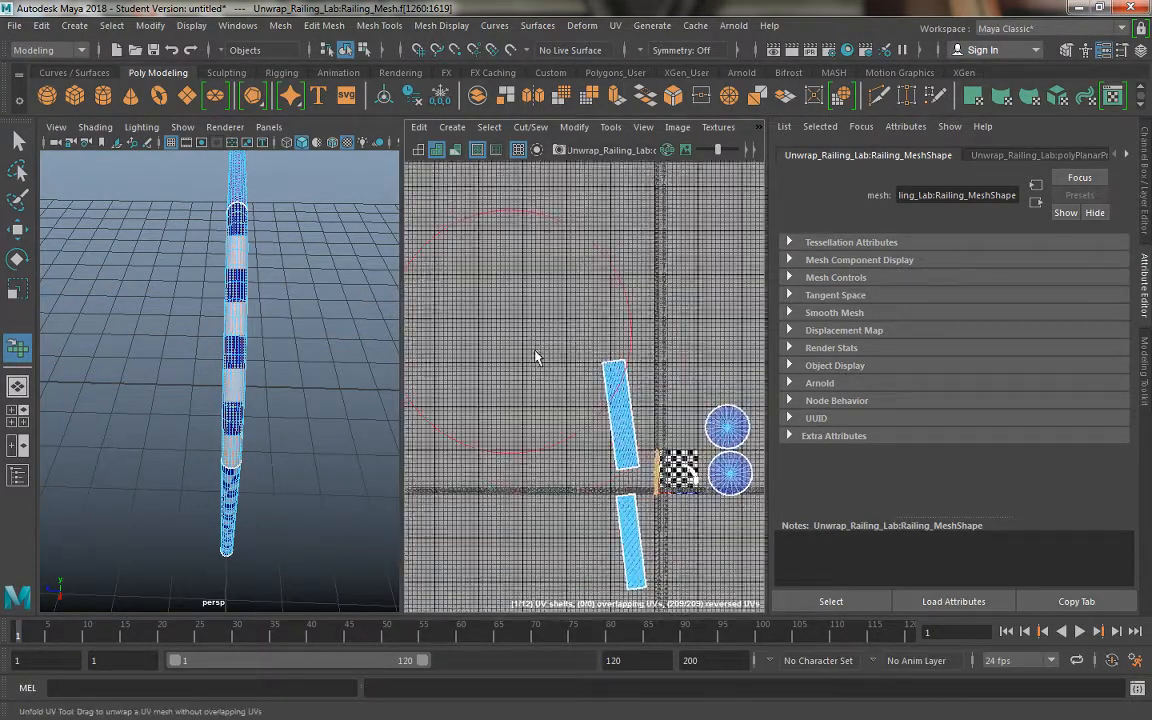
pyautogui.click(610, 127)
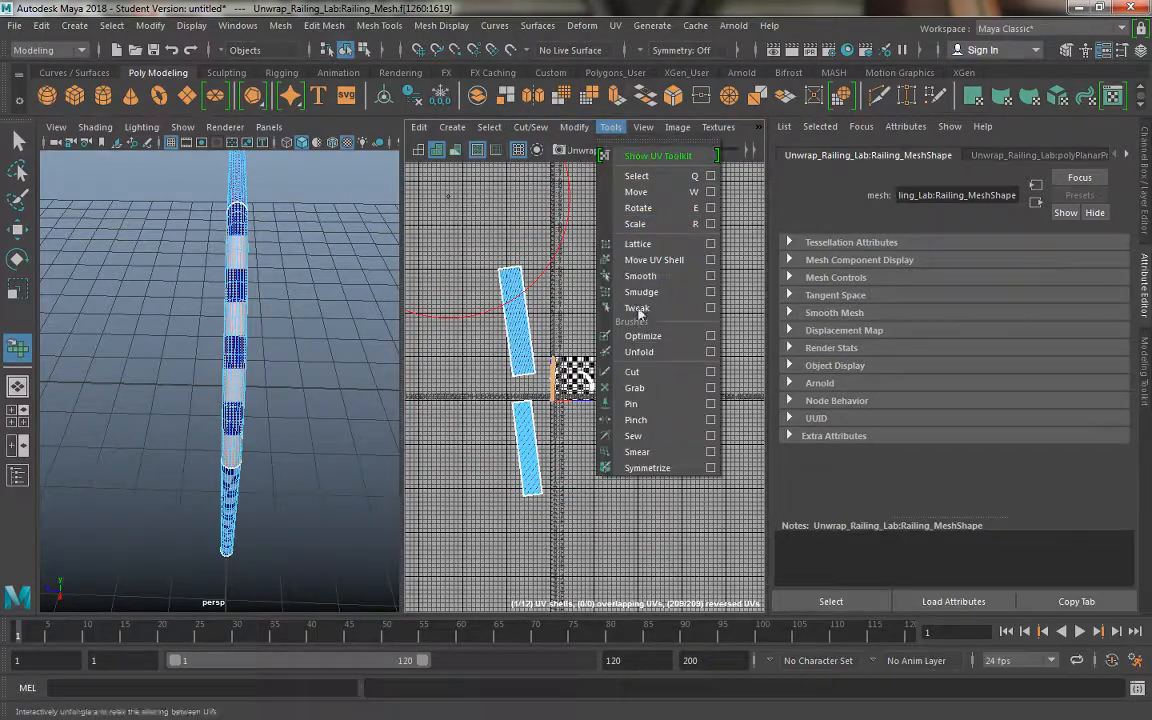
pyautogui.click(655, 260)
pyautogui.press('f')
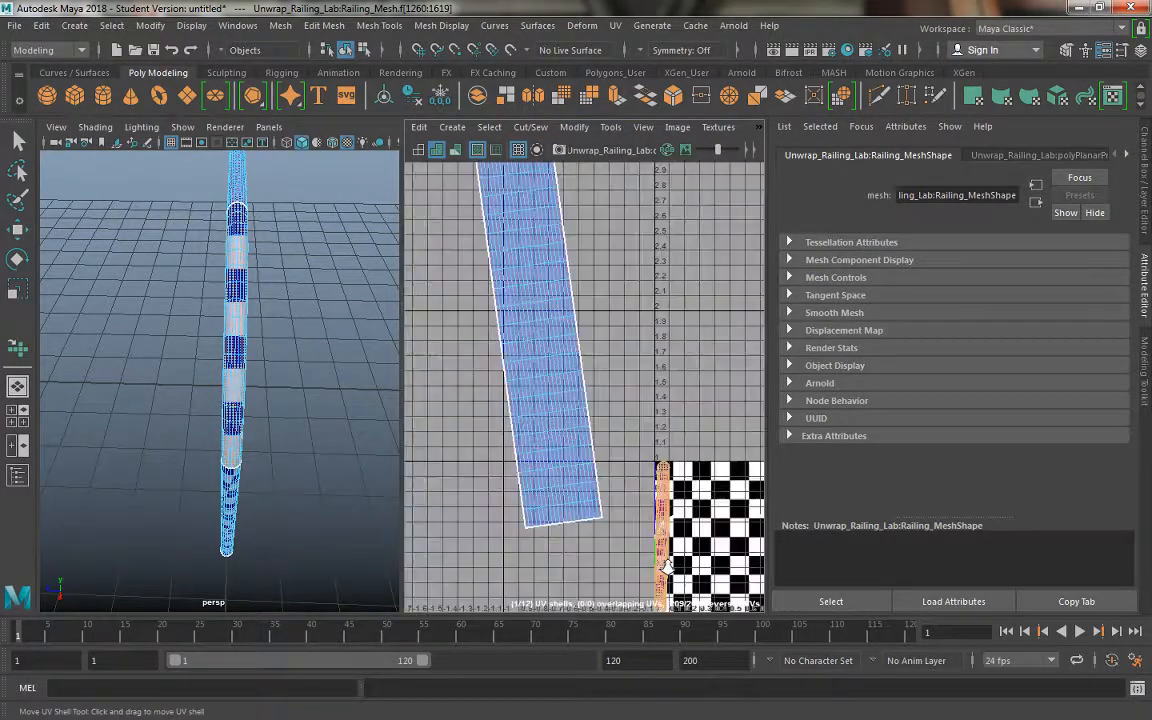
pyautogui.keyDown('alt'); pyautogui.moveTo(632, 391); pyautogui.dragTo(527, 316, button='right'); pyautogui.keyUp('alt')
pyautogui.keyDown('alt'); pyautogui.moveTo(527, 316); pyautogui.dragTo(303, 82, button='middle'); pyautogui.keyUp('alt')
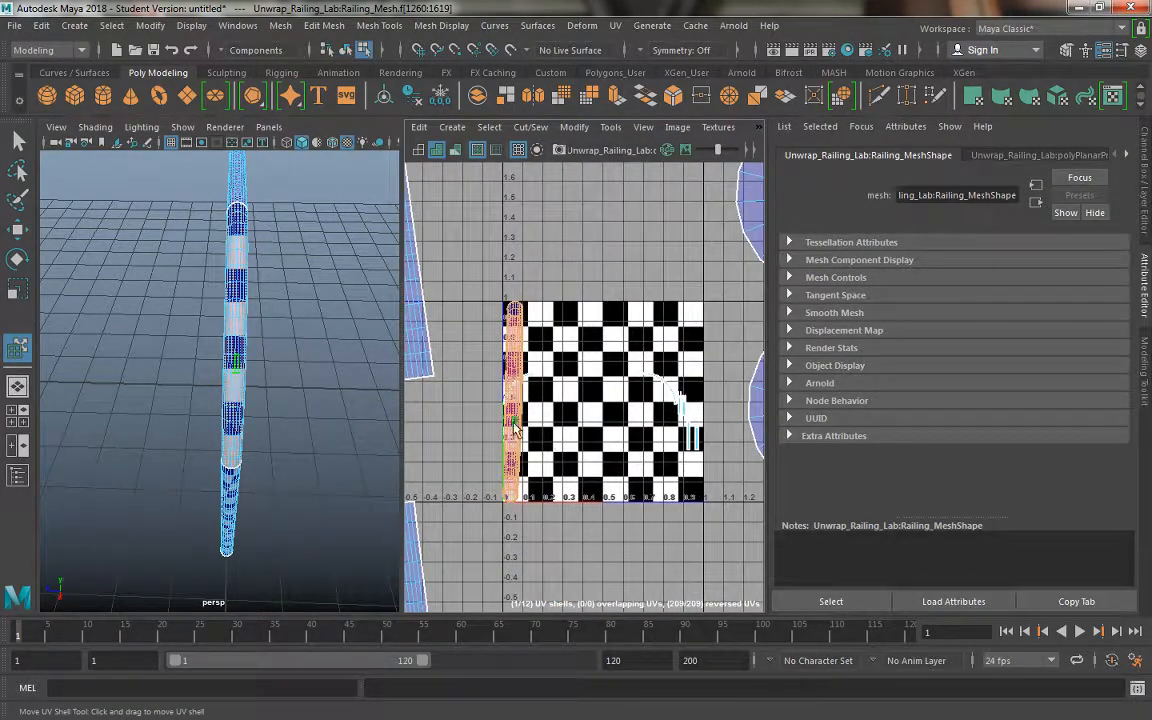
pyautogui.click(512, 423)
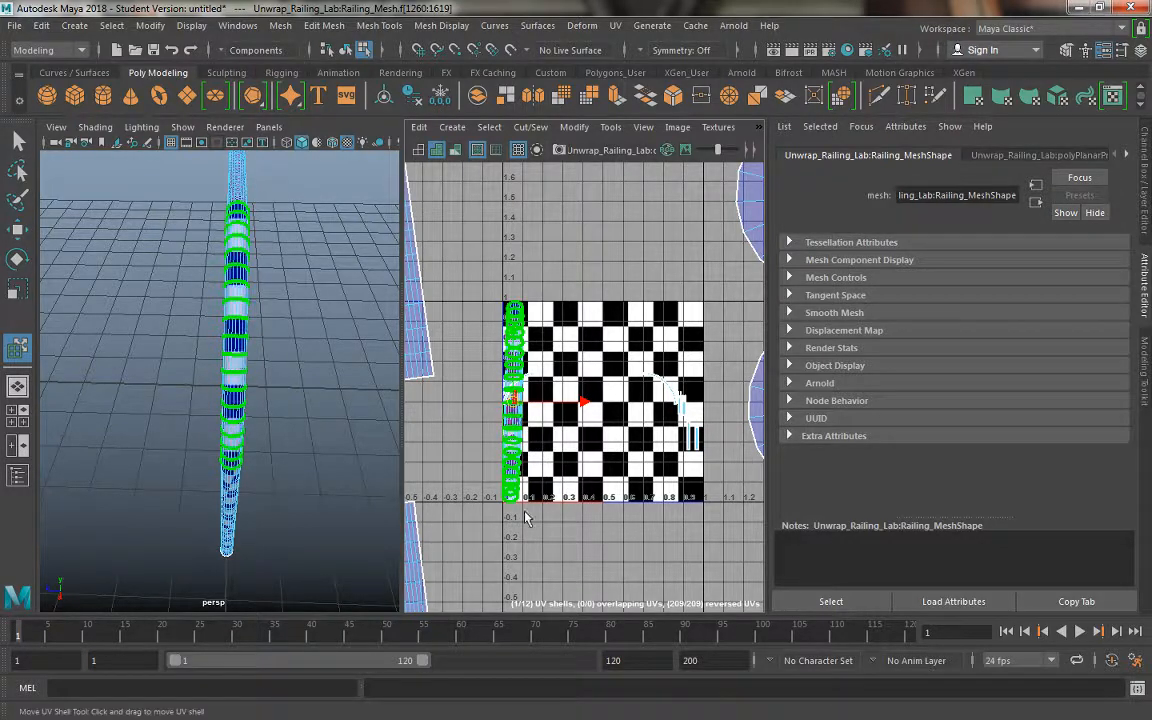
pyautogui.moveTo(527, 505); pyautogui.dragTo(575, 625)
pyautogui.keyDown('alt'); pyautogui.moveTo(530, 603); pyautogui.dragTo(530, 403, button='middle'); pyautogui.keyUp('alt')
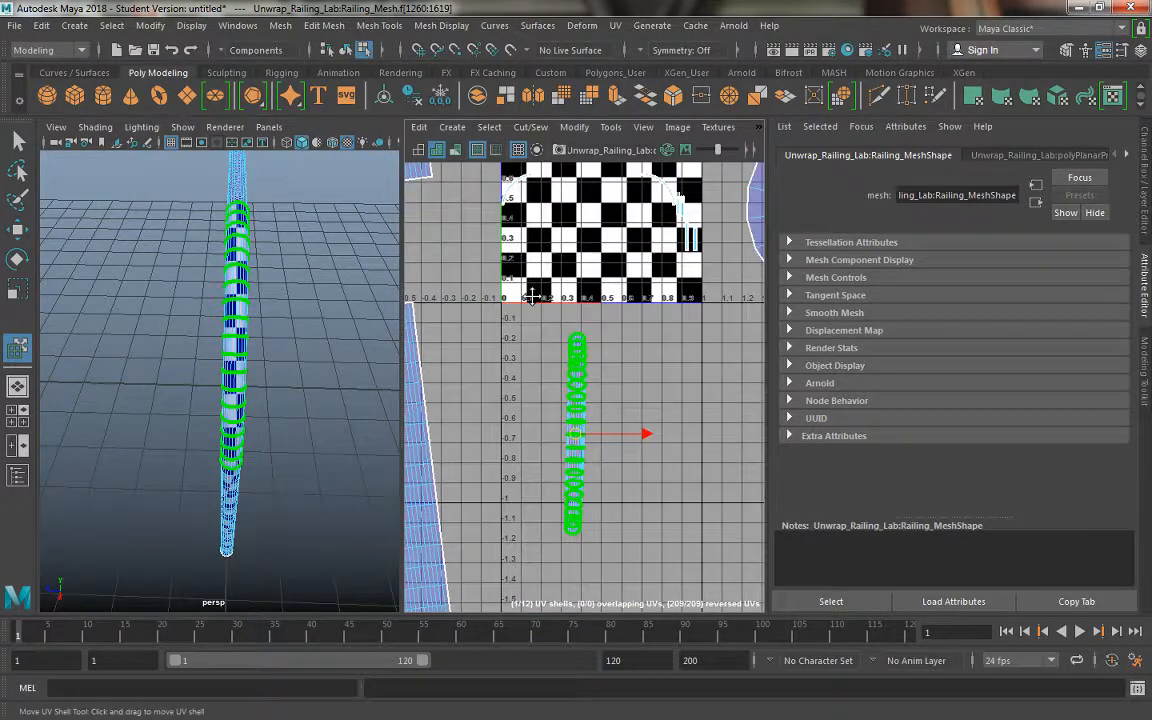
pyautogui.keyDown('alt'); pyautogui.moveTo(555, 437); pyautogui.dragTo(640, 507, button='right'); pyautogui.keyUp('alt')
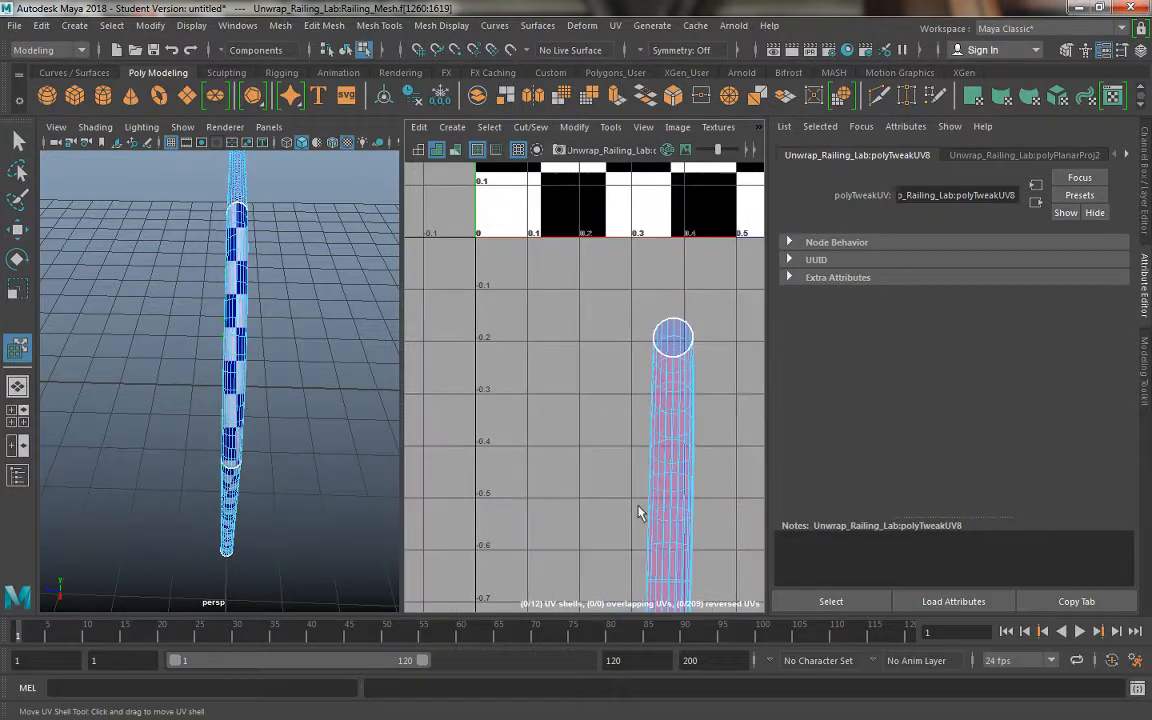
pyautogui.click(584, 376)
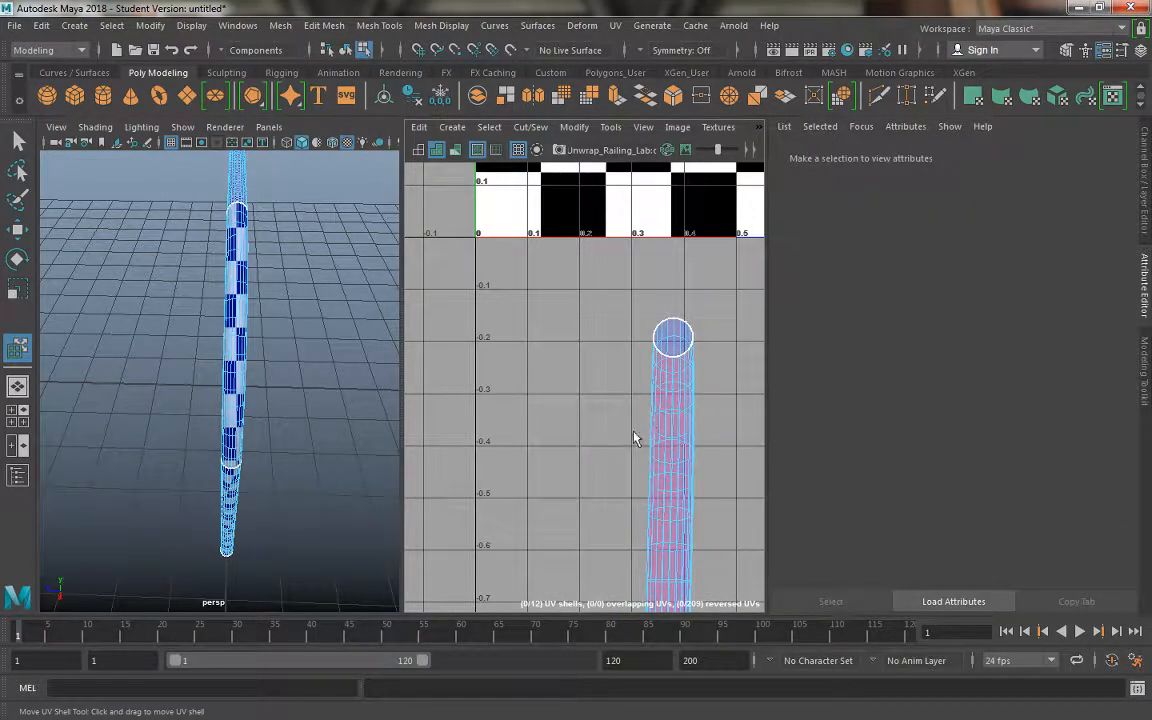
pyautogui.keyDown('alt'); pyautogui.moveTo(582, 381); pyautogui.dragTo(545, 296, button='right'); pyautogui.keyUp('alt')
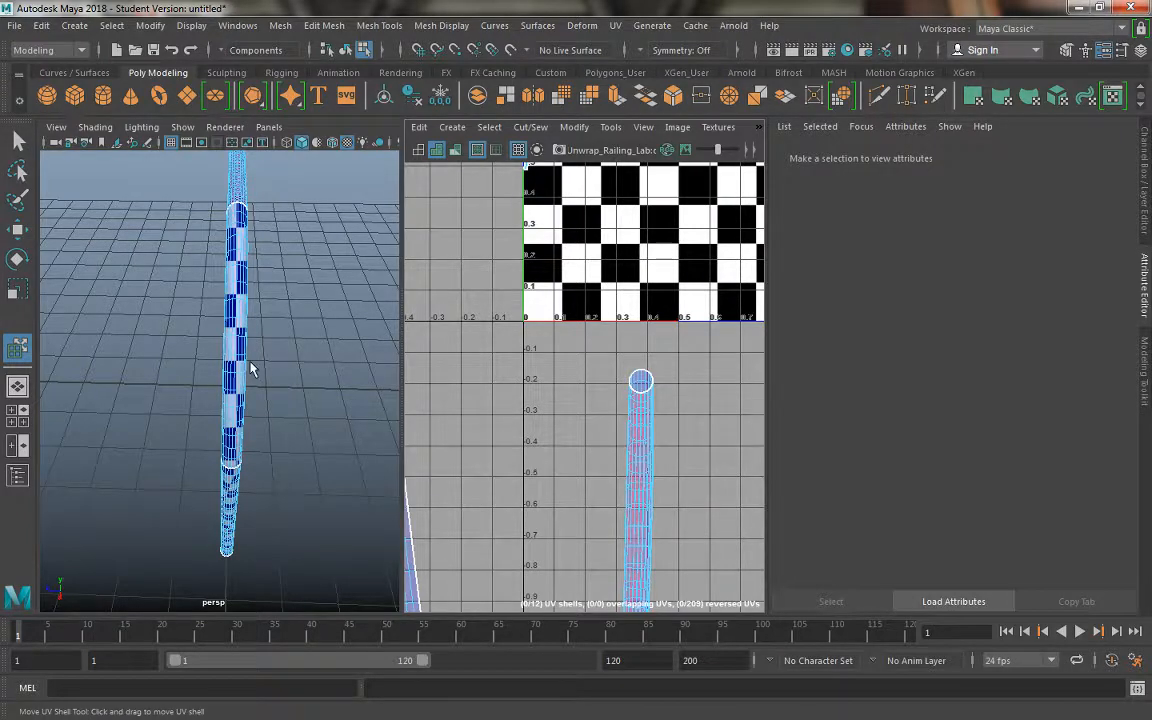
# Step: Select the lengthwise edge loop on the bend that lines up with the leg's UV seam and cut the UVs along it
pyautogui.keyDown('alt'); pyautogui.moveTo(249, 363); pyautogui.dragTo(464, 299); pyautogui.keyUp('alt')
pyautogui.keyDown('alt'); pyautogui.moveTo(168, 344); pyautogui.dragTo(216, 342, button='right'); pyautogui.keyUp('alt')
pyautogui.keyDown('alt'); pyautogui.moveTo(216, 342); pyautogui.dragTo(292, 397); pyautogui.keyUp('alt')
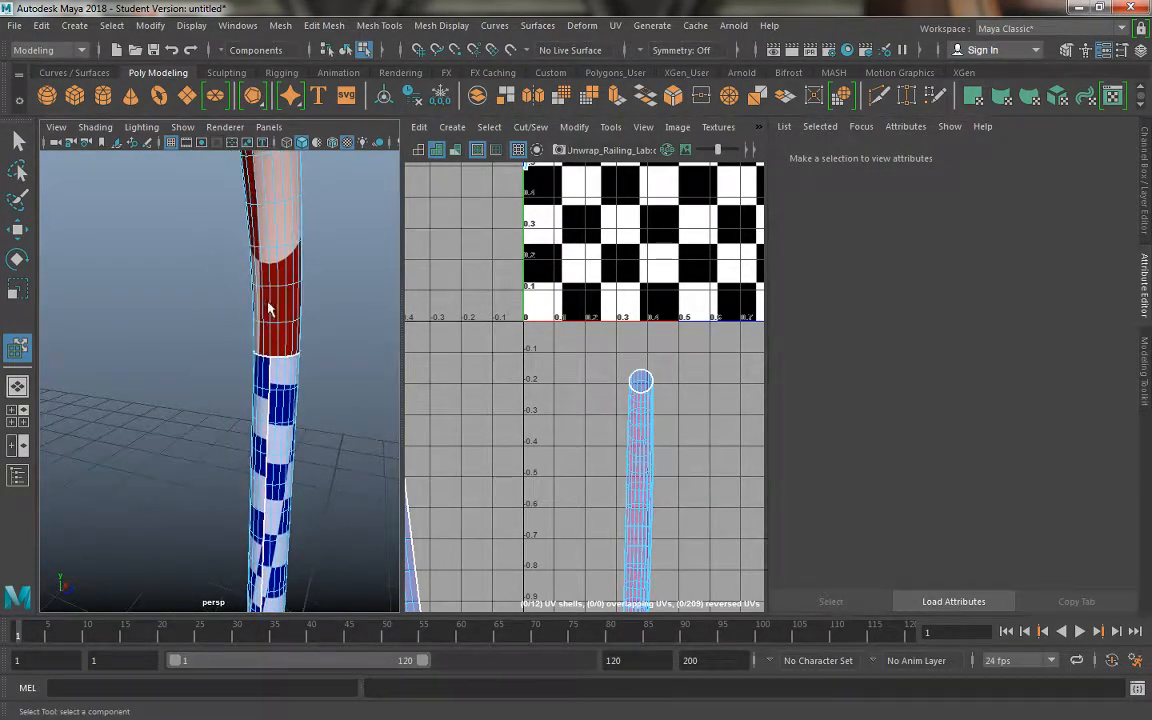
pyautogui.keyDown('alt'); pyautogui.moveTo(269, 311); pyautogui.dragTo(295, 287); pyautogui.keyUp('alt')
pyautogui.keyDown('alt'); pyautogui.moveTo(206, 326); pyautogui.dragTo(252, 247, button='middle'); pyautogui.keyUp('alt')
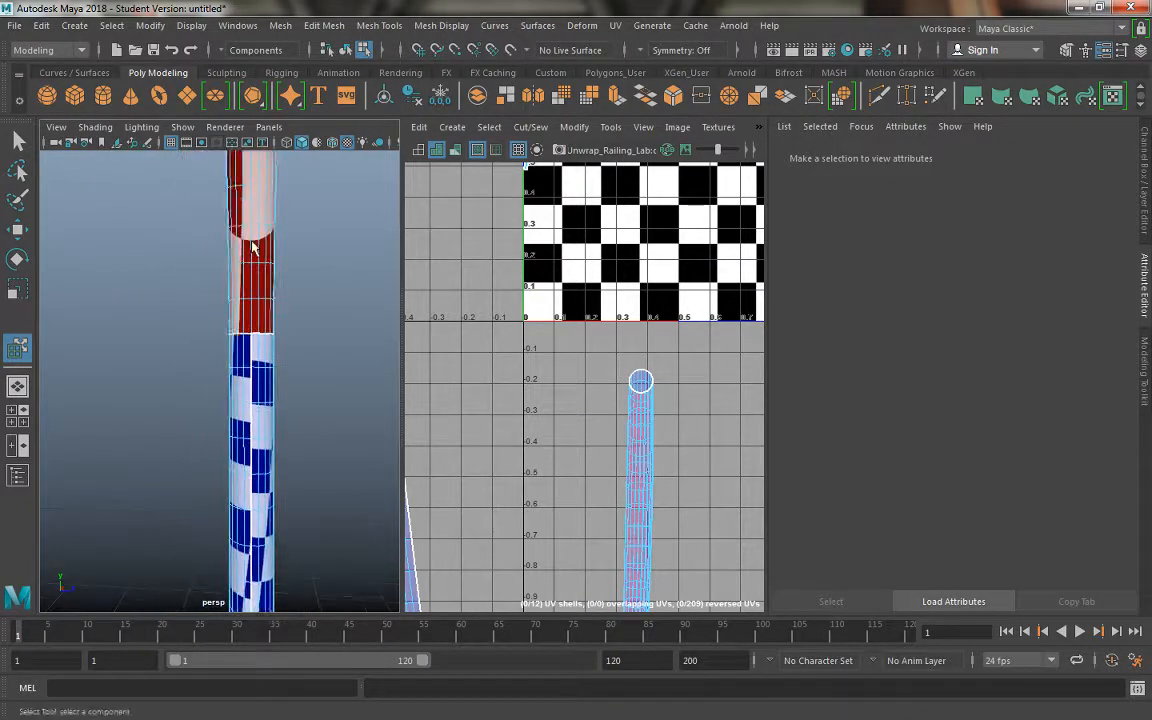
pyautogui.keyDown('alt'); pyautogui.moveTo(252, 247); pyautogui.dragTo(318, 422, button='right'); pyautogui.keyUp('alt')
pyautogui.keyDown('alt'); pyautogui.moveTo(311, 316); pyautogui.dragTo(251, 376, button='middle'); pyautogui.keyUp('alt')
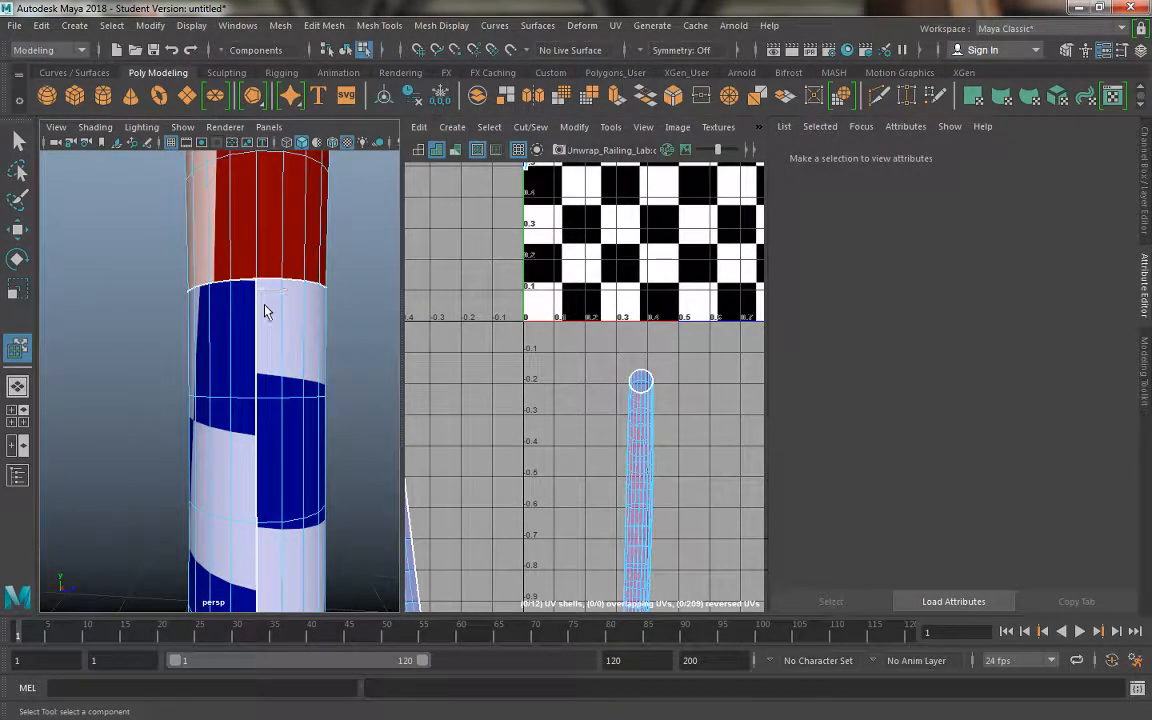
pyautogui.rightClick(253, 243)
pyautogui.click(256, 255)
pyautogui.keyDown('alt'); pyautogui.moveTo(240, 252); pyautogui.dragTo(205, 290); pyautogui.keyUp('alt')
pyautogui.keyDown('alt'); pyautogui.moveTo(92, 273); pyautogui.dragTo(159, 283, button='right'); pyautogui.keyUp('alt')
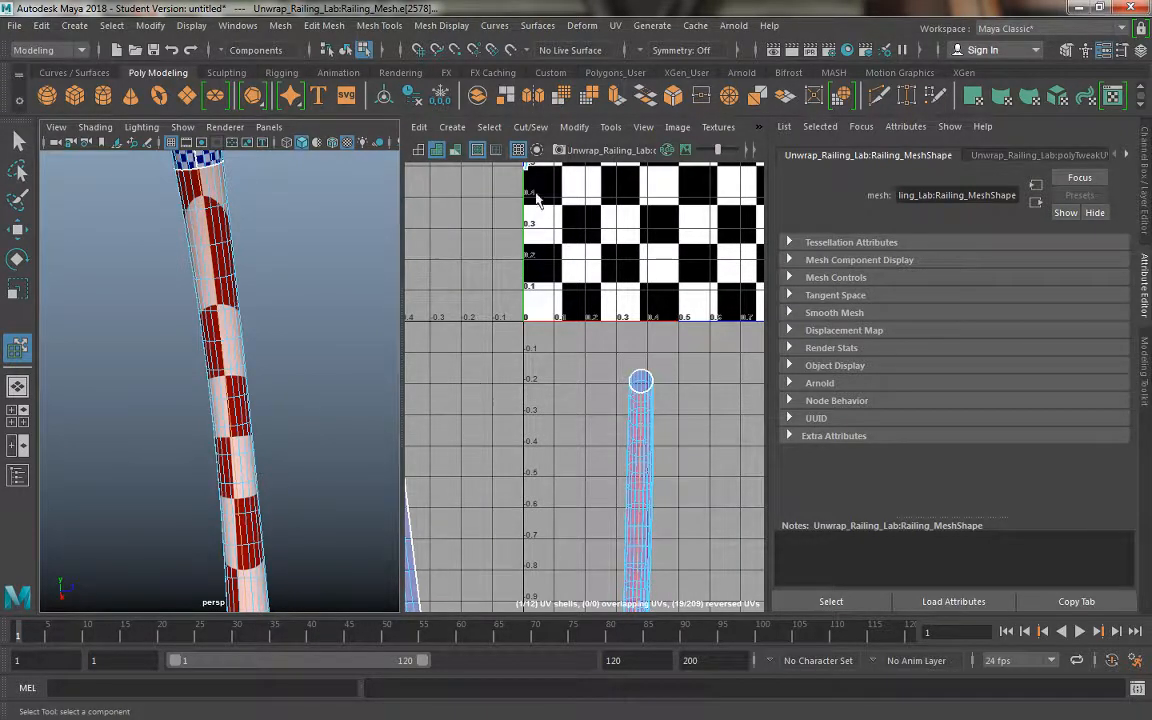
pyautogui.click(529, 128)
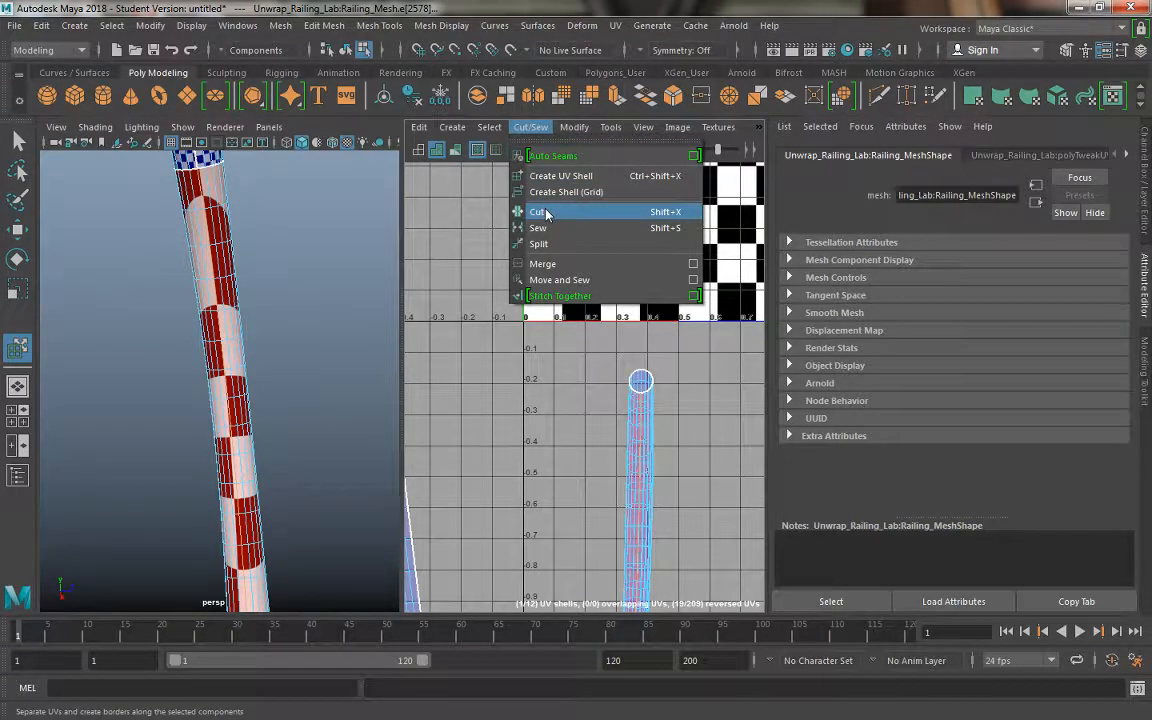
pyautogui.click(546, 213)
# Step: Pick the cut bend's UV shell with the Move UV Shell tool and flatten it with the Unfold brush
pyautogui.click(574, 127)
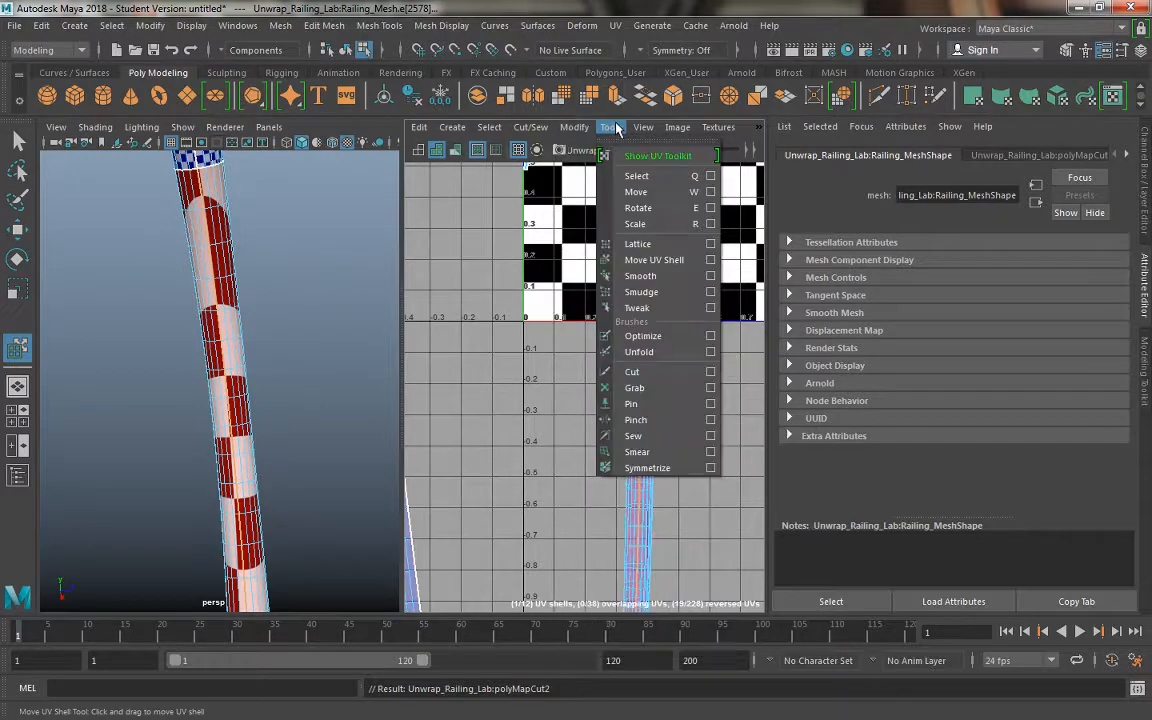
pyautogui.click(600, 236)
pyautogui.click(635, 410)
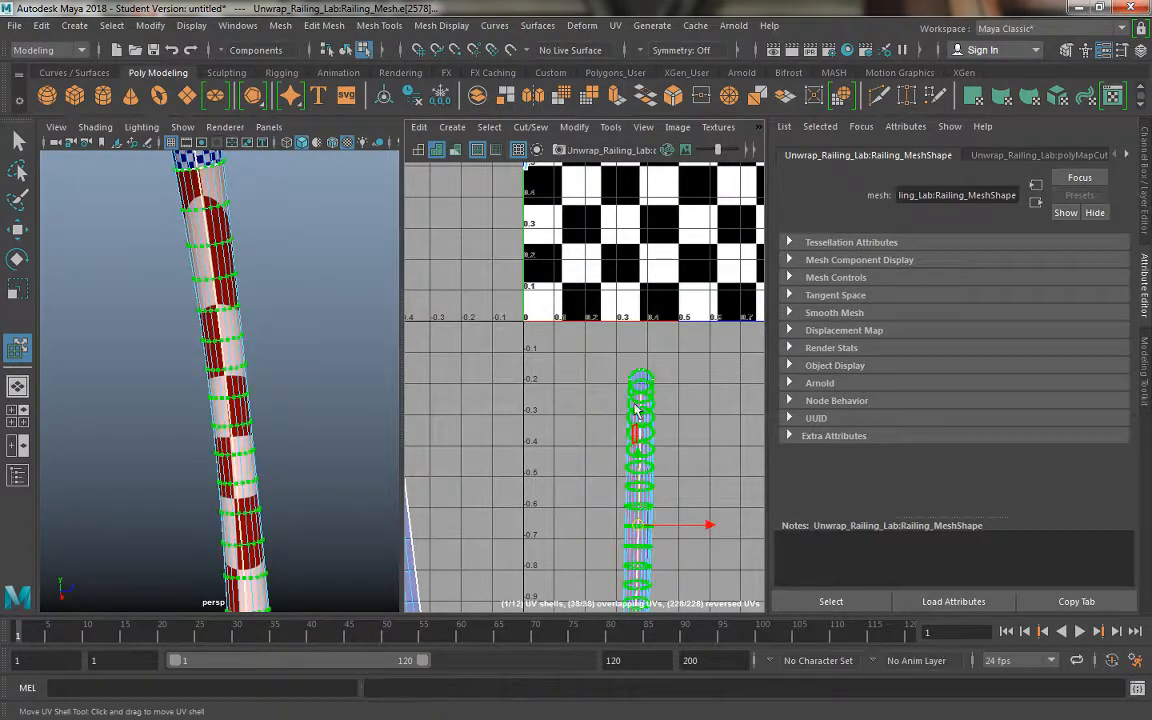
pyautogui.click(610, 127)
pyautogui.click(639, 351)
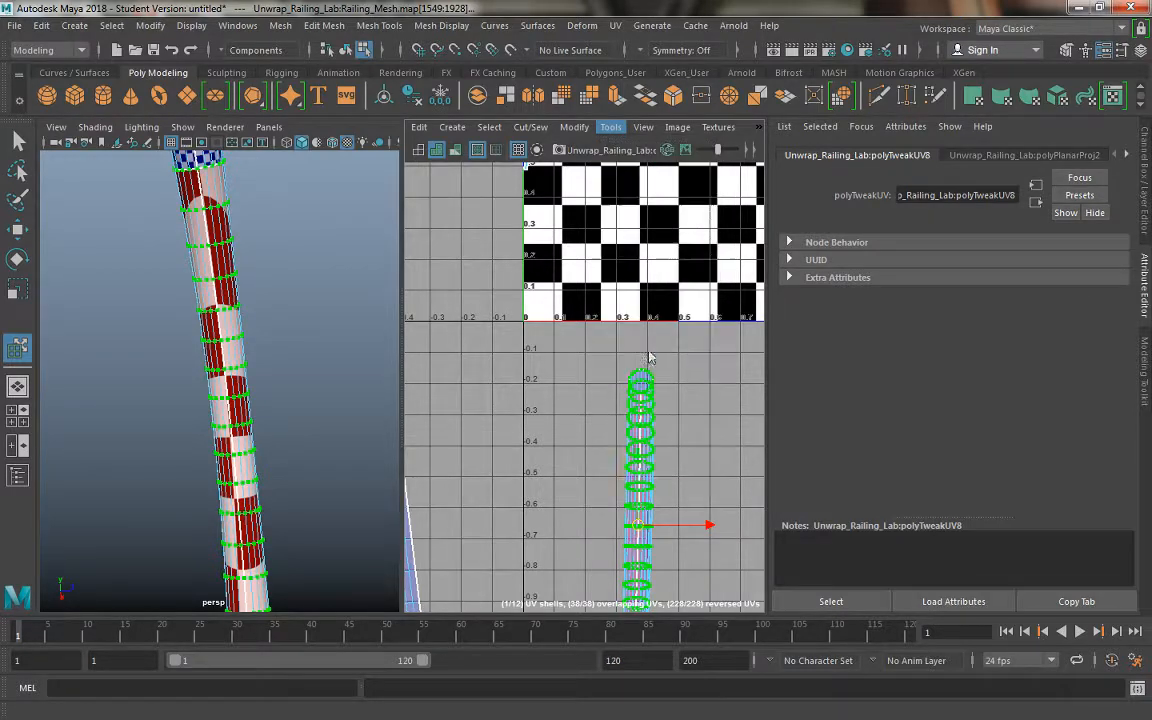
pyautogui.scroll(-4, 643, 470)
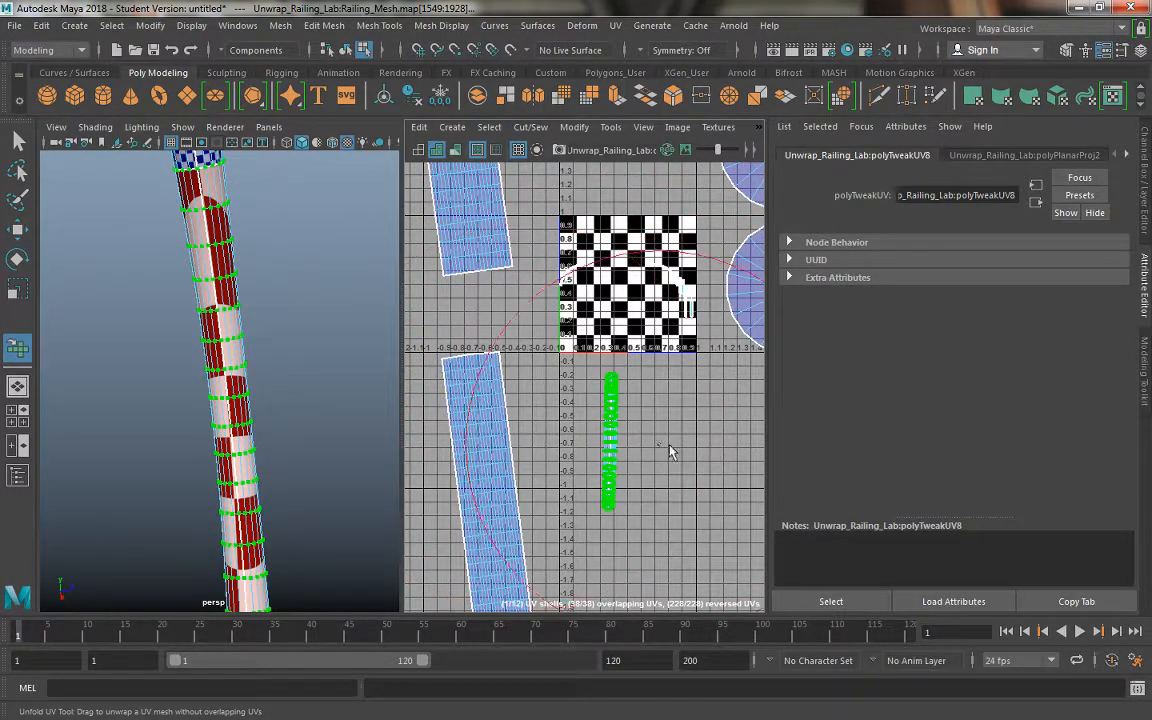
pyautogui.moveTo(617, 450)
pyautogui.mouseDown()
pyautogui.moveTo(607, 532)
pyautogui.moveTo(604, 405)
pyautogui.moveTo(614, 547)
pyautogui.moveTo(627, 540)
pyautogui.moveTo(607, 398)
pyautogui.moveTo(614, 482)
pyautogui.mouseUp()
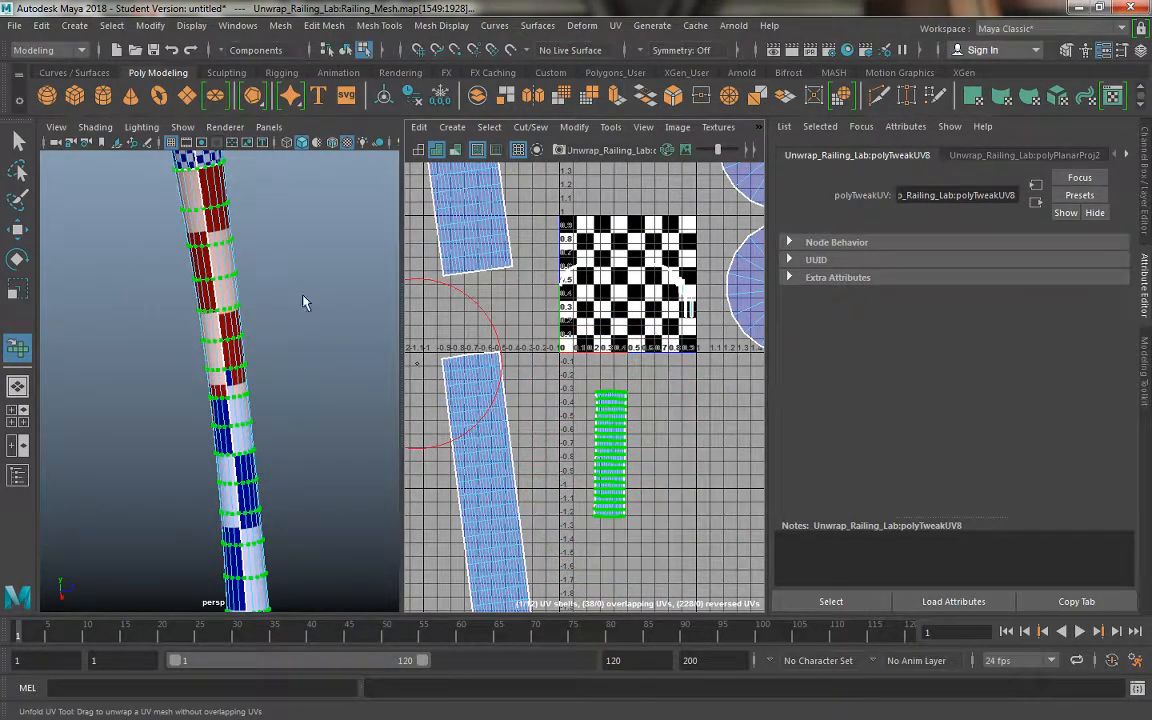
# Step: Return to object mode and examine the checker pattern on the unfolded bend from several angles
pyautogui.moveTo(216, 207); pyautogui.dragTo(262, 186, button='right')
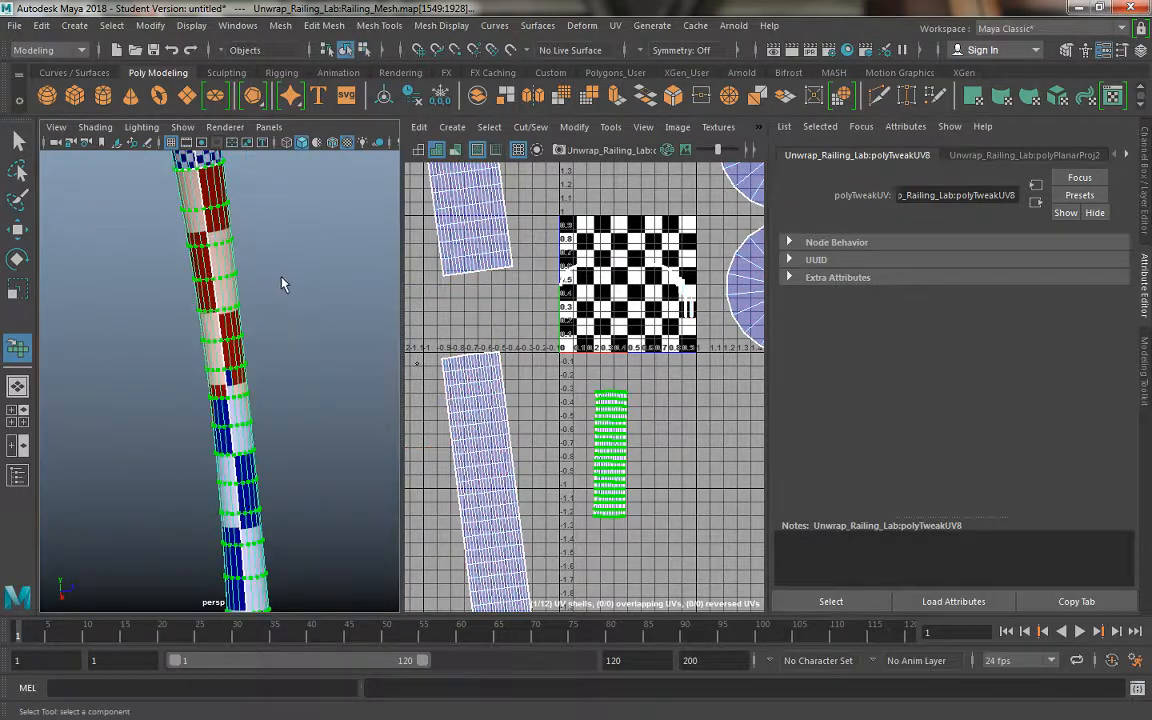
pyautogui.click(303, 340)
pyautogui.moveTo(303, 342)
pyautogui.keyDown('alt'); pyautogui.mouseDown()
pyautogui.moveTo(212, 358)
pyautogui.moveTo(303, 319)
pyautogui.mouseUp(); pyautogui.keyUp('alt')
pyautogui.click(303, 319)
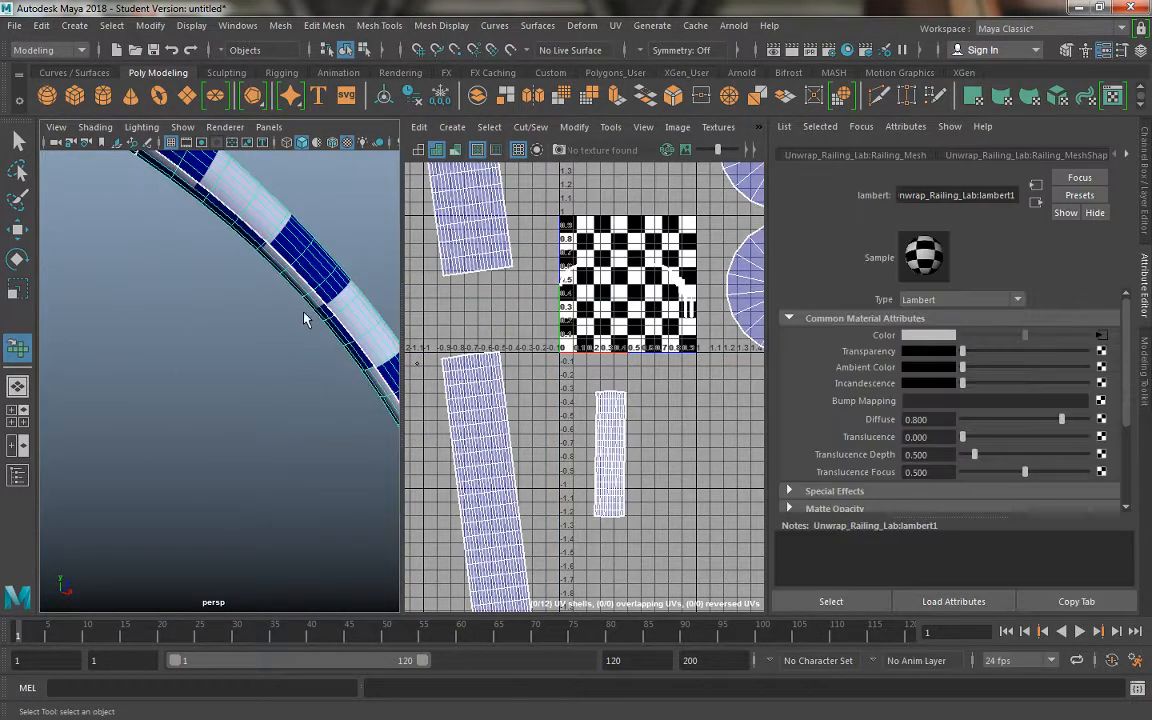
pyautogui.keyDown('alt'); pyautogui.moveTo(303, 319); pyautogui.dragTo(200, 383, button='right'); pyautogui.keyUp('alt')
pyautogui.keyDown('alt'); pyautogui.moveTo(229, 303); pyautogui.dragTo(281, 241); pyautogui.keyUp('alt')
pyautogui.moveTo(205, 389)
pyautogui.keyDown('alt'); pyautogui.mouseDown()
pyautogui.moveTo(249, 386)
pyautogui.moveTo(249, 427)
pyautogui.moveTo(211, 406)
pyautogui.moveTo(180, 411)
pyautogui.moveTo(166, 337)
pyautogui.moveTo(136, 337)
pyautogui.moveTo(249, 404)
pyautogui.moveTo(251, 277)
pyautogui.moveTo(303, 437)
pyautogui.moveTo(268, 468)
pyautogui.moveTo(257, 337)
pyautogui.moveTo(221, 401)
pyautogui.moveTo(236, 397)
pyautogui.moveTo(221, 375)
pyautogui.mouseUp(); pyautogui.keyUp('alt')
pyautogui.click(193, 415)
pyautogui.click(257, 337)
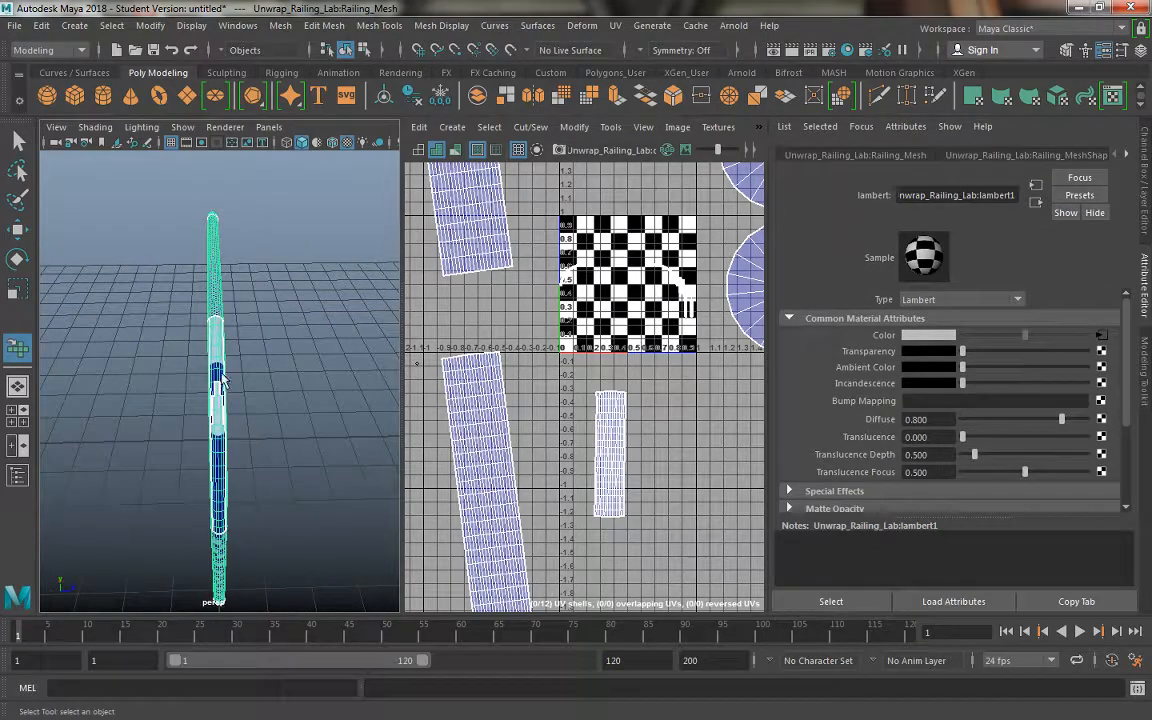
# Step: Switch to face selection and select the faces of the second bend between the top bar and its leg
pyautogui.moveTo(225, 358); pyautogui.dragTo(191, 357, button='right')
pyautogui.keyDown('alt'); pyautogui.moveTo(142, 357); pyautogui.dragTo(162, 298); pyautogui.keyUp('alt')
pyautogui.keyDown('alt'); pyautogui.moveTo(162, 298); pyautogui.dragTo(187, 356, button='right'); pyautogui.keyUp('alt')
pyautogui.keyDown('alt'); pyautogui.moveTo(187, 356); pyautogui.dragTo(150, 311); pyautogui.keyUp('alt')
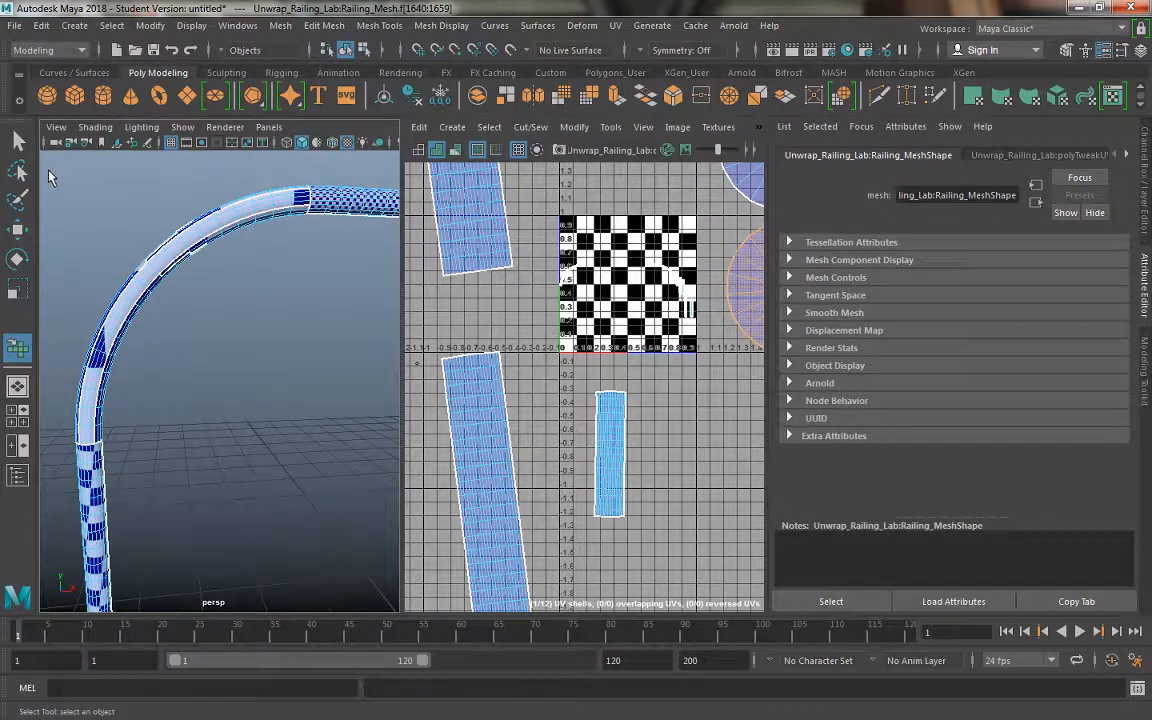
pyautogui.moveTo(49, 170); pyautogui.dragTo(222, 388)
pyautogui.moveTo(292, 447); pyautogui.dragTo(166, 355)
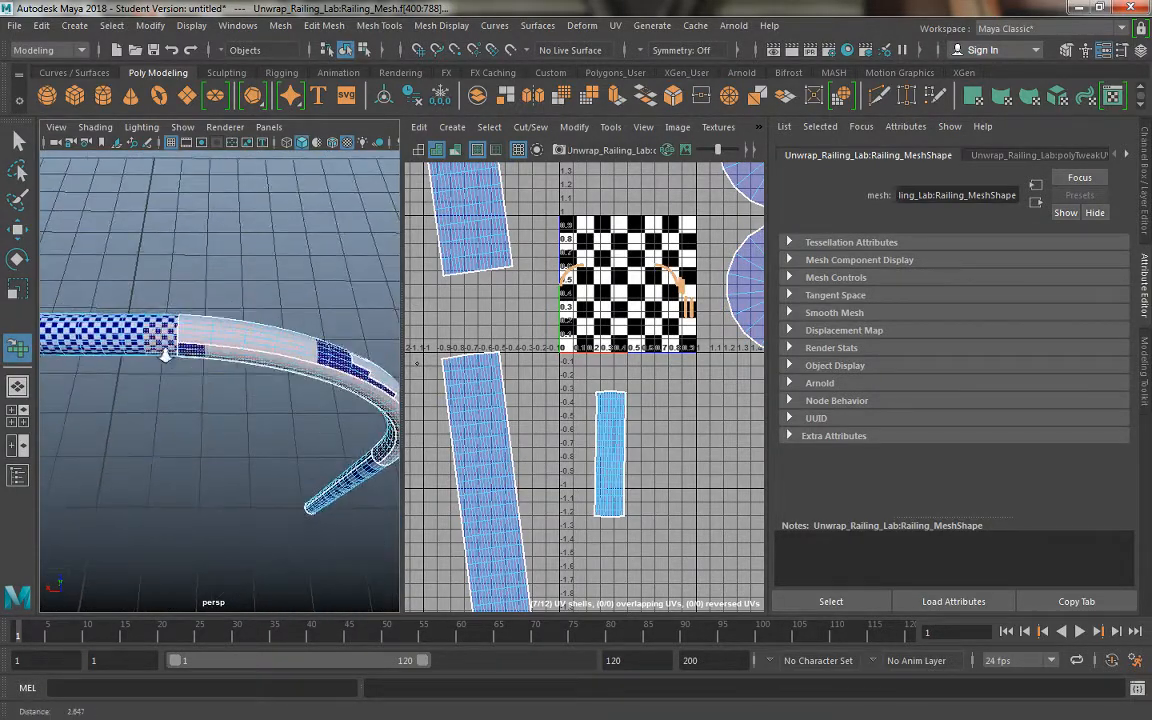
pyautogui.keyDown('alt'); pyautogui.moveTo(165, 355); pyautogui.dragTo(206, 404, button='right'); pyautogui.keyUp('alt')
pyautogui.keyDown('alt'); pyautogui.moveTo(206, 404); pyautogui.dragTo(170, 338); pyautogui.keyUp('alt')
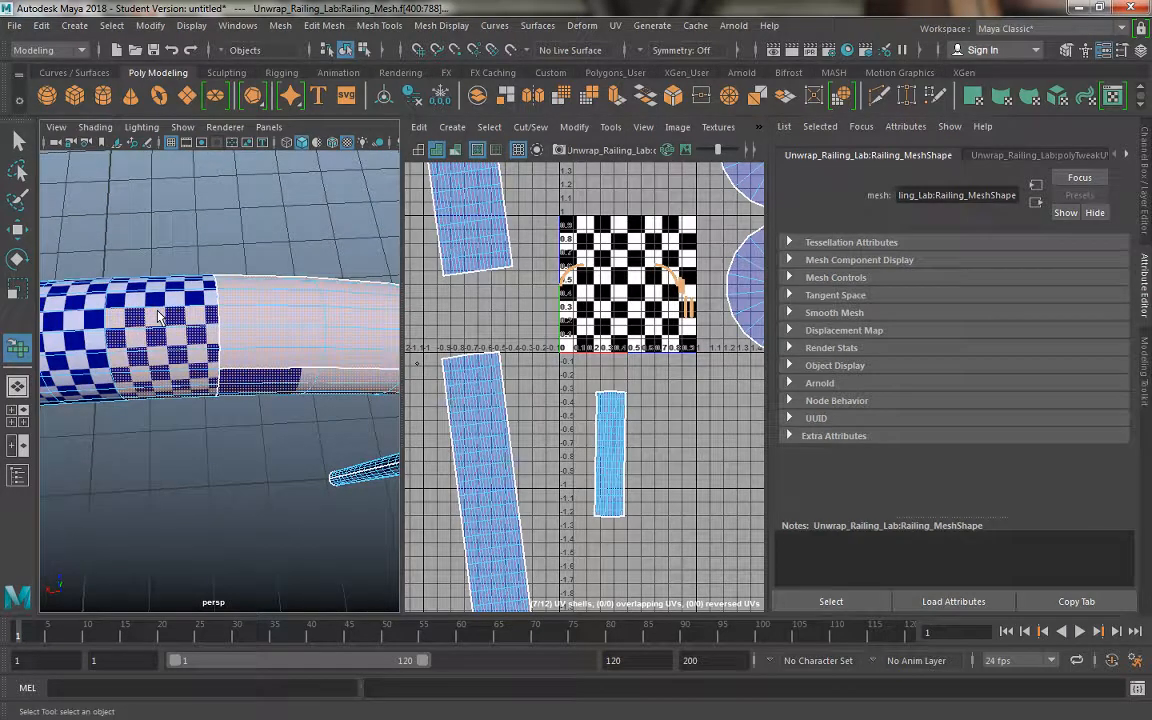
# Step: Deselect the stray faces beyond the ends of the second bend so only the bend's own faces stay selected
pyautogui.keyDown('ctrl'); pyautogui.click(159, 364); pyautogui.keyUp('ctrl')
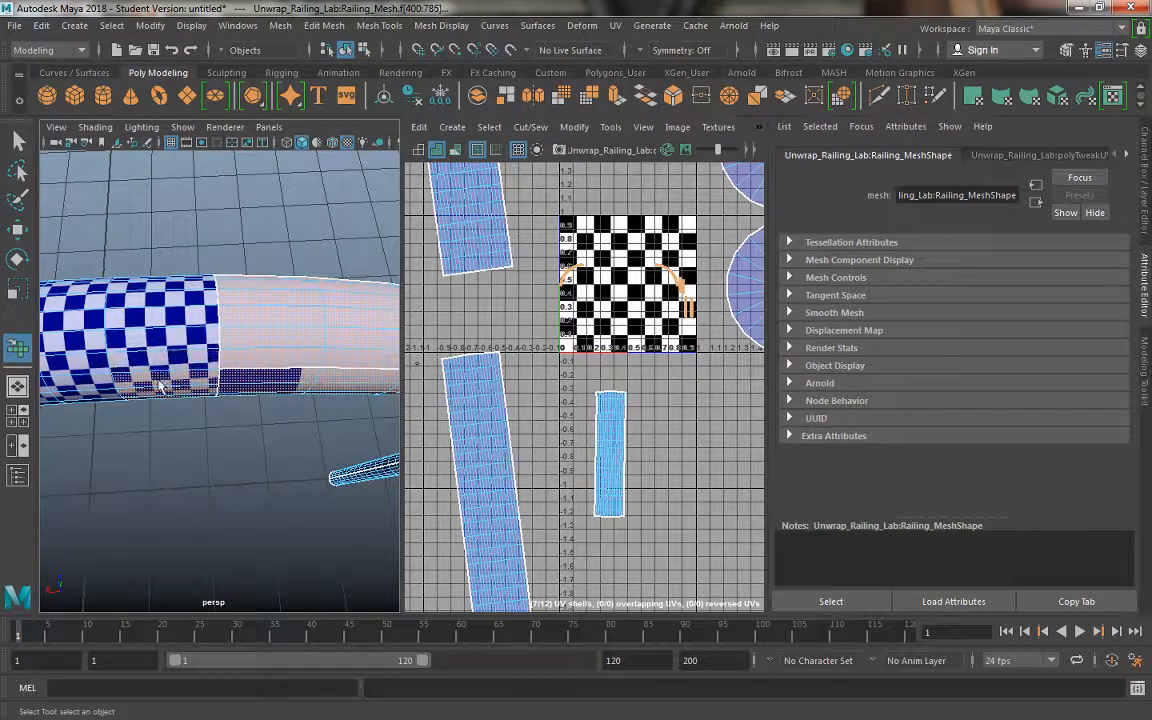
pyautogui.keyDown('alt'); pyautogui.moveTo(160, 386); pyautogui.dragTo(138, 332); pyautogui.keyUp('alt')
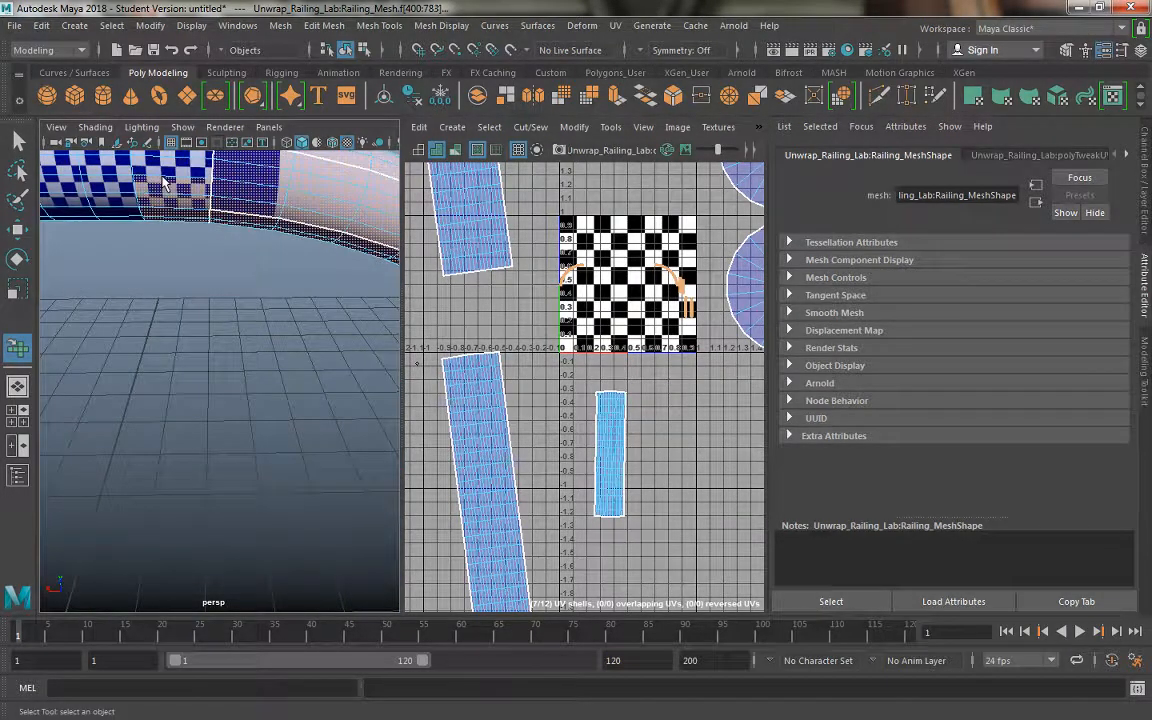
pyautogui.keyDown('alt'); pyautogui.moveTo(161, 280); pyautogui.dragTo(149, 226); pyautogui.keyUp('alt')
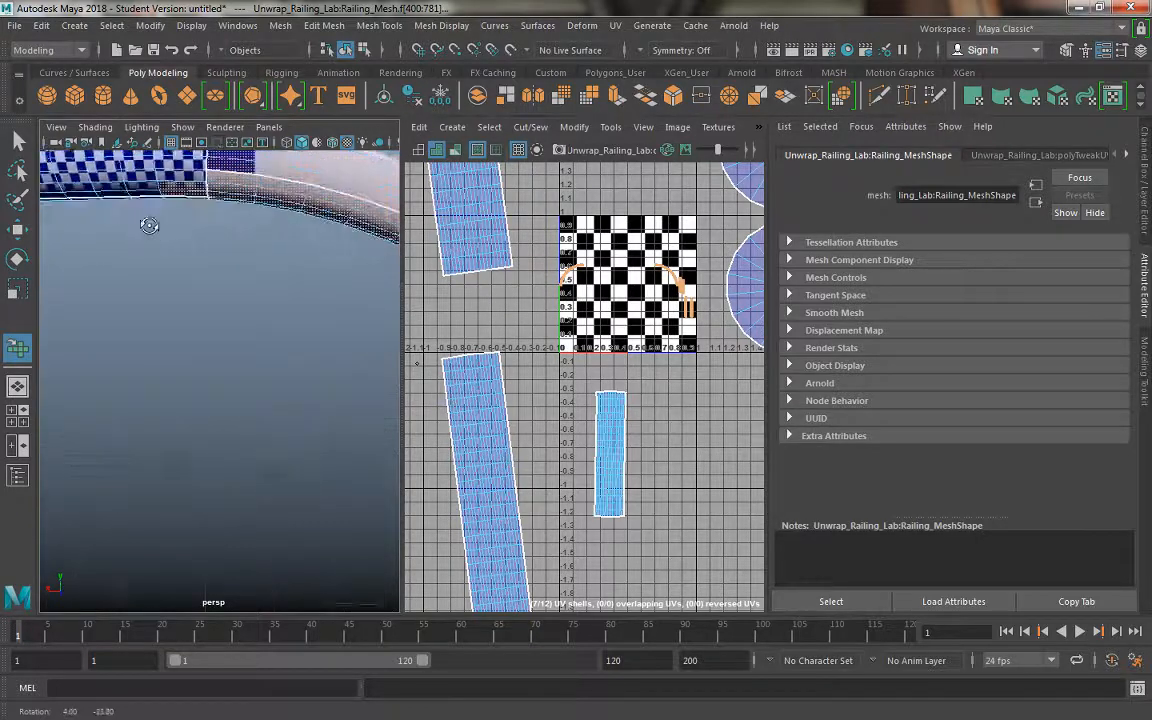
pyautogui.scroll(-3, 149, 185)
pyautogui.scroll(2, 152, 185)
pyautogui.keyDown('ctrl'); pyautogui.click(170, 196); pyautogui.keyUp('ctrl')
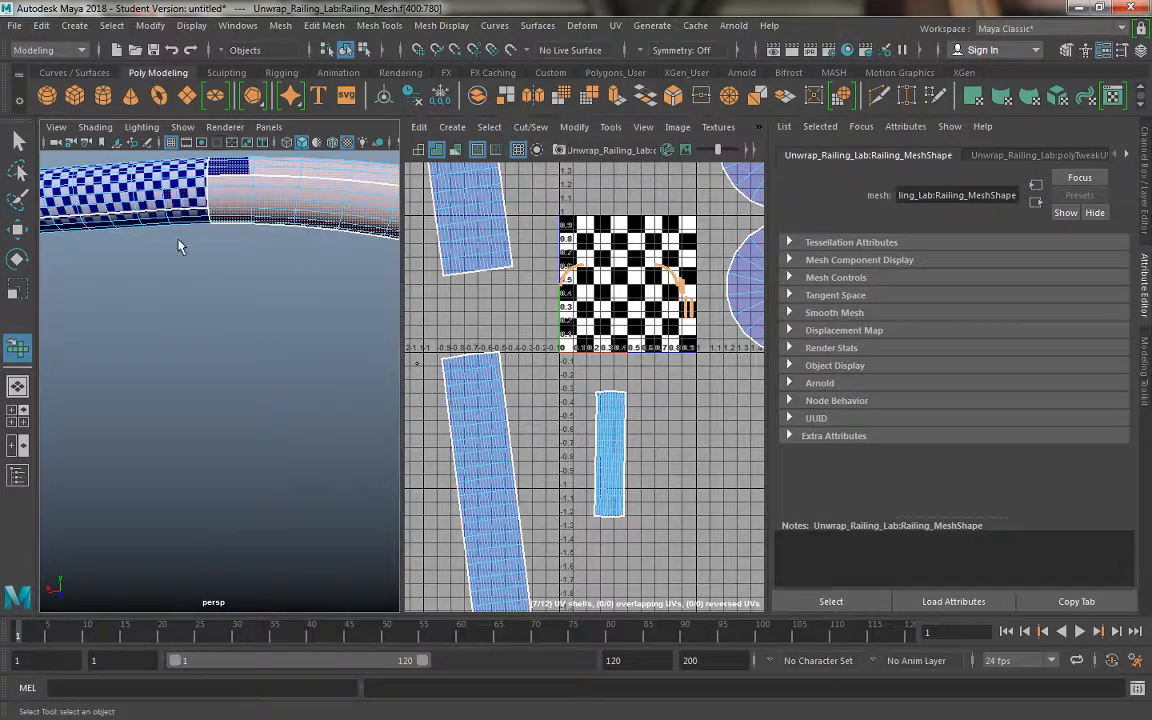
pyautogui.scroll(-3, 178, 240)
pyautogui.keyDown('alt'); pyautogui.moveTo(216, 296); pyautogui.dragTo(91, 300); pyautogui.keyUp('alt')
pyautogui.keyDown('ctrl'); pyautogui.click(204, 360); pyautogui.keyUp('ctrl')
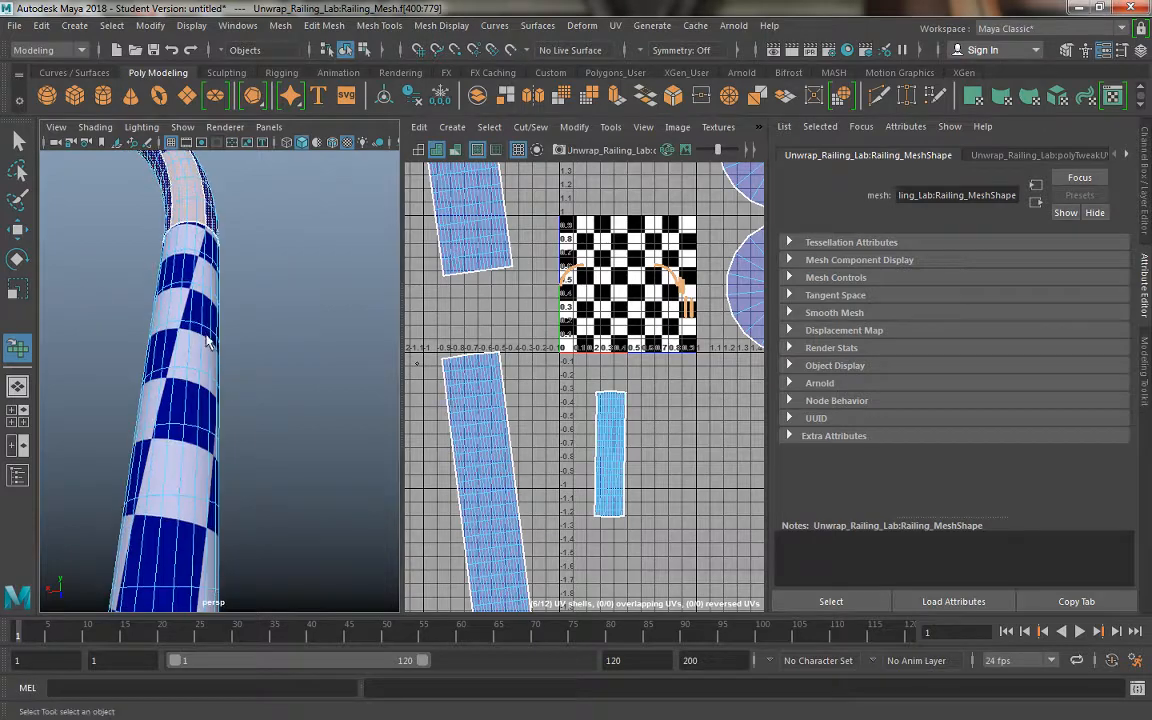
# Step: View the second bend edge-on as a straight strip and apply a Camera-based UV projection to its selected faces
pyautogui.keyDown('alt'); pyautogui.moveTo(207, 342); pyautogui.dragTo(242, 401); pyautogui.keyUp('alt')
pyautogui.keyDown('alt'); pyautogui.moveTo(242, 401); pyautogui.dragTo(255, 408, button='middle'); pyautogui.keyUp('alt')
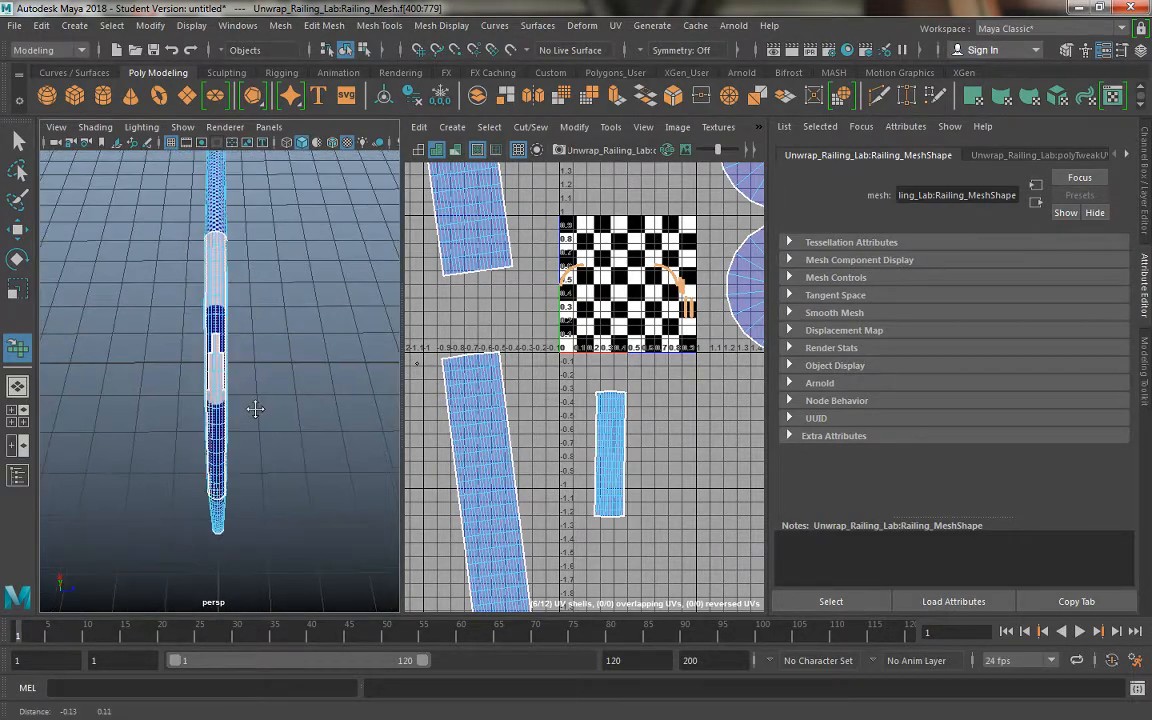
pyautogui.keyDown('alt'); pyautogui.moveTo(255, 408); pyautogui.dragTo(249, 419); pyautogui.keyUp('alt')
pyautogui.keyDown('alt'); pyautogui.moveTo(249, 419); pyautogui.dragTo(222, 415, button='right'); pyautogui.keyUp('alt')
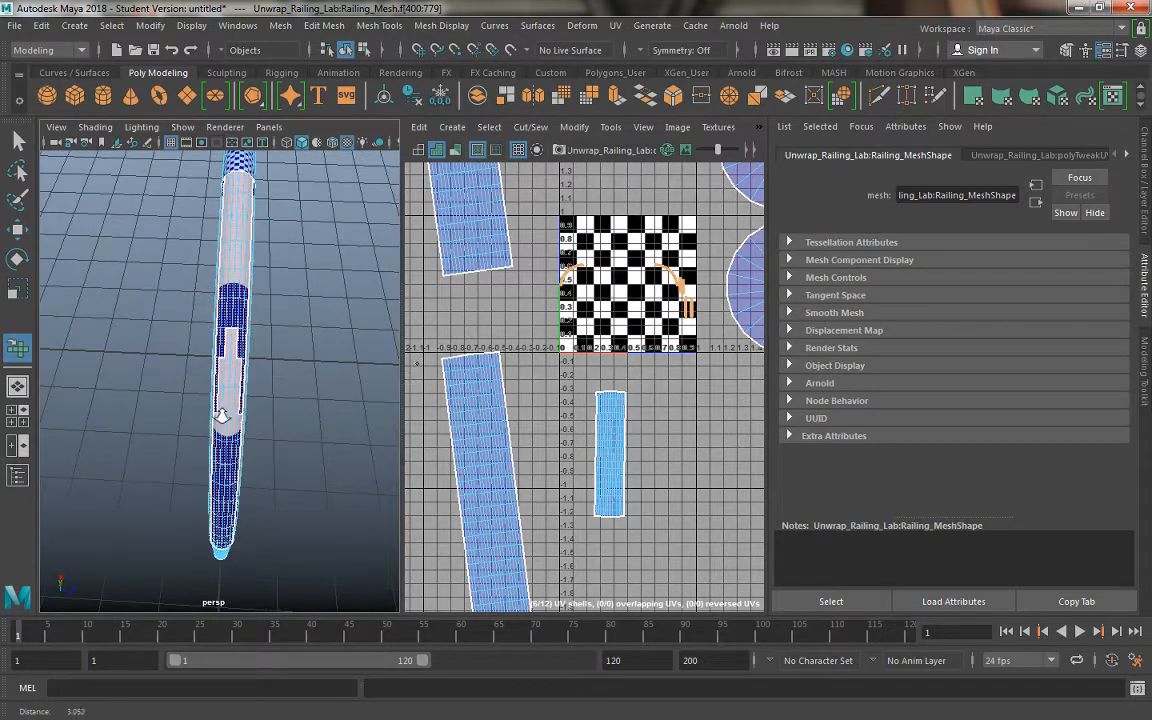
pyautogui.press('space')
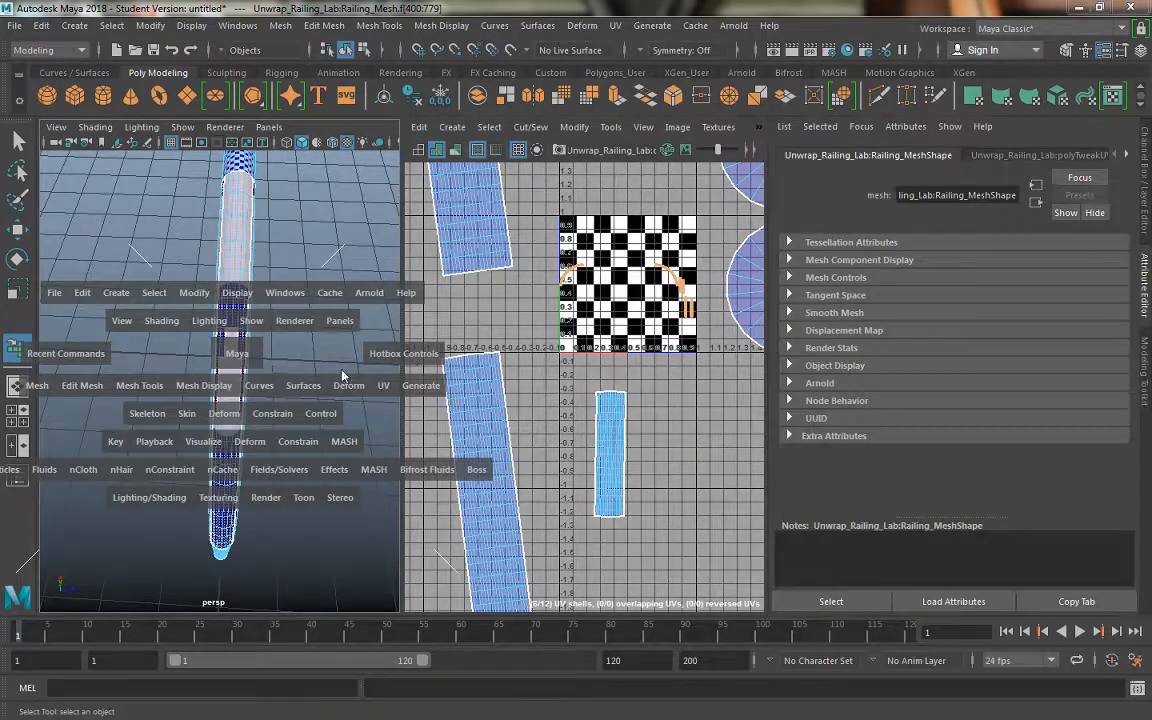
pyautogui.click(389, 387)
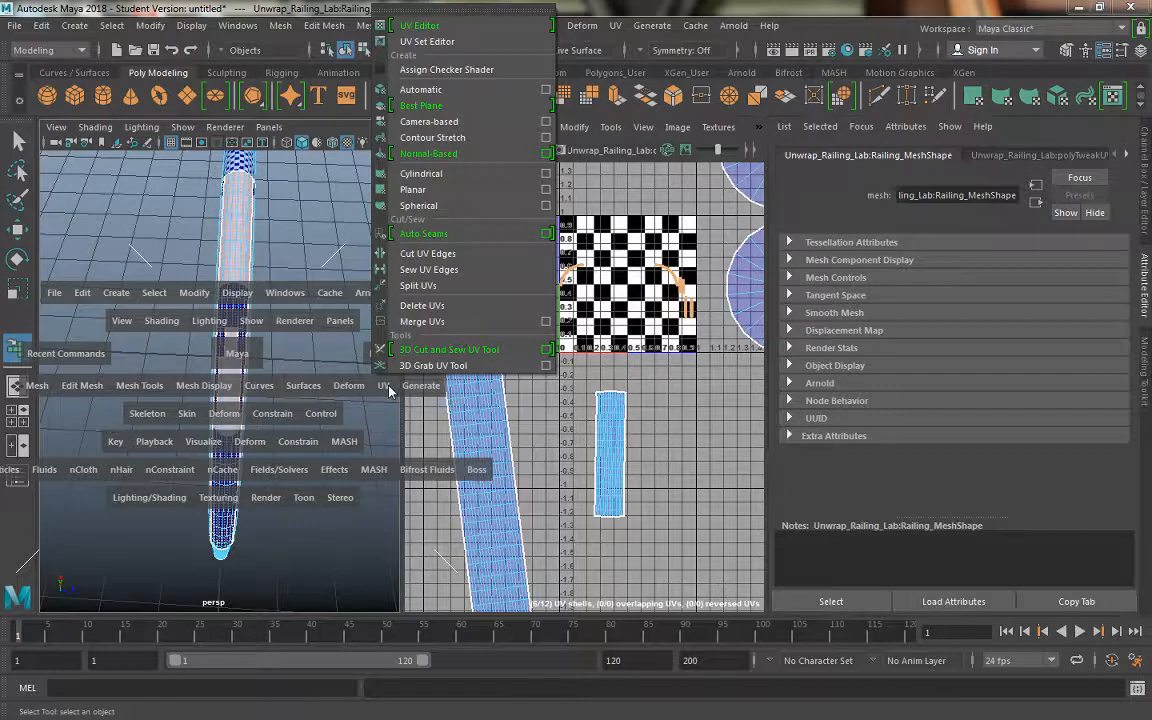
pyautogui.click(375, 118)
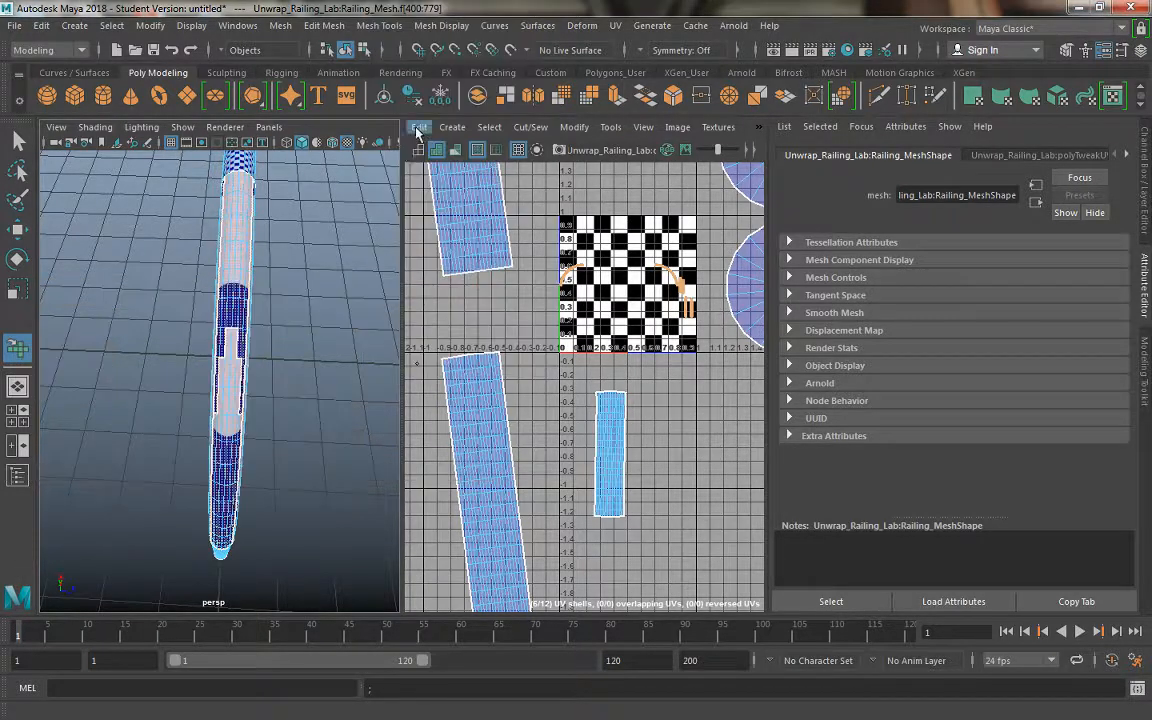
# Step: Select the second bend's lengthwise edge loop in line with the adjoining UV seam and cut the UVs along it
pyautogui.keyDown('alt'); pyautogui.moveTo(175, 362); pyautogui.dragTo(166, 389); pyautogui.keyUp('alt')
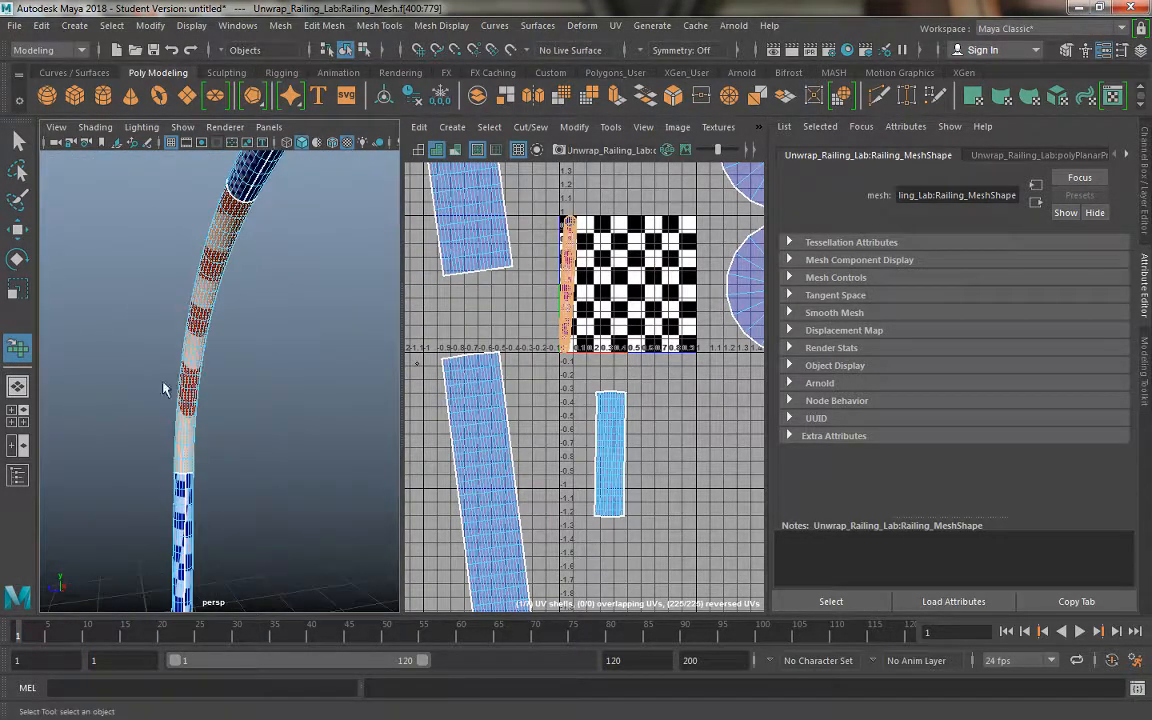
pyautogui.keyDown('alt'); pyautogui.moveTo(184, 473); pyautogui.dragTo(196, 400, button='middle'); pyautogui.keyUp('alt')
pyautogui.keyDown('alt'); pyautogui.moveTo(196, 400); pyautogui.dragTo(263, 473, button='right'); pyautogui.keyUp('alt')
pyautogui.moveTo(160, 371); pyautogui.dragTo(160, 198, button='right')
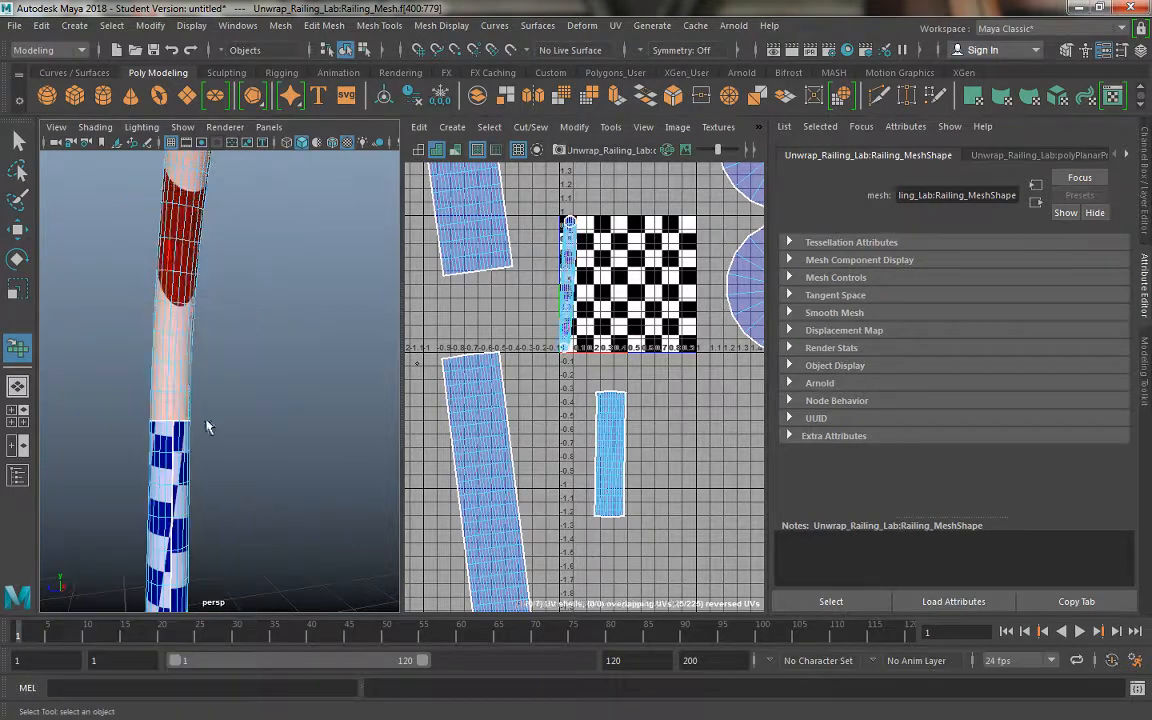
pyautogui.keyDown('alt'); pyautogui.moveTo(186, 425); pyautogui.dragTo(141, 383); pyautogui.keyUp('alt')
pyautogui.keyDown('alt'); pyautogui.moveTo(141, 383); pyautogui.dragTo(252, 520, button='right'); pyautogui.keyUp('alt')
pyautogui.click(216, 445)
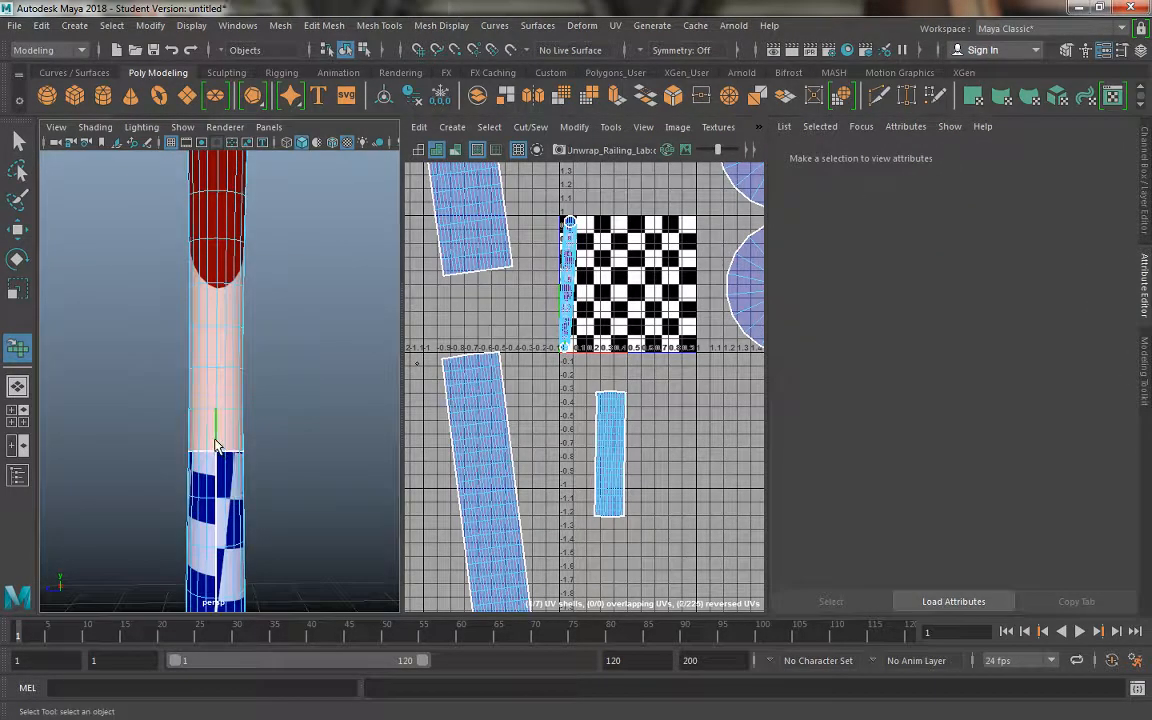
pyautogui.keyDown('alt'); pyautogui.moveTo(216, 440); pyautogui.dragTo(211, 405); pyautogui.keyUp('alt')
pyautogui.keyDown('alt'); pyautogui.moveTo(211, 405); pyautogui.dragTo(214, 379, button='right'); pyautogui.keyUp('alt')
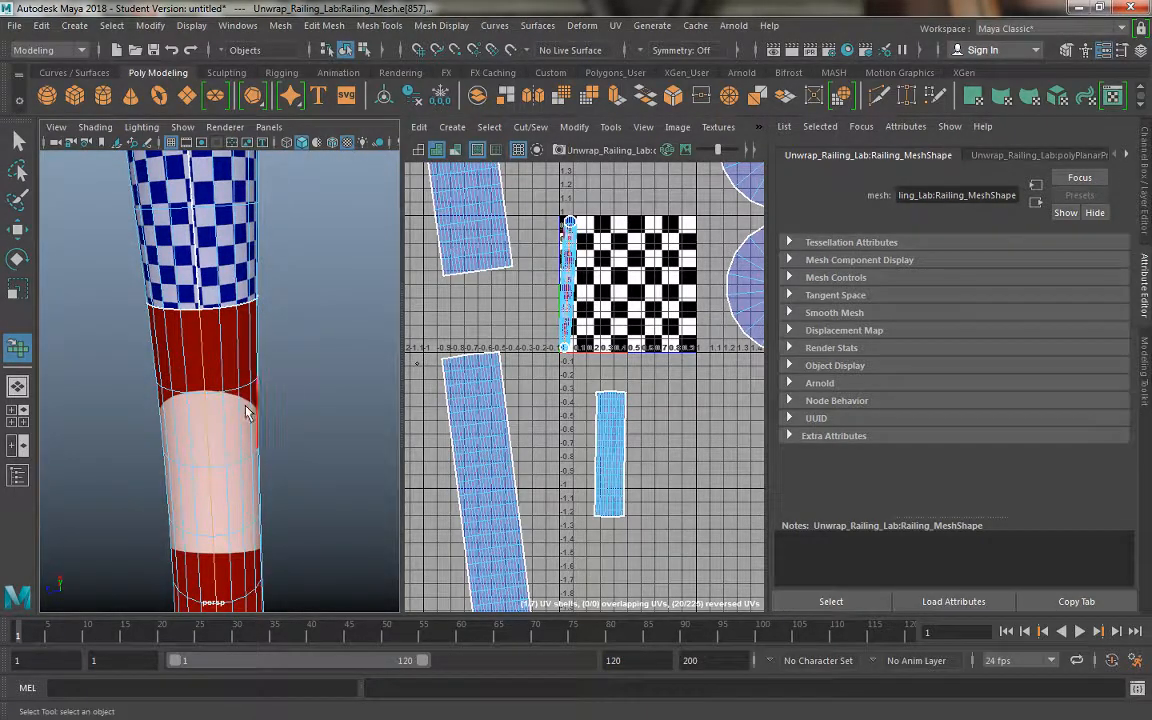
pyautogui.click(610, 127)
pyautogui.moveTo(530, 127)
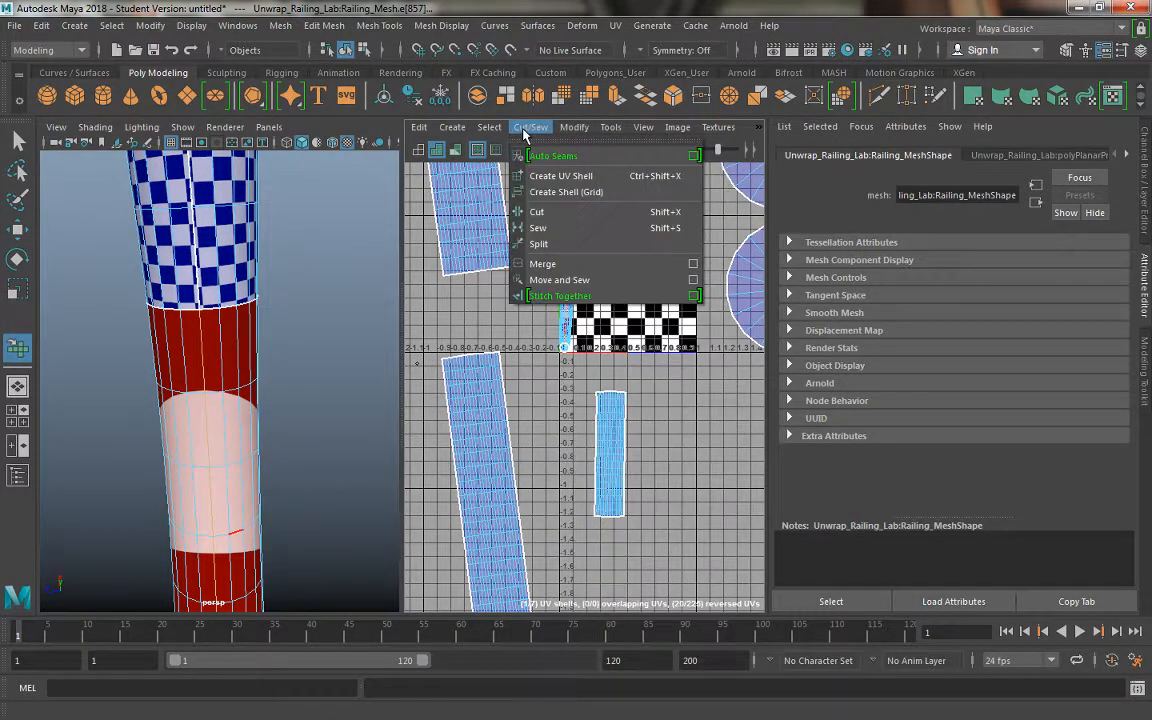
pyautogui.click(545, 212)
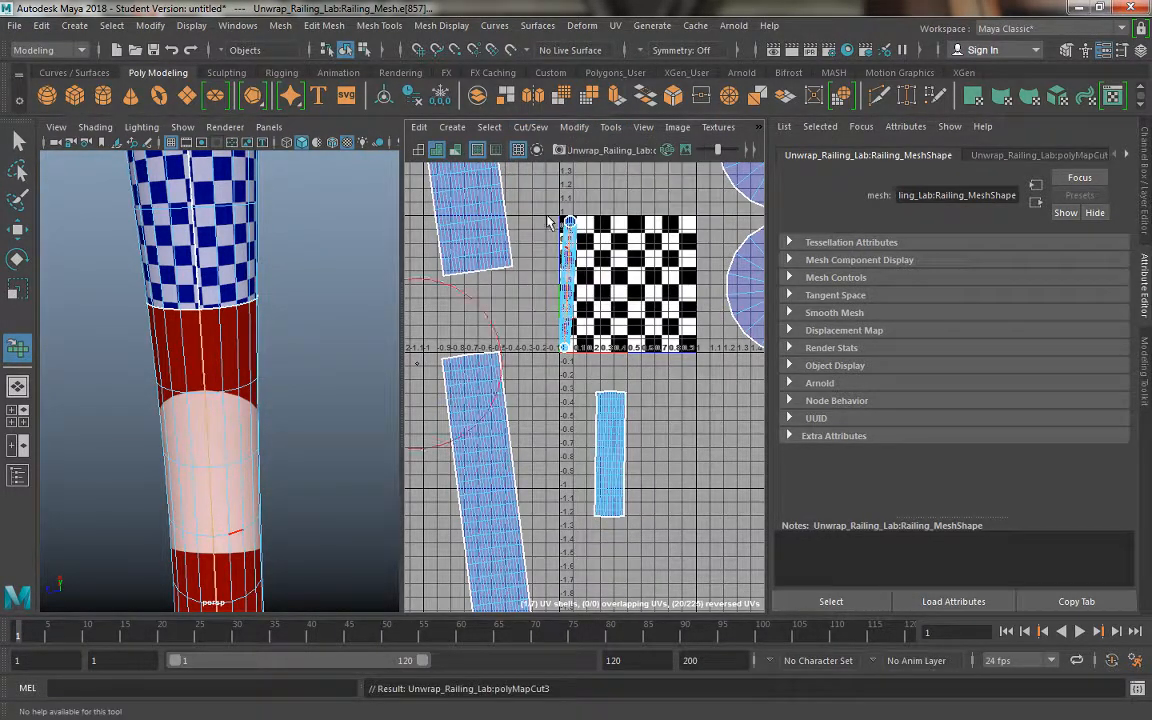
# Step: Select the second bend's UV shell with the Move UV Shell tool and spread it flat using the Unfold brush
pyautogui.click(527, 127)
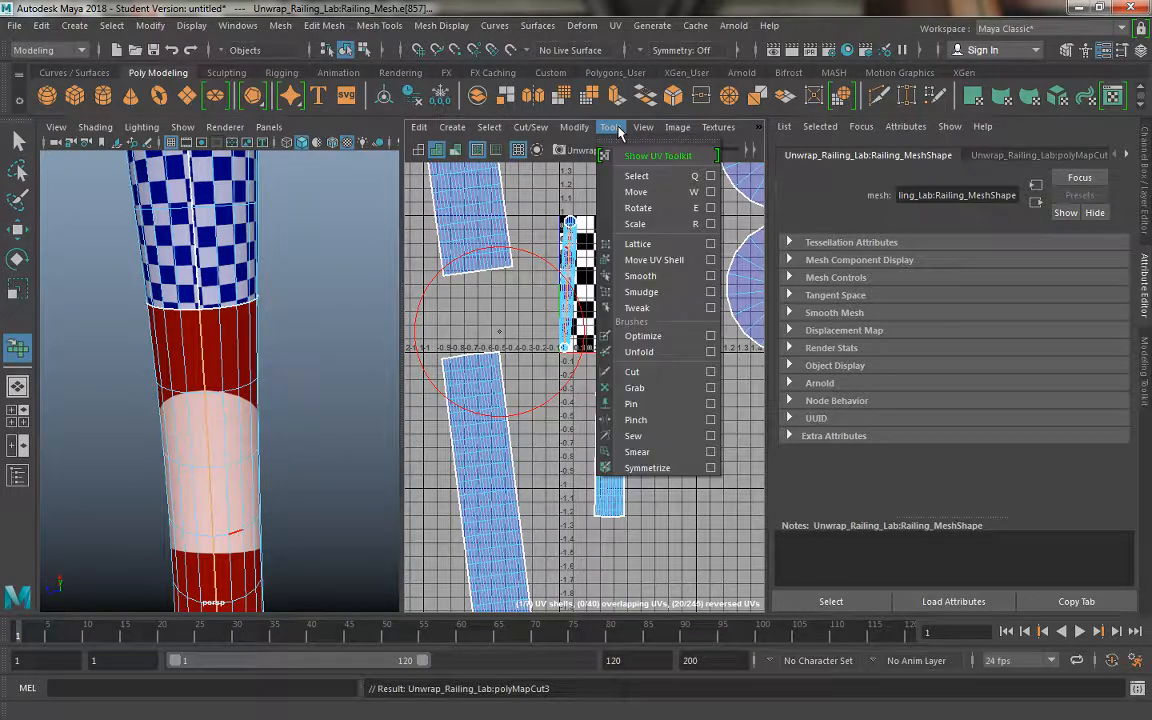
pyautogui.click(654, 260)
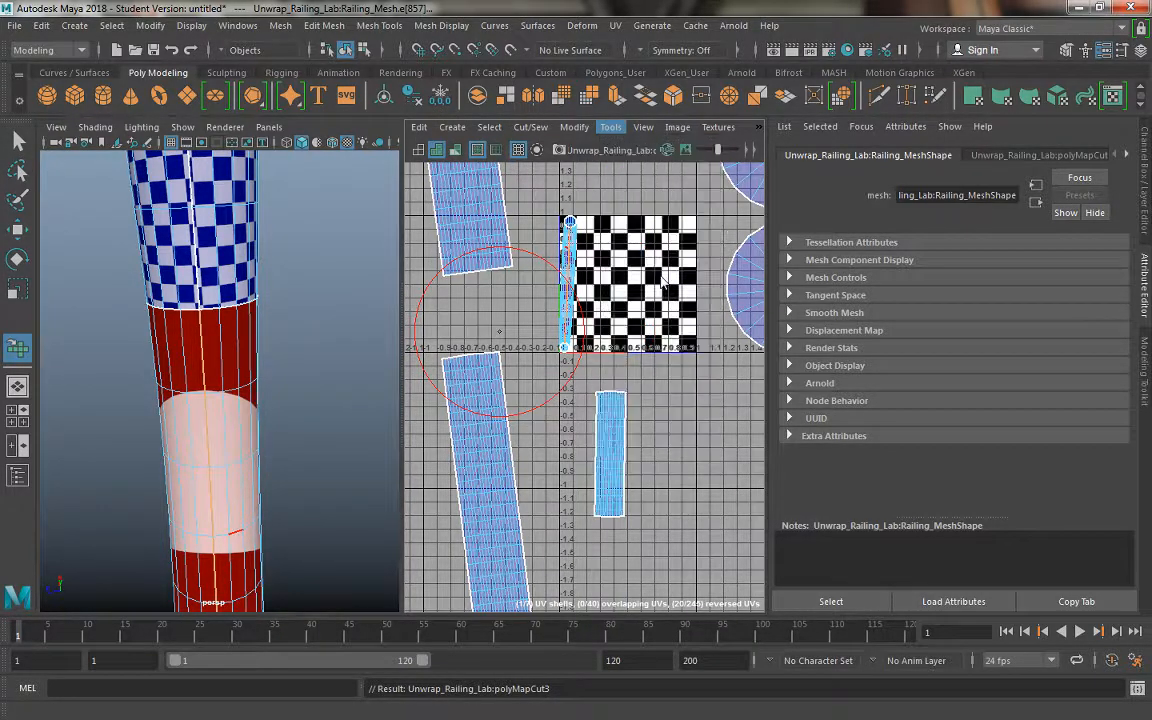
pyautogui.click(607, 458)
pyautogui.click(567, 305)
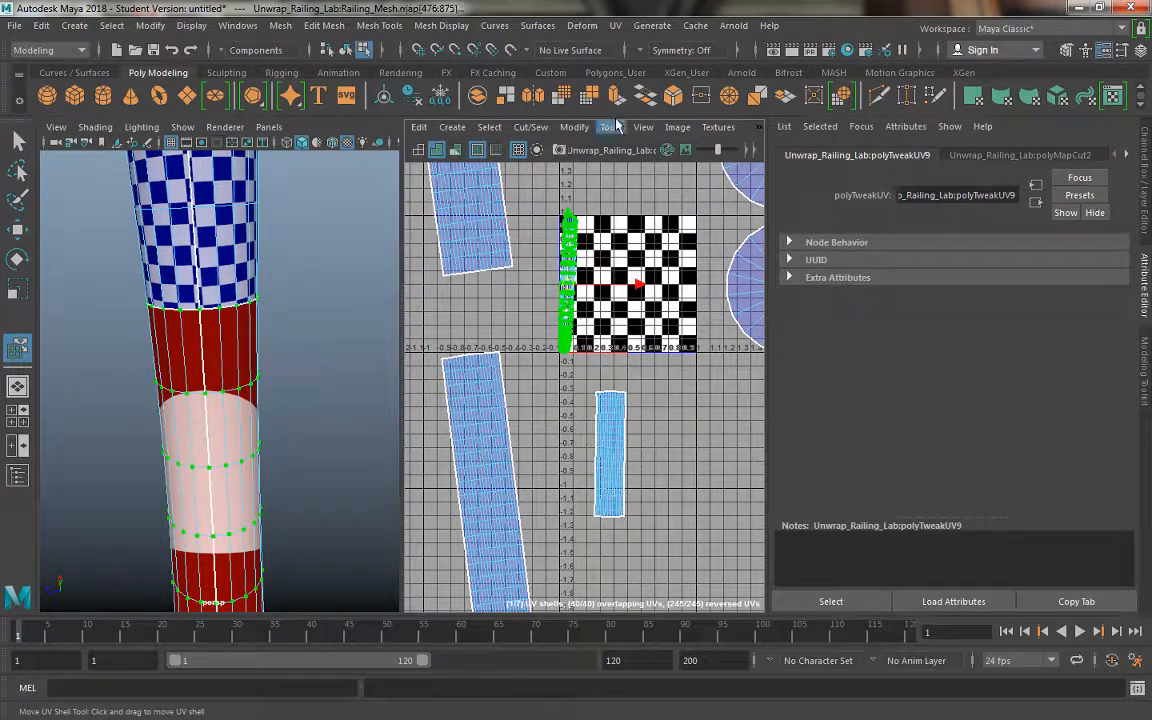
pyautogui.click(613, 133)
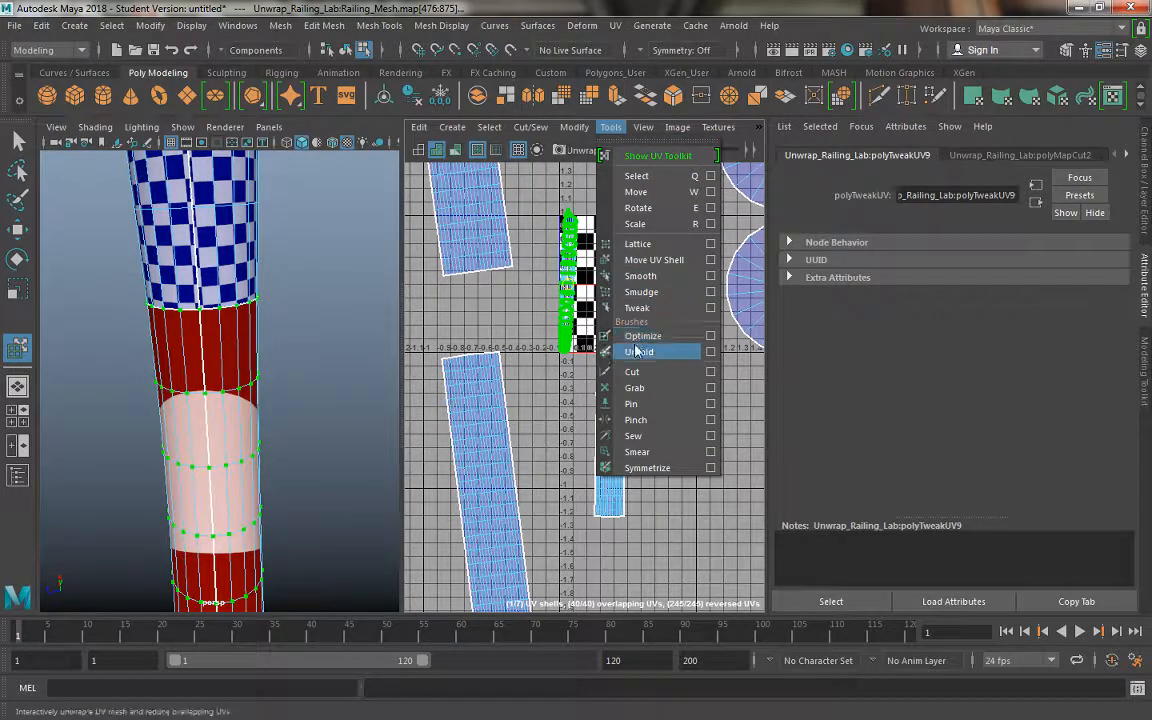
pyautogui.click(576, 308)
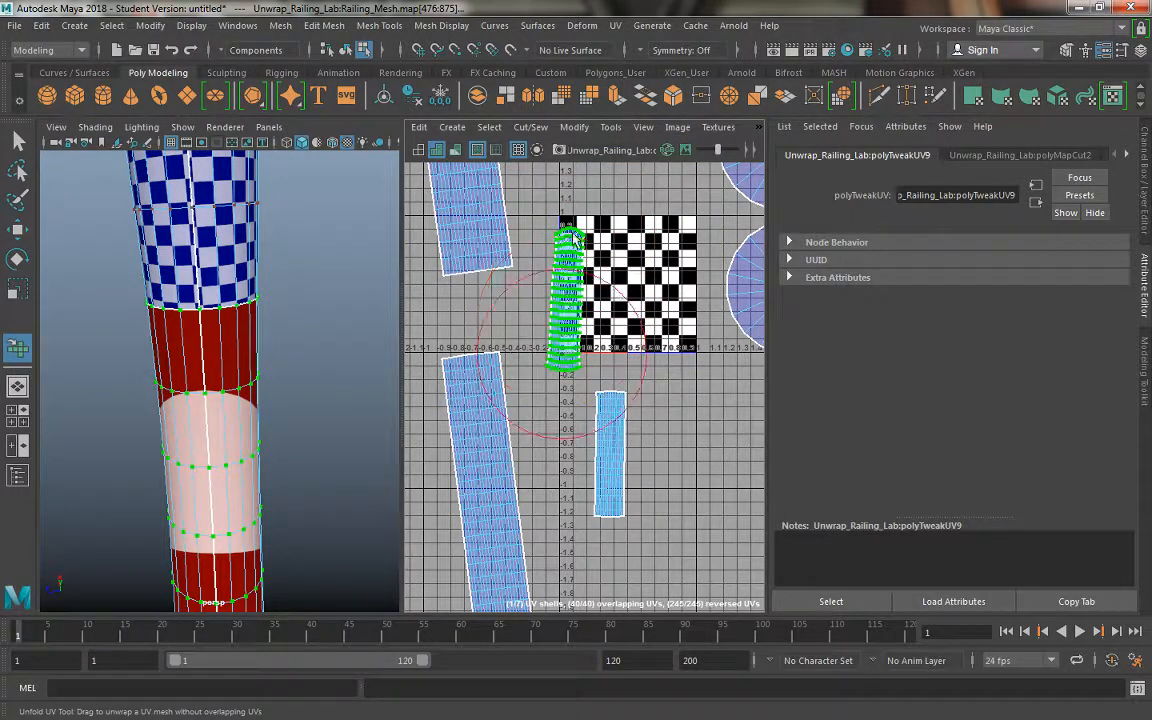
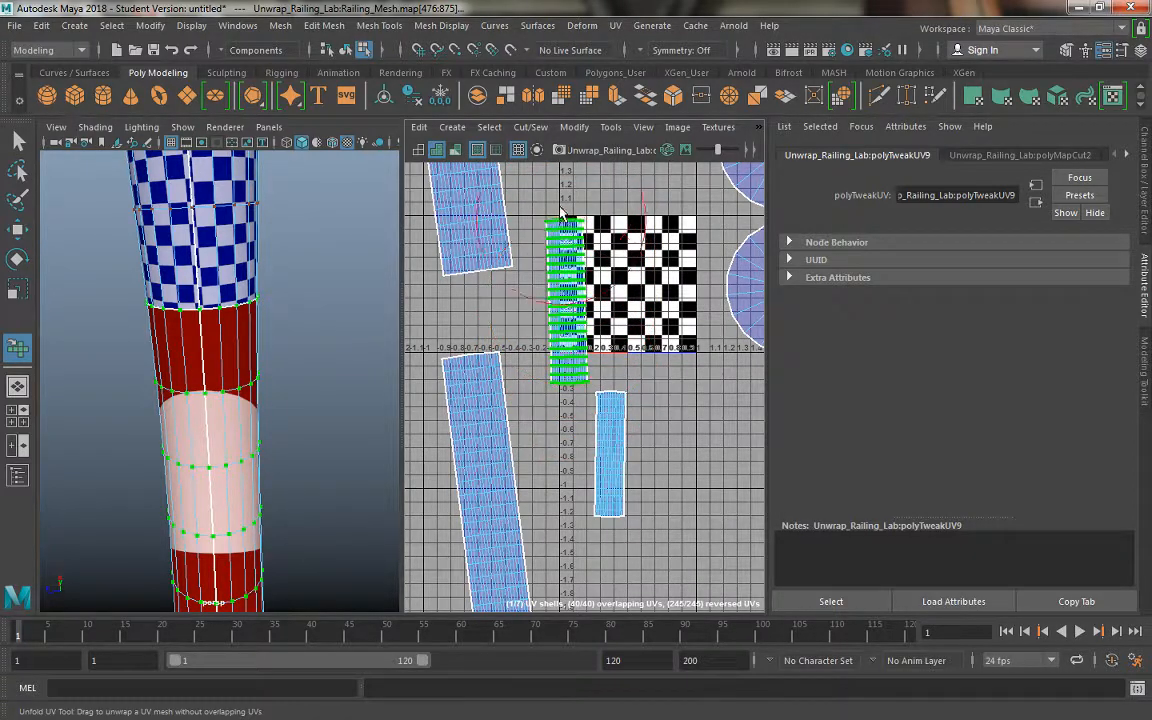
pyautogui.moveTo(566, 262); pyautogui.dragTo(571, 278)
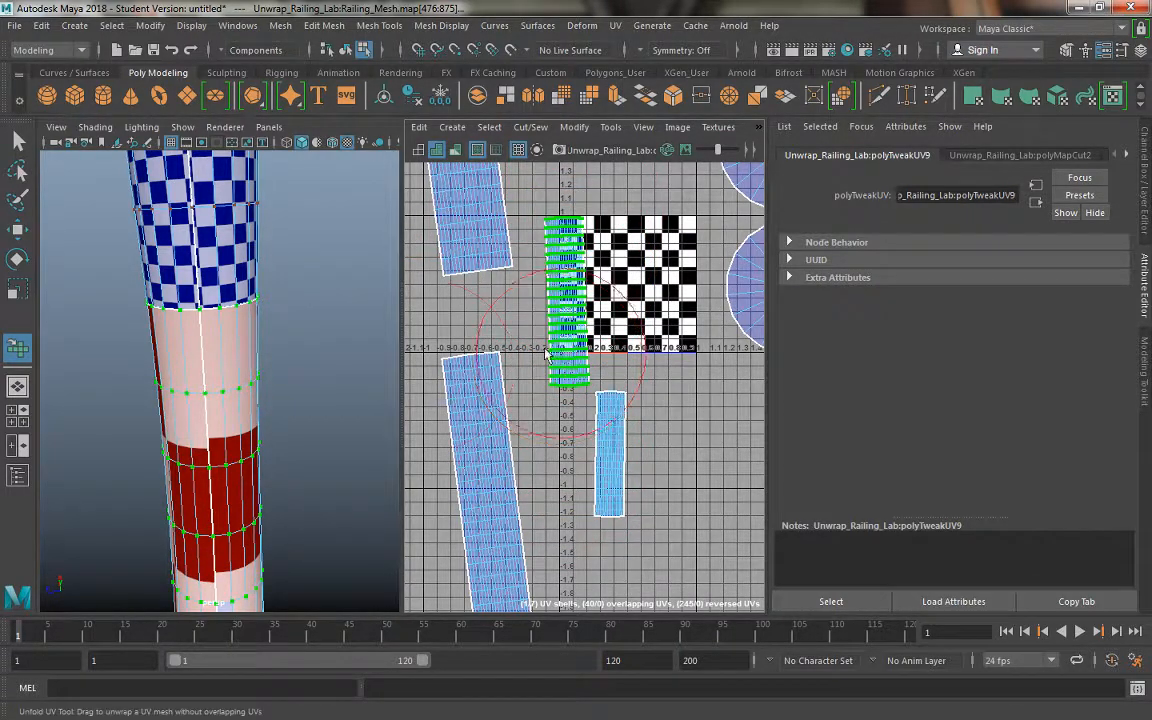
# Step: Activate the Select tool and switch the railing mesh from UV editing back to object mode
pyautogui.click(18, 141)
pyautogui.rightClick(214, 243)
pyautogui.moveTo(214, 257); pyautogui.dragTo(292, 219, button='right')
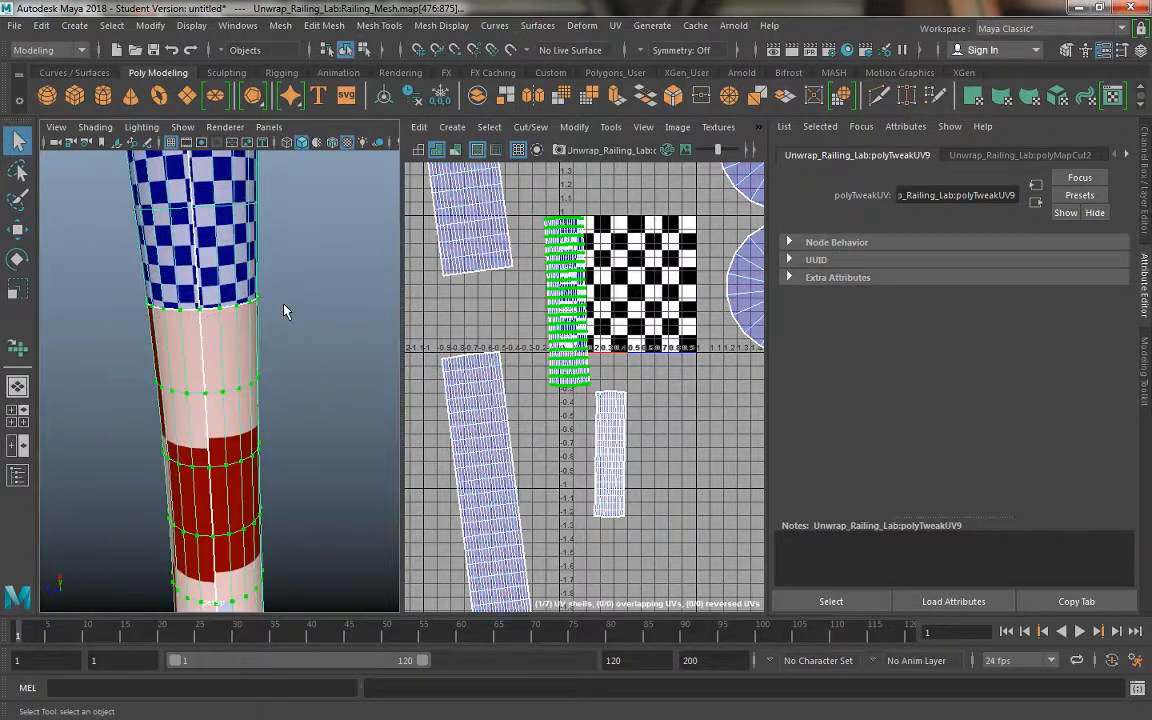
# Step: Examine the checker pattern along the bends and at their joins with the straight sections, and review the layout of all UV shells
pyautogui.click(283, 304)
pyautogui.keyDown('alt'); pyautogui.moveTo(253, 359); pyautogui.dragTo(224, 361); pyautogui.keyUp('alt')
pyautogui.click(224, 329)
pyautogui.keyDown('alt'); pyautogui.moveTo(224, 336); pyautogui.dragTo(221, 237, button='right'); pyautogui.keyUp('alt')
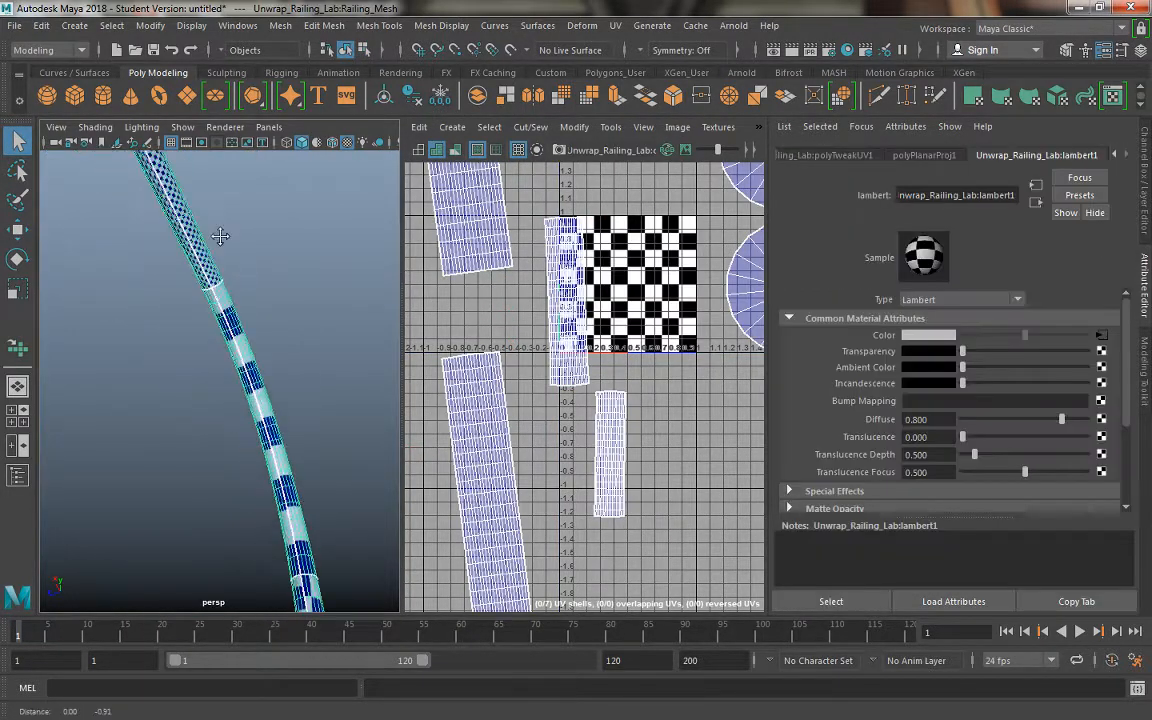
pyautogui.keyDown('alt'); pyautogui.moveTo(221, 237); pyautogui.dragTo(226, 401); pyautogui.keyUp('alt')
pyautogui.keyDown('alt'); pyautogui.moveTo(226, 401); pyautogui.dragTo(217, 298, button='middle'); pyautogui.keyUp('alt')
pyautogui.keyDown('alt'); pyautogui.moveTo(218, 297); pyautogui.dragTo(278, 467, button='right'); pyautogui.keyUp('alt')
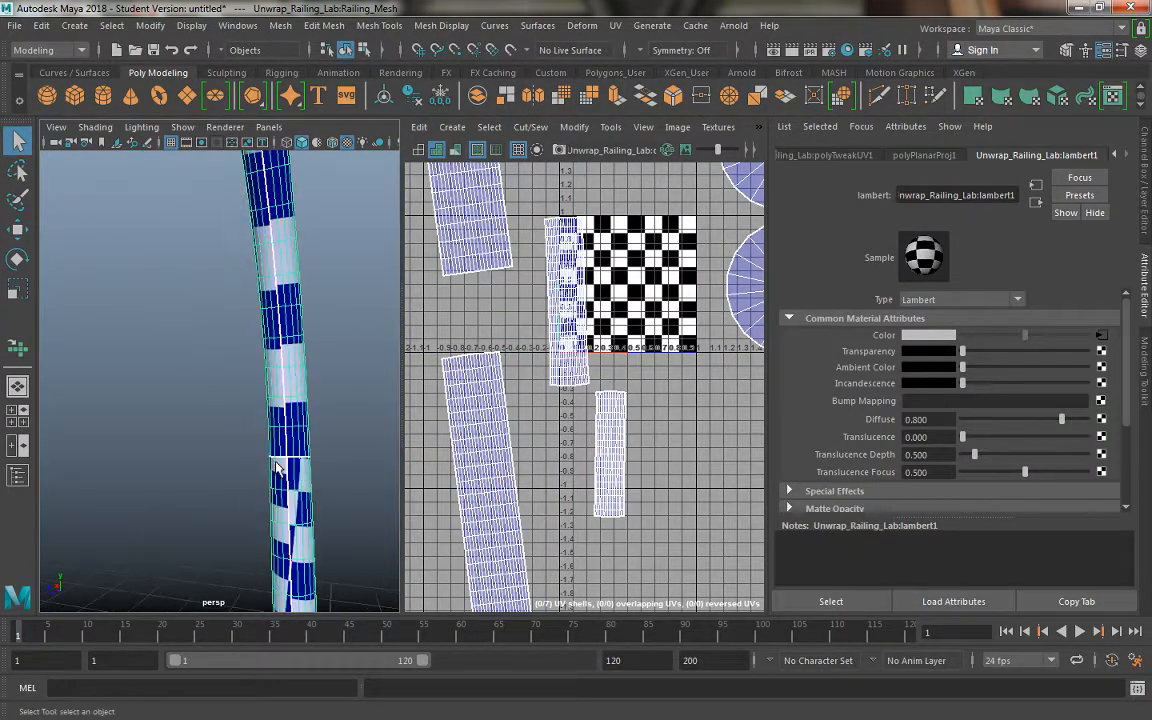
pyautogui.keyDown('alt'); pyautogui.moveTo(290, 462); pyautogui.dragTo(226, 450); pyautogui.keyUp('alt')
pyautogui.keyDown('alt'); pyautogui.moveTo(226, 450); pyautogui.dragTo(247, 399, button='right'); pyautogui.keyUp('alt')
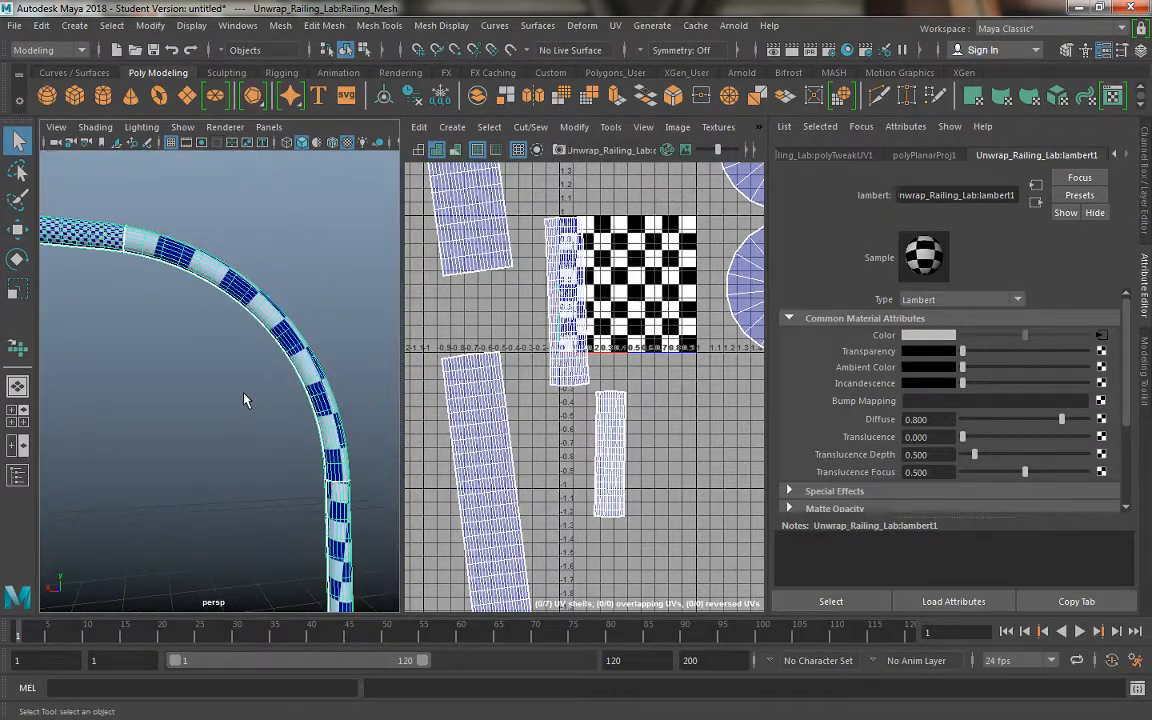
pyautogui.keyDown('alt'); pyautogui.moveTo(247, 399); pyautogui.dragTo(213, 373); pyautogui.keyUp('alt')
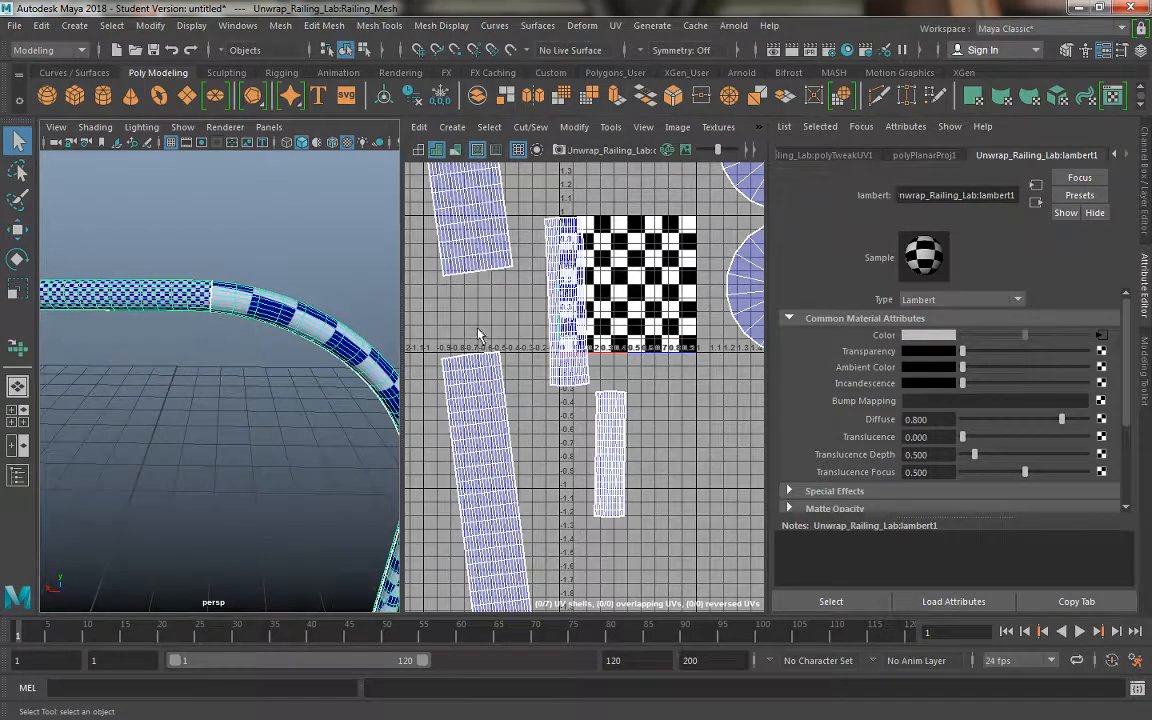
pyautogui.scroll(-4, 522, 321)
pyautogui.keyDown('alt'); pyautogui.moveTo(595, 420); pyautogui.dragTo(597, 470, button='middle'); pyautogui.keyUp('alt')
pyautogui.keyDown('alt'); pyautogui.moveTo(640, 445); pyautogui.dragTo(583, 430, button='right'); pyautogui.keyUp('alt')
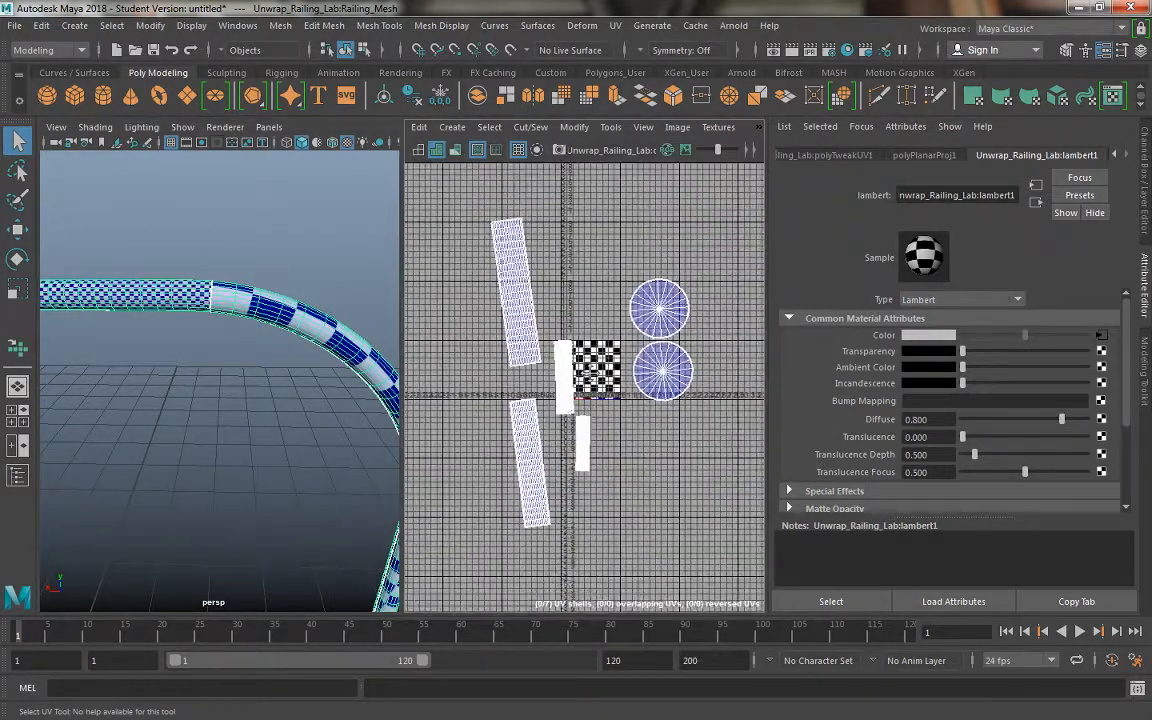
pyautogui.keyDown('alt'); pyautogui.moveTo(581, 430); pyautogui.dragTo(586, 410, button='middle'); pyautogui.keyUp('alt')
# Step: Select the border edge loops where the railing's bends and straight sections meet and join their UV shells with Move and Sew
pyautogui.keyDown('alt'); pyautogui.moveTo(266, 335); pyautogui.dragTo(247, 292); pyautogui.keyUp('alt')
pyautogui.moveTo(244, 242); pyautogui.dragTo(245, 199, button='right')
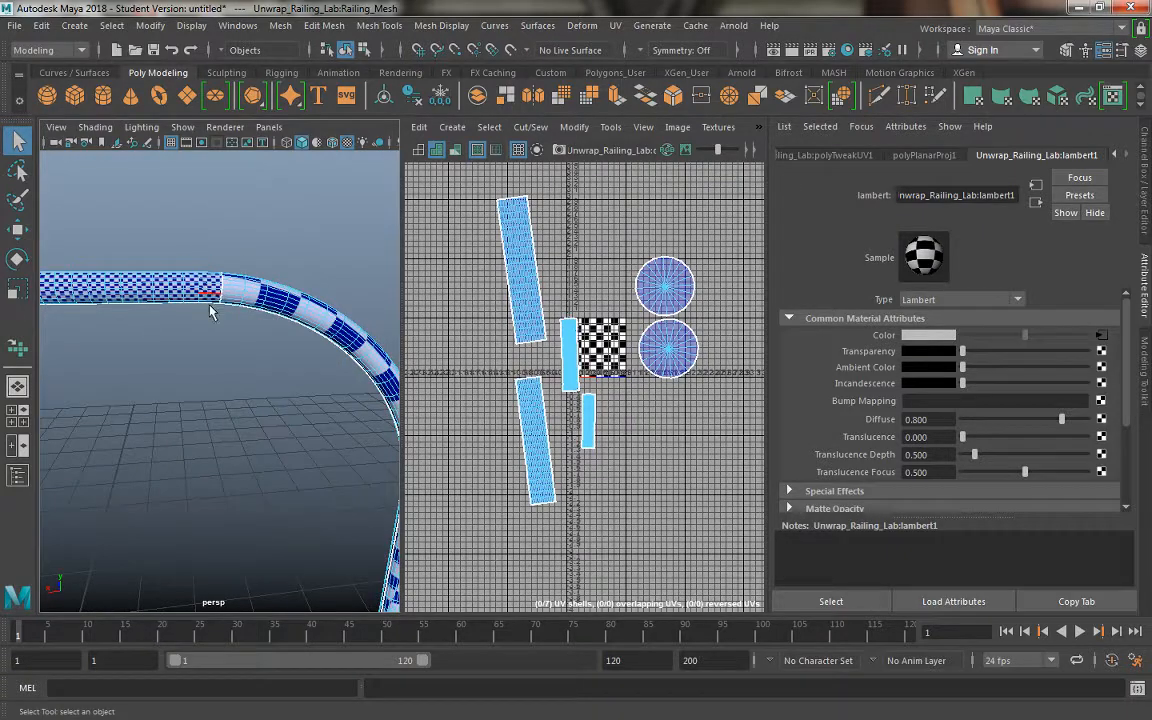
pyautogui.keyDown('alt'); pyautogui.moveTo(210, 312); pyautogui.dragTo(322, 298); pyautogui.keyUp('alt')
pyautogui.click(203, 270)
pyautogui.click(233, 283)
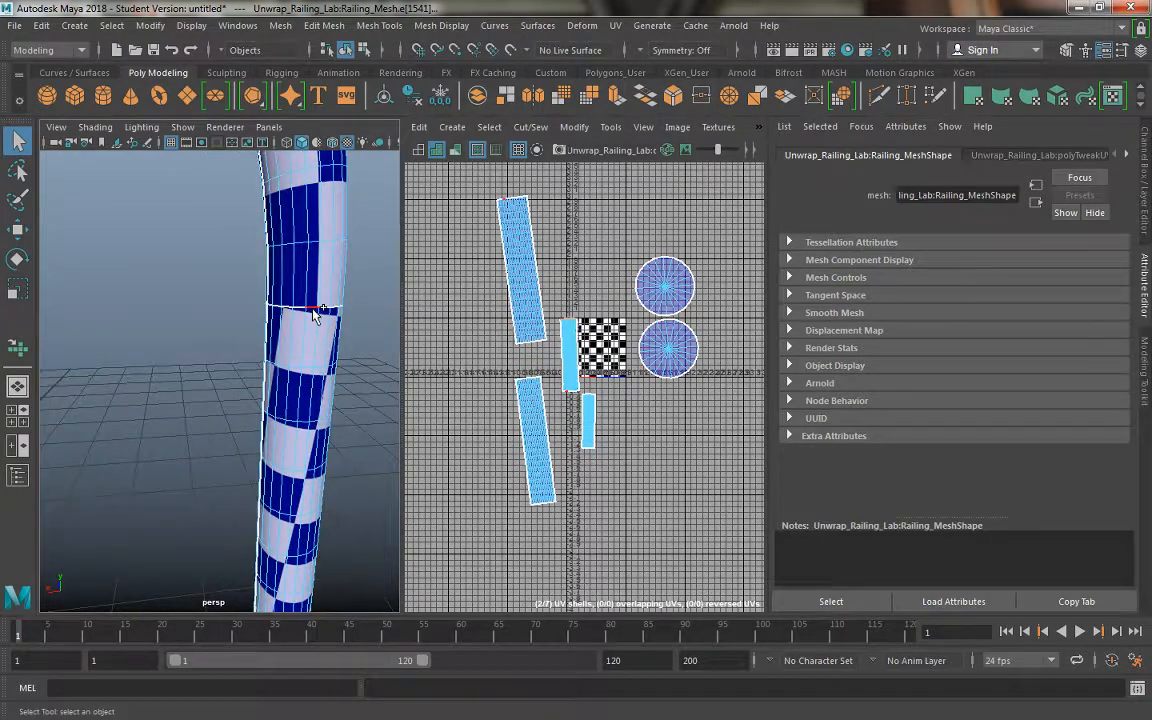
pyautogui.keyDown('alt'); pyautogui.moveTo(241, 353); pyautogui.dragTo(157, 373); pyautogui.keyUp('alt')
pyautogui.scroll(6, 147, 281)
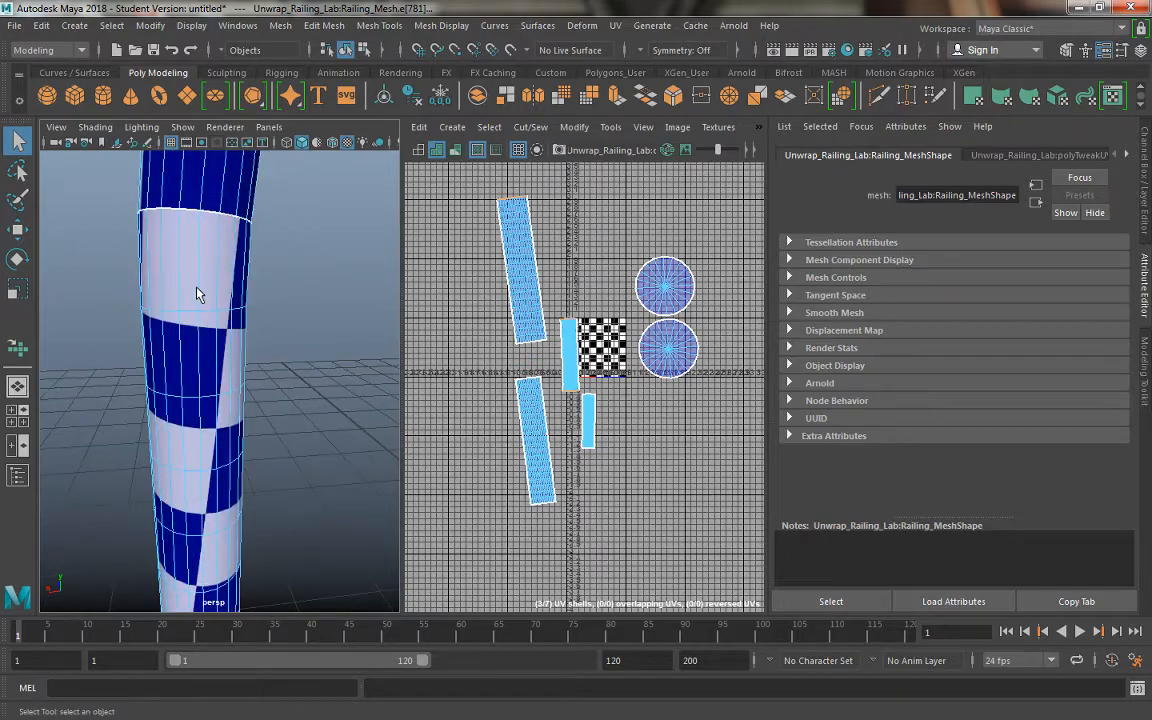
pyautogui.keyDown('alt'); pyautogui.moveTo(208, 215); pyautogui.dragTo(244, 352); pyautogui.keyUp('alt')
pyautogui.keyDown('alt'); pyautogui.moveTo(243, 352); pyautogui.dragTo(186, 388, button='middle'); pyautogui.keyUp('alt')
pyautogui.keyDown('alt'); pyautogui.moveTo(221, 314); pyautogui.dragTo(242, 376, button='right'); pyautogui.keyUp('alt')
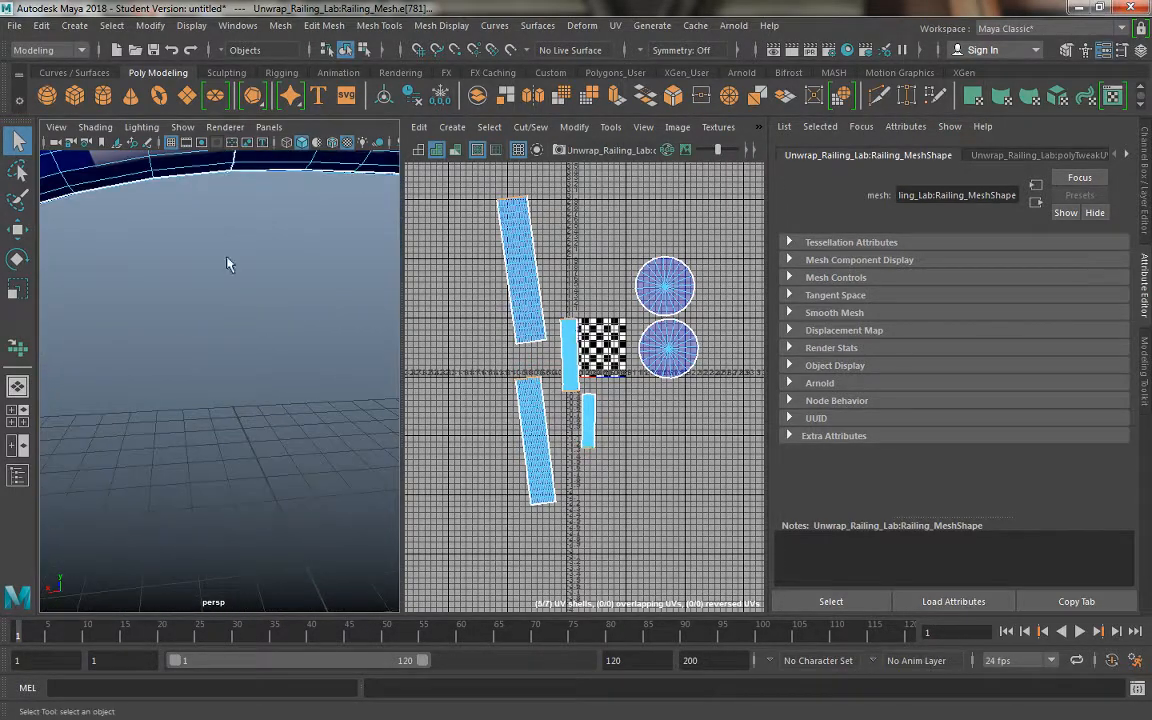
pyautogui.keyDown('alt'); pyautogui.moveTo(229, 262); pyautogui.dragTo(217, 385, button='middle'); pyautogui.keyUp('alt')
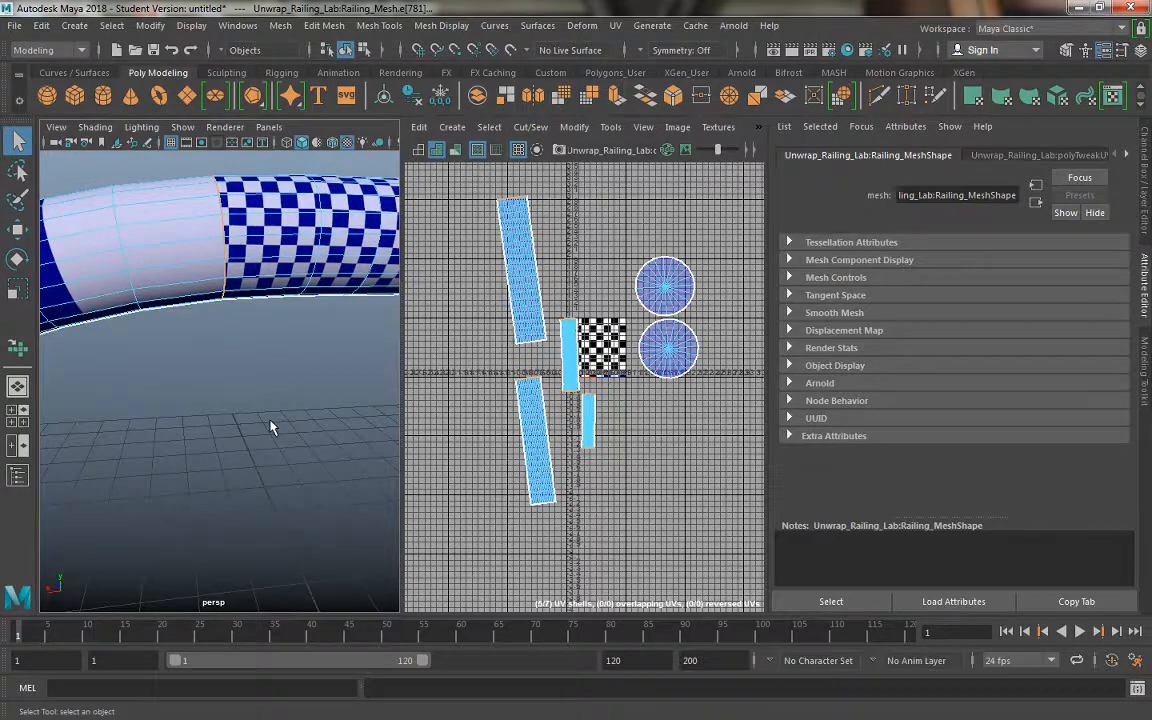
pyautogui.keyDown('alt'); pyautogui.moveTo(270, 427); pyautogui.dragTo(223, 287, button='right'); pyautogui.keyUp('alt')
pyautogui.keyDown('alt'); pyautogui.moveTo(249, 435); pyautogui.dragTo(247, 396, button='middle'); pyautogui.keyUp('alt')
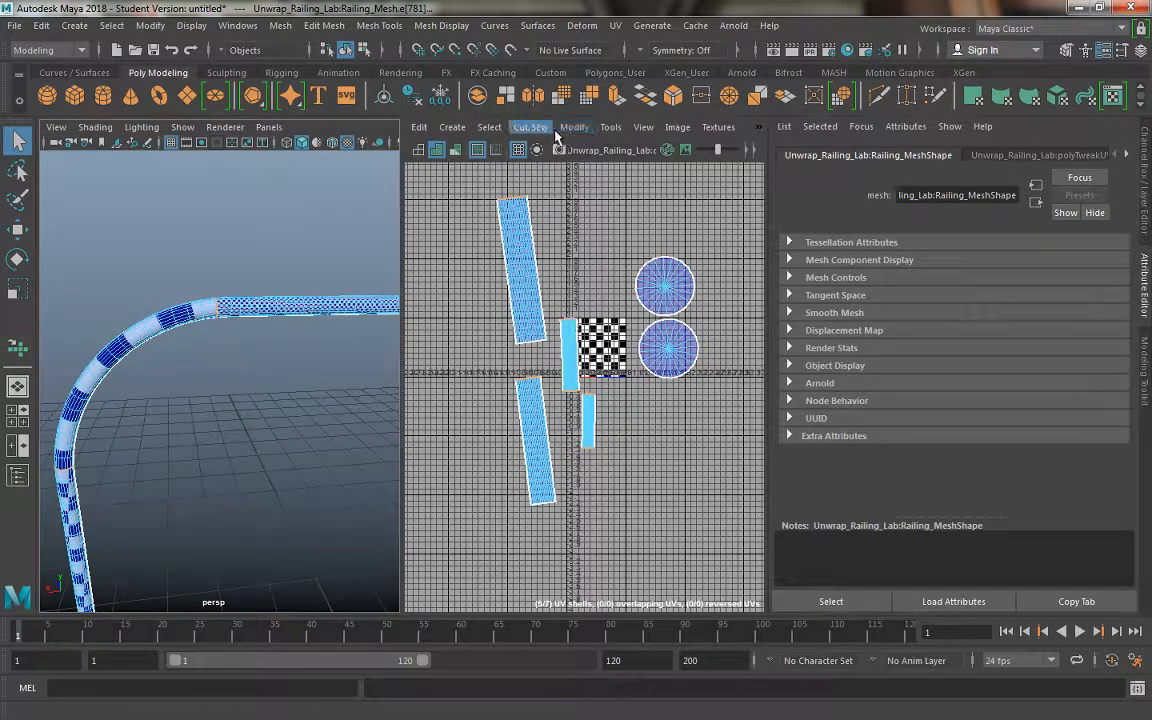
pyautogui.click(607, 128)
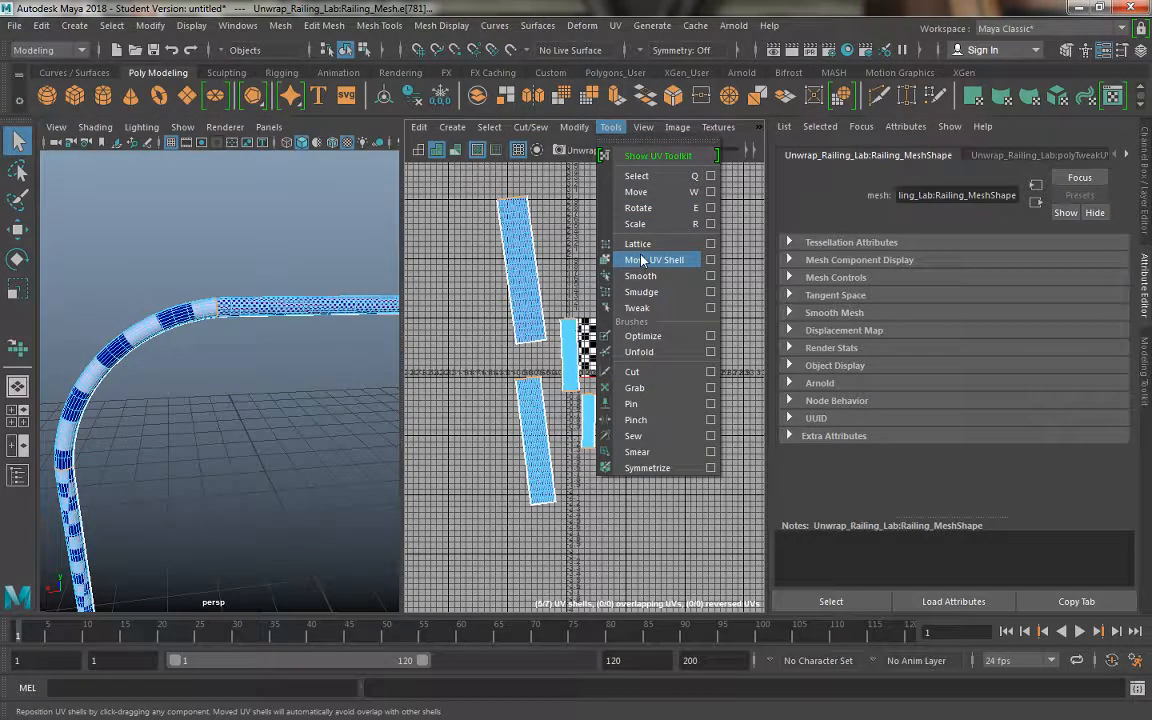
pyautogui.moveTo(531, 128)
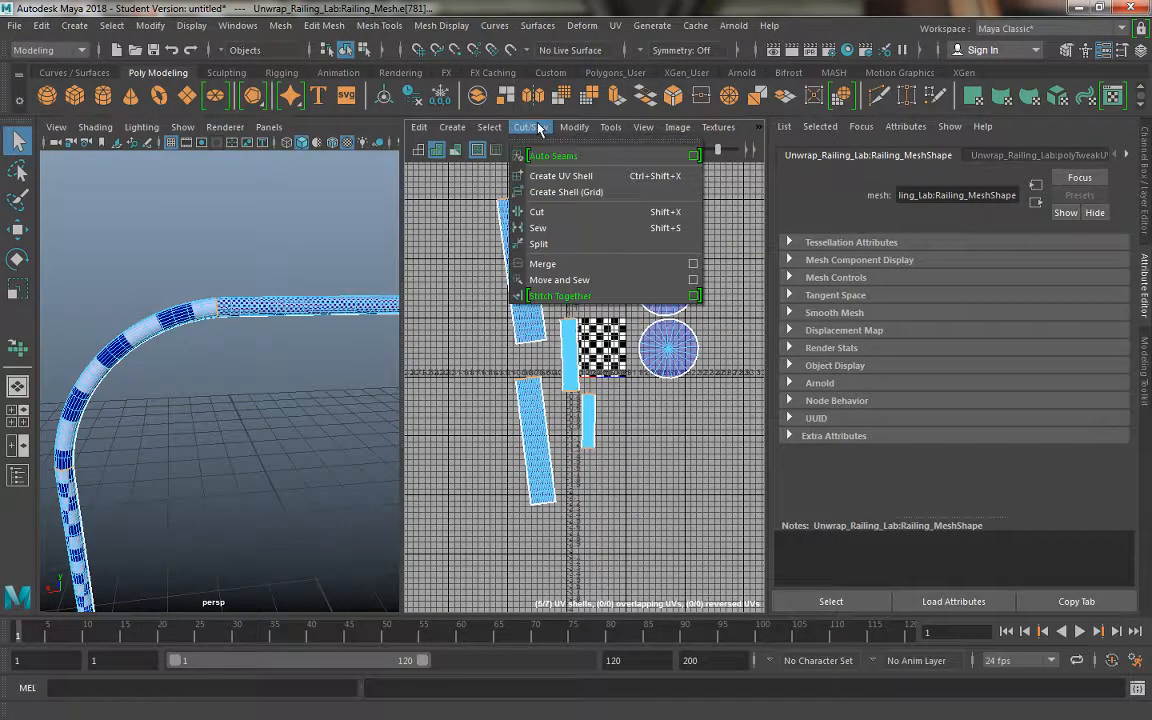
pyautogui.click(560, 280)
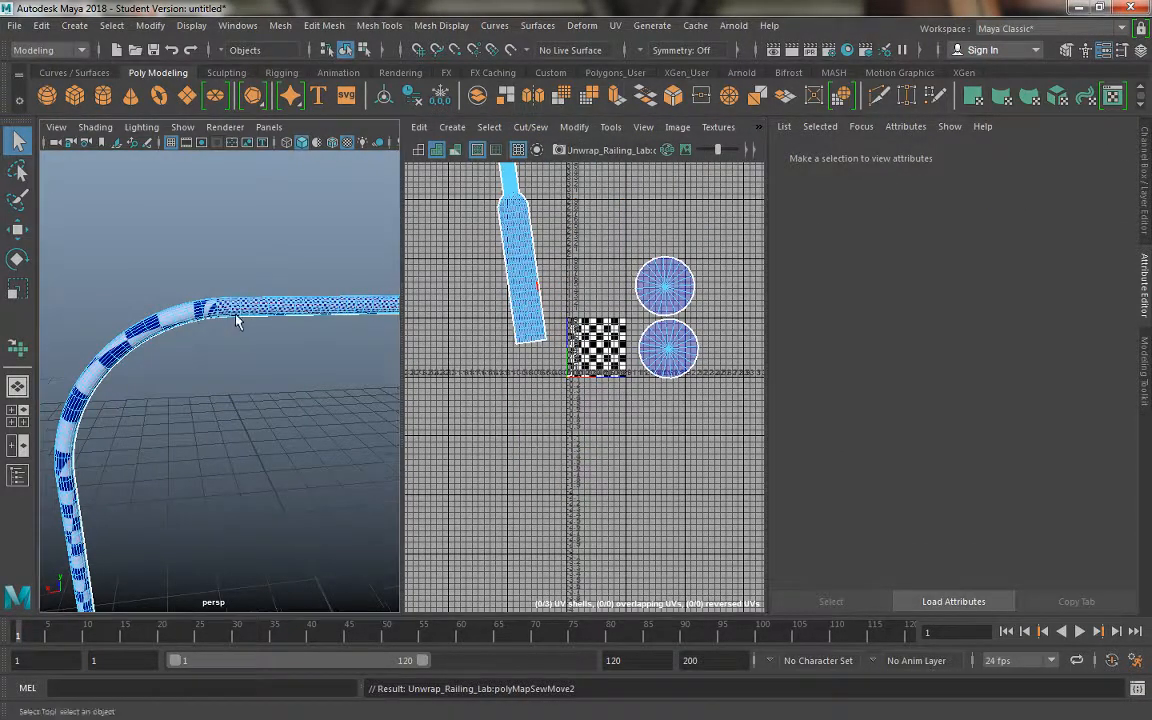
# Step: Return the railing to object mode and select the whole mesh to check the checker pattern at the sewn join
pyautogui.moveTo(212, 283)
pyautogui.keyDown('alt'); pyautogui.mouseDown()
pyautogui.moveTo(185, 311)
pyautogui.moveTo(201, 292)
pyautogui.mouseUp(); pyautogui.keyUp('alt')
pyautogui.moveTo(200, 242); pyautogui.dragTo(272, 221, button='right')
pyautogui.click(234, 342)
pyautogui.keyDown('alt'); pyautogui.moveTo(232, 365); pyautogui.dragTo(221, 378); pyautogui.keyUp('alt')
pyautogui.click(222, 336)
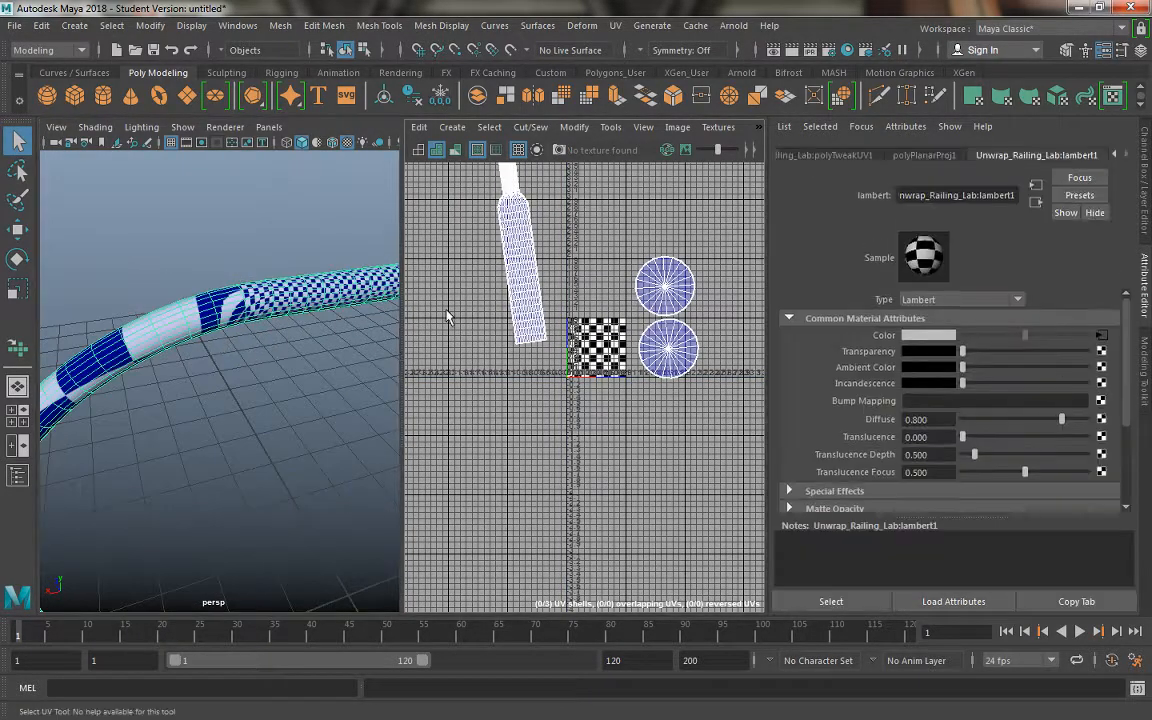
# Step: Select the combined railing UV shell with the Move UV Shell tool and even out its full length using the Unfold brush
pyautogui.scroll(6, 540, 470)
pyautogui.scroll(-6, 540, 470)
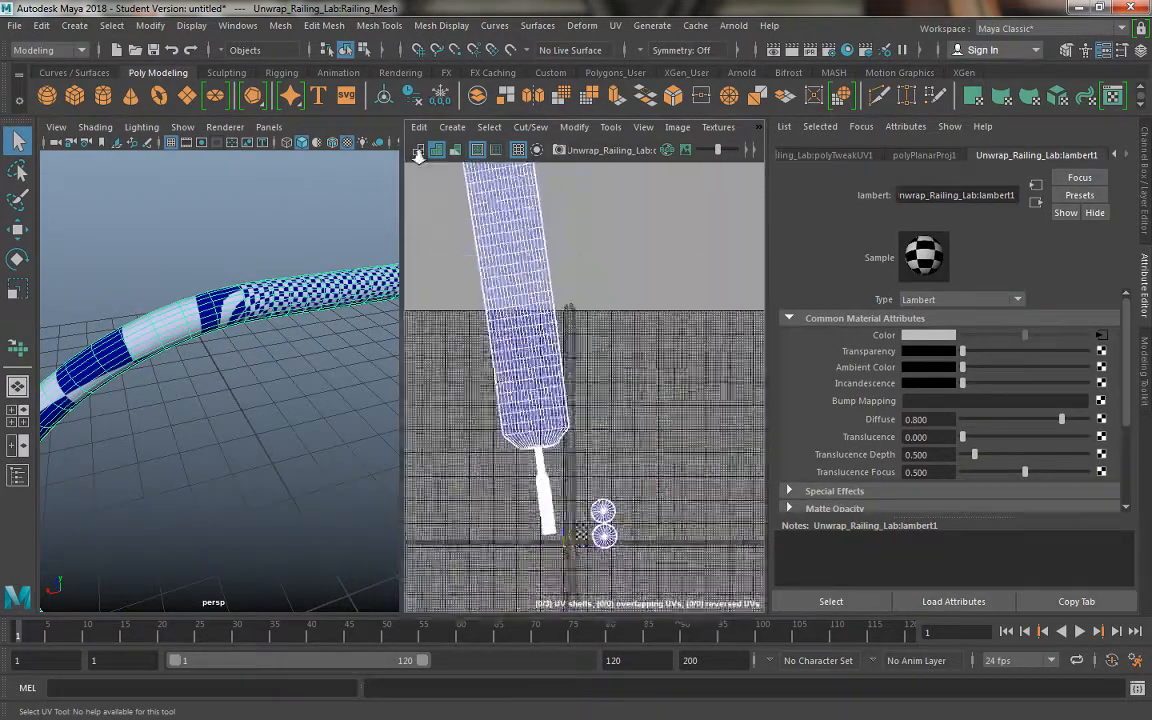
pyautogui.keyDown('alt'); pyautogui.moveTo(534, 353); pyautogui.dragTo(528, 298, button='middle'); pyautogui.keyUp('alt')
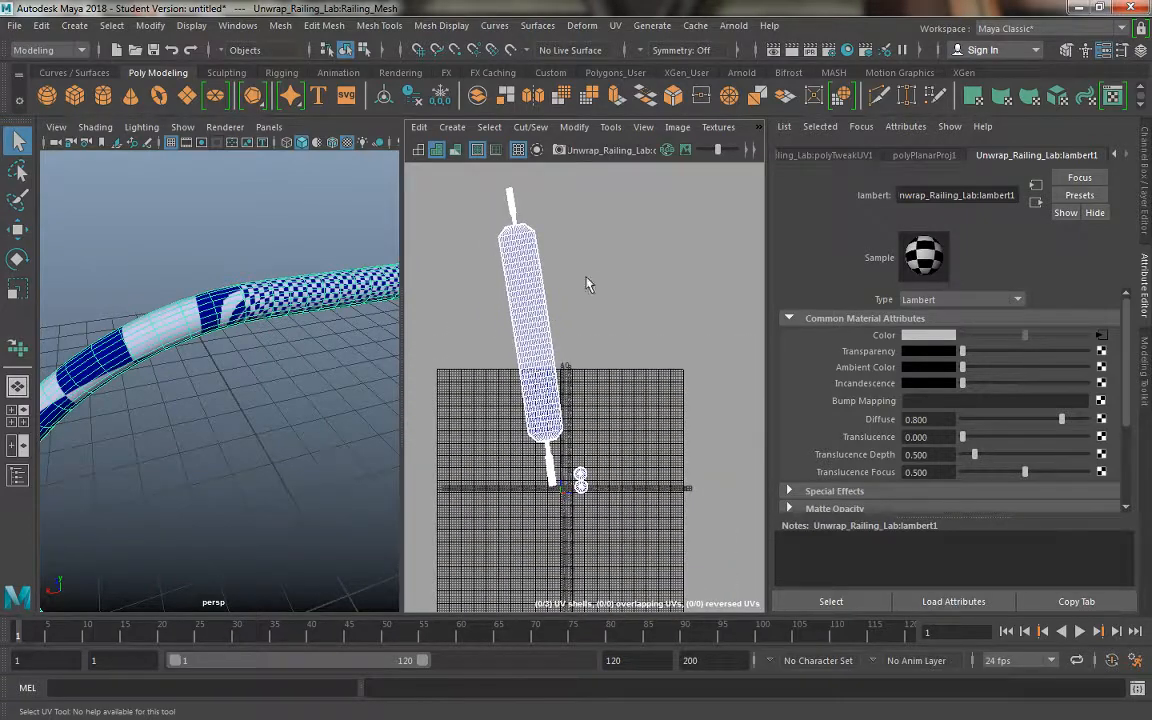
pyautogui.click(575, 127)
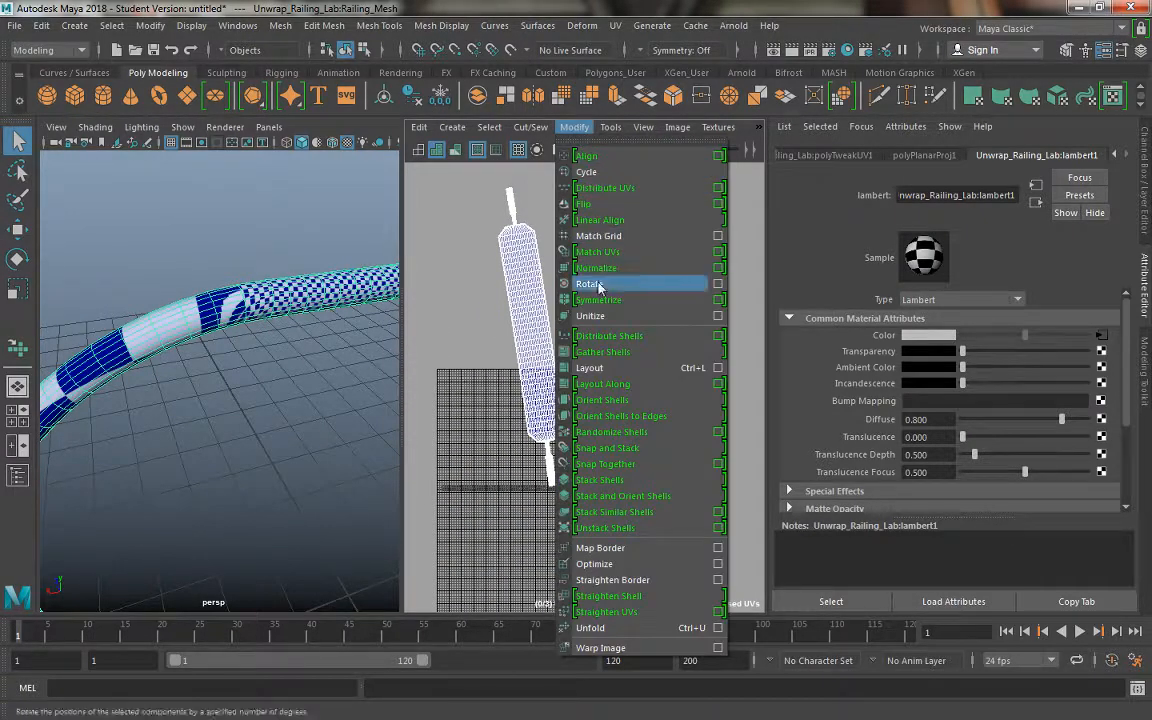
pyautogui.click(610, 127)
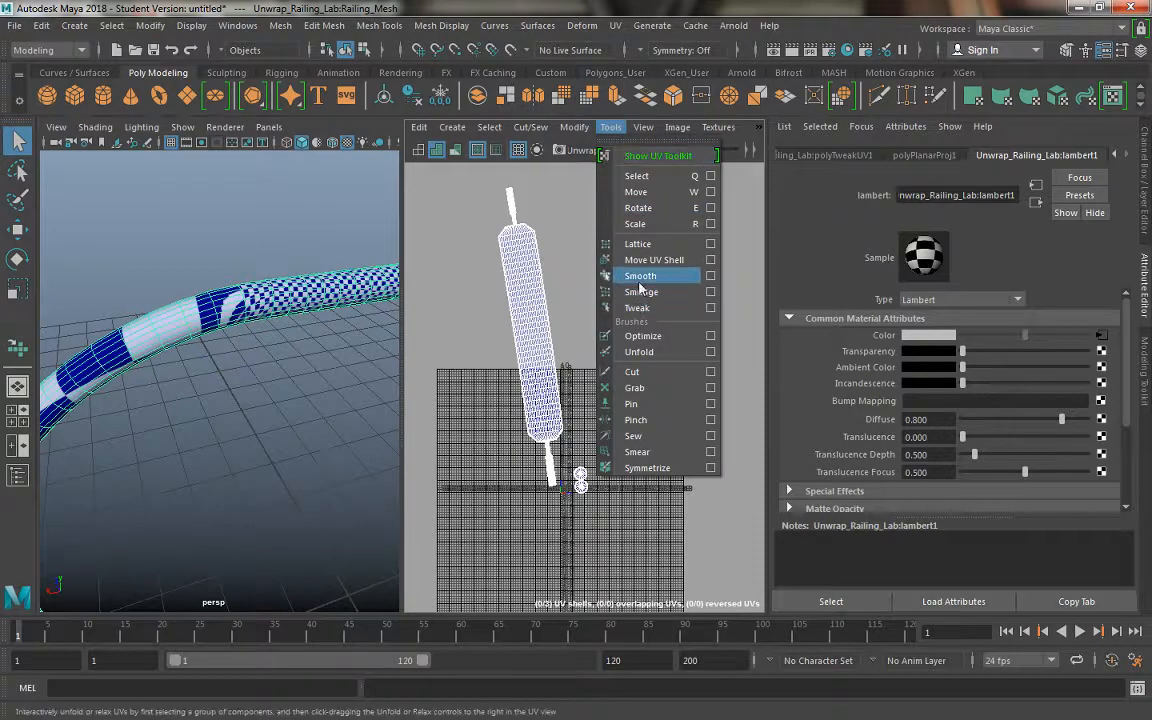
pyautogui.click(654, 259)
pyautogui.click(538, 258)
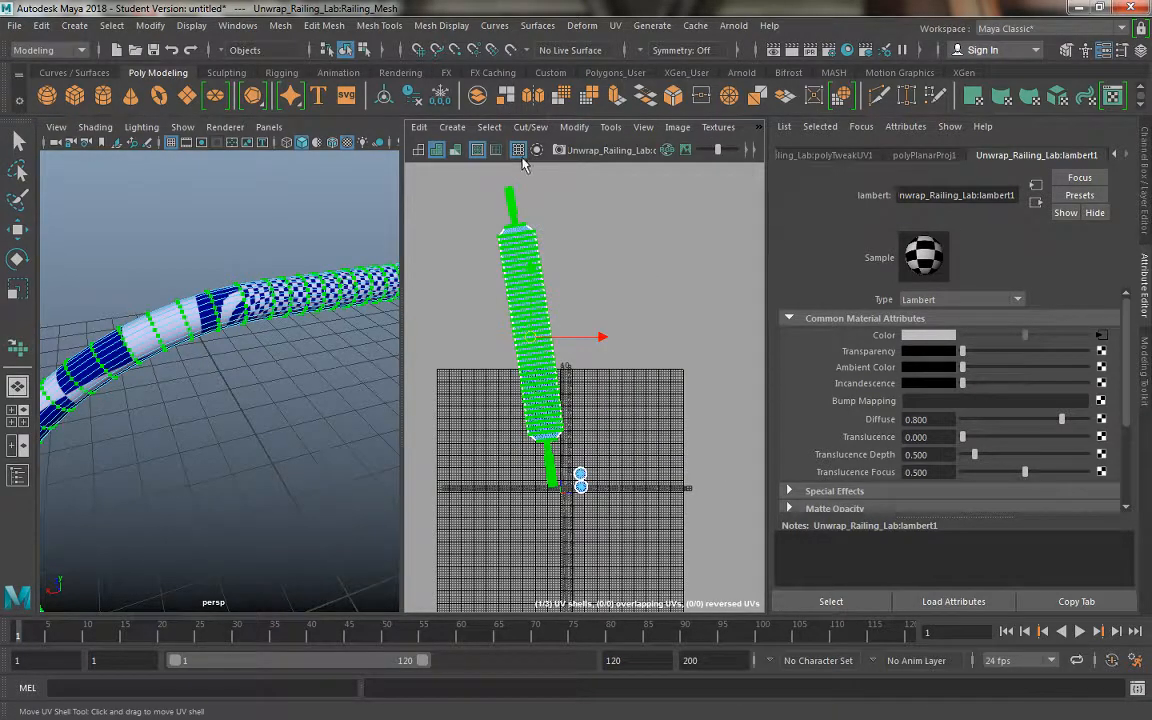
pyautogui.click(610, 127)
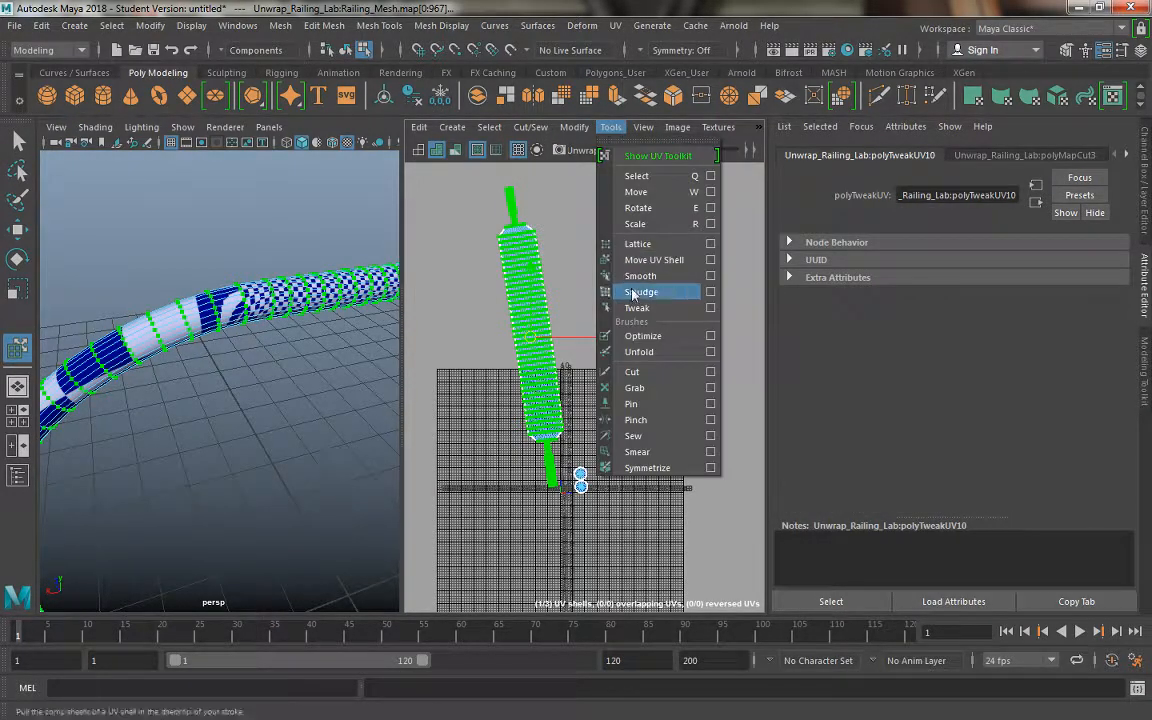
pyautogui.click(636, 352)
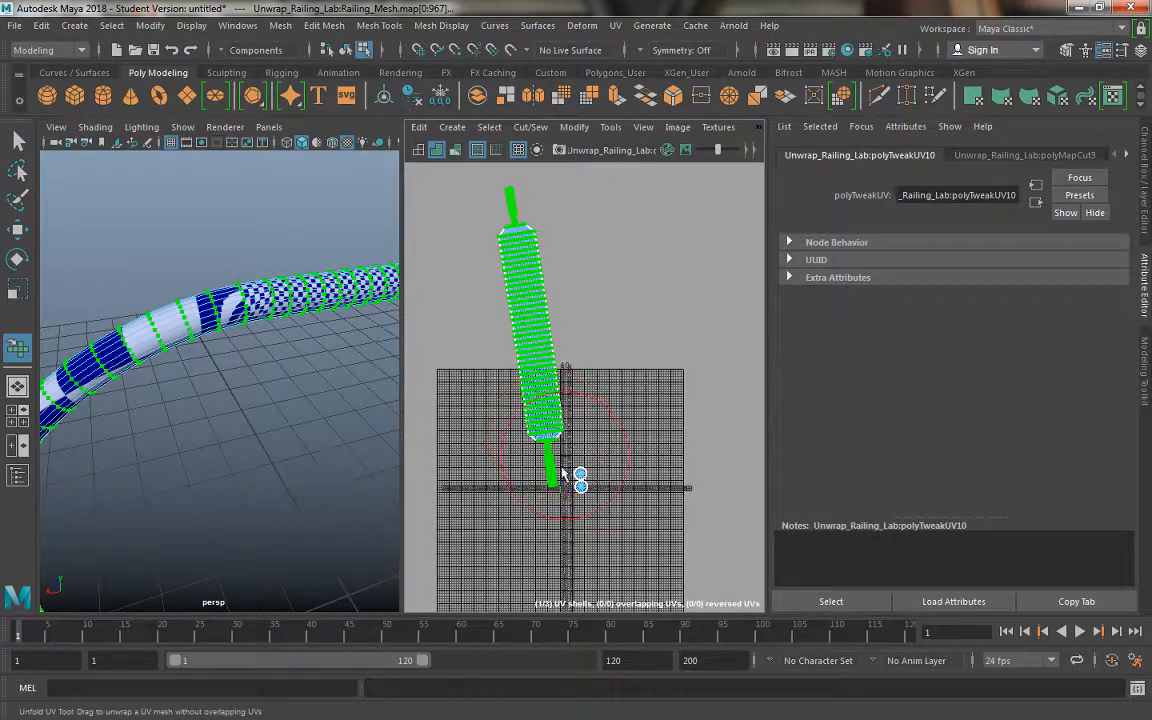
pyautogui.moveTo(537, 432); pyautogui.dragTo(548, 441)
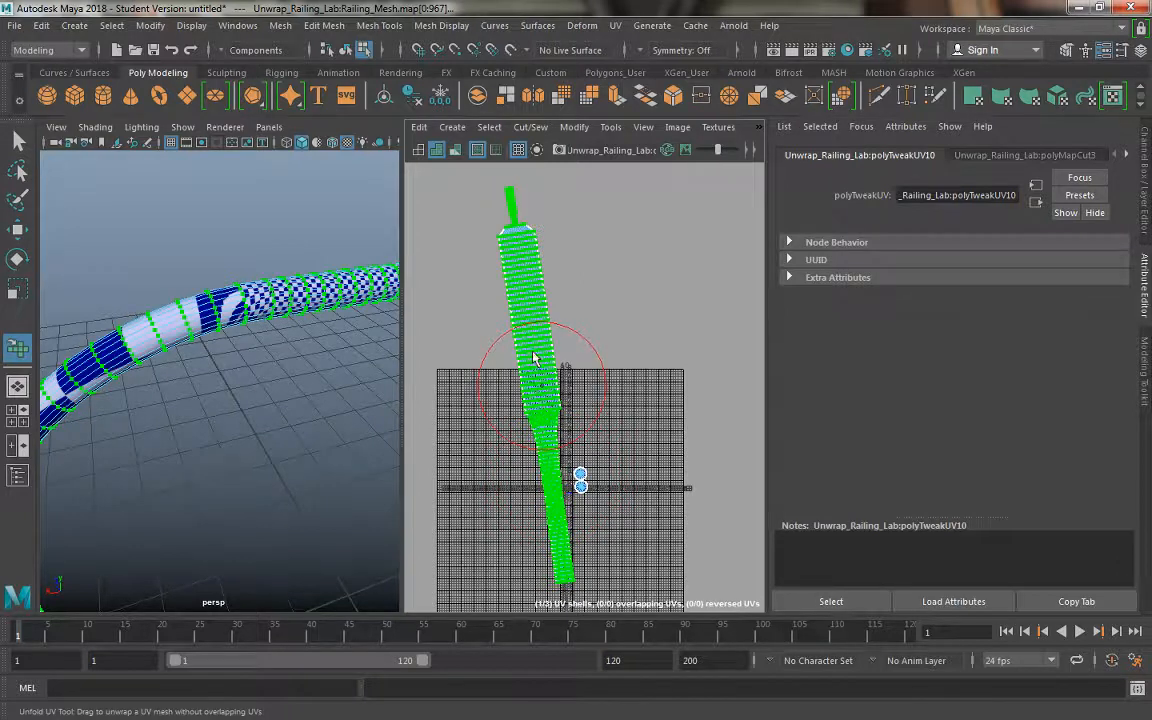
pyautogui.moveTo(530, 314)
pyautogui.mouseDown()
pyautogui.moveTo(548, 462)
pyautogui.moveTo(504, 234)
pyautogui.moveTo(541, 346)
pyautogui.moveTo(529, 338)
pyautogui.moveTo(516, 222)
pyautogui.moveTo(562, 528)
pyautogui.moveTo(535, 258)
pyautogui.moveTo(555, 483)
pyautogui.moveTo(509, 206)
pyautogui.moveTo(567, 445)
pyautogui.moveTo(575, 590)
pyautogui.mouseUp()
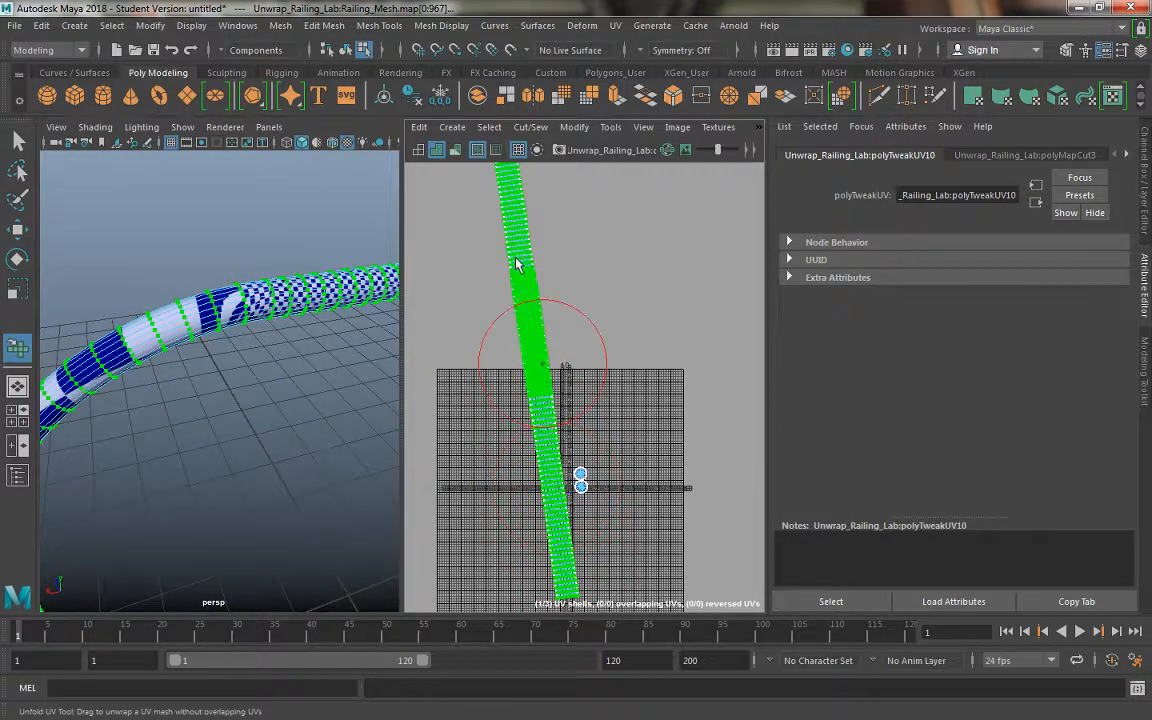
pyautogui.scroll(-4, 489, 185)
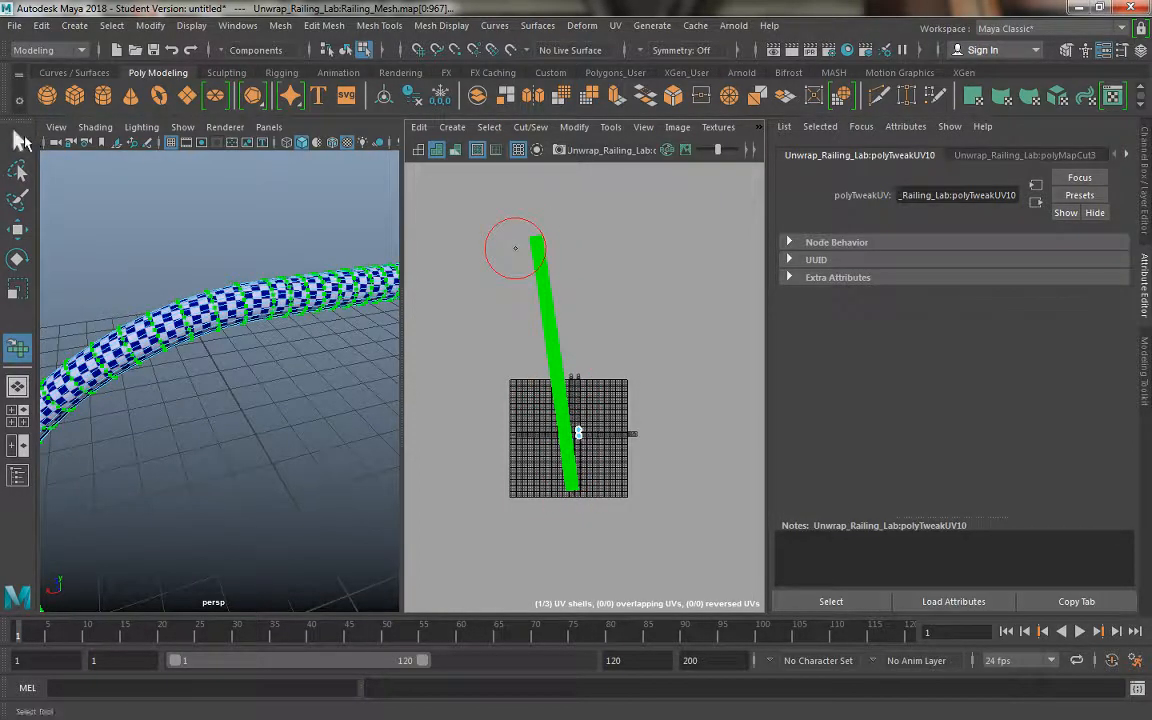
# Step: Activate the Select tool, return the unfolded railing to object mode and deselect it
pyautogui.press('q')
pyautogui.moveTo(221, 242); pyautogui.dragTo(295, 221, button='right')
pyautogui.click(254, 382)
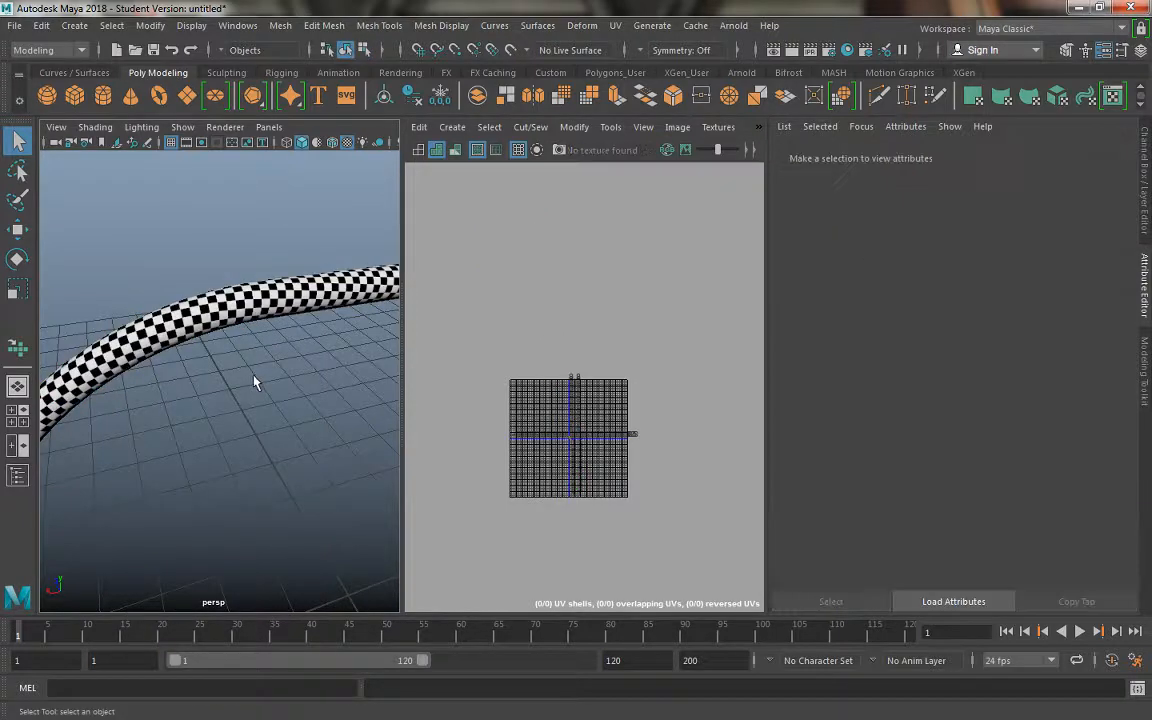
# Step: Examine the checker pattern along both legs, the bends and the top bar of the railing for stretching and visible seams
pyautogui.keyDown('alt'); pyautogui.moveTo(306, 380); pyautogui.dragTo(155, 338); pyautogui.keyUp('alt')
pyautogui.keyDown('alt'); pyautogui.moveTo(249, 344); pyautogui.dragTo(137, 319); pyautogui.keyUp('alt')
pyautogui.click(262, 348)
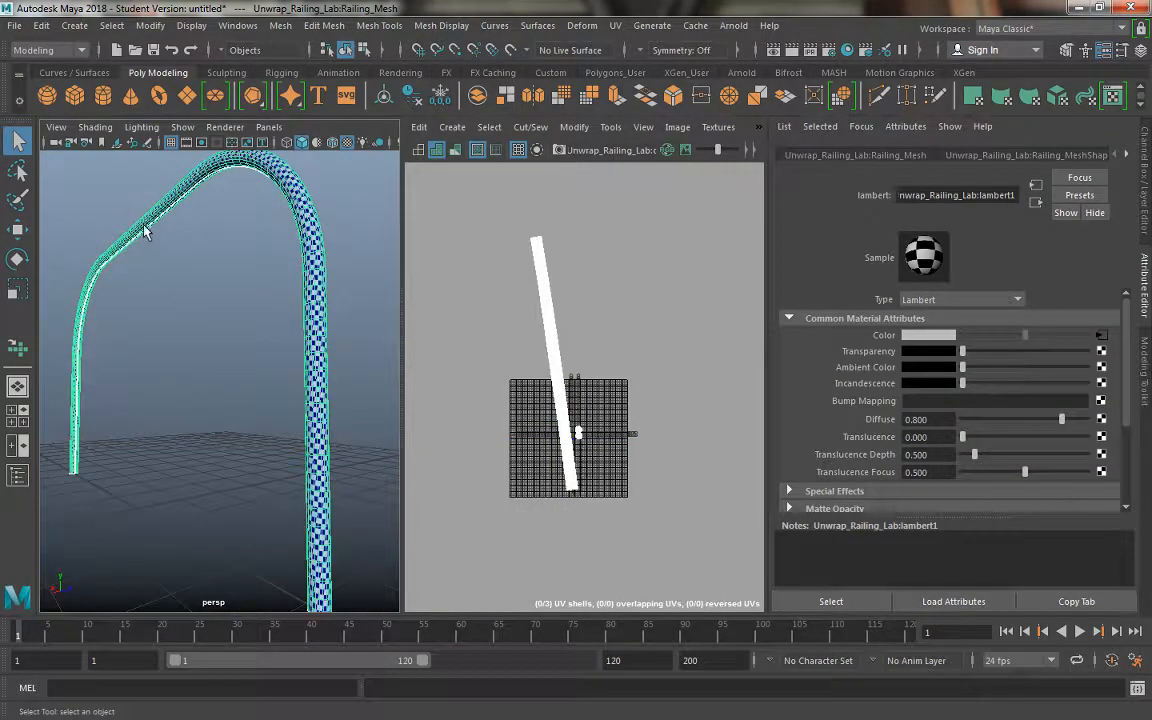
pyautogui.keyDown('alt'); pyautogui.moveTo(297, 296); pyautogui.dragTo(135, 437); pyautogui.keyUp('alt')
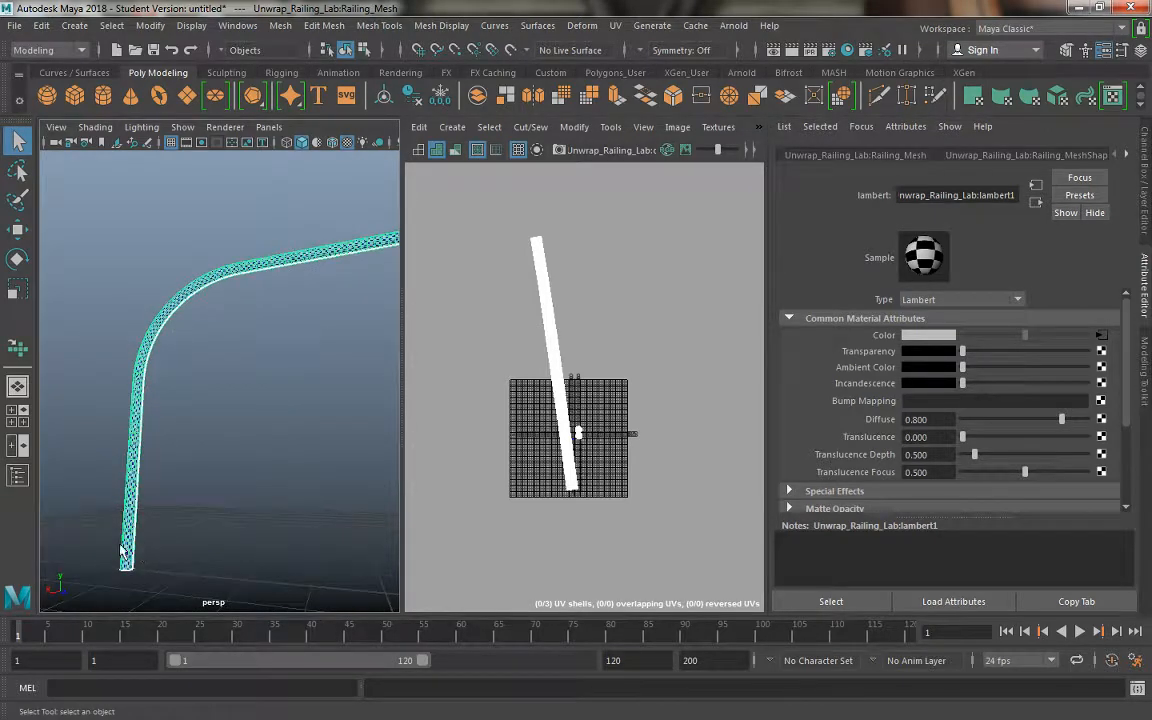
pyautogui.moveTo(206, 451)
pyautogui.keyDown('alt'); pyautogui.mouseDown()
pyautogui.moveTo(121, 381)
pyautogui.moveTo(198, 427)
pyautogui.moveTo(335, 455)
pyautogui.moveTo(219, 450)
pyautogui.mouseUp(); pyautogui.keyUp('alt')
pyautogui.click(198, 463)
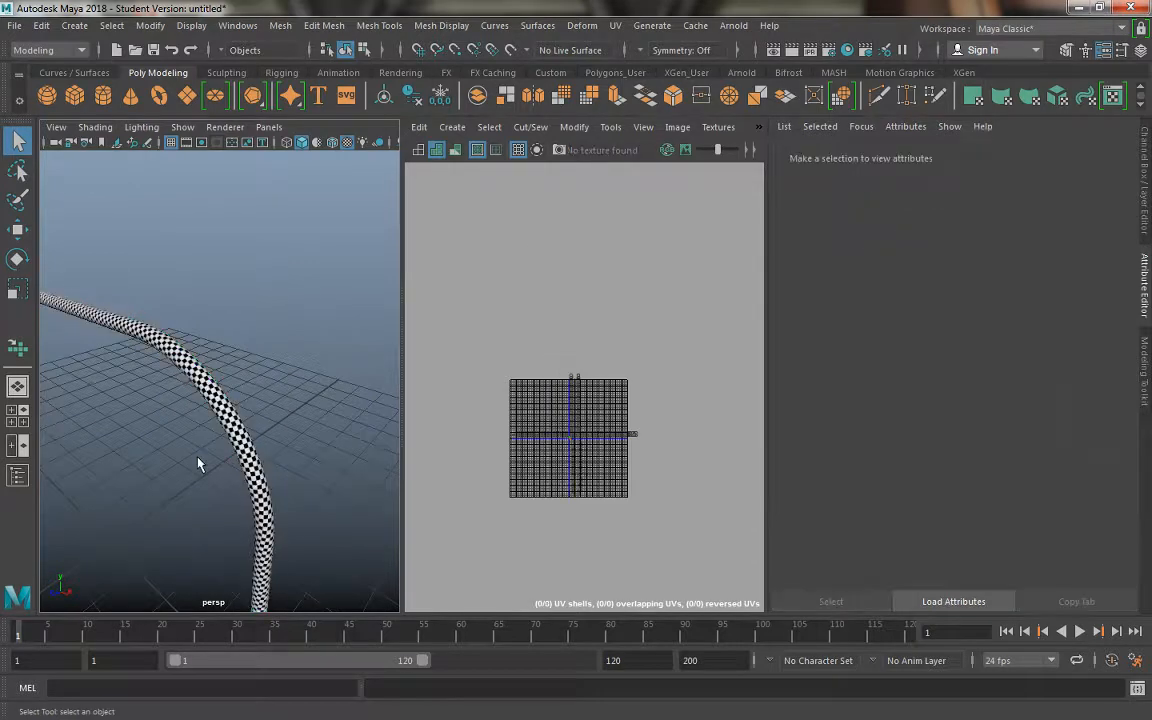
pyautogui.keyDown('alt'); pyautogui.moveTo(144, 386); pyautogui.dragTo(234, 440); pyautogui.keyUp('alt')
pyautogui.click(229, 413)
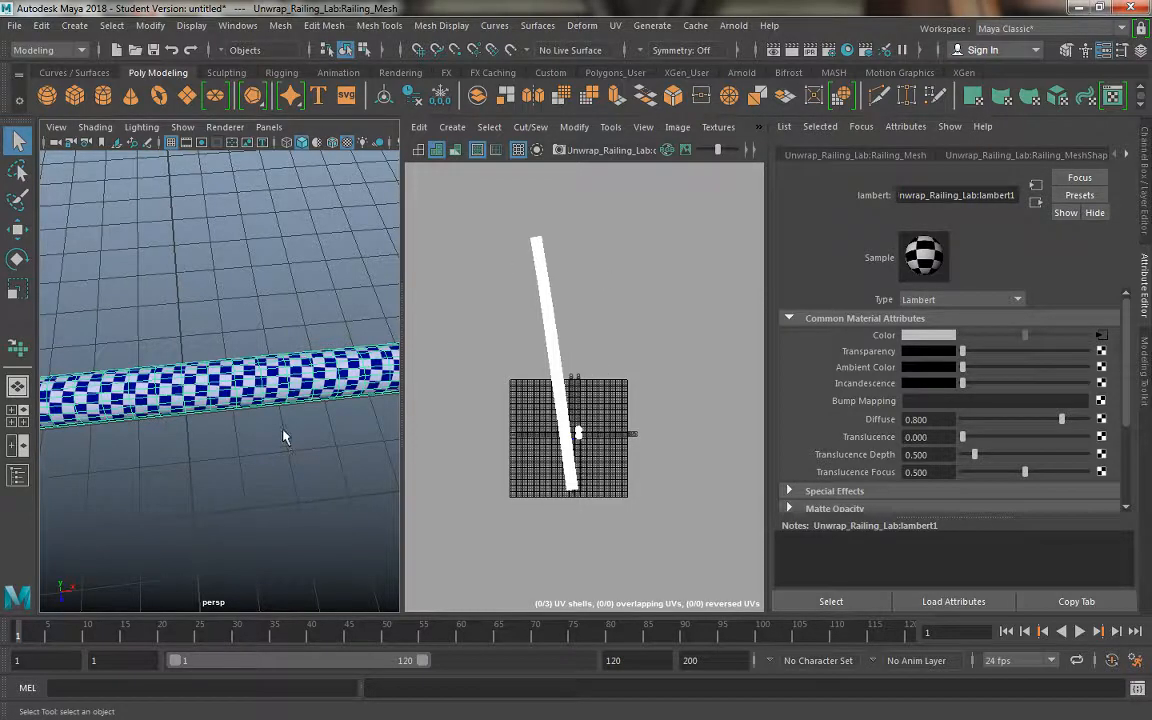
pyautogui.keyDown('alt'); pyautogui.moveTo(283, 437); pyautogui.dragTo(383, 437); pyautogui.keyUp('alt')
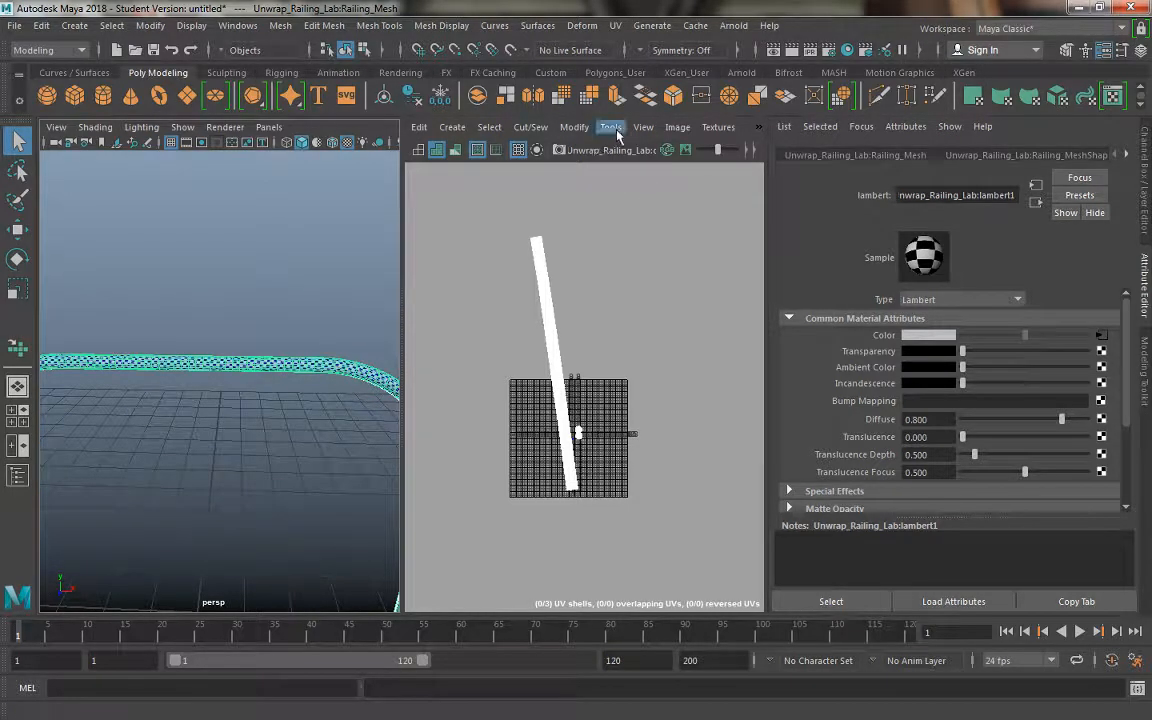
# Step: Activate the Move UV Shell tool and put the railing mesh back in object mode with its capped end in view
pyautogui.keyDown('alt'); pyautogui.moveTo(581, 321); pyautogui.dragTo(569, 300, button='middle'); pyautogui.keyUp('alt')
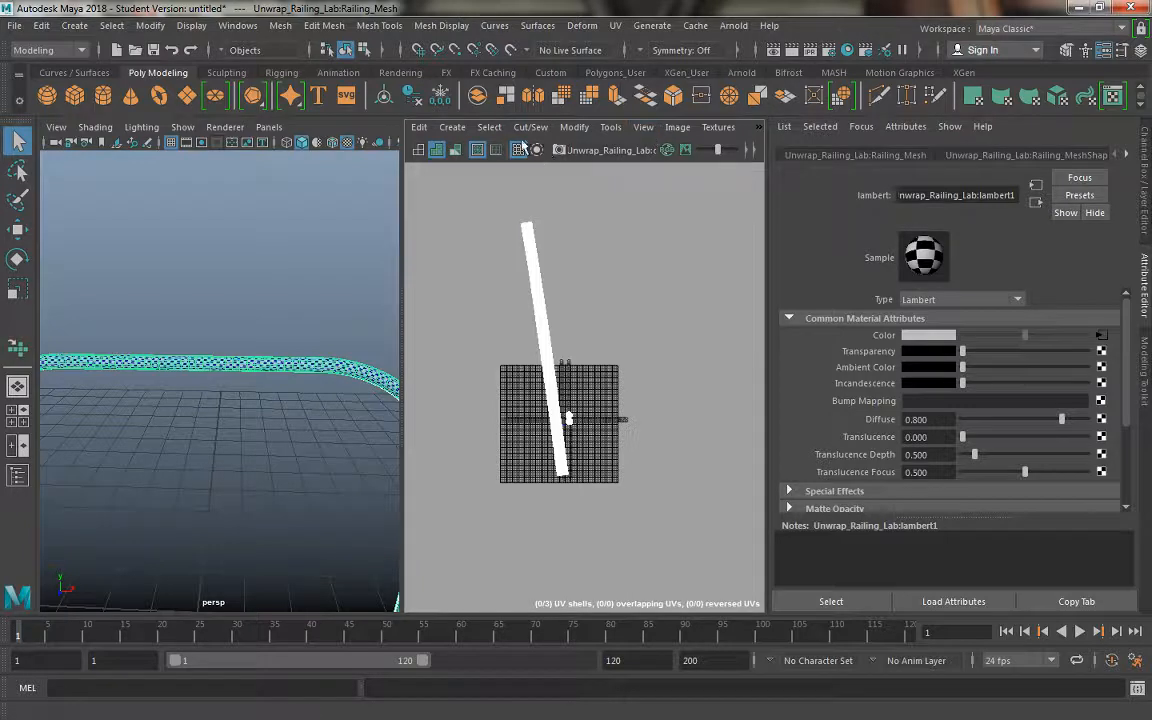
pyautogui.click(578, 129)
pyautogui.click(578, 129)
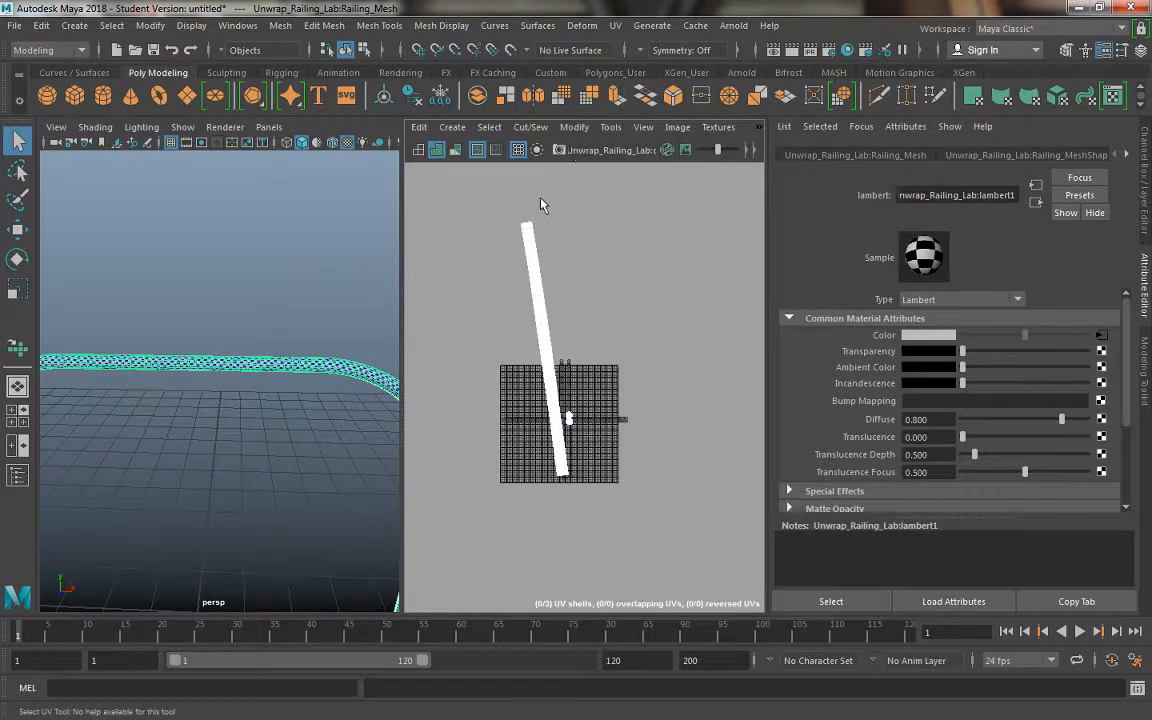
pyautogui.click(608, 127)
pyautogui.click(652, 260)
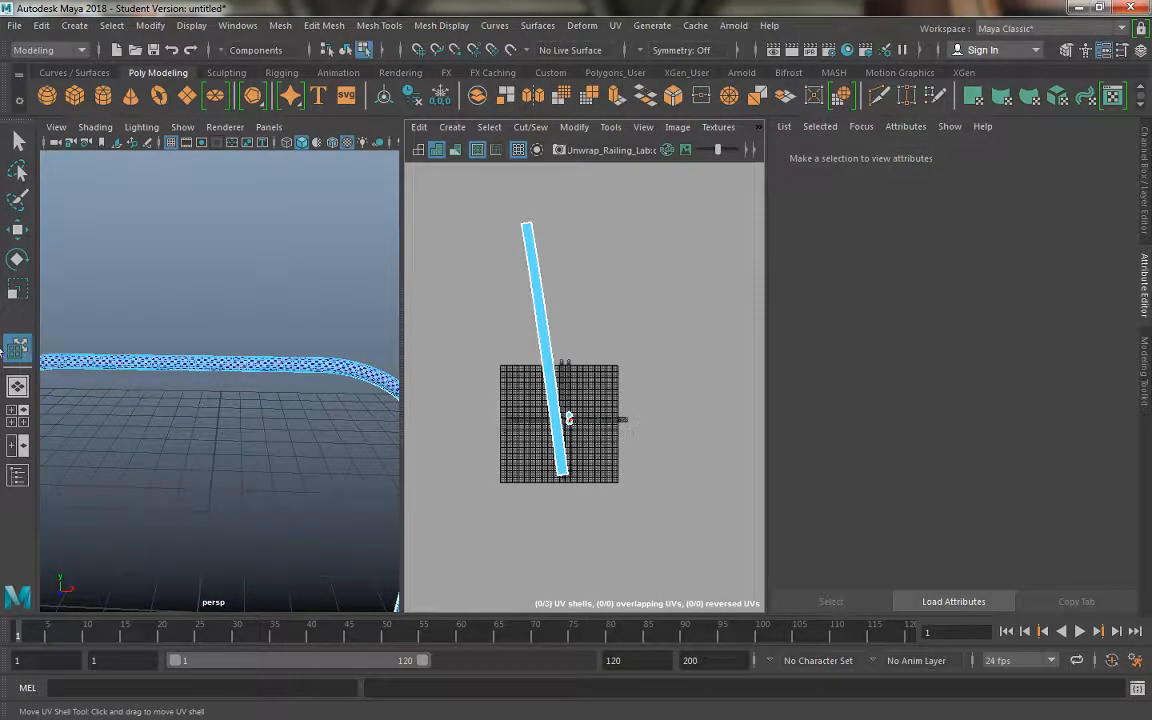
pyautogui.keyDown('alt'); pyautogui.moveTo(298, 324); pyautogui.dragTo(241, 326); pyautogui.keyUp('alt')
pyautogui.moveTo(241, 326); pyautogui.dragTo(288, 198, button='right')
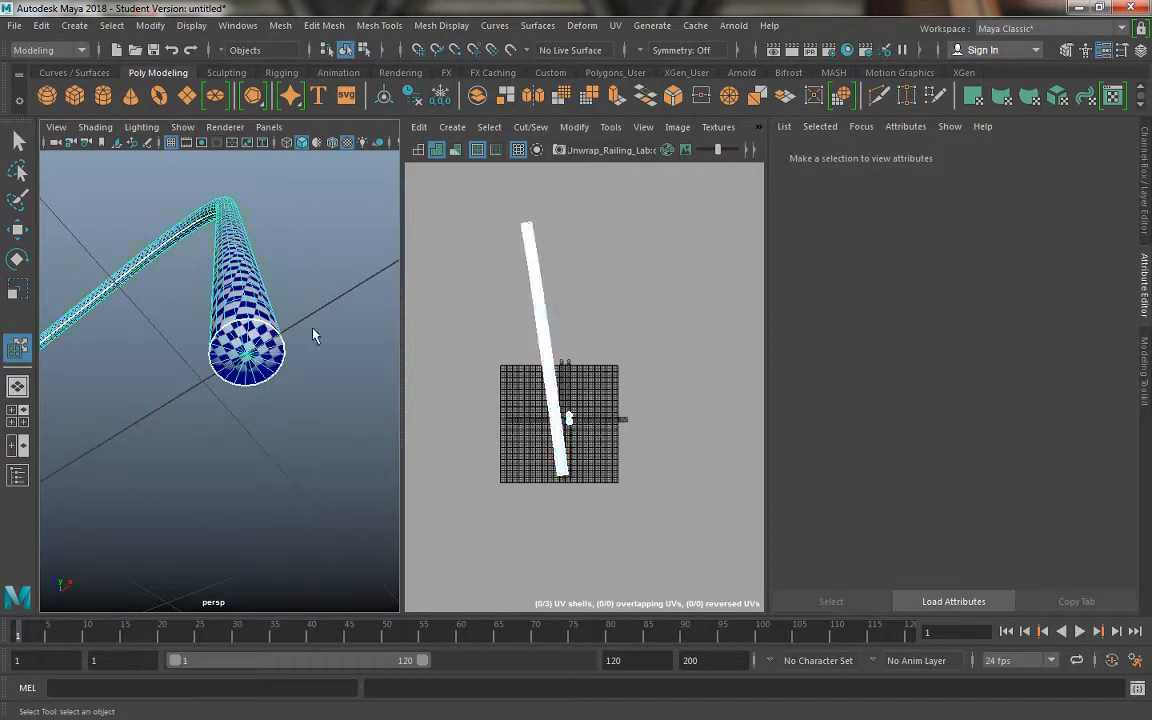
# Step: Select the railing mesh and use Move UV Shell to place both end-cap UV shells just above the long strip's upper end
pyautogui.click(245, 368)
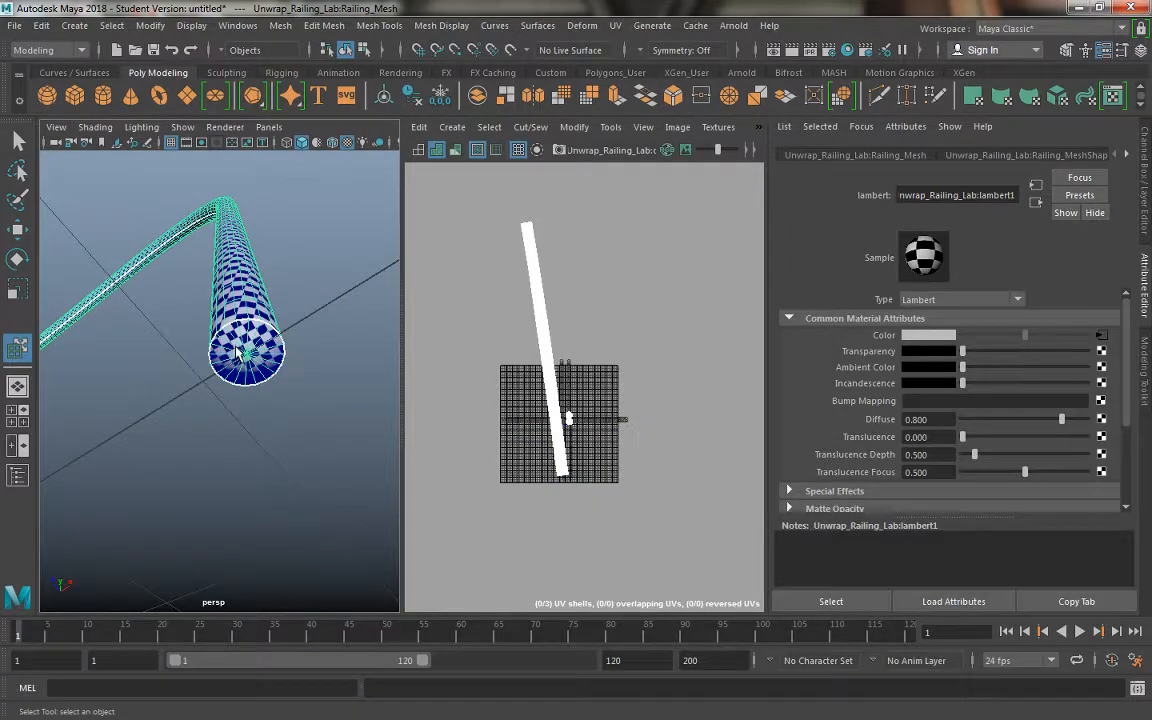
pyautogui.keyDown('alt'); pyautogui.moveTo(238, 352); pyautogui.dragTo(267, 356); pyautogui.keyUp('alt')
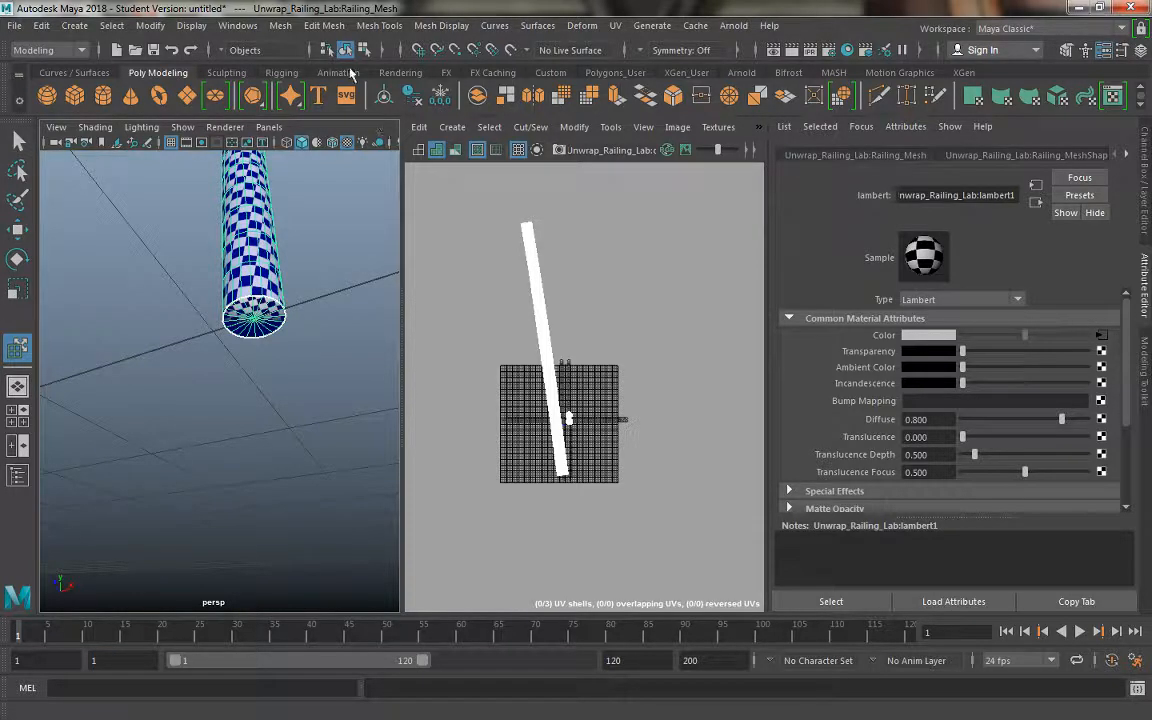
pyautogui.click(610, 127)
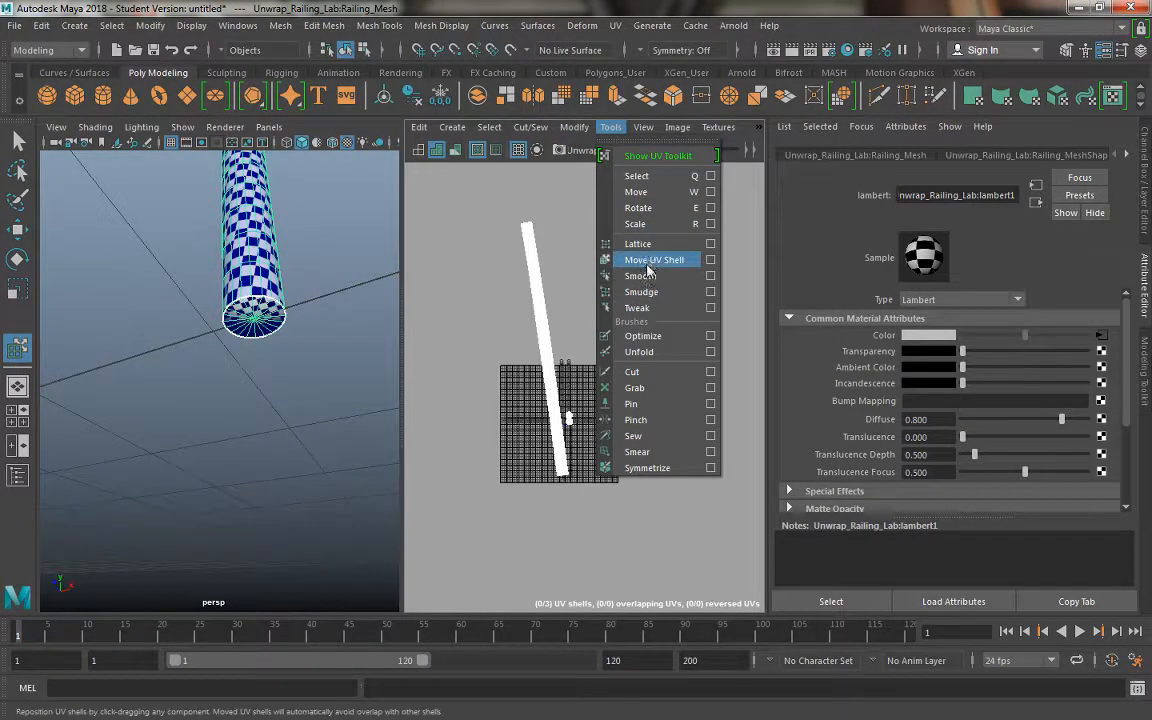
pyautogui.click(648, 262)
pyautogui.click(563, 415)
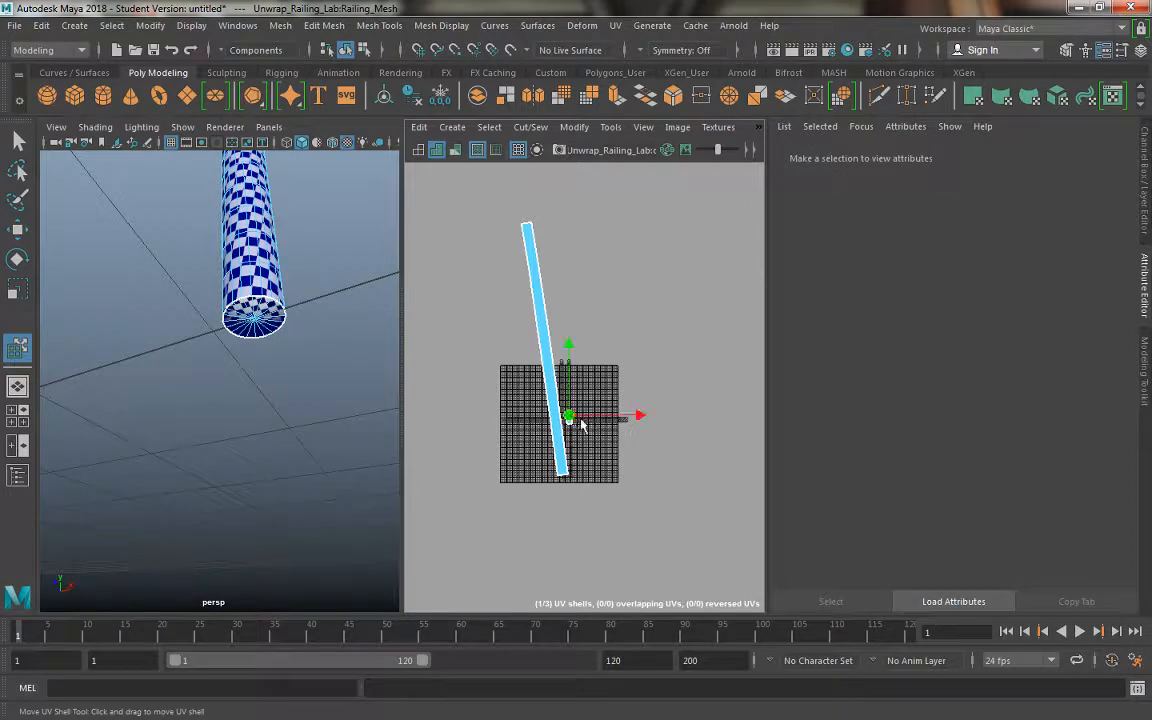
pyautogui.click(570, 415)
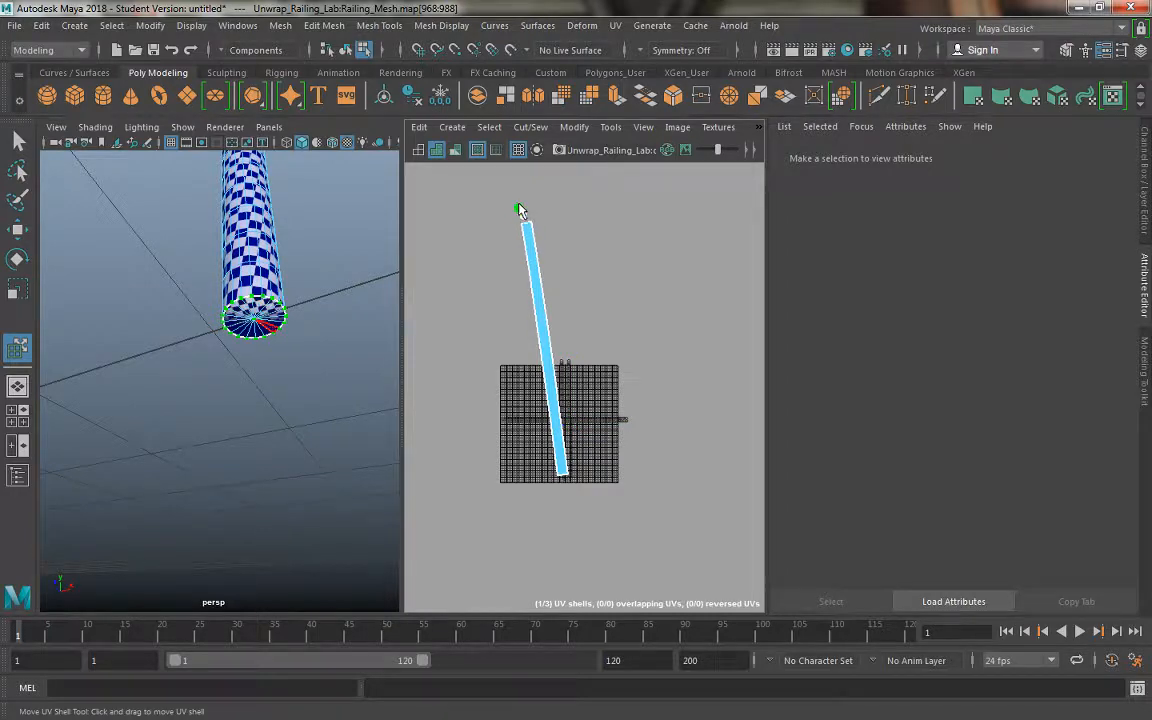
pyautogui.click(519, 204)
pyautogui.keyDown('alt'); pyautogui.moveTo(532, 291); pyautogui.dragTo(547, 389, button='middle'); pyautogui.keyUp('alt')
pyautogui.keyDown('alt'); pyautogui.moveTo(491, 273); pyautogui.dragTo(538, 321, button='right'); pyautogui.keyUp('alt')
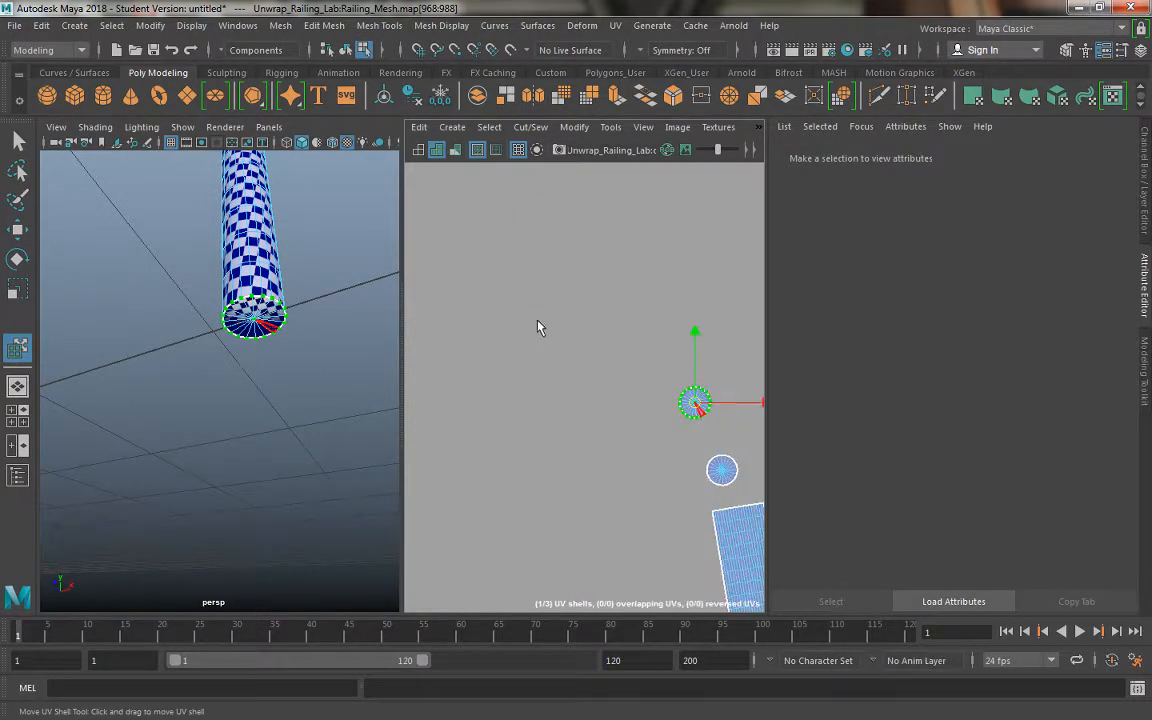
pyautogui.keyDown('alt'); pyautogui.moveTo(560, 363); pyautogui.dragTo(519, 333, button='middle'); pyautogui.keyUp('alt')
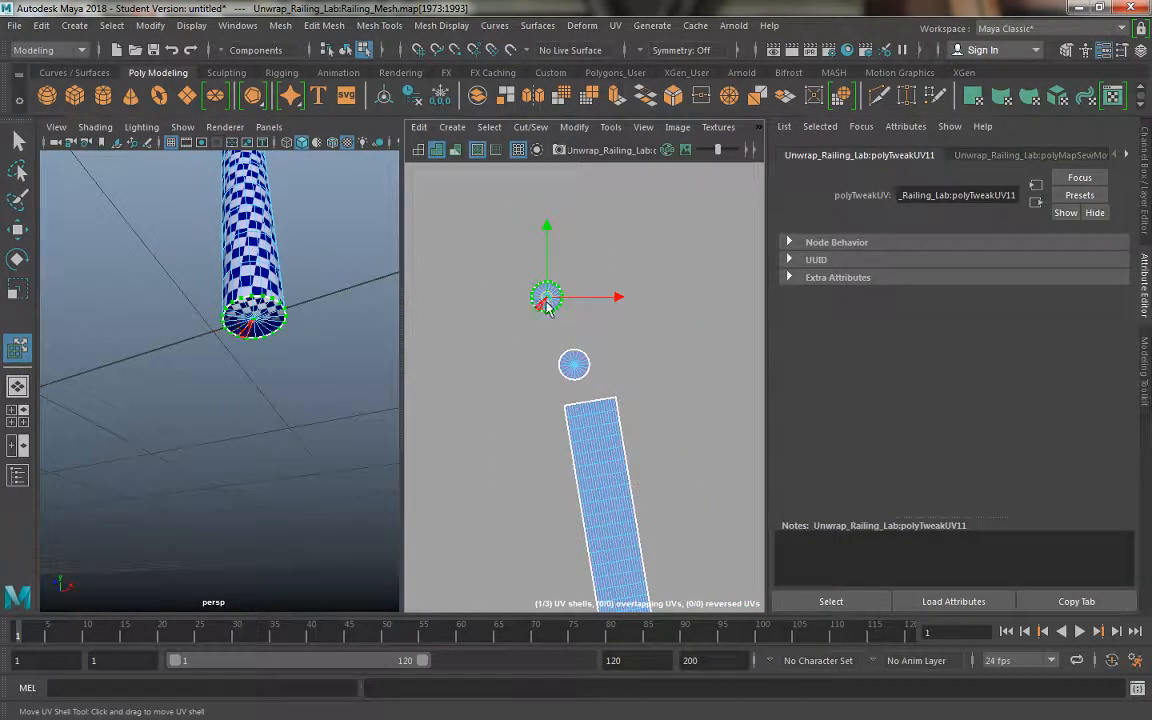
# Step: Select both end-cap UV shells together with the Move UV Shell tool and activate the Scale tool
pyautogui.press('r')
pyautogui.keyDown('shift'); pyautogui.click(575, 366); pyautogui.keyUp('shift')
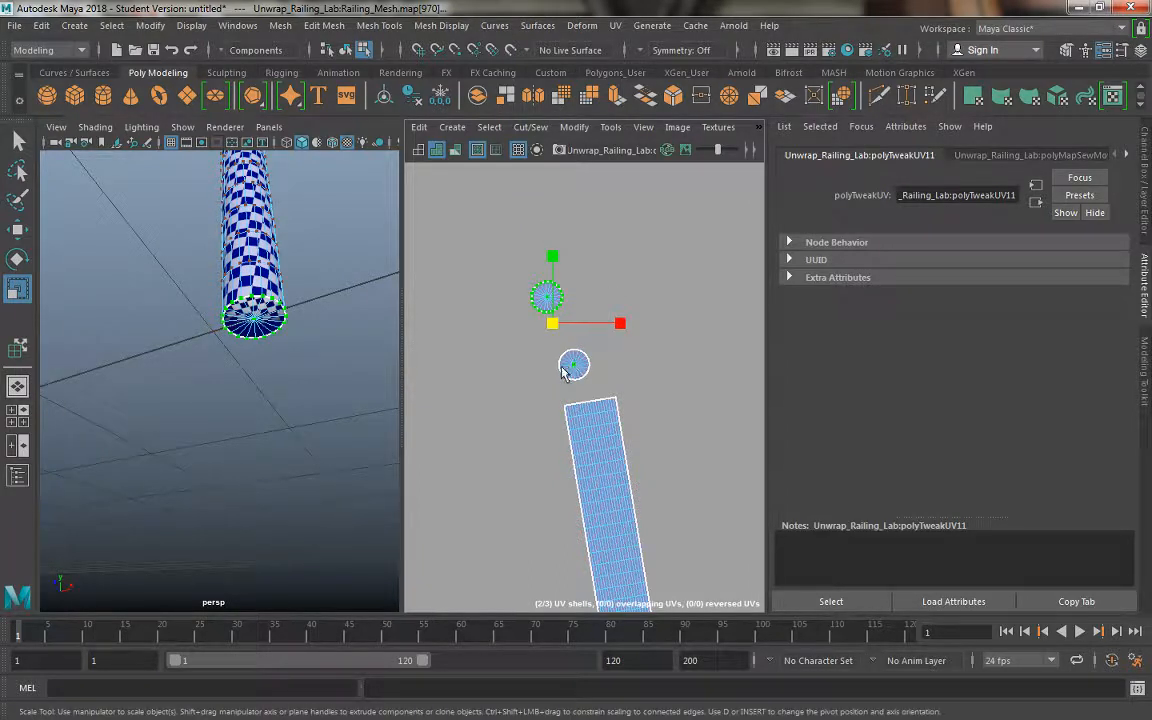
pyautogui.click(610, 127)
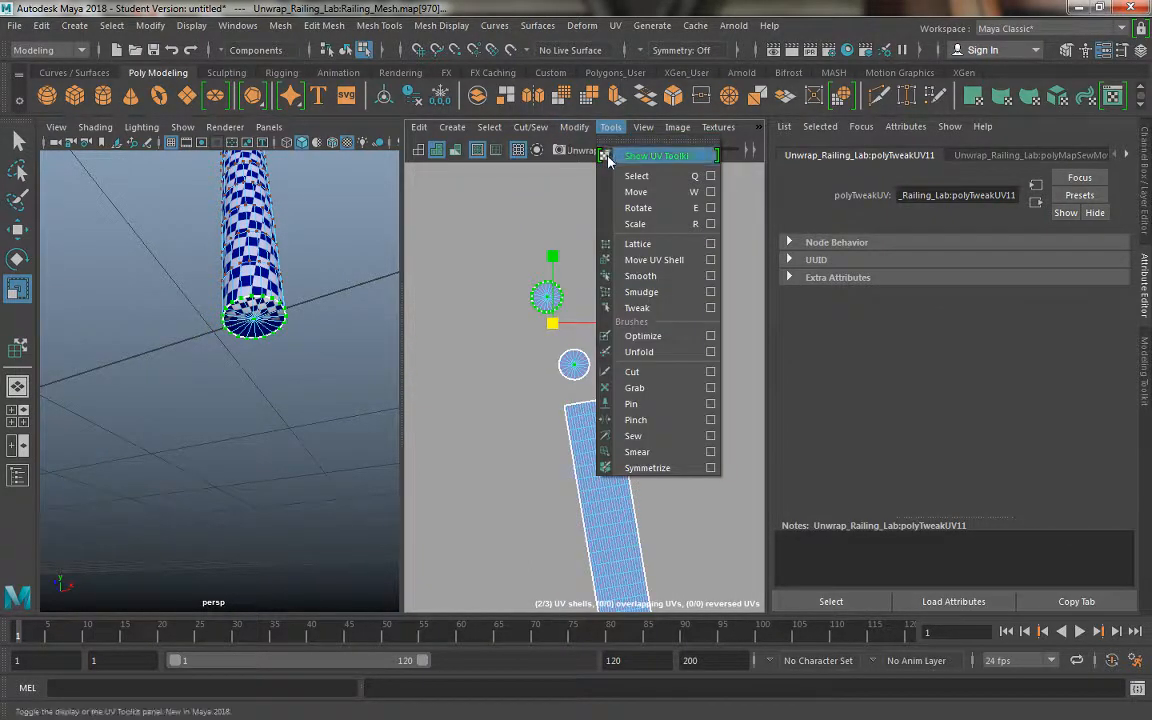
pyautogui.click(652, 260)
pyautogui.moveTo(601, 392); pyautogui.dragTo(600, 390)
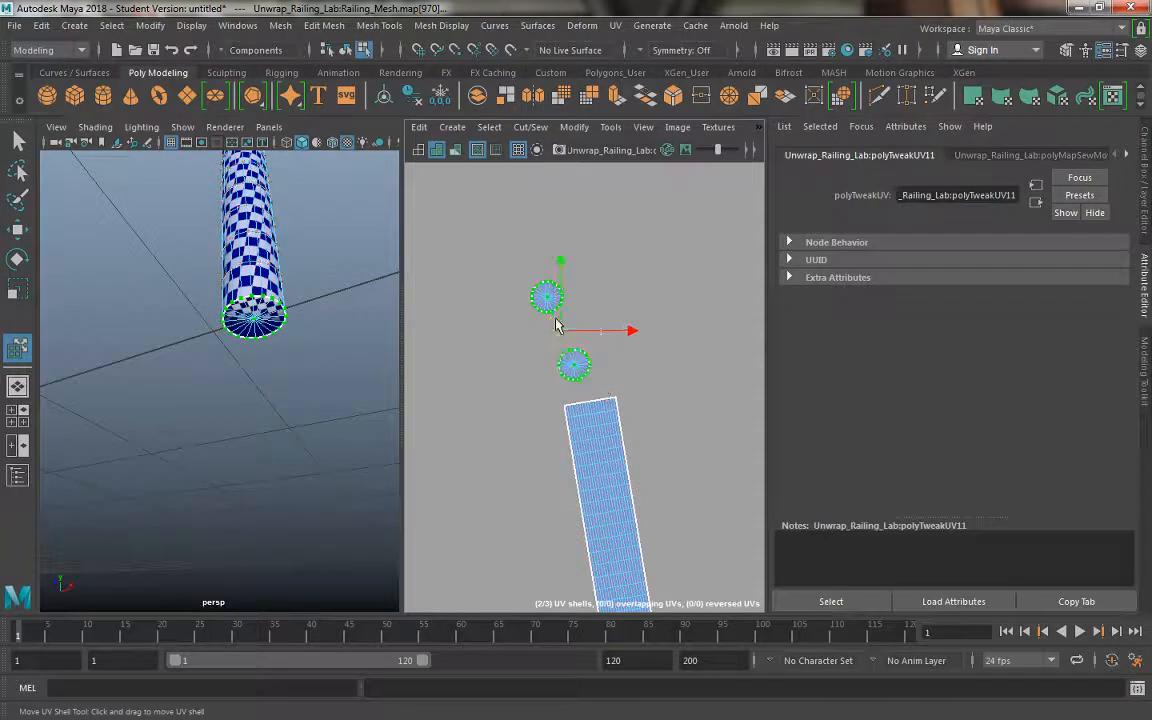
pyautogui.press('r')
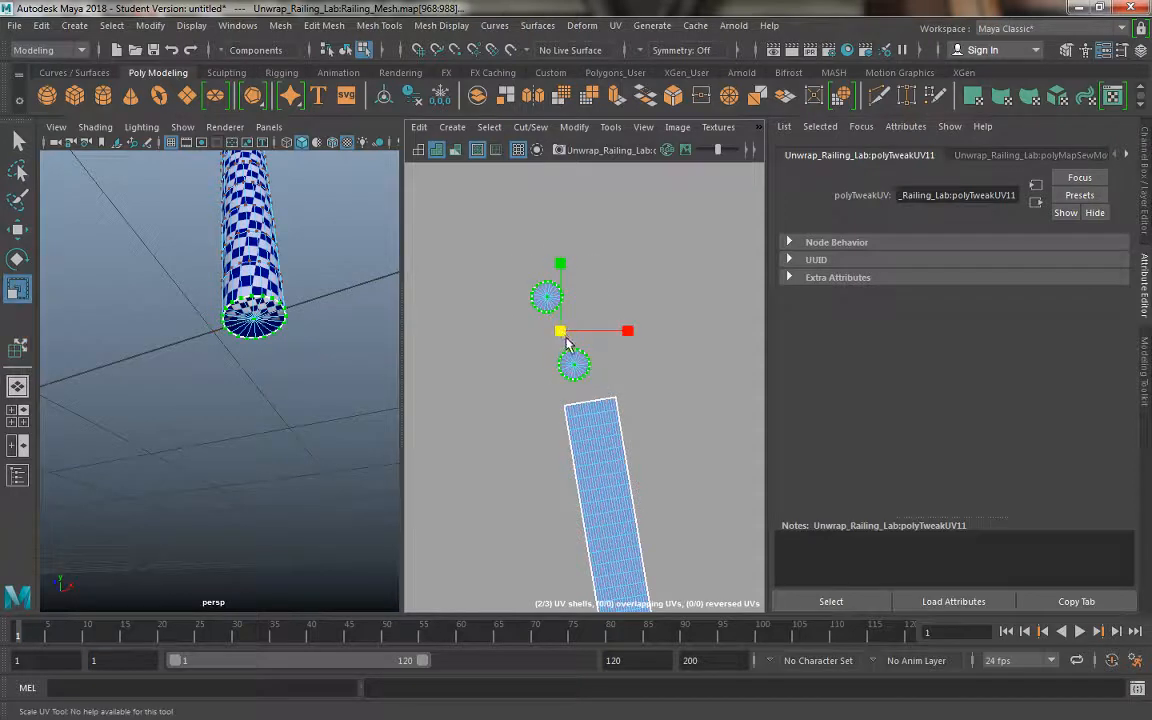
# Step: Try to enlarge both end-cap UV shells together with the Scale tool and undo the attempts
pyautogui.click(573, 349)
pyautogui.hotkey('ctrl', 'z')
pyautogui.keyDown('ctrl'); pyautogui.keyDown('shift'); pyautogui.moveTo(562, 334); pyautogui.dragTo(626, 369); pyautogui.keyUp('shift'); pyautogui.keyUp('ctrl')
pyautogui.hotkey('ctrl', 'z')
pyautogui.hotkey('ctrl', 'z')
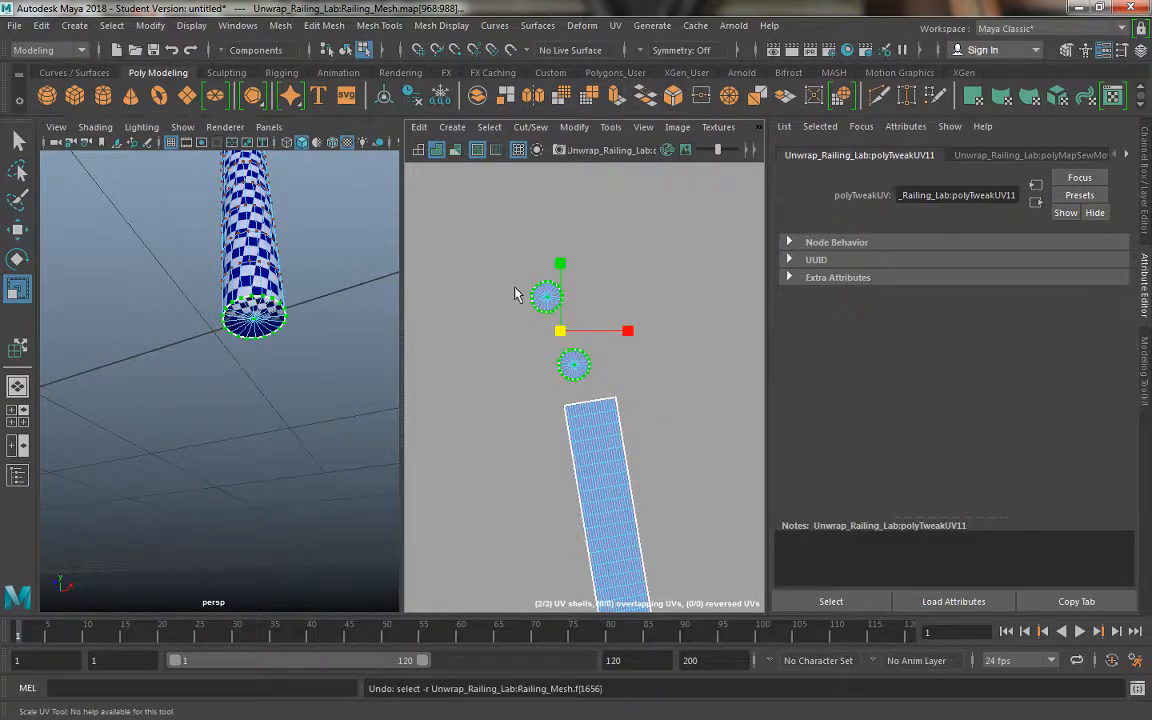
pyautogui.hotkey('ctrl', 'z')
pyautogui.moveTo(497, 253); pyautogui.dragTo(686, 370)
pyautogui.hotkey('ctrl', 'z')
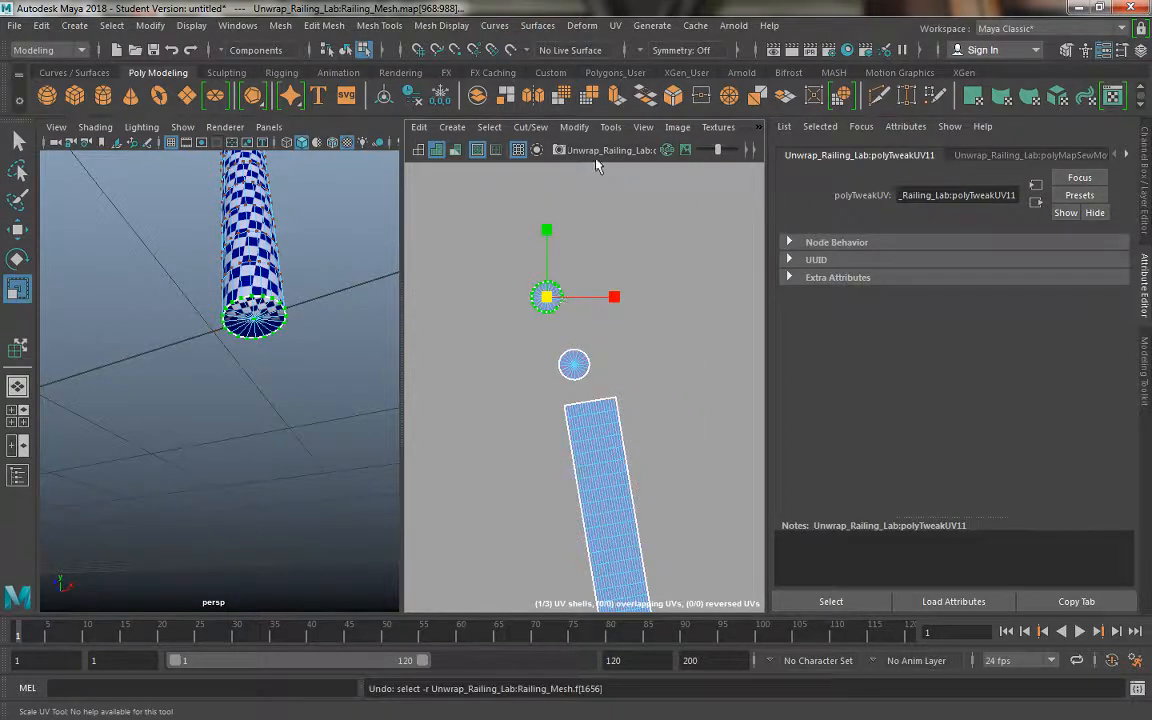
# Step: Try to scale the upper end-cap UV shell on its own and undo the attempt
pyautogui.click(610, 126)
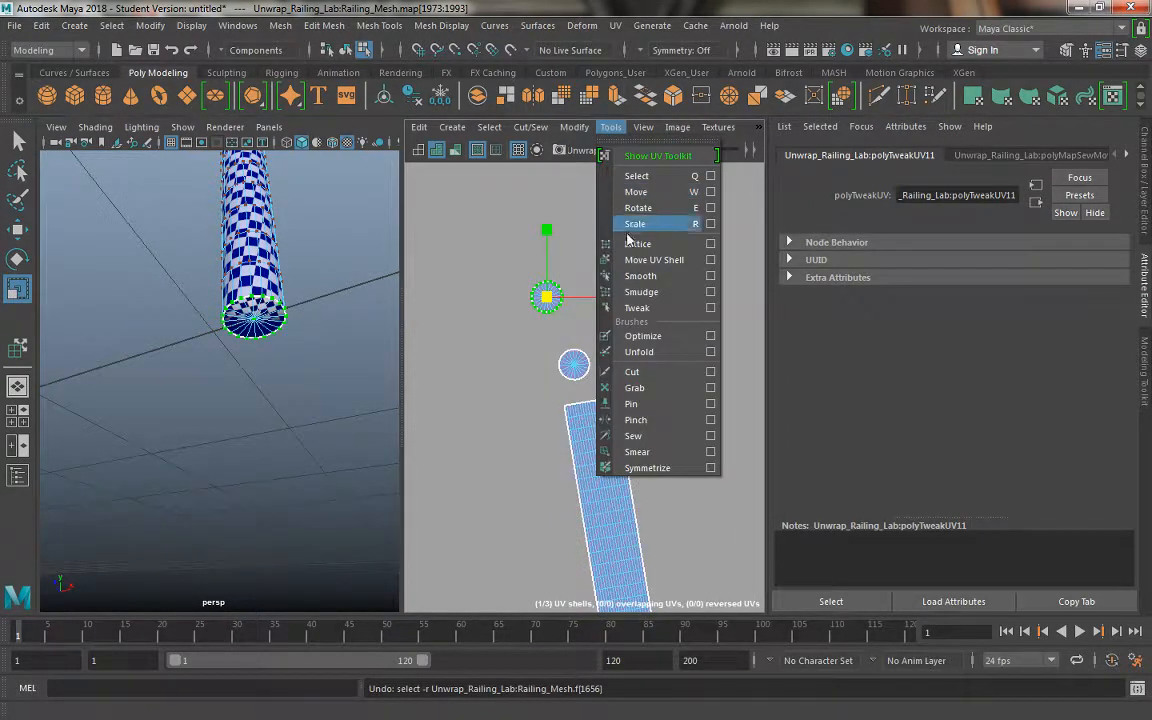
pyautogui.click(644, 264)
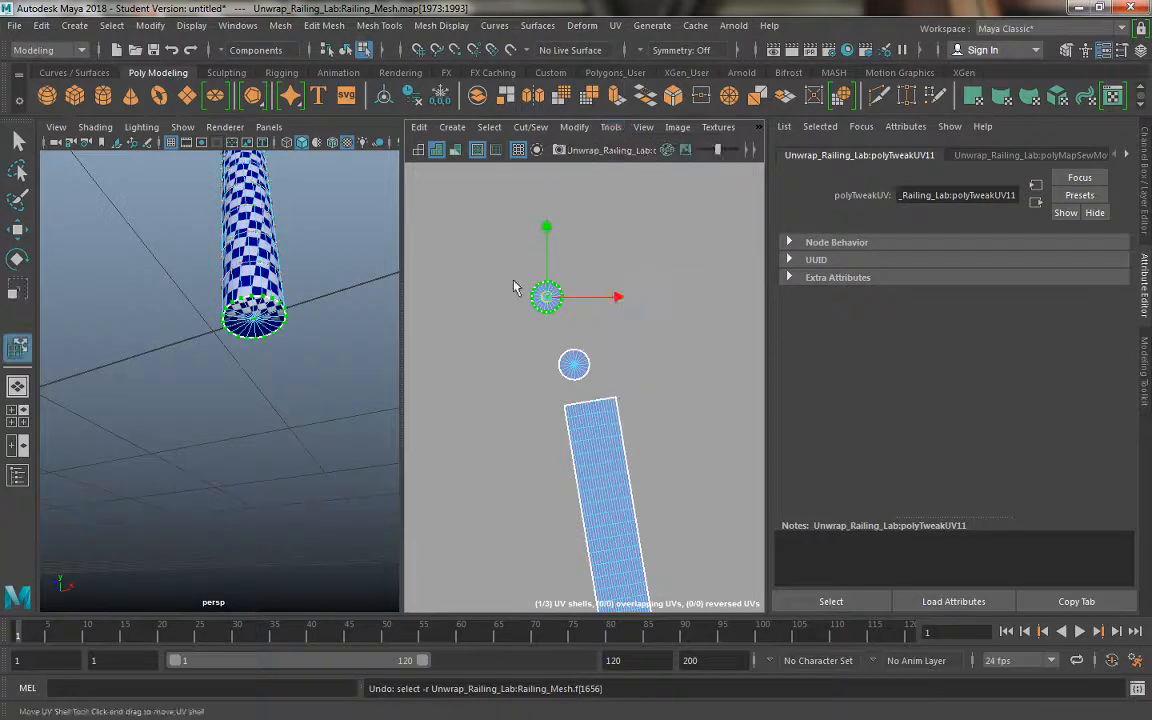
pyautogui.press('r')
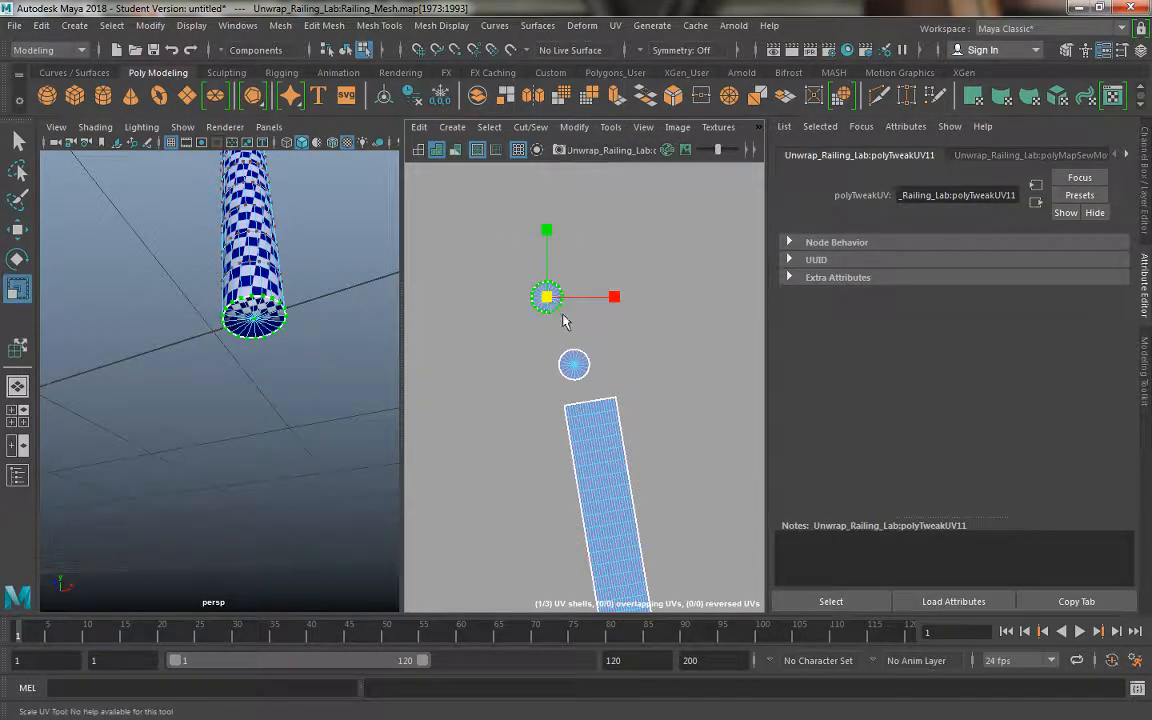
pyautogui.moveTo(310, 330)
pyautogui.keyDown('alt'); pyautogui.mouseDown()
pyautogui.moveTo(296, 321)
pyautogui.moveTo(330, 335)
pyautogui.mouseUp(); pyautogui.keyUp('alt')
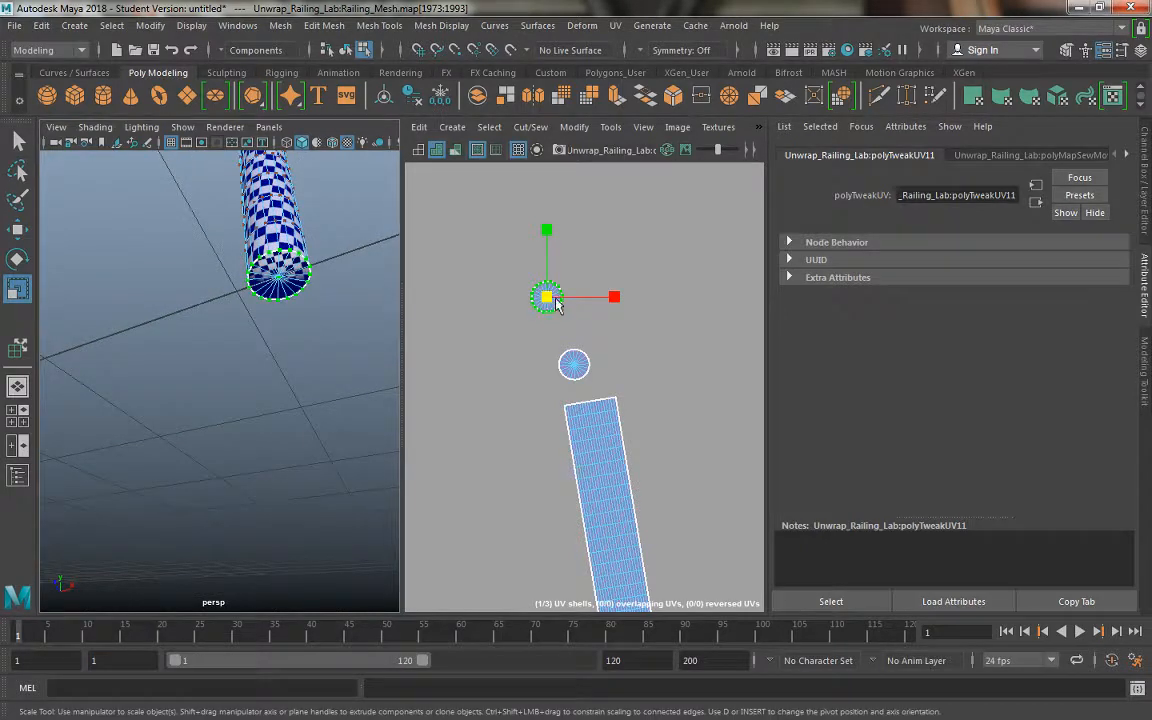
pyautogui.moveTo(617, 303); pyautogui.dragTo(810, 345)
pyautogui.hotkey('ctrl', 'z')
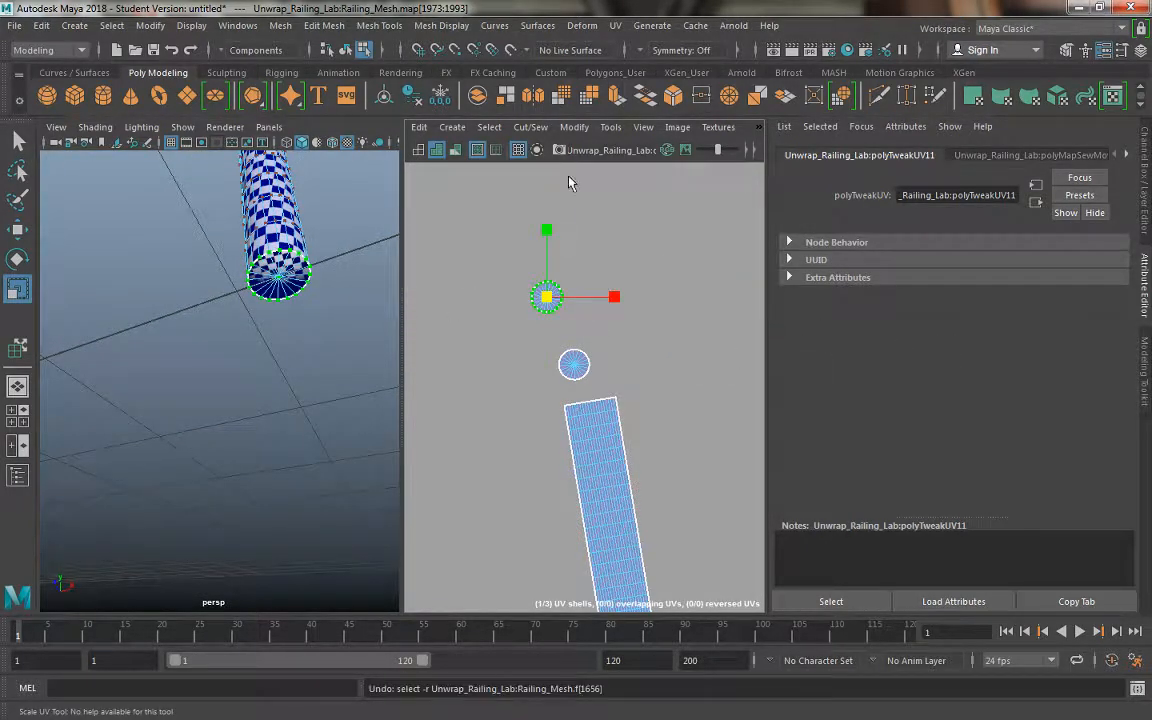
# Step: Try the Unfold brush at a smaller brush size on the upper and lower end-cap UV shells
pyautogui.click(607, 127)
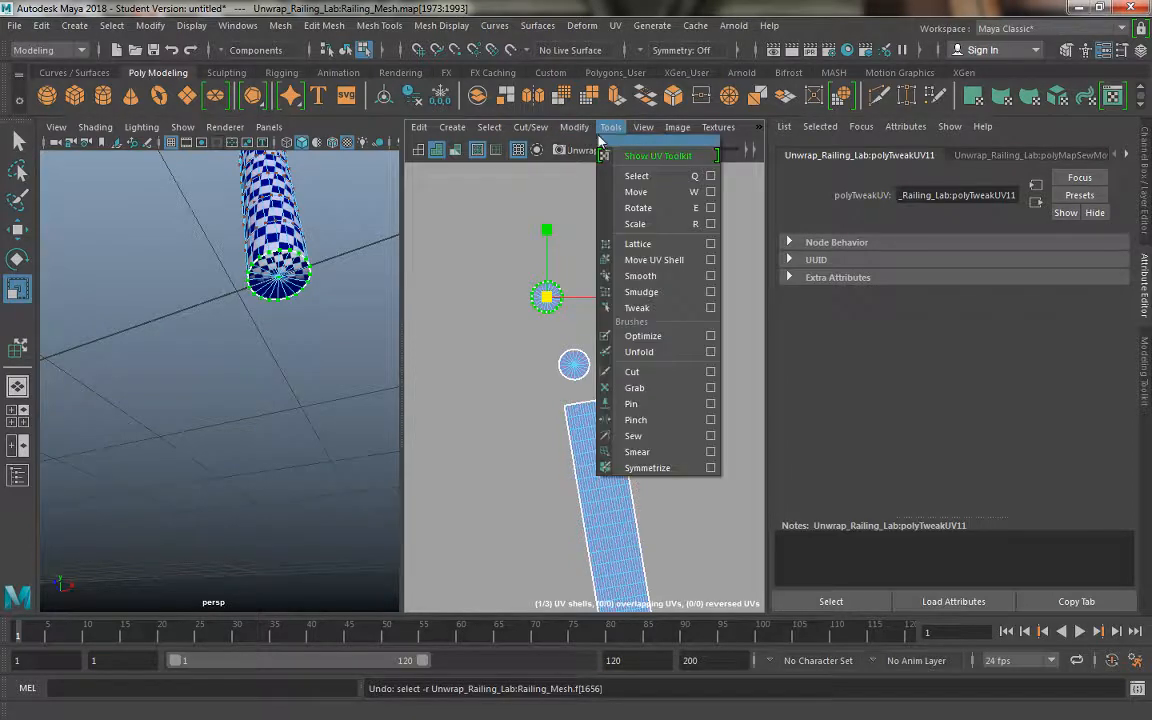
pyautogui.click(662, 350)
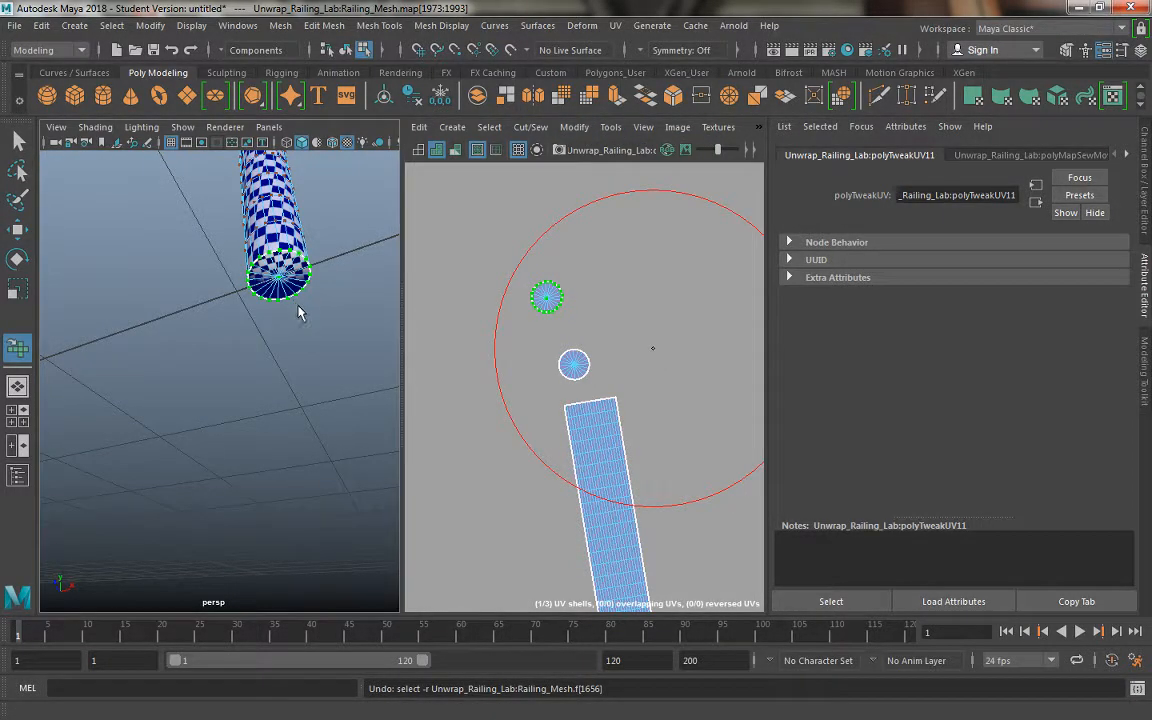
pyautogui.moveTo(298, 311)
pyautogui.keyDown('alt'); pyautogui.mouseDown()
pyautogui.moveTo(501, 310)
pyautogui.moveTo(466, 288)
pyautogui.mouseUp(); pyautogui.keyUp('alt')
pyautogui.press('b')
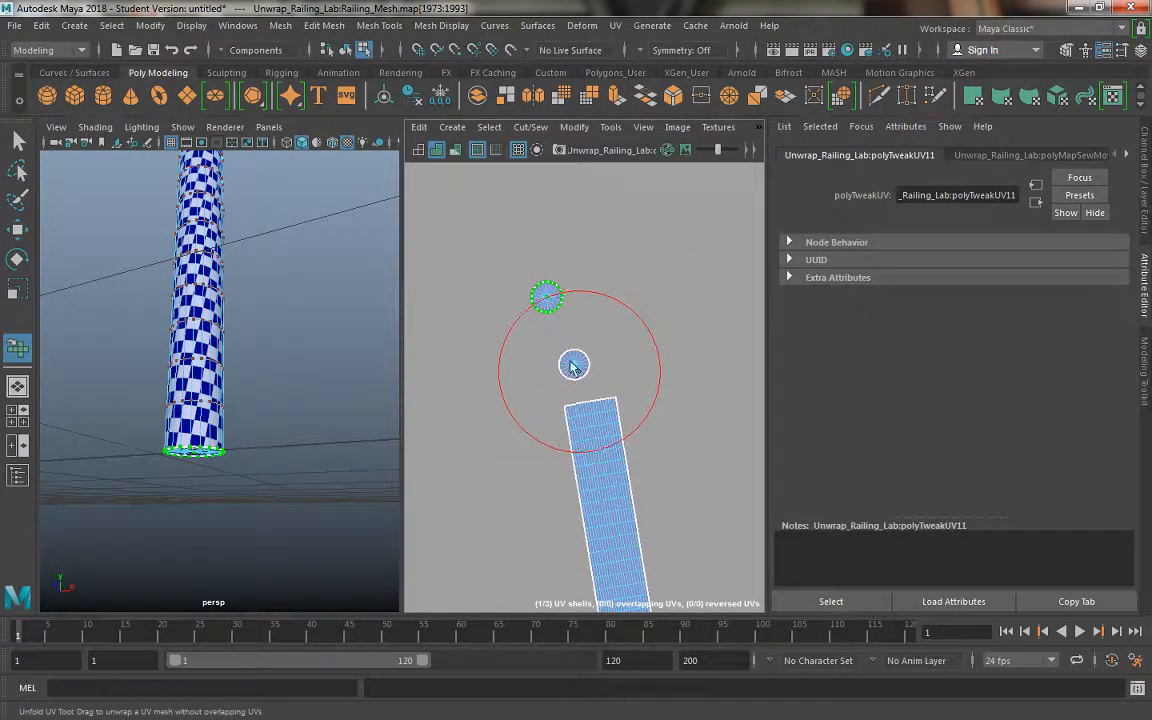
pyautogui.click(610, 127)
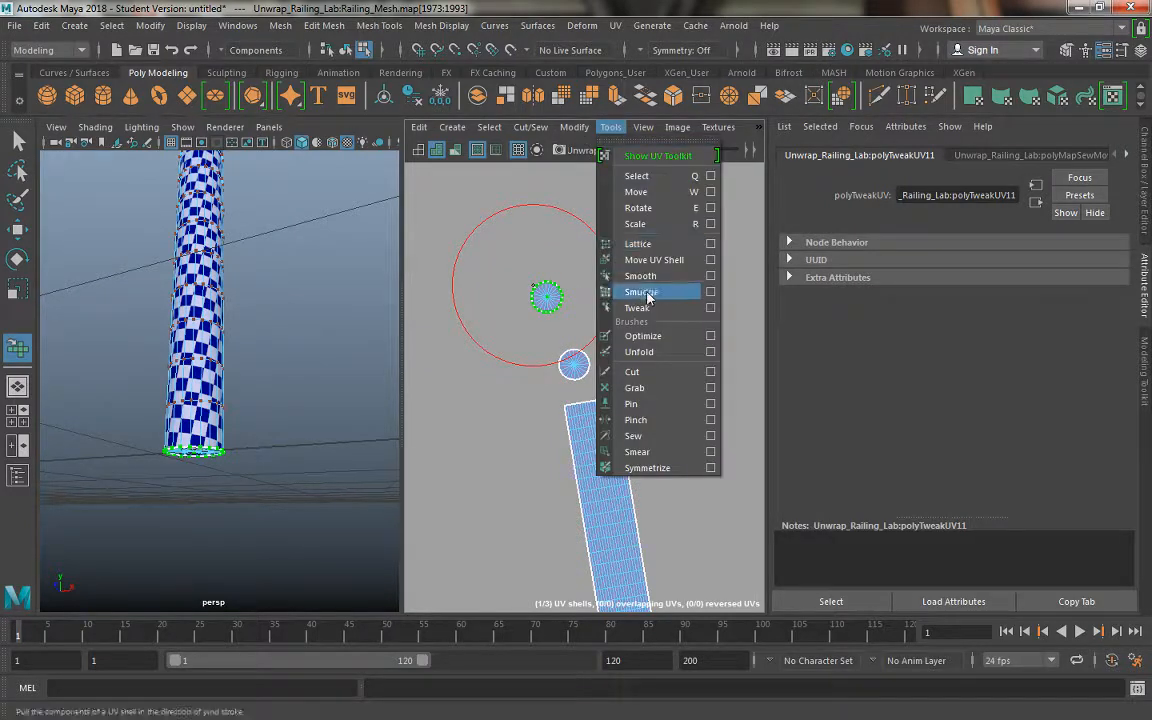
pyautogui.click(661, 260)
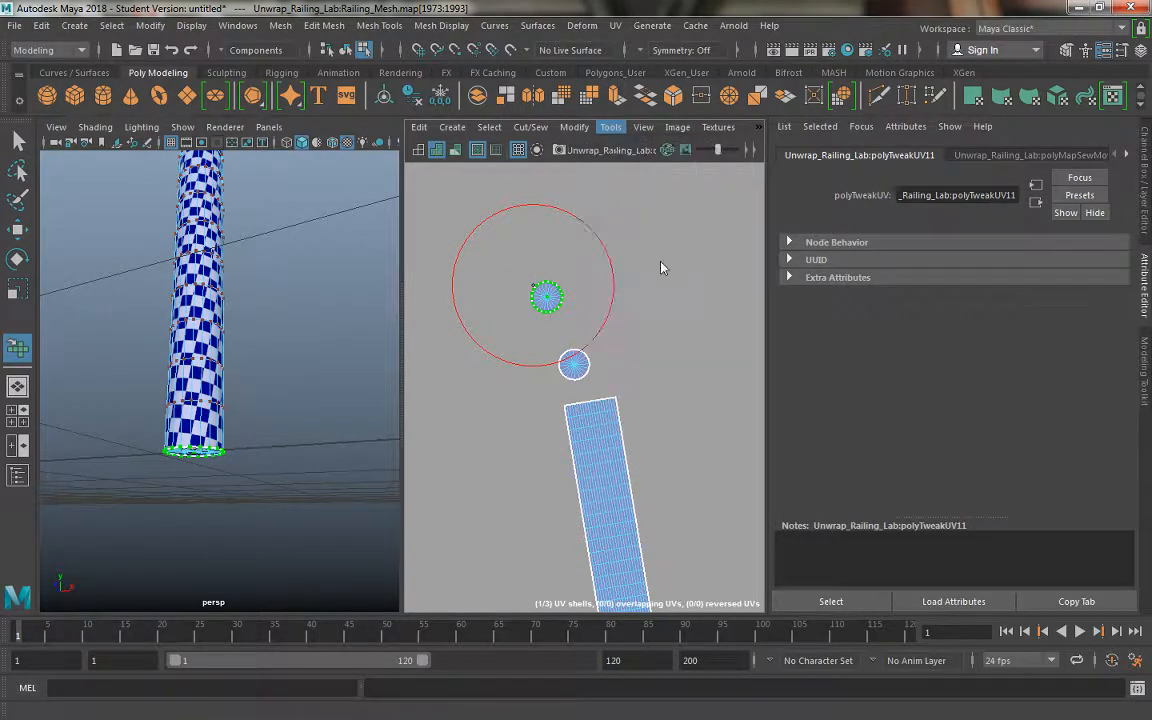
pyautogui.click(573, 364)
pyautogui.click(610, 127)
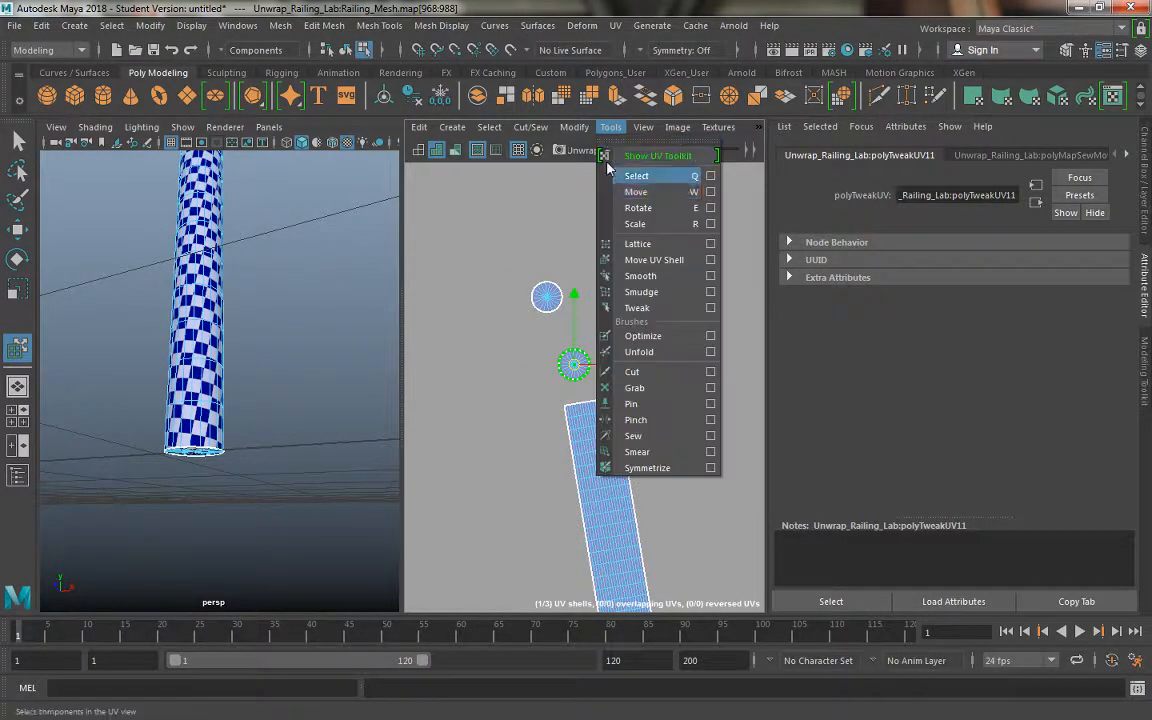
pyautogui.click(633, 352)
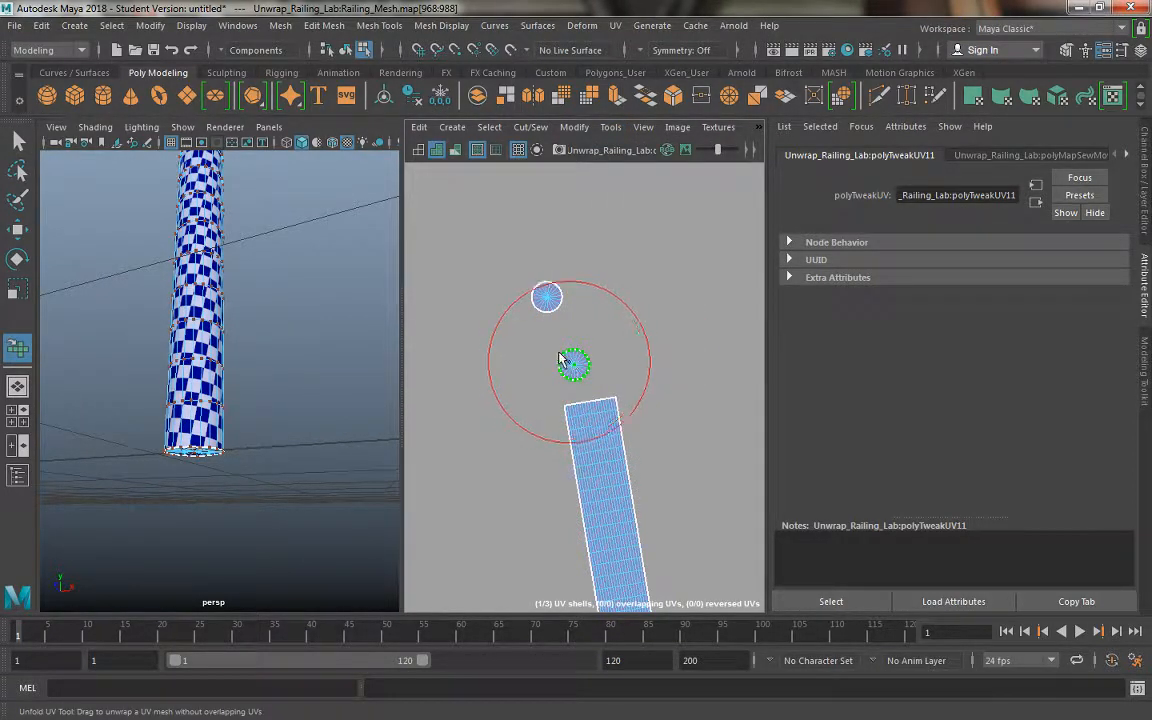
# Step: Reselect the upper end-cap UV shell with Move UV Shell, try to scale it, and undo the stray selection
pyautogui.click(610, 127)
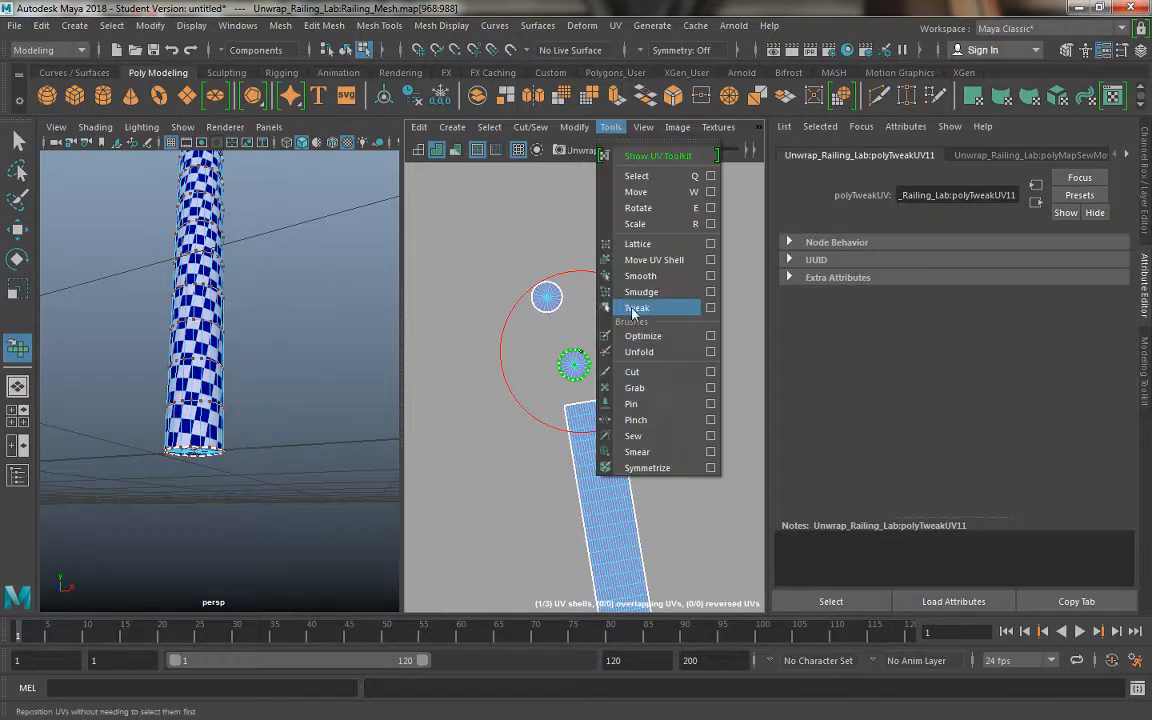
pyautogui.click(653, 260)
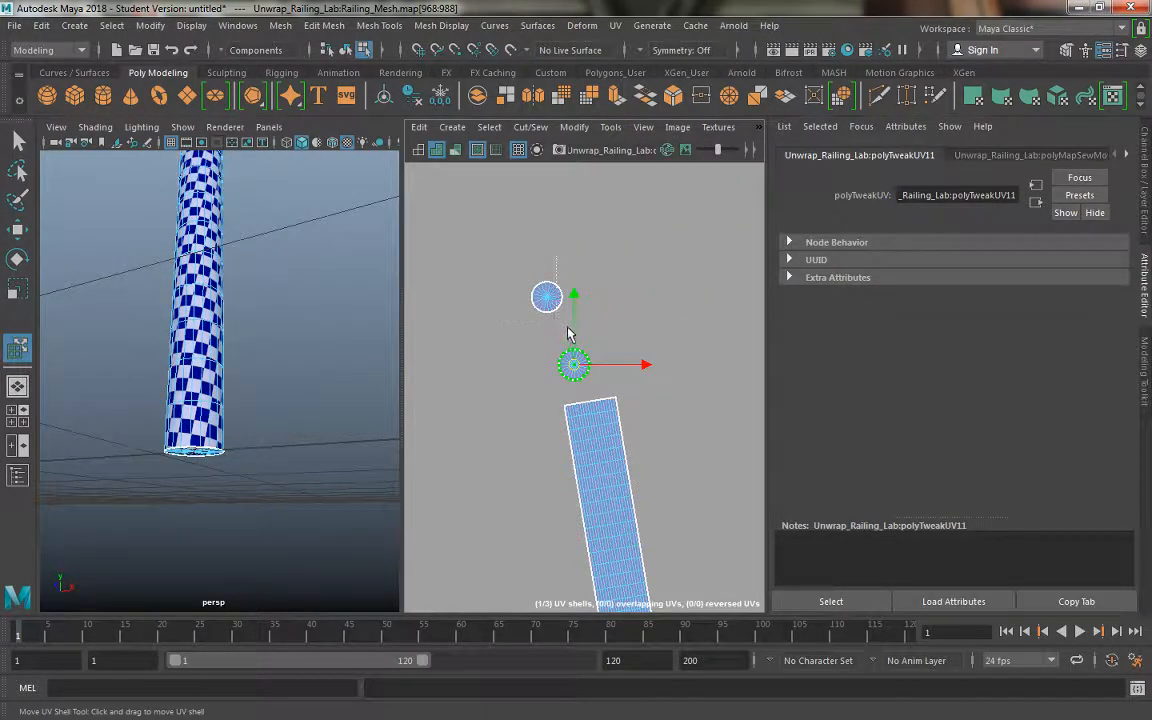
pyautogui.click(546, 298)
pyautogui.press('r')
pyautogui.moveTo(588, 336); pyautogui.dragTo(586, 334)
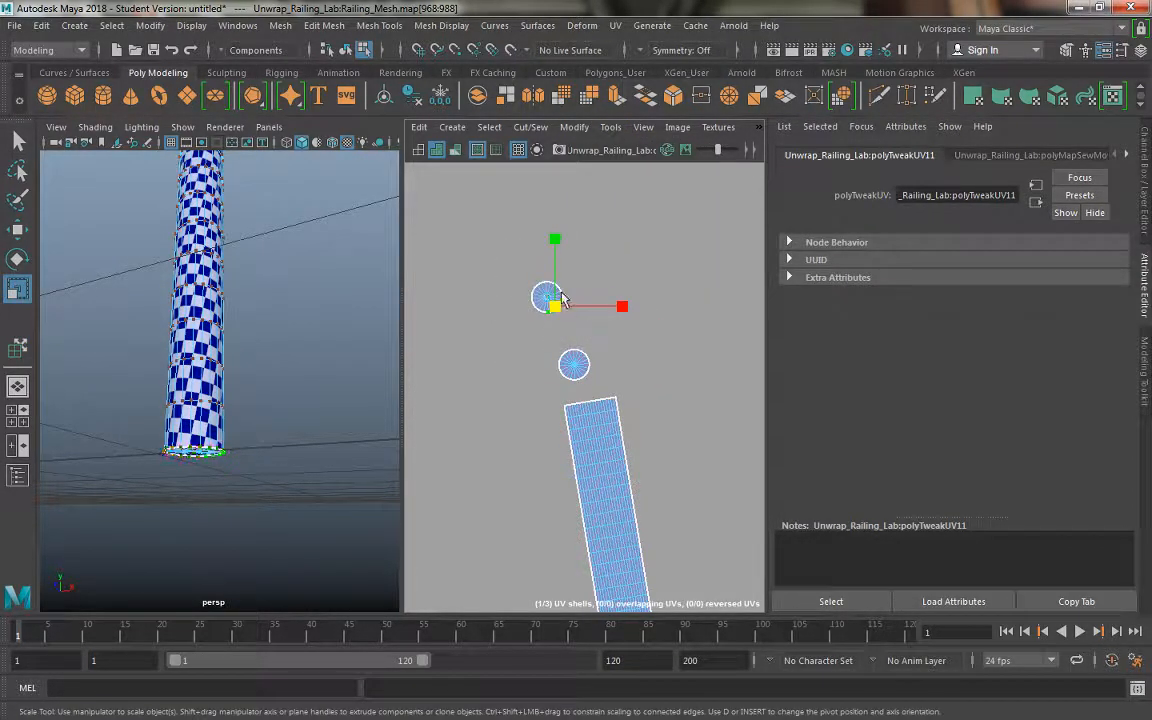
pyautogui.hotkey('ctrl', 'z')
# Step: Try to move the upper end-cap UV shell, attempt to scale it uniformly again, and undo the scaling
pyautogui.press('w')
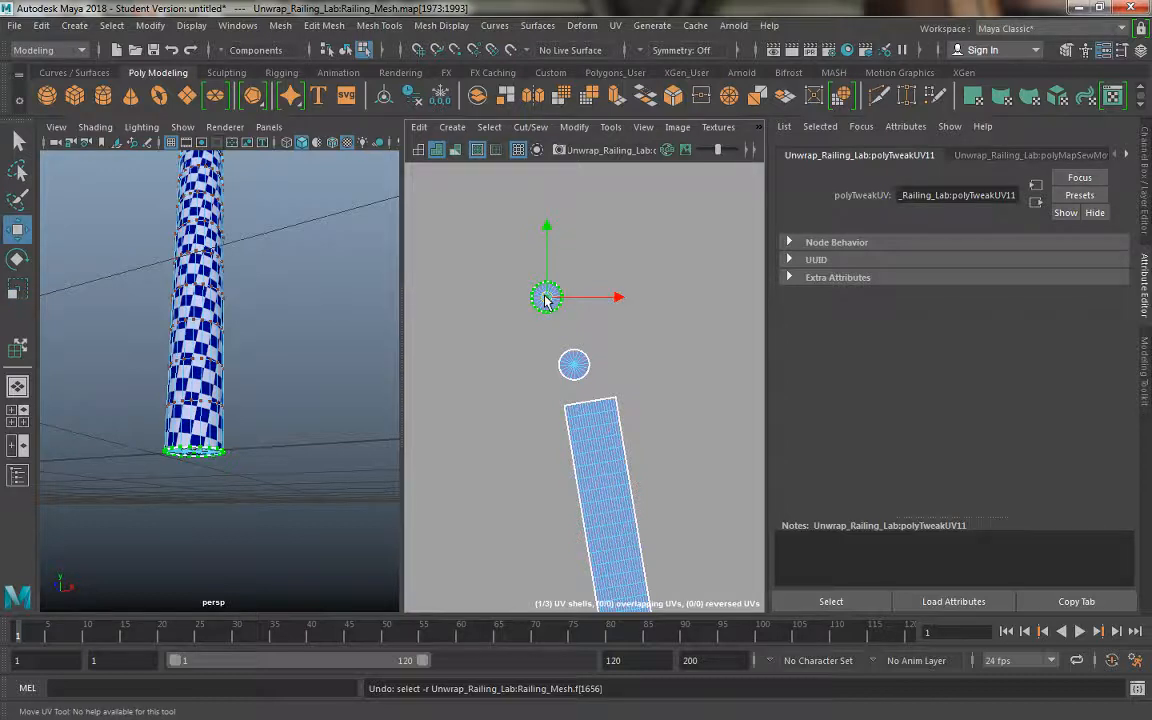
pyautogui.keyDown('ctrl'); pyautogui.keyDown('shift'); pyautogui.moveTo(547, 298); pyautogui.dragTo(597, 321); pyautogui.keyUp('shift'); pyautogui.keyUp('ctrl')
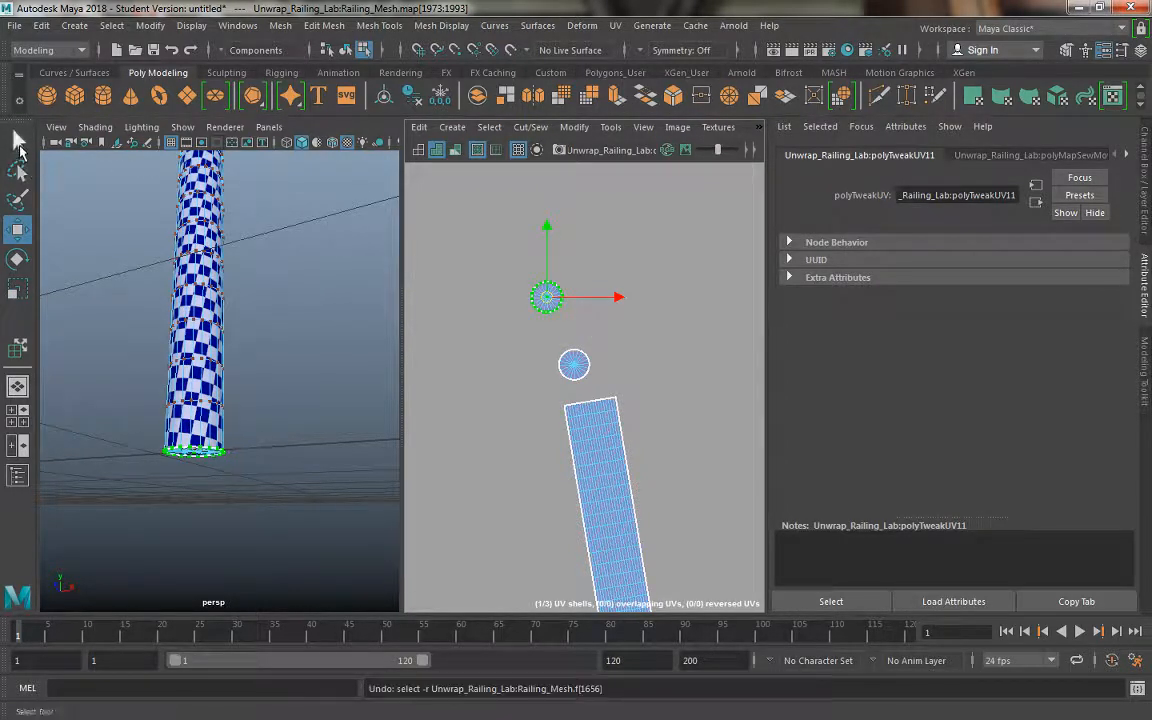
pyautogui.press('q')
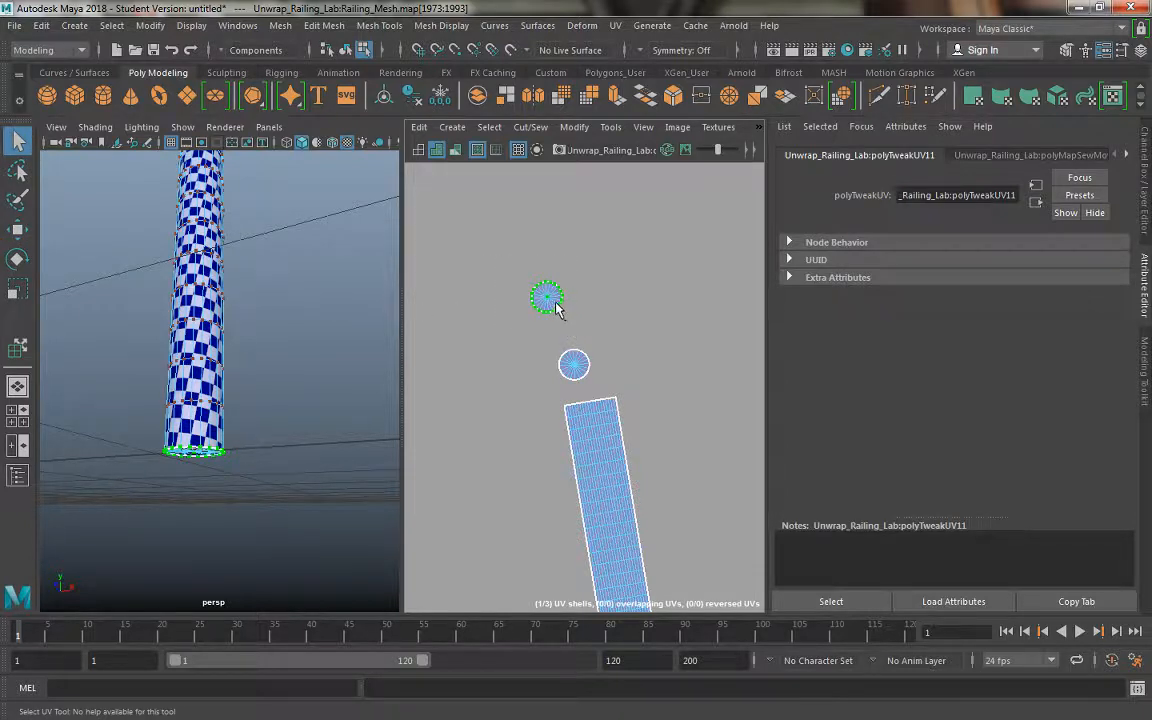
pyautogui.press('r')
pyautogui.keyDown('ctrl'); pyautogui.keyDown('shift'); pyautogui.moveTo(557, 305); pyautogui.dragTo(788, 383); pyautogui.keyUp('shift'); pyautogui.keyUp('ctrl')
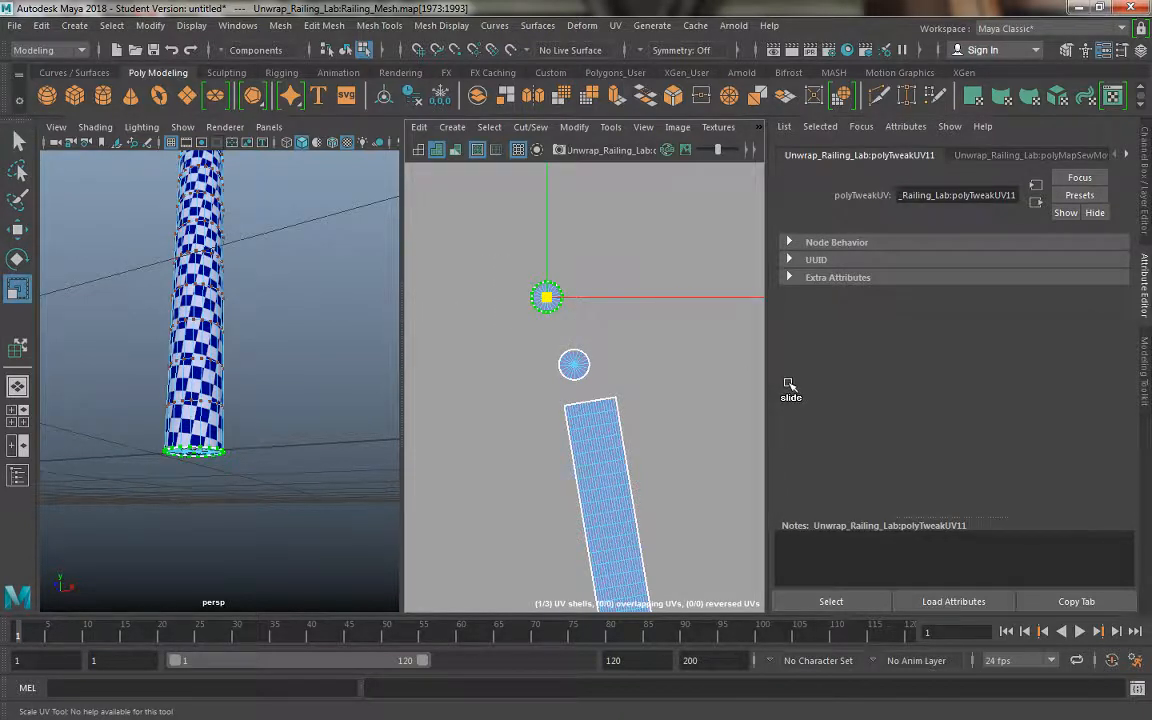
pyautogui.hotkey('ctrl', 'z')
# Step: Review the Scale UV tool's settings, close them, and maximize the UV Editor to fill the viewport area
pyautogui.keyDown('alt'); pyautogui.moveTo(496, 203); pyautogui.dragTo(430, 250, button='right'); pyautogui.keyUp('alt')
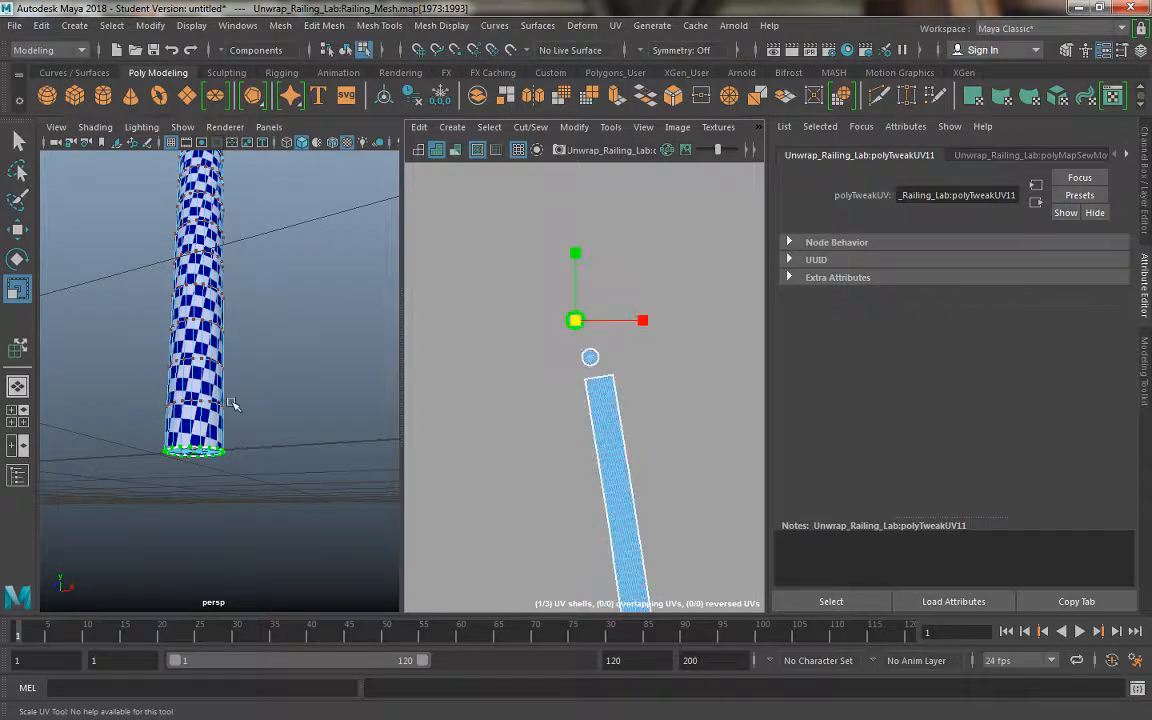
pyautogui.click(610, 127)
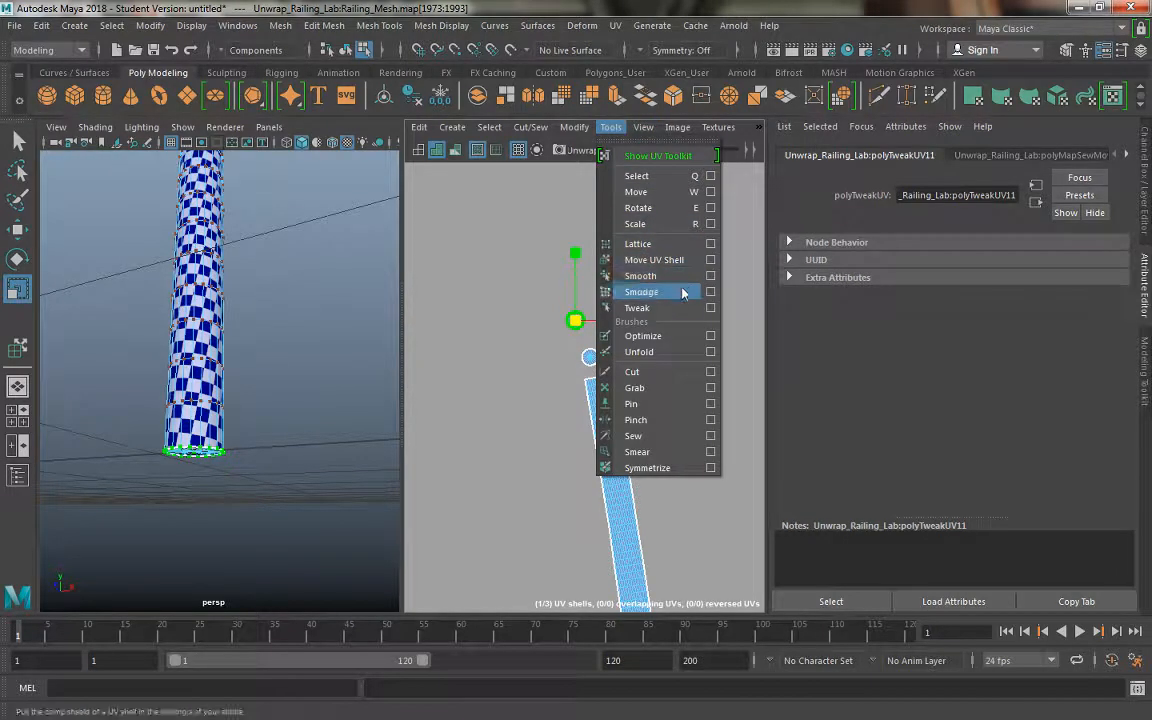
pyautogui.click(710, 224)
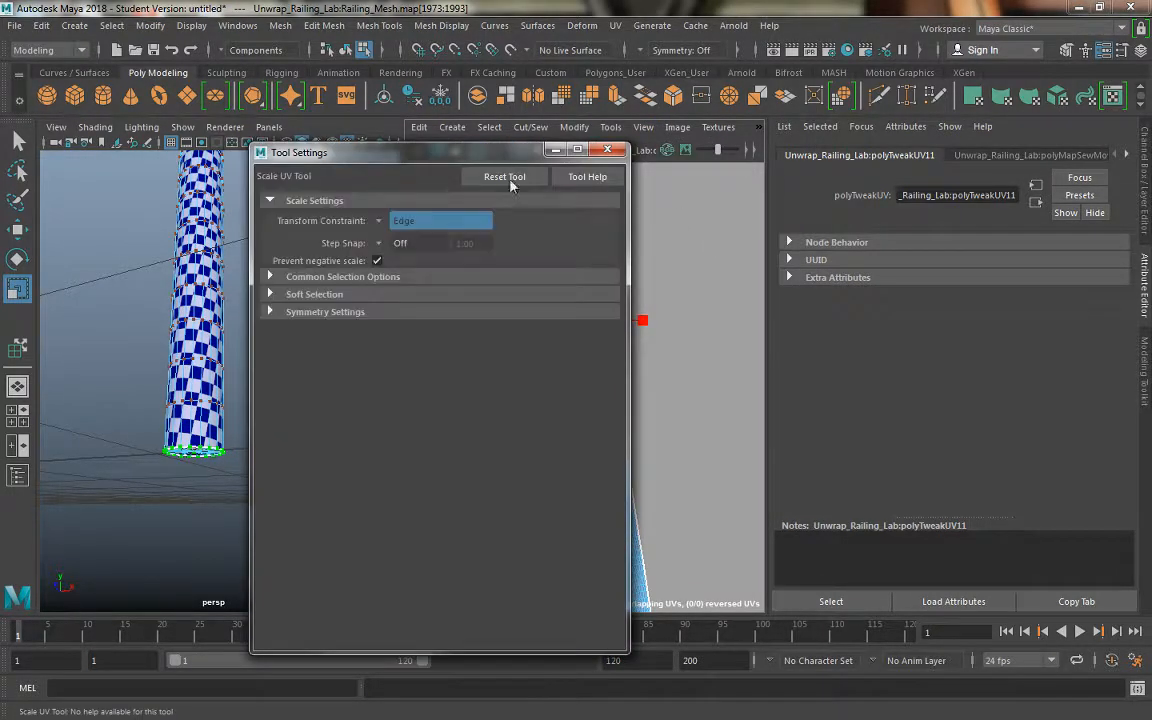
pyautogui.click(608, 150)
pyautogui.keyDown('alt'); pyautogui.moveTo(707, 336); pyautogui.dragTo(622, 316, button='right'); pyautogui.keyUp('alt')
pyautogui.press('space')
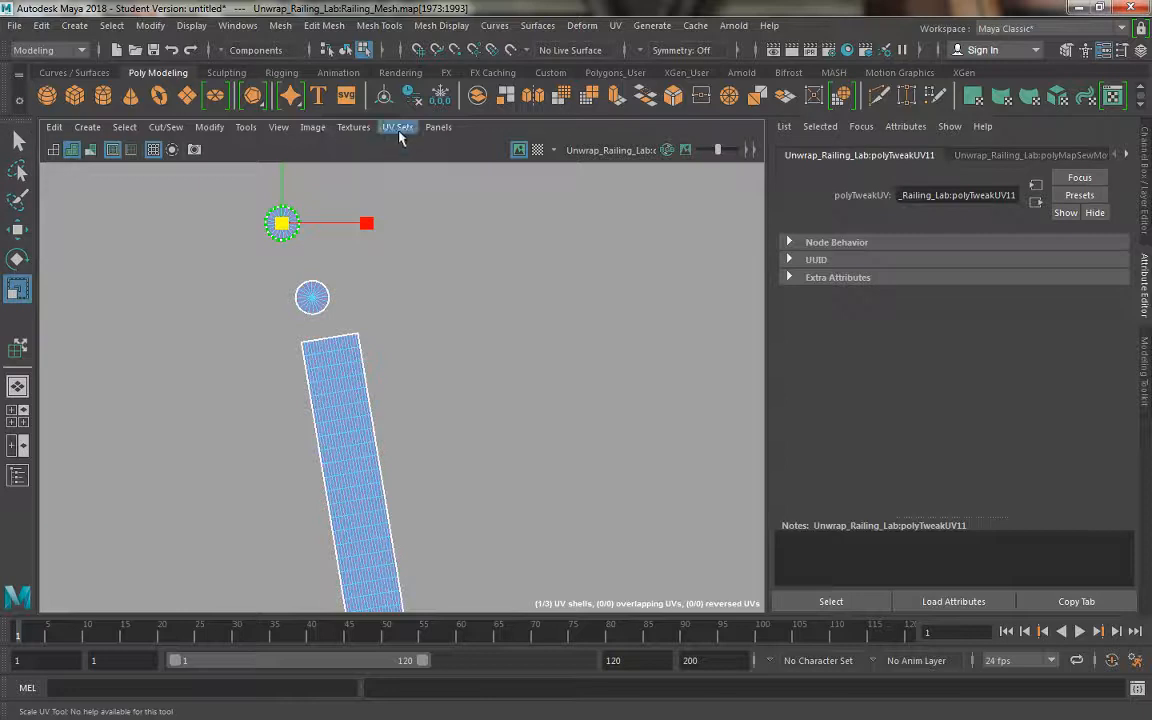
# Step: Open the Pin Selection options for the upper end-cap UV shell and close them without pinning
pyautogui.click(89, 128)
pyautogui.moveTo(125, 128)
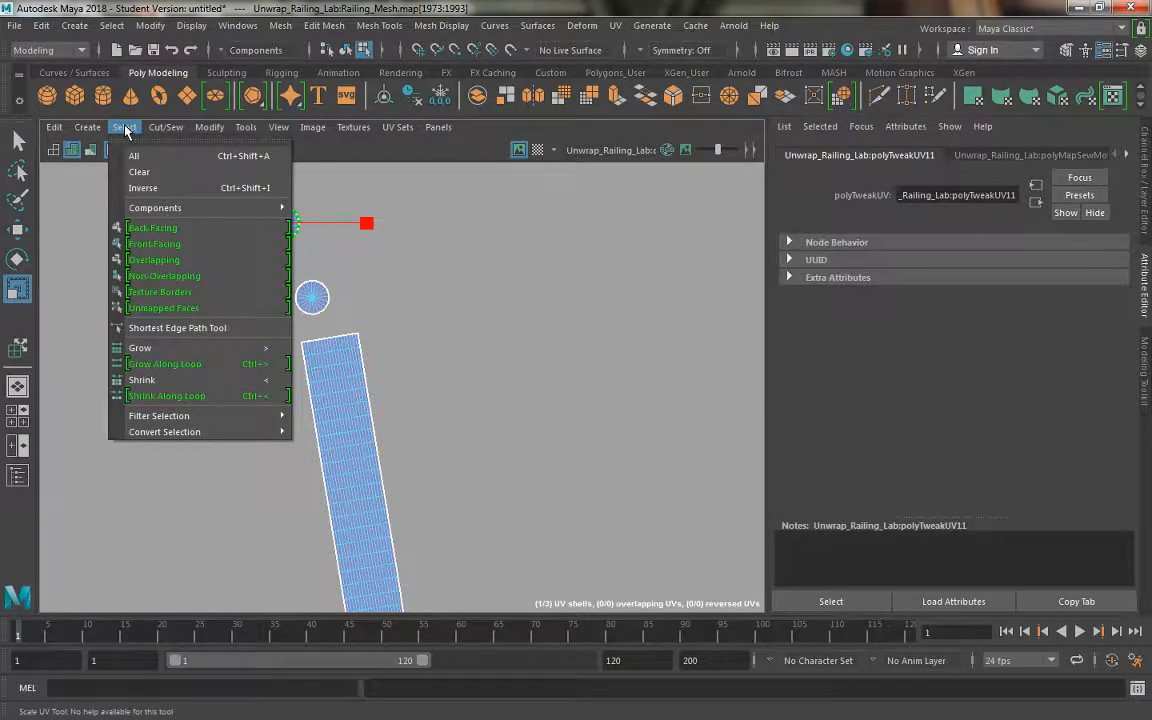
pyautogui.moveTo(55, 128)
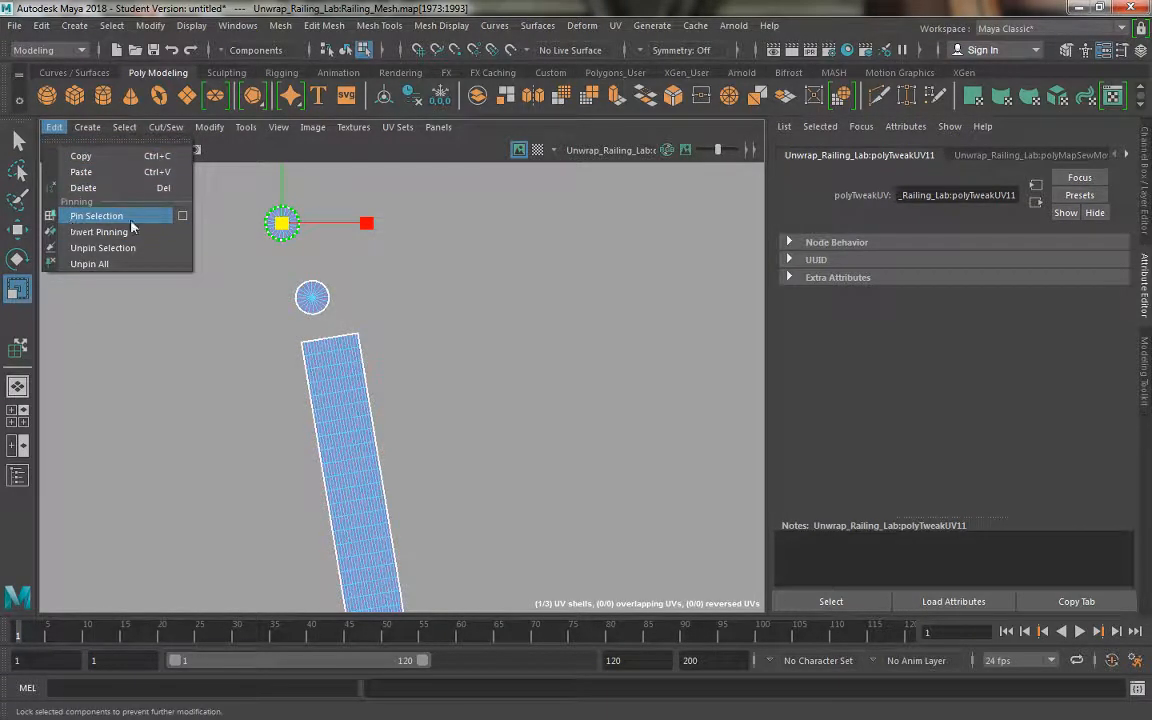
pyautogui.click(182, 215)
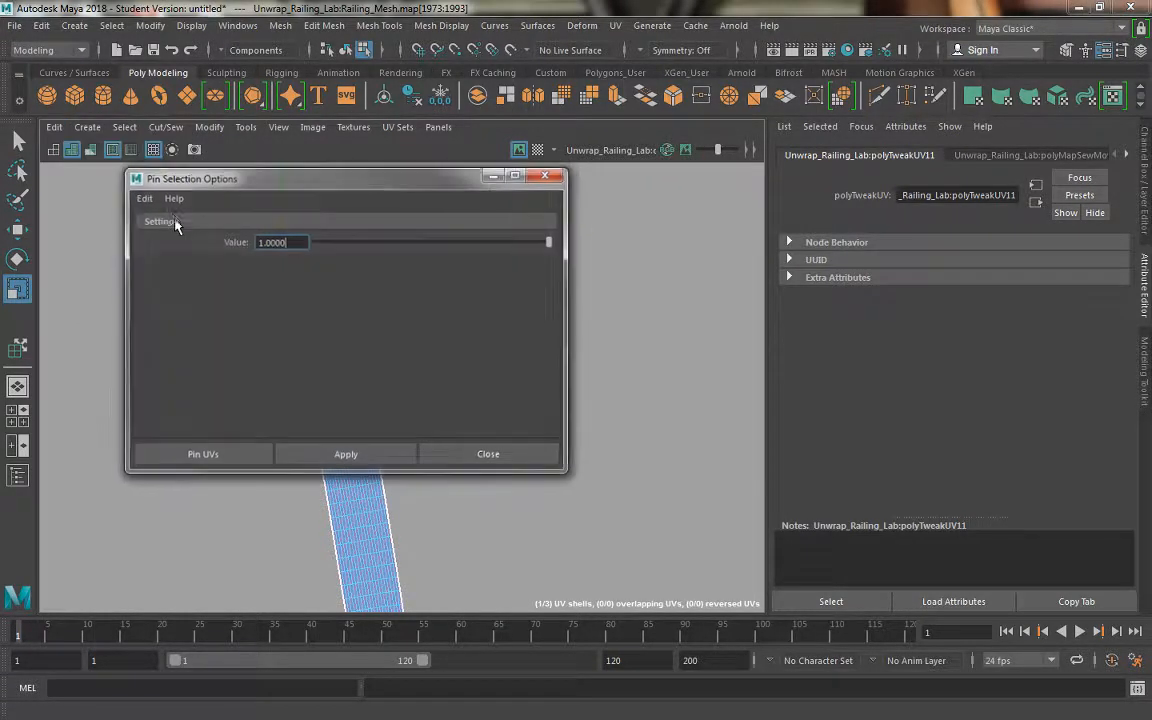
pyautogui.click(510, 462)
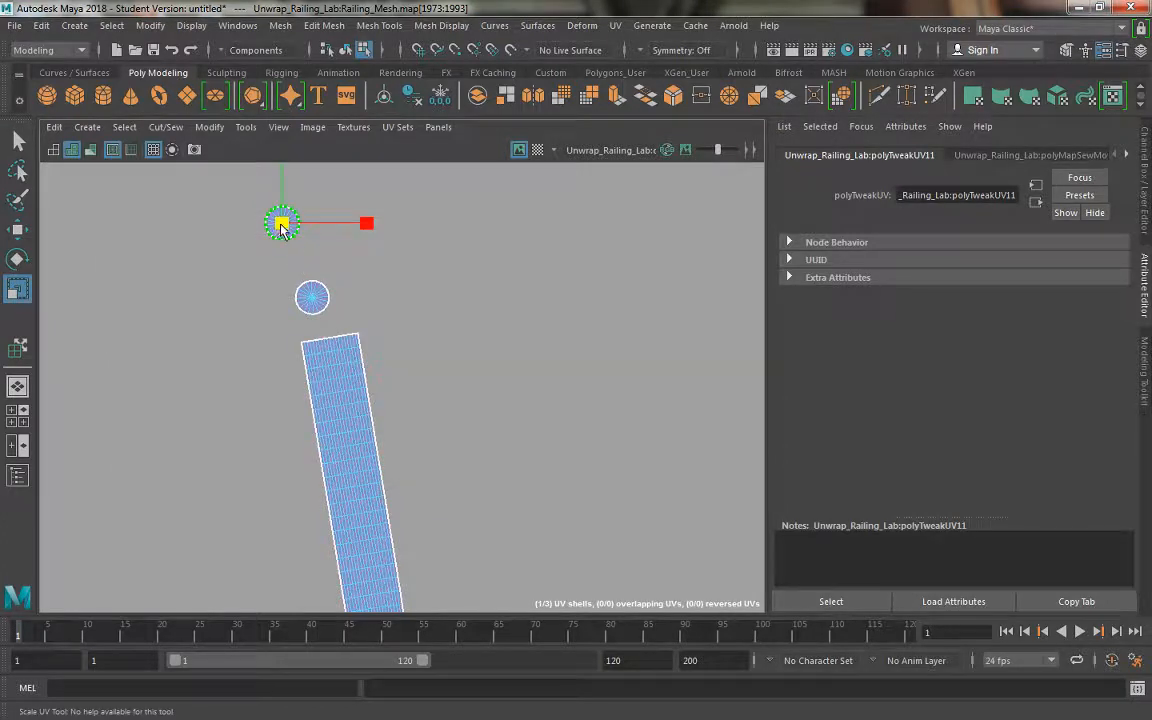
# Step: Unpin all UVs, try to scale the upper end-cap UV shell uniformly, and undo the attempt
pyautogui.hotkey('ctrl', 'z')
pyautogui.click(54, 127)
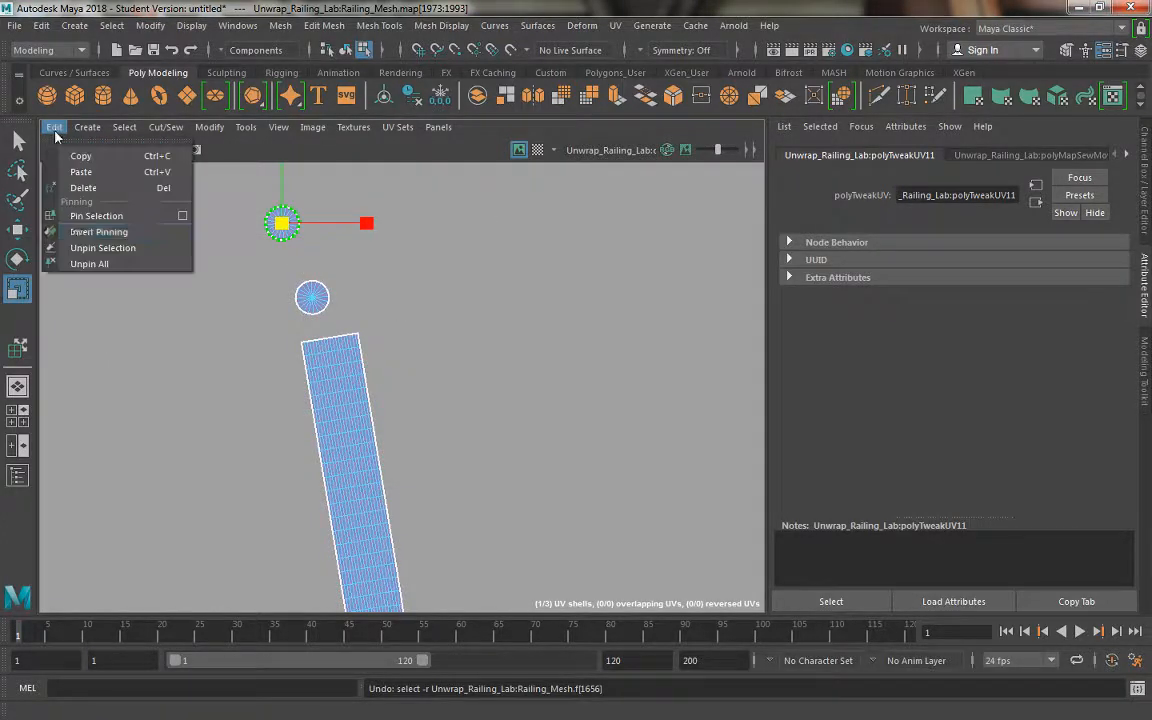
pyautogui.click(100, 263)
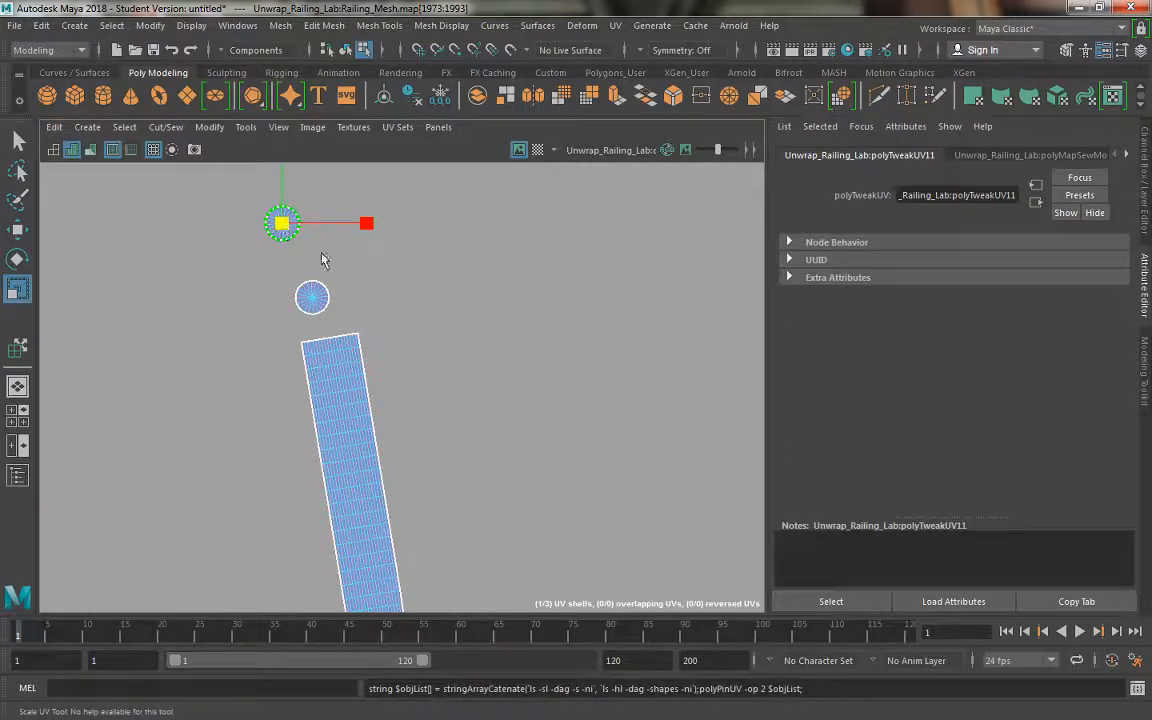
pyautogui.moveTo(321, 253); pyautogui.dragTo(475, 307)
pyautogui.hotkey('ctrl', 'z')
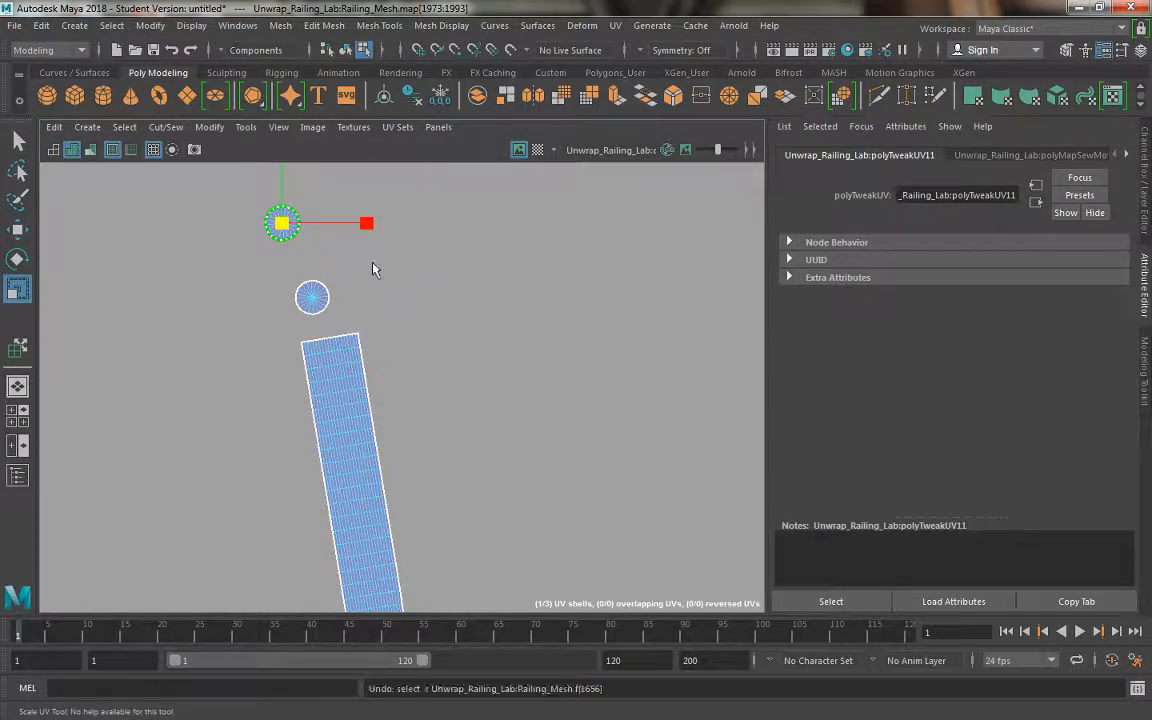
pyautogui.click(87, 127)
pyautogui.click(110, 122)
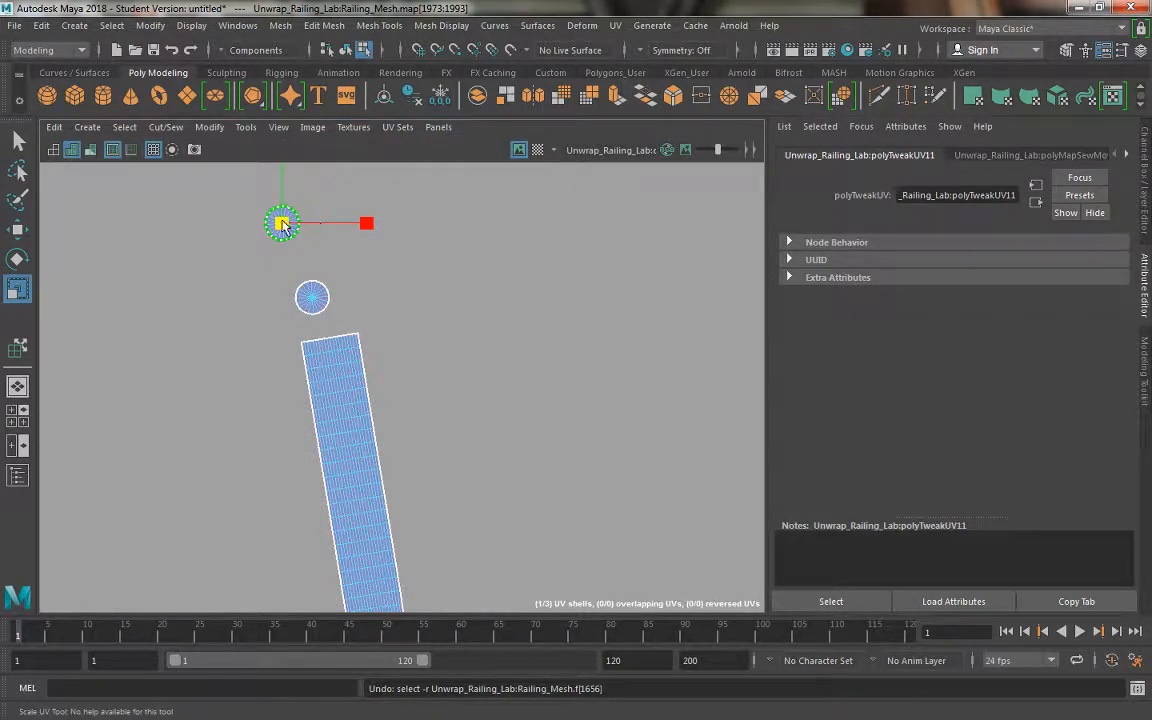
pyautogui.moveTo(283, 225); pyautogui.dragTo(429, 283)
# Step: Select the long railing strip with Move UV Shell, try to scale it uniformly, and undo the attempt
pyautogui.click(366, 402)
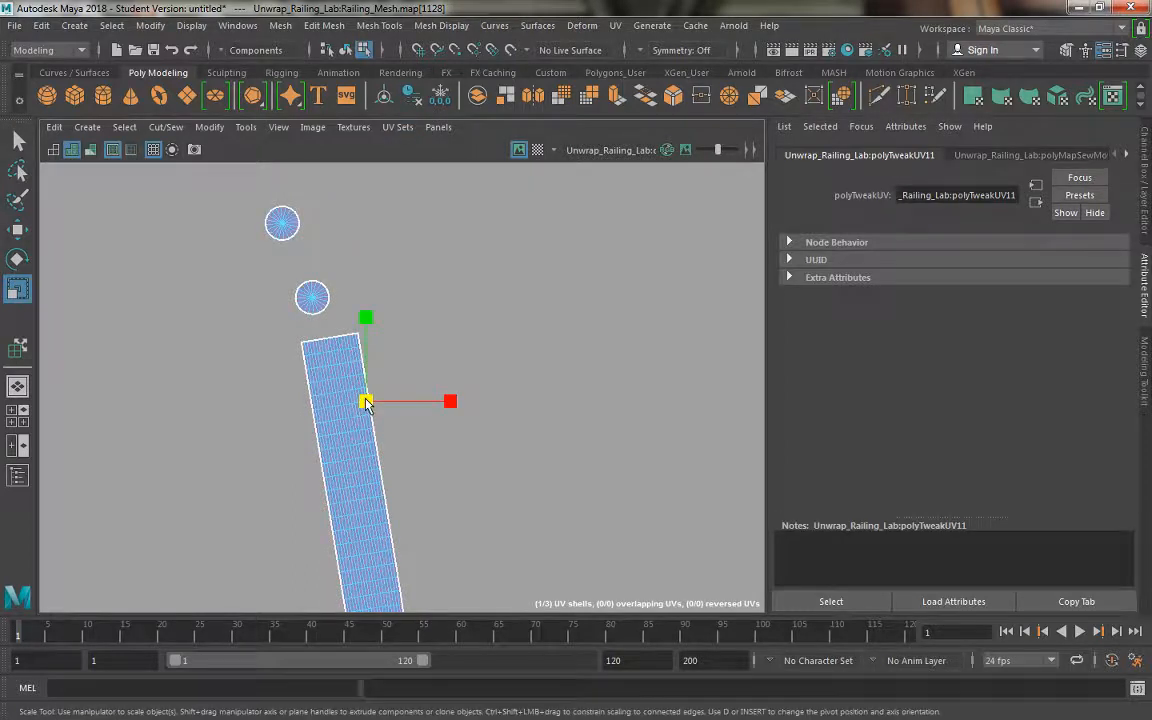
pyautogui.click(242, 129)
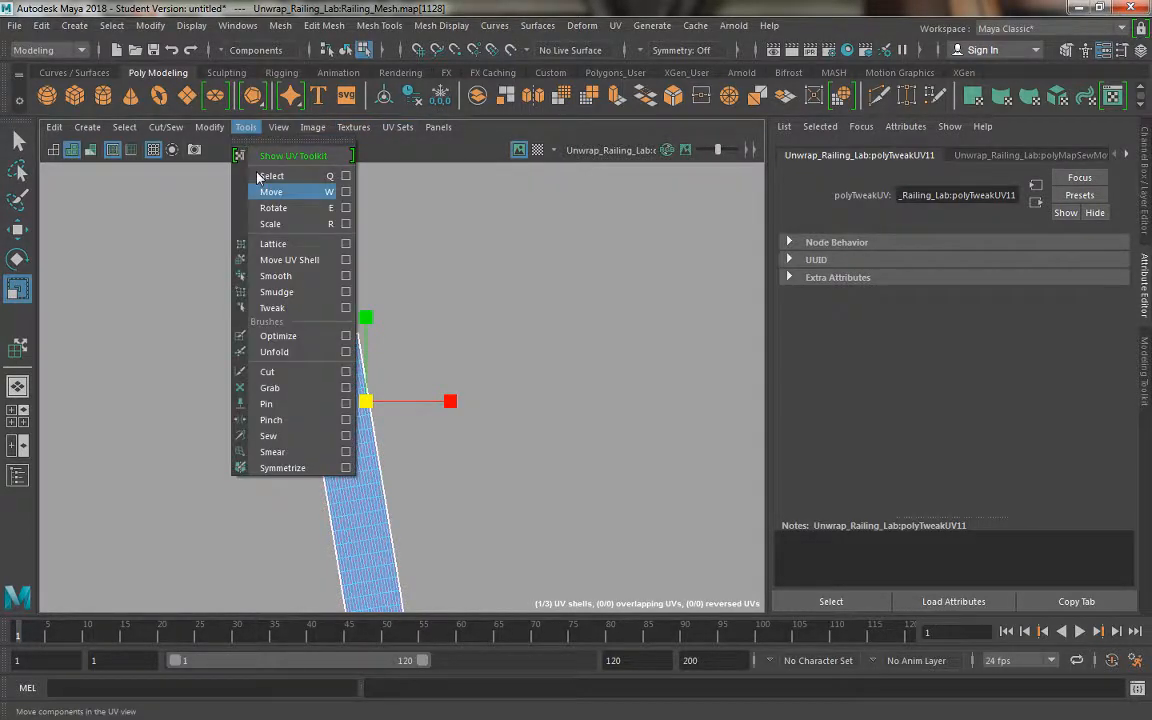
pyautogui.click(283, 260)
pyautogui.click(316, 392)
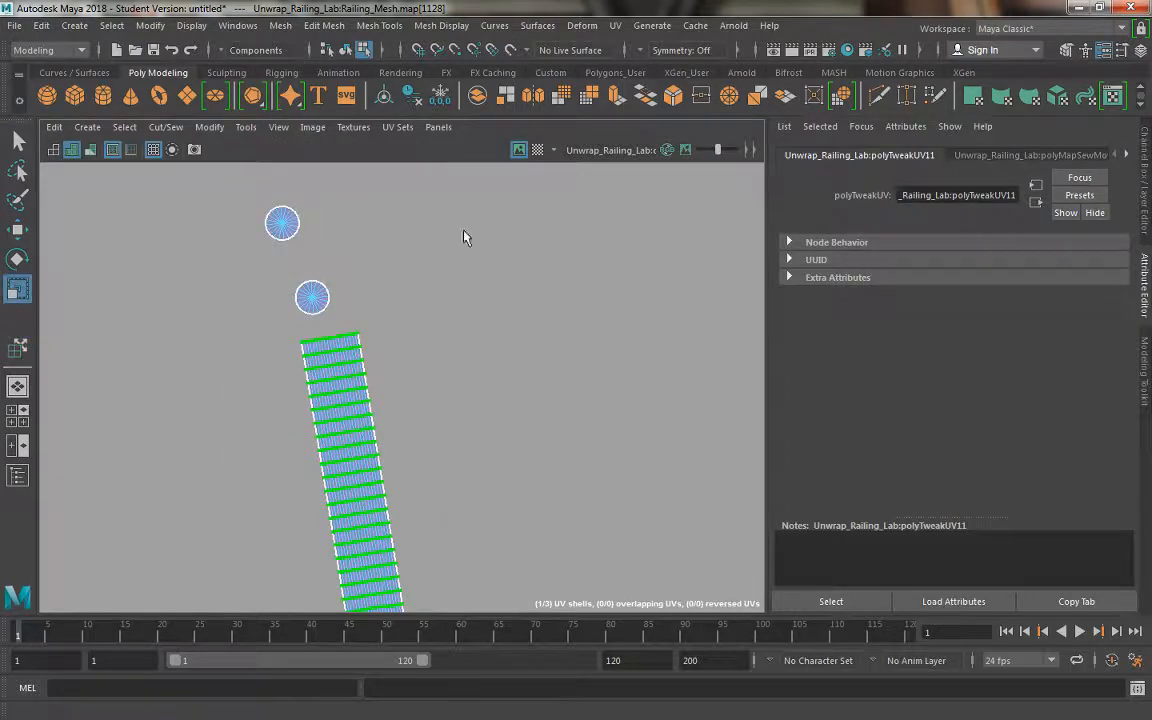
pyautogui.keyDown('alt'); pyautogui.moveTo(429, 512); pyautogui.dragTo(464, 231, button='middle'); pyautogui.keyUp('alt')
pyautogui.scroll(-2, 490, 520)
pyautogui.keyDown('alt'); pyautogui.moveTo(494, 514); pyautogui.dragTo(471, 299, button='middle'); pyautogui.keyUp('alt')
pyautogui.scroll(-2, 494, 462)
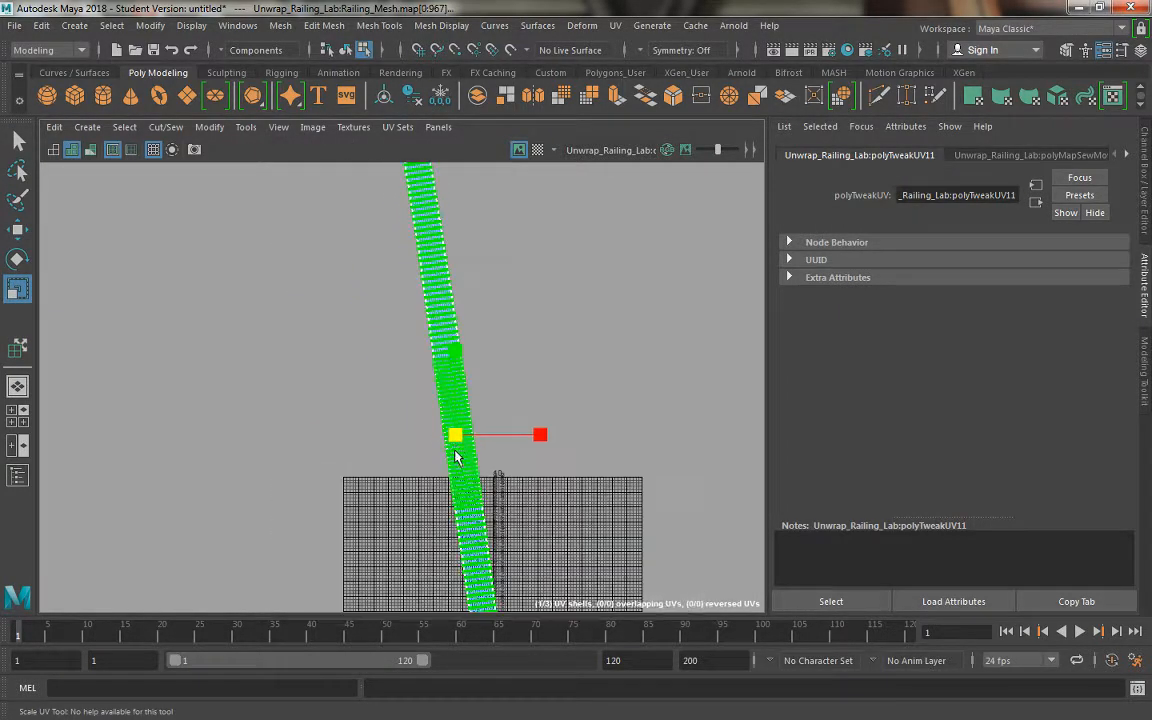
pyautogui.hotkey('ctrl', 'z')
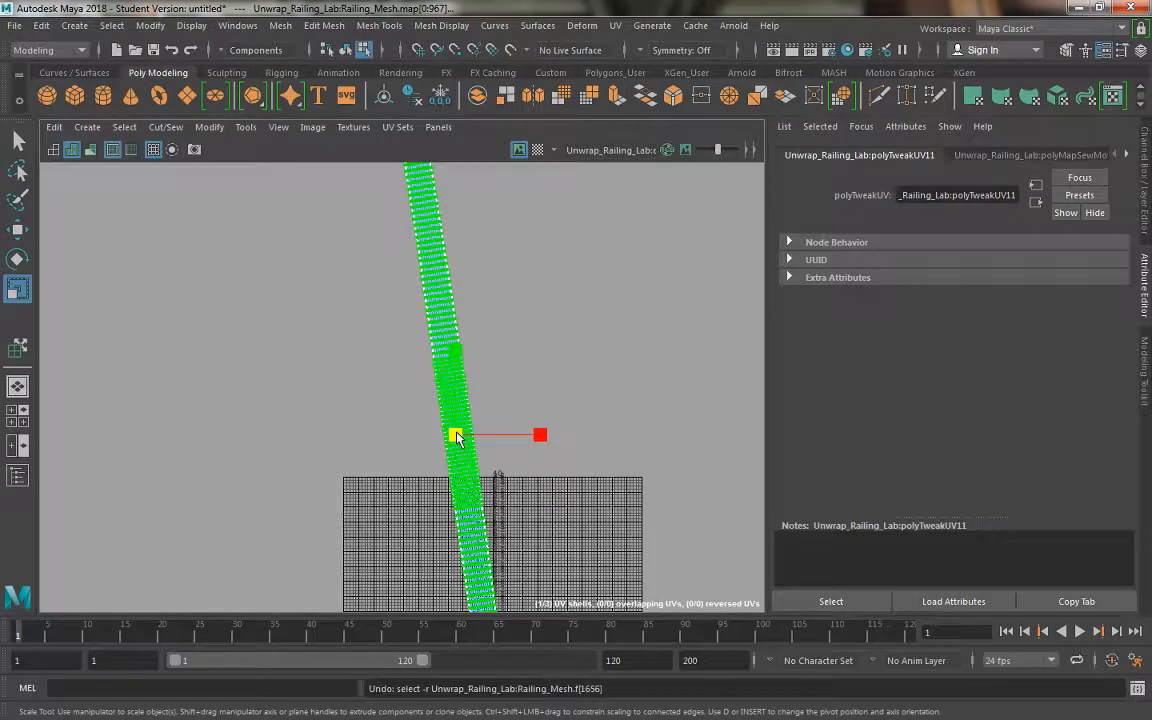
pyautogui.moveTo(456, 436); pyautogui.dragTo(663, 488)
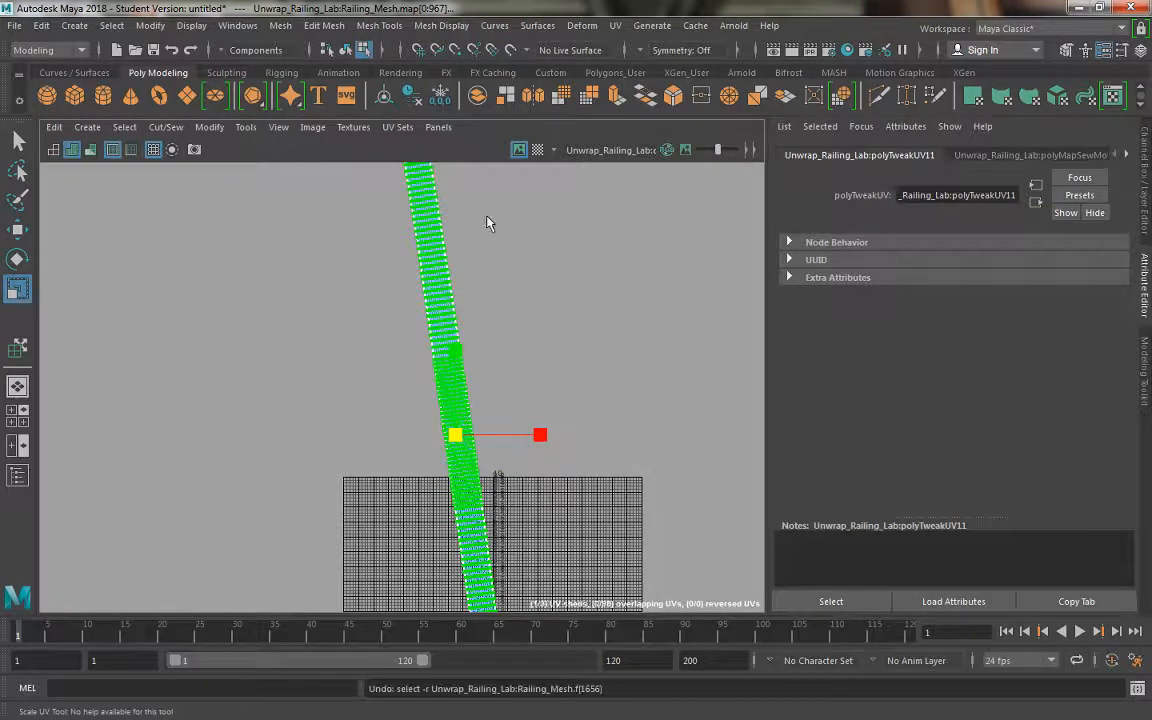
# Step: Turn off the texture borders display, try to scale the railing strip's UVs again, and undo the scaling
pyautogui.click(245, 127)
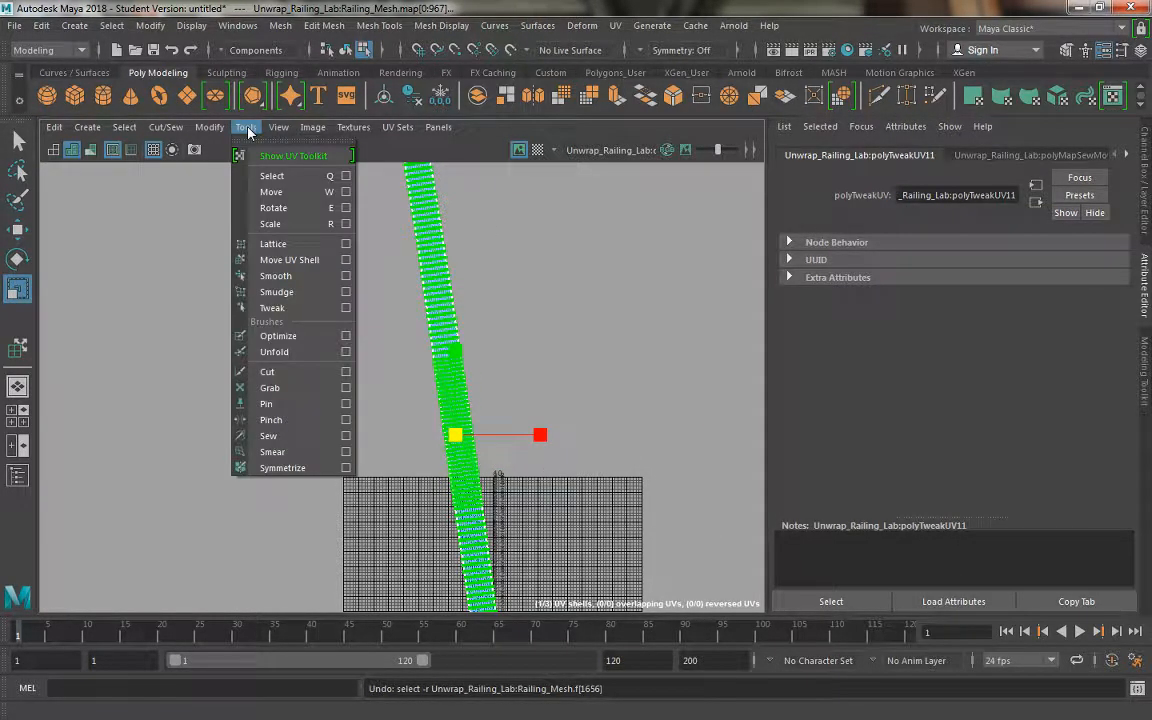
pyautogui.click(246, 128)
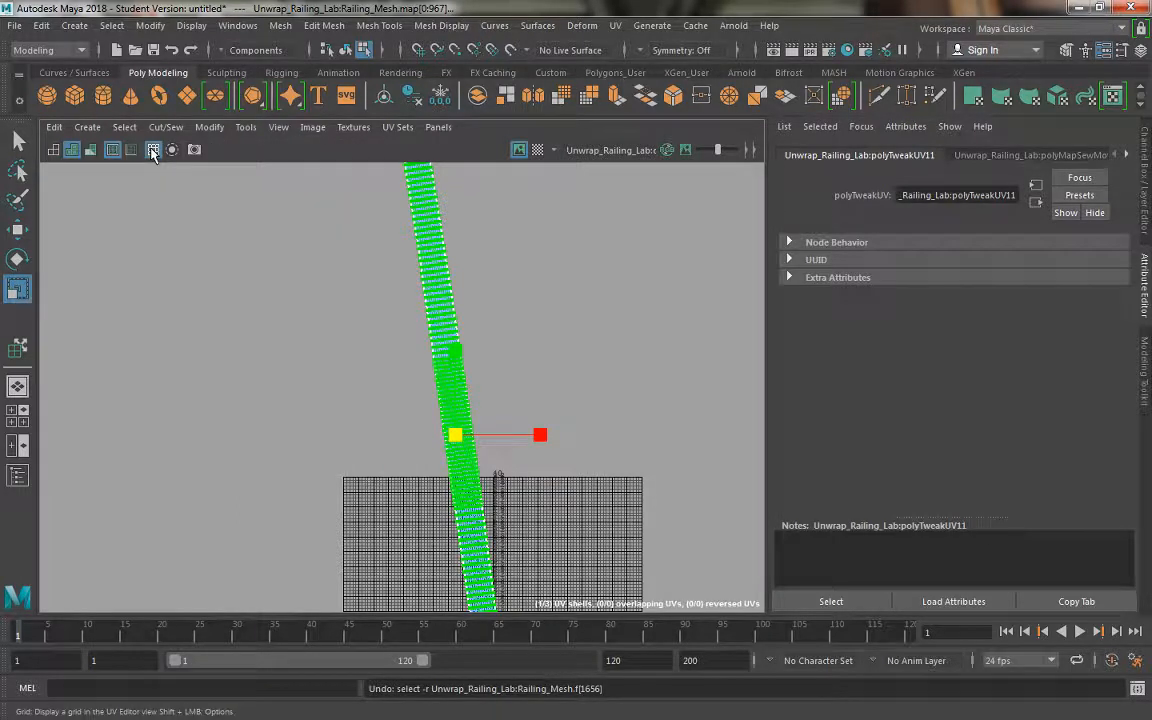
pyautogui.click(152, 150)
pyautogui.click(152, 150)
pyautogui.click(113, 150)
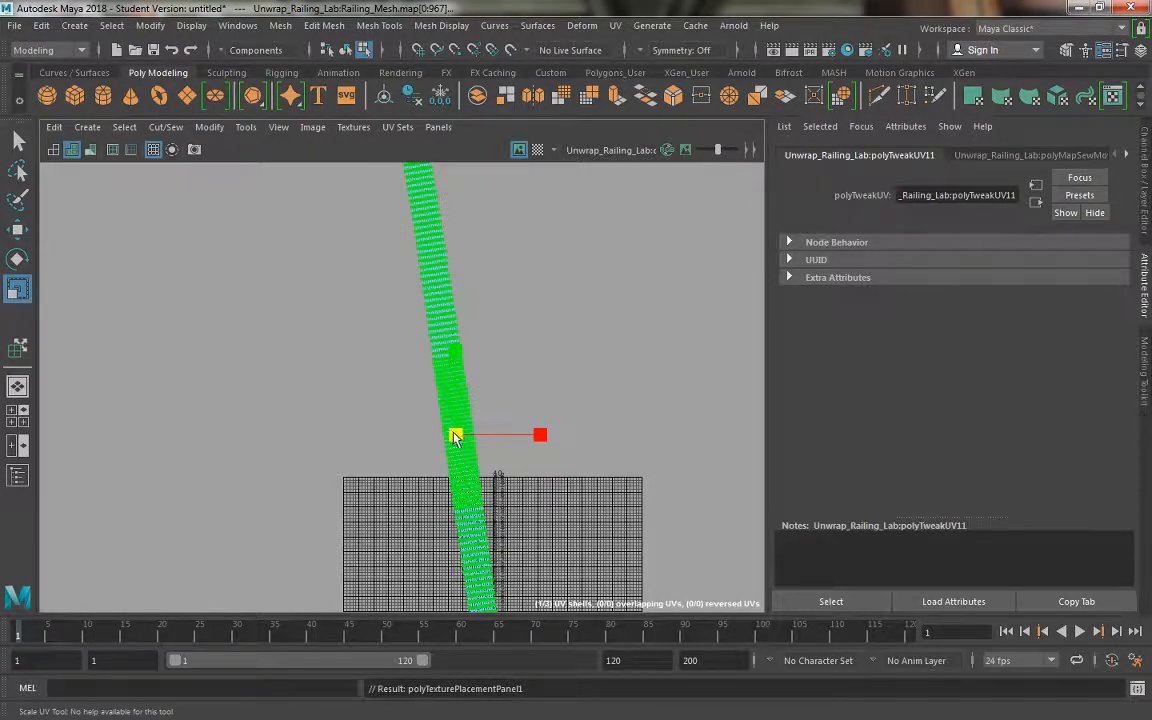
pyautogui.moveTo(455, 437); pyautogui.dragTo(504, 481)
pyautogui.hotkey('ctrl', 'z')
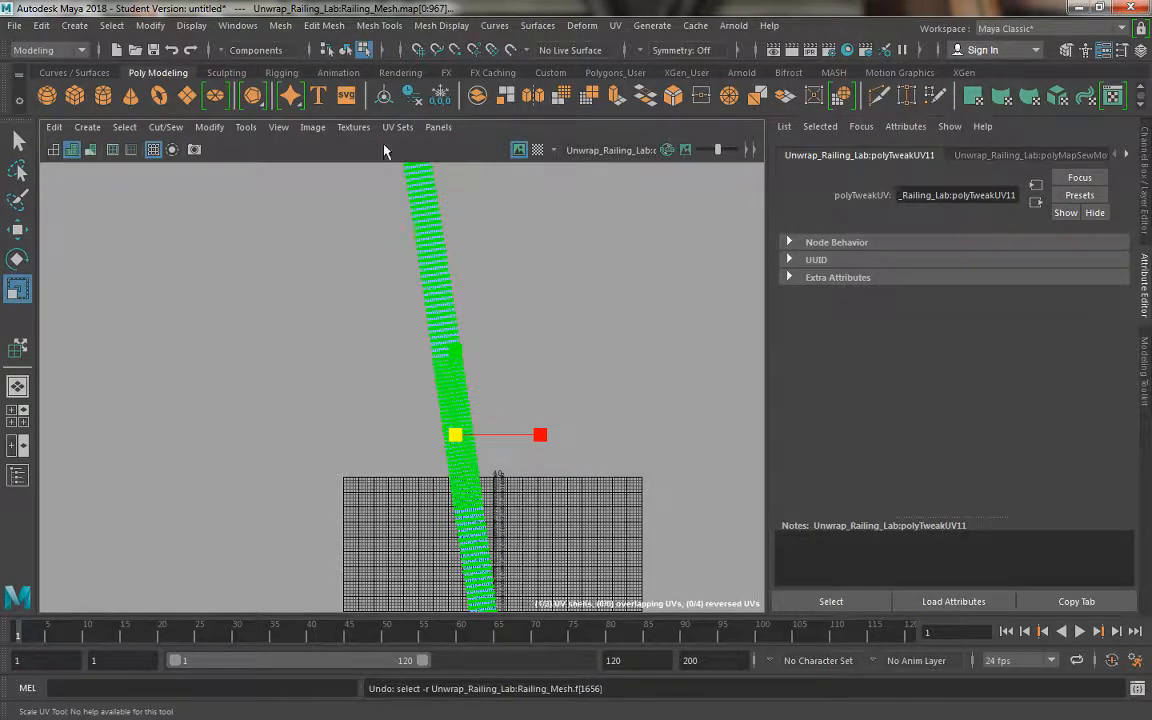
# Step: Clear the selection and select the UVs of the railing strip and both end-cap shells together
pyautogui.click(270, 129)
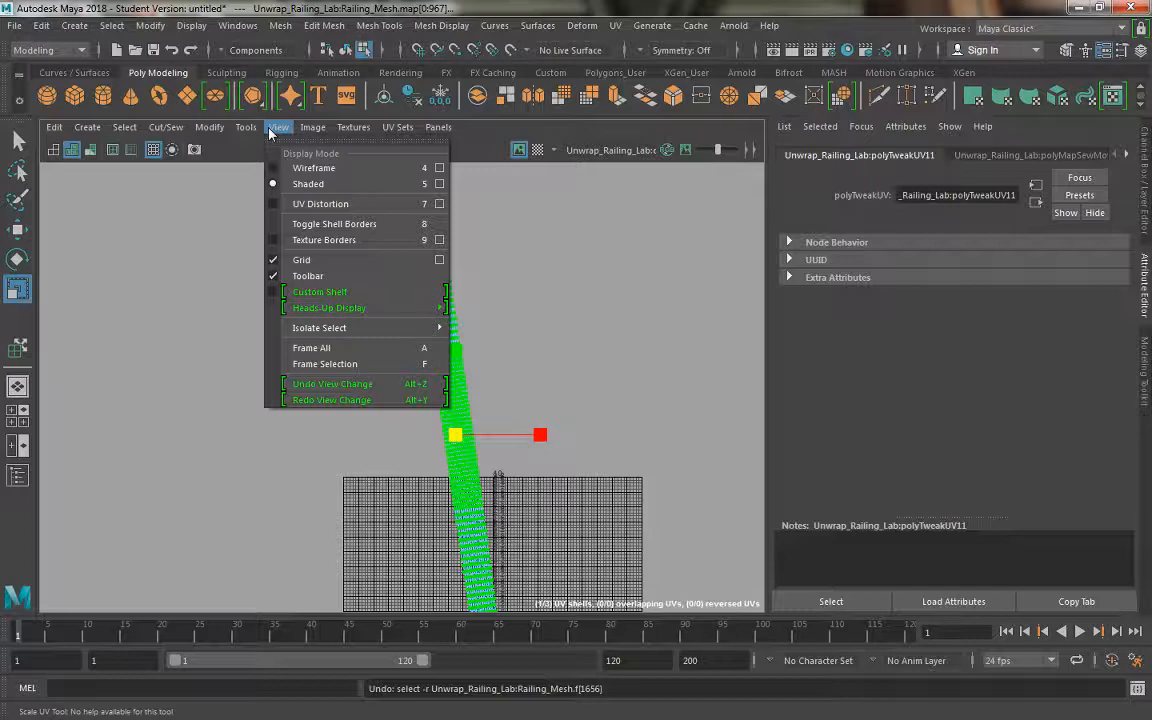
pyautogui.click(556, 313)
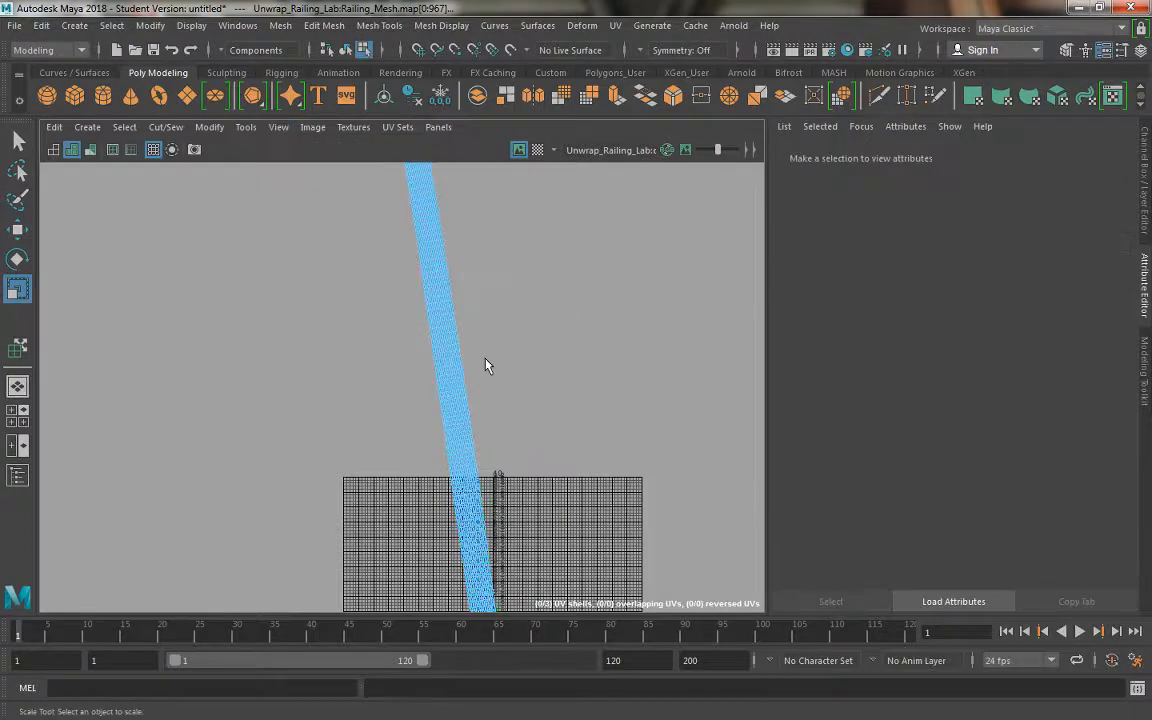
pyautogui.press('a')
pyautogui.keyDown('alt'); pyautogui.moveTo(441, 345); pyautogui.dragTo(441, 286, button='middle'); pyautogui.keyUp('alt')
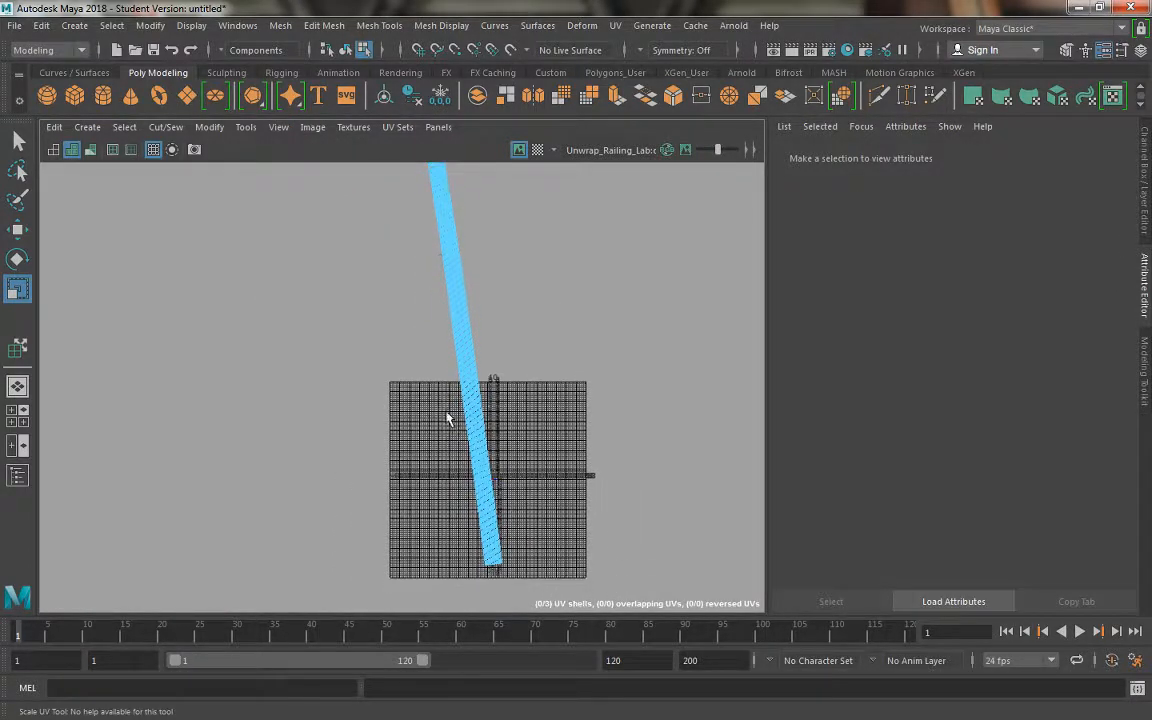
pyautogui.keyDown('alt'); pyautogui.moveTo(447, 417); pyautogui.dragTo(366, 205, button='right'); pyautogui.keyUp('alt')
pyautogui.keyDown('alt'); pyautogui.moveTo(414, 424); pyautogui.dragTo(407, 476, button='middle'); pyautogui.keyUp('alt')
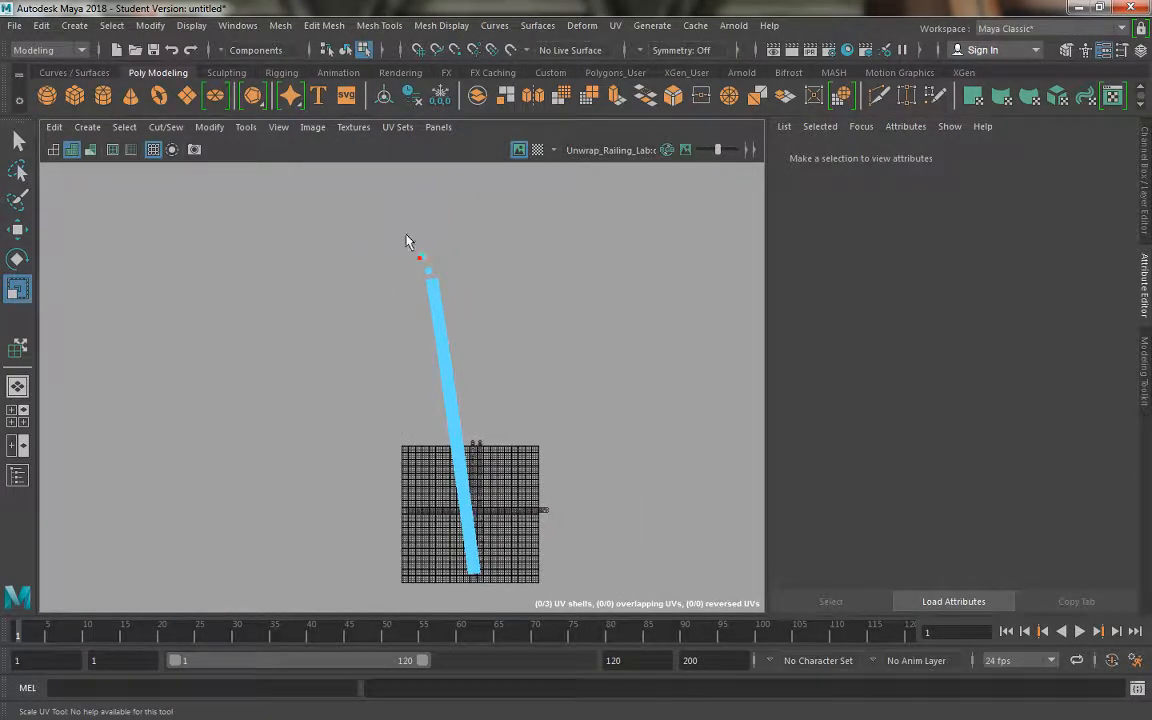
pyautogui.moveTo(407, 241); pyautogui.dragTo(514, 540)
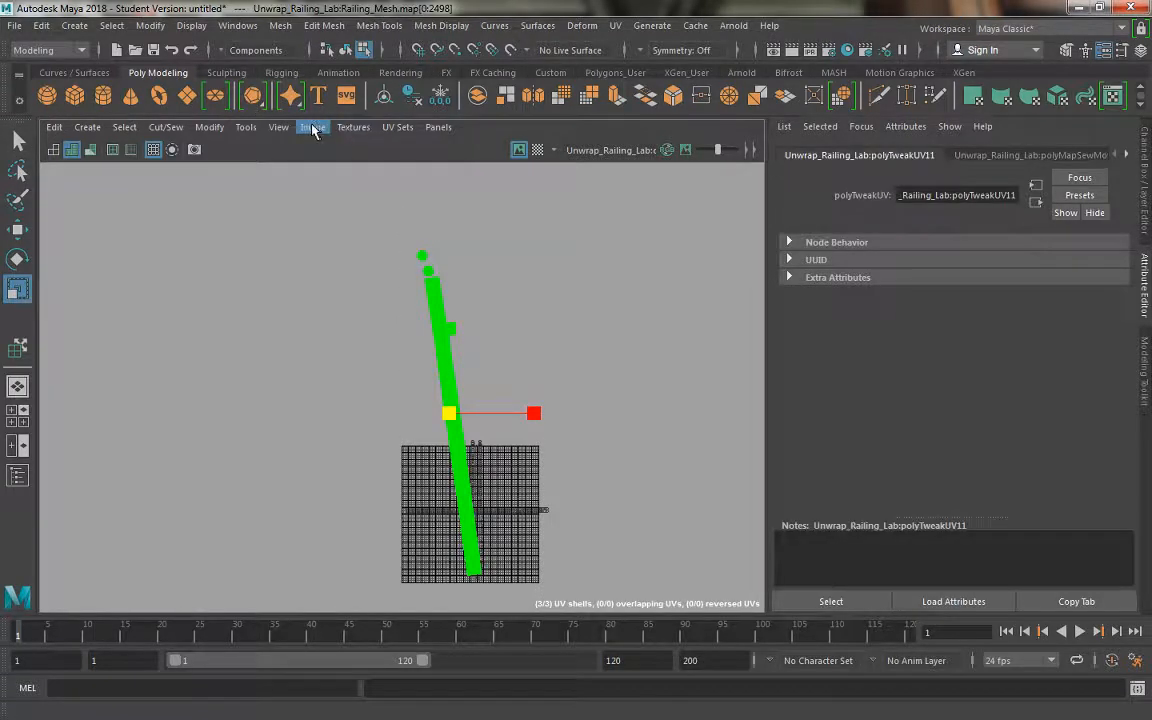
# Step: Activate the Optimize brush and arrange all the selected railing UV shells within the 0 to 1 UV space using Layout
pyautogui.click(246, 128)
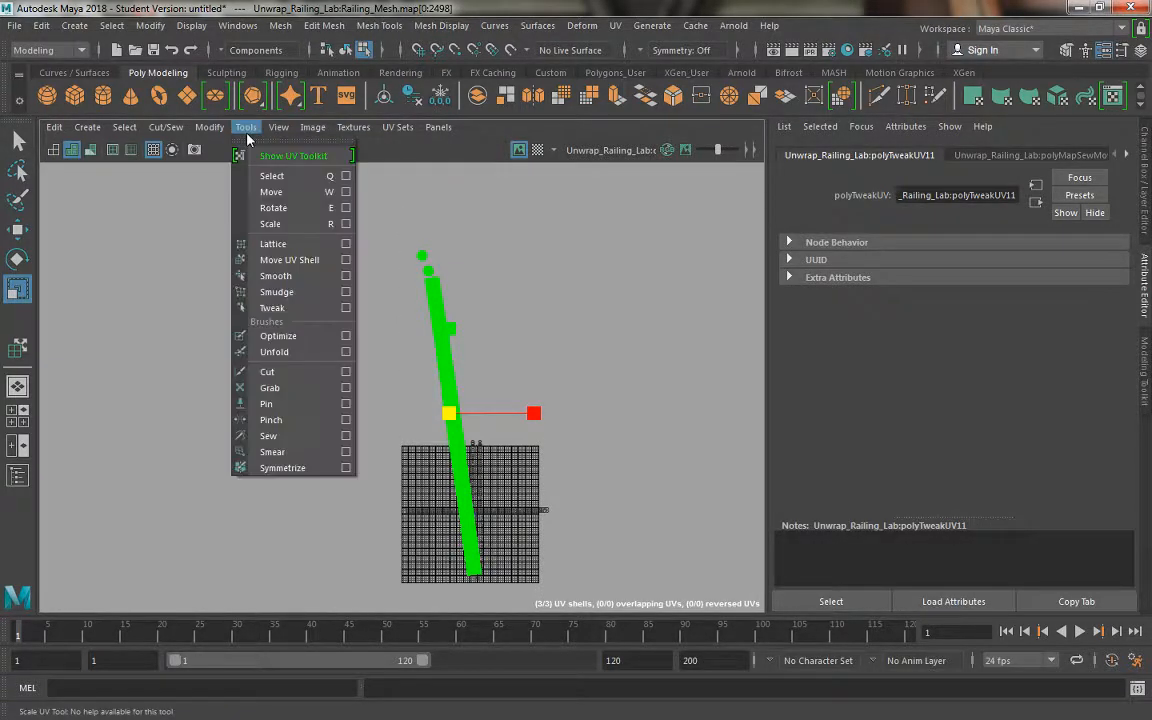
pyautogui.click(300, 344)
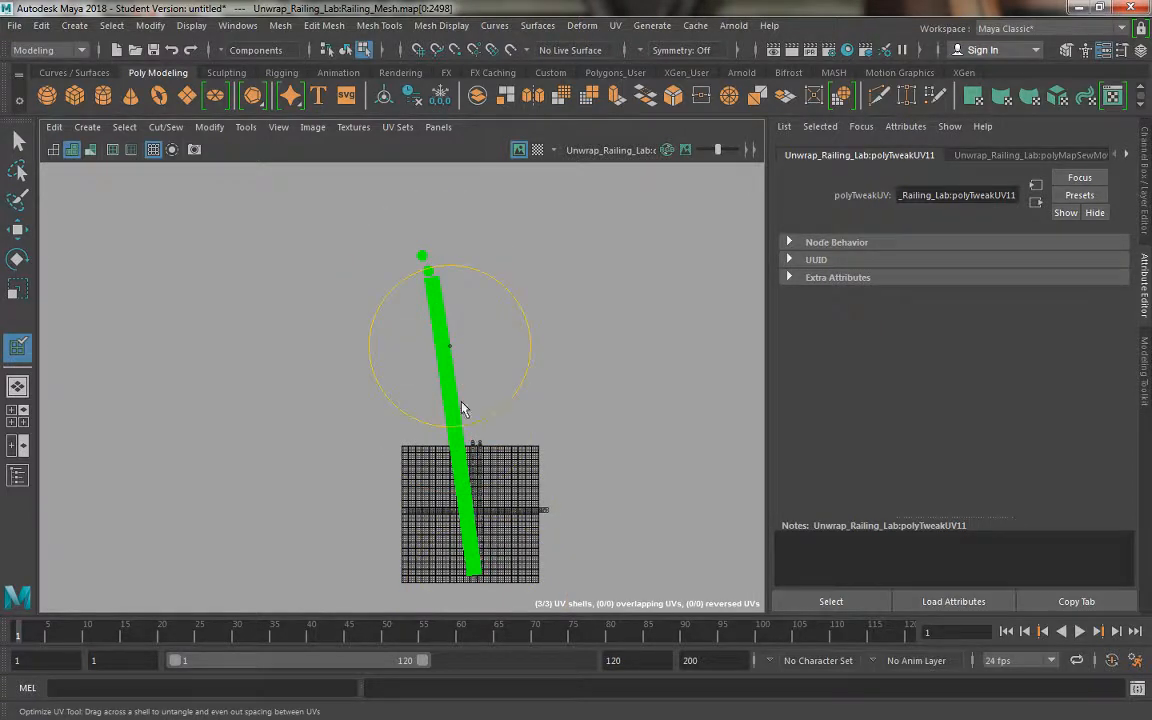
pyautogui.click(310, 128)
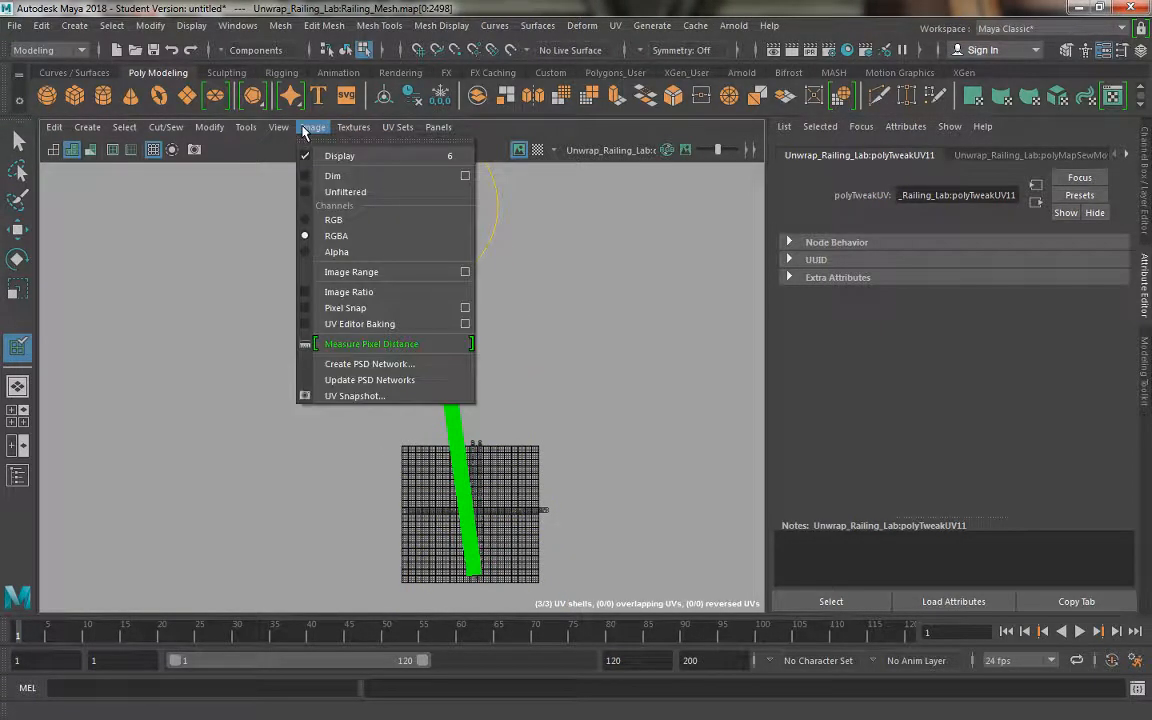
pyautogui.click(304, 130)
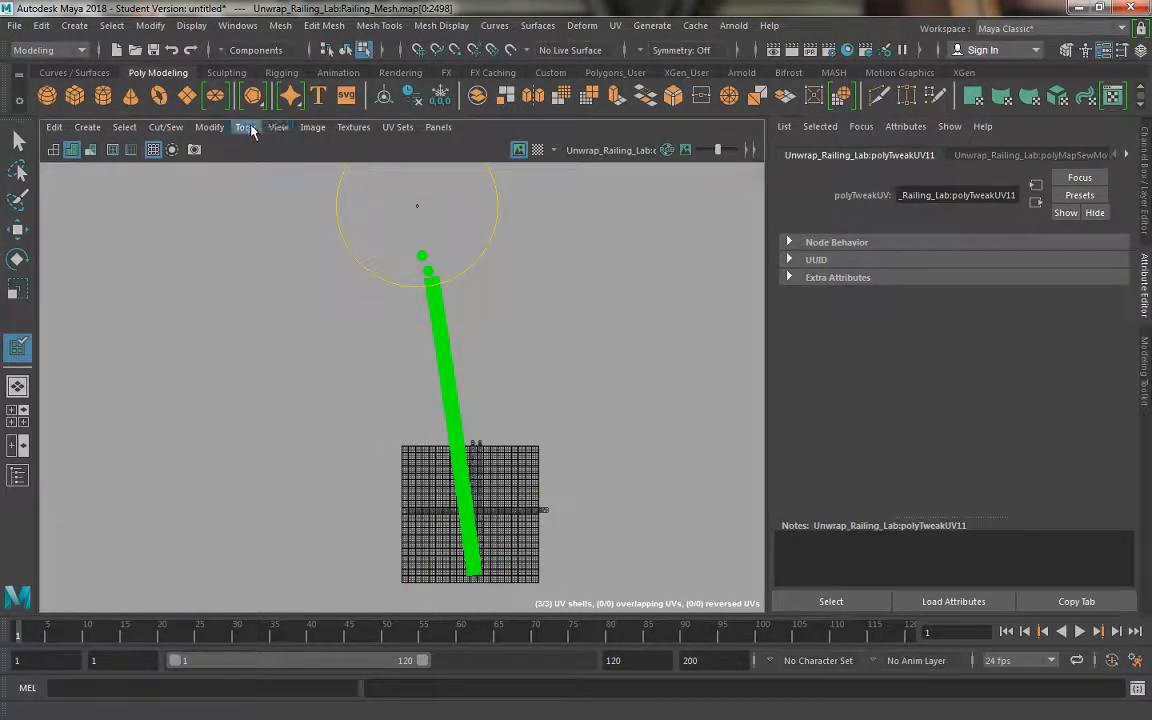
pyautogui.click(248, 129)
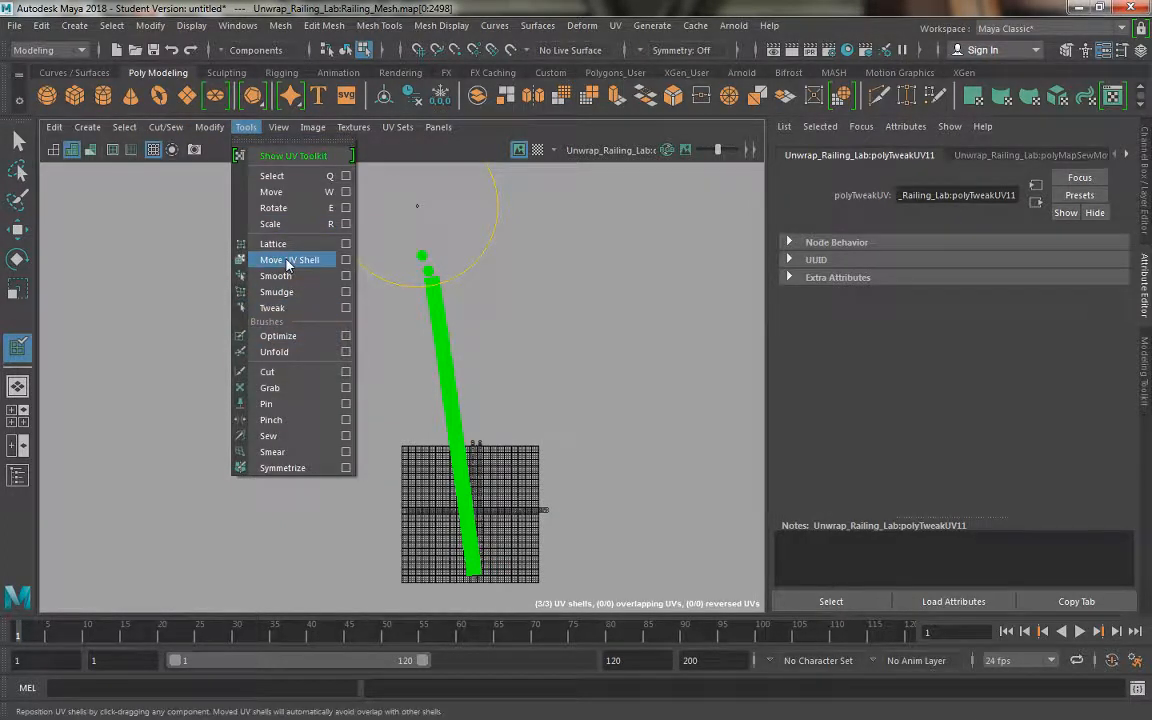
pyautogui.click(205, 127)
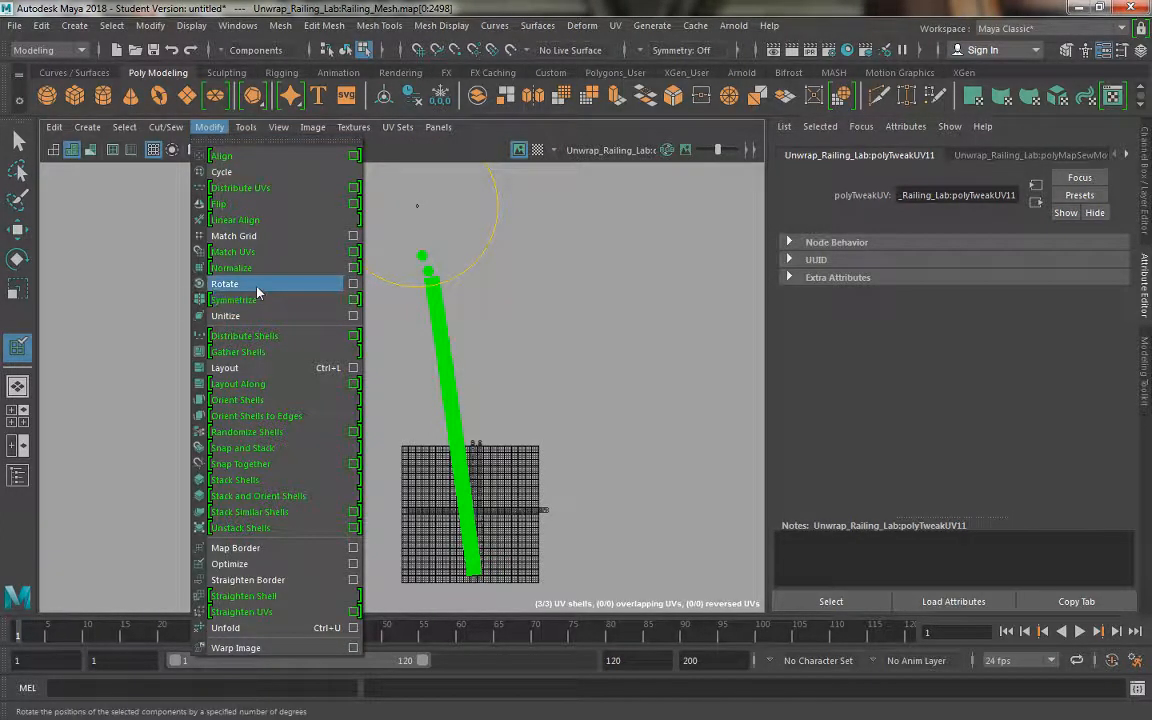
pyautogui.click(263, 371)
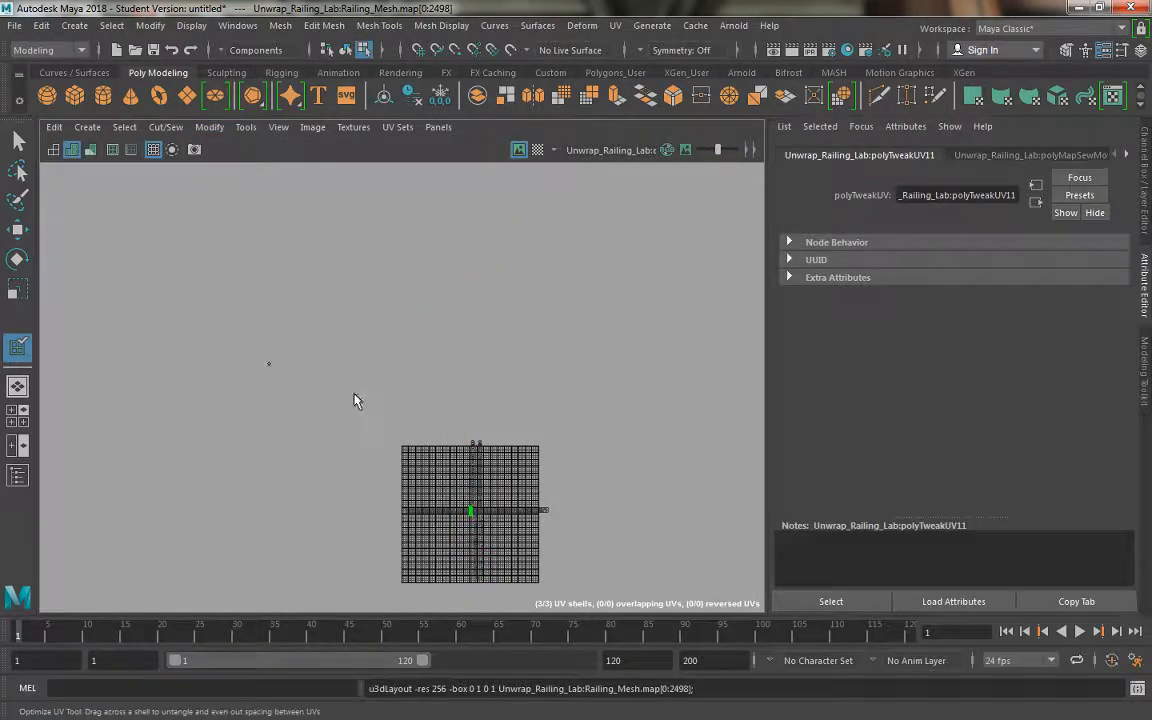
pyautogui.press('f')
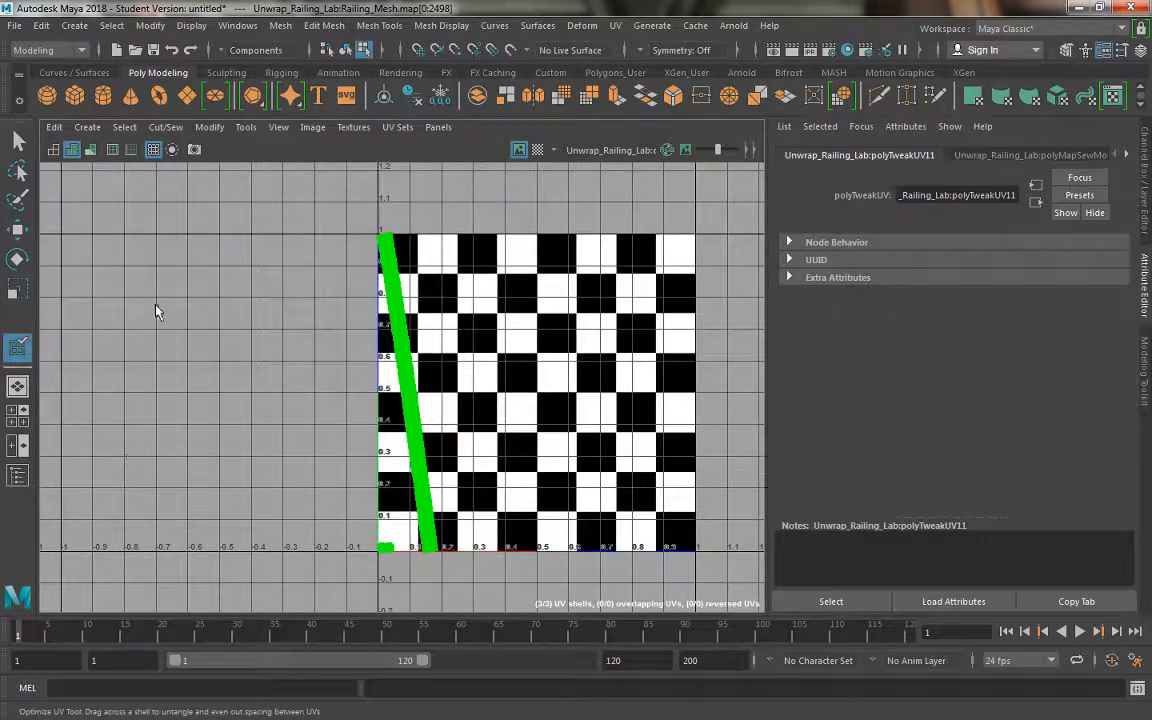
# Step: Select all the railing UVs, including the long strip and both end-cap shells
pyautogui.click(245, 127)
pyautogui.click(278, 198)
pyautogui.press('q')
pyautogui.click(406, 381)
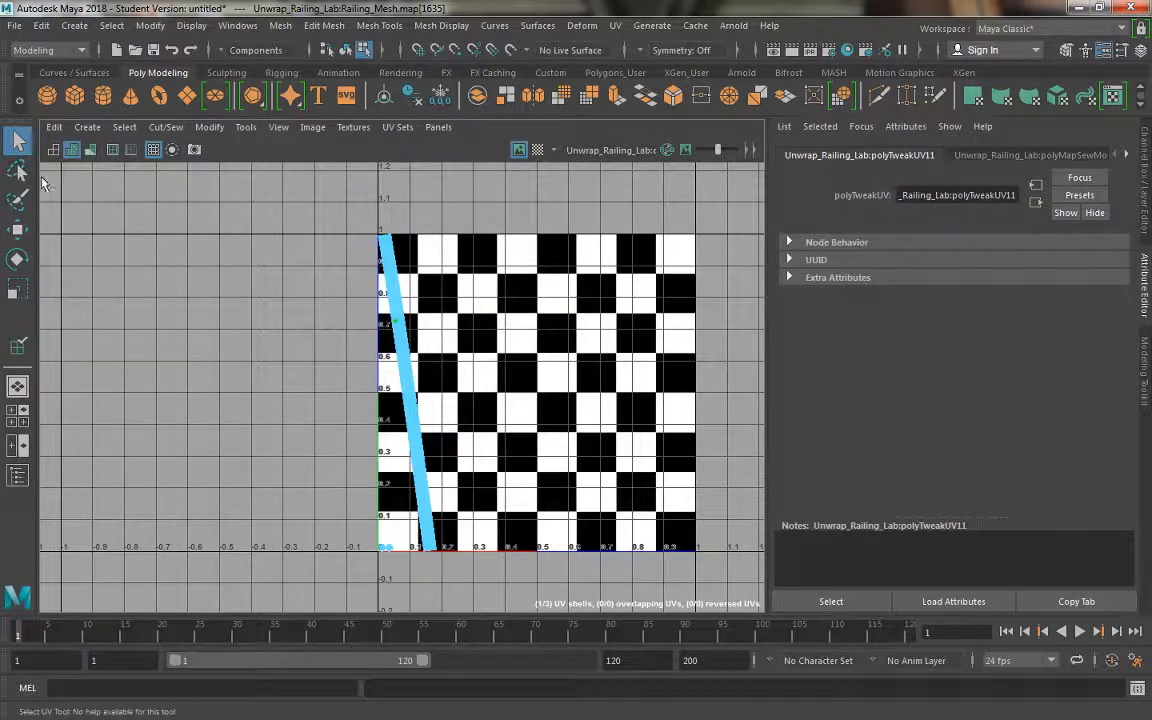
pyautogui.rightClick(397, 291)
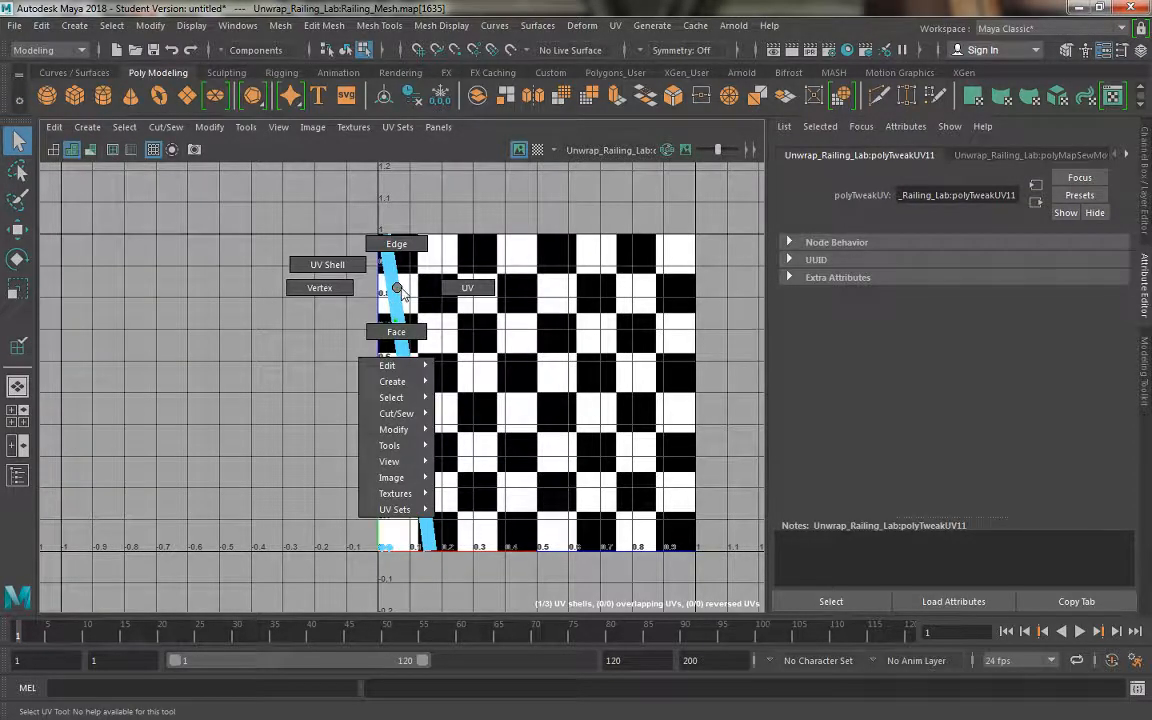
pyautogui.moveTo(391, 400)
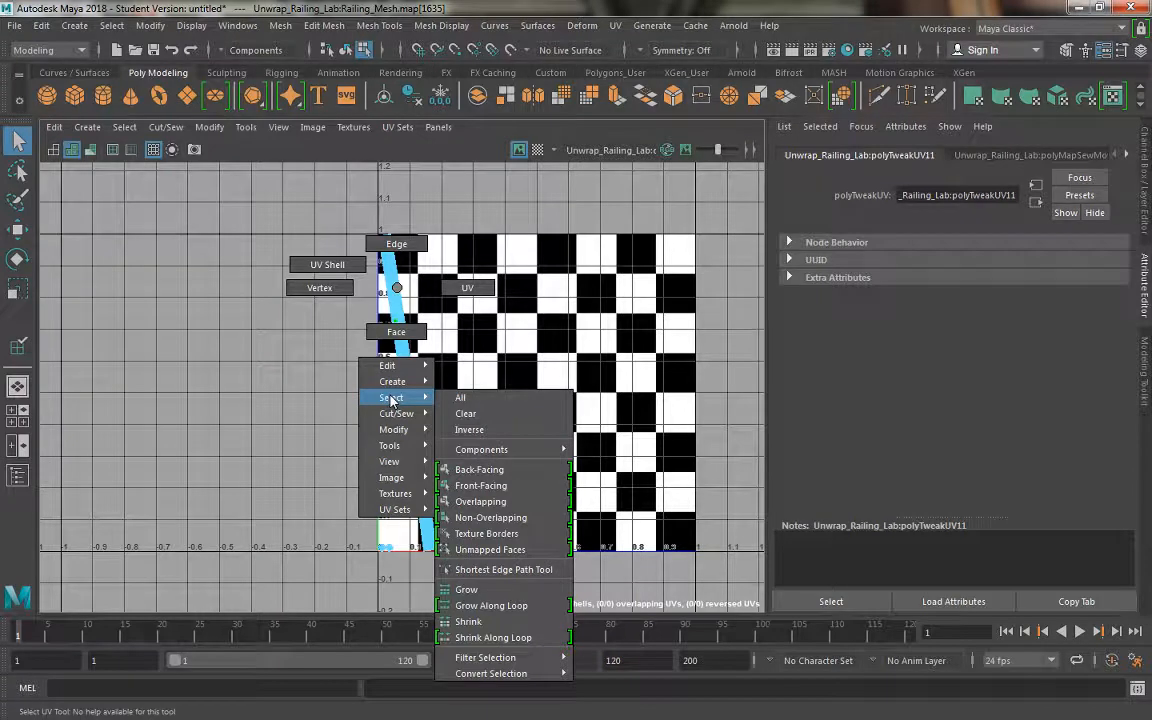
pyautogui.click(458, 397)
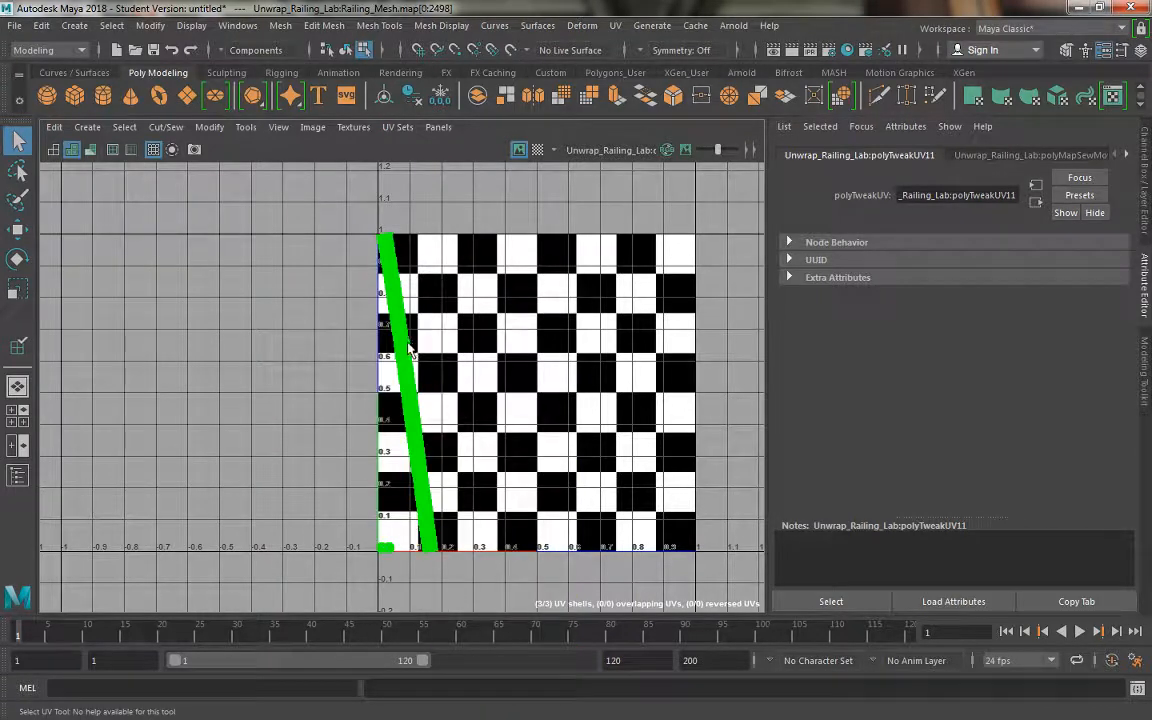
# Step: Try to rotate all the selected railing UV shells about their shared centre, and clear the selection
pyautogui.press('e')
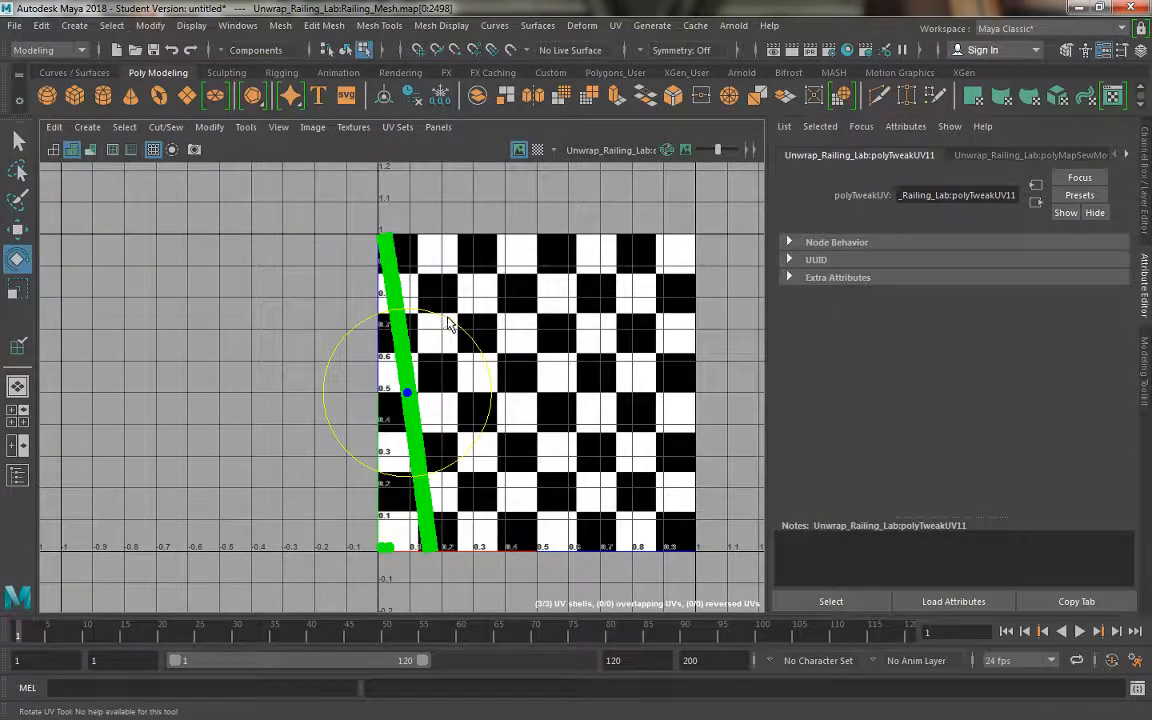
pyautogui.click(455, 329)
pyautogui.hotkey('ctrl', 'z')
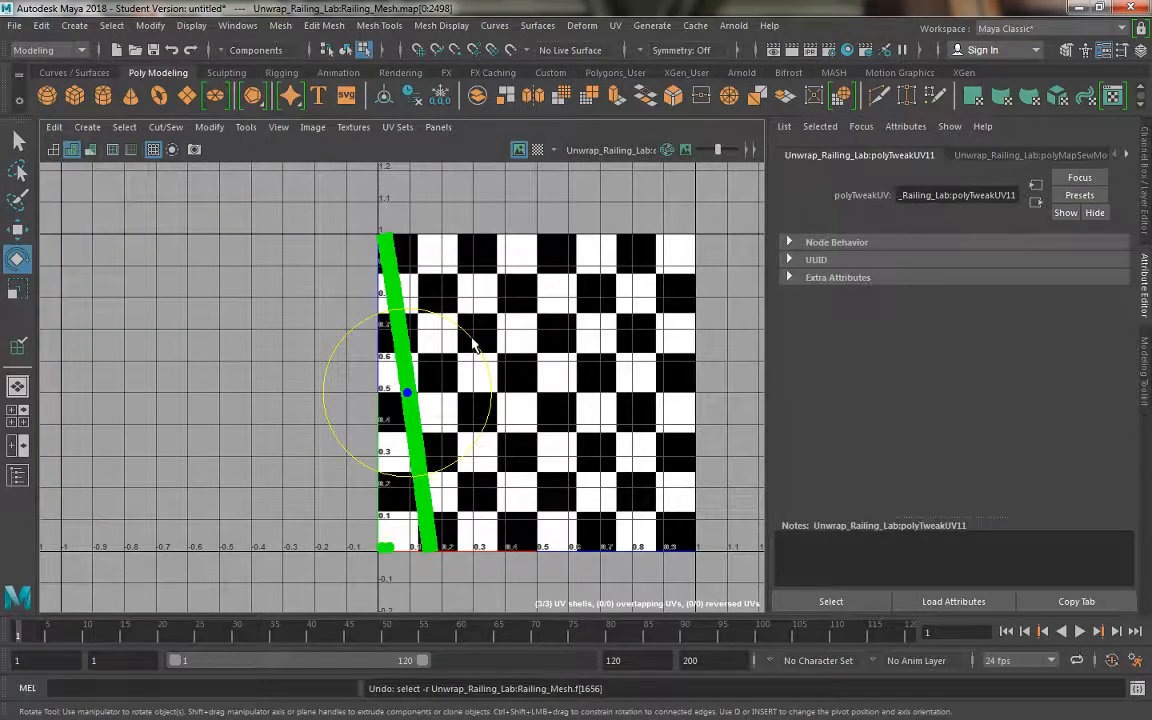
pyautogui.keyDown('ctrl'); pyautogui.keyDown('shift'); pyautogui.moveTo(474, 343); pyautogui.dragTo(494, 405); pyautogui.keyUp('shift'); pyautogui.keyUp('ctrl')
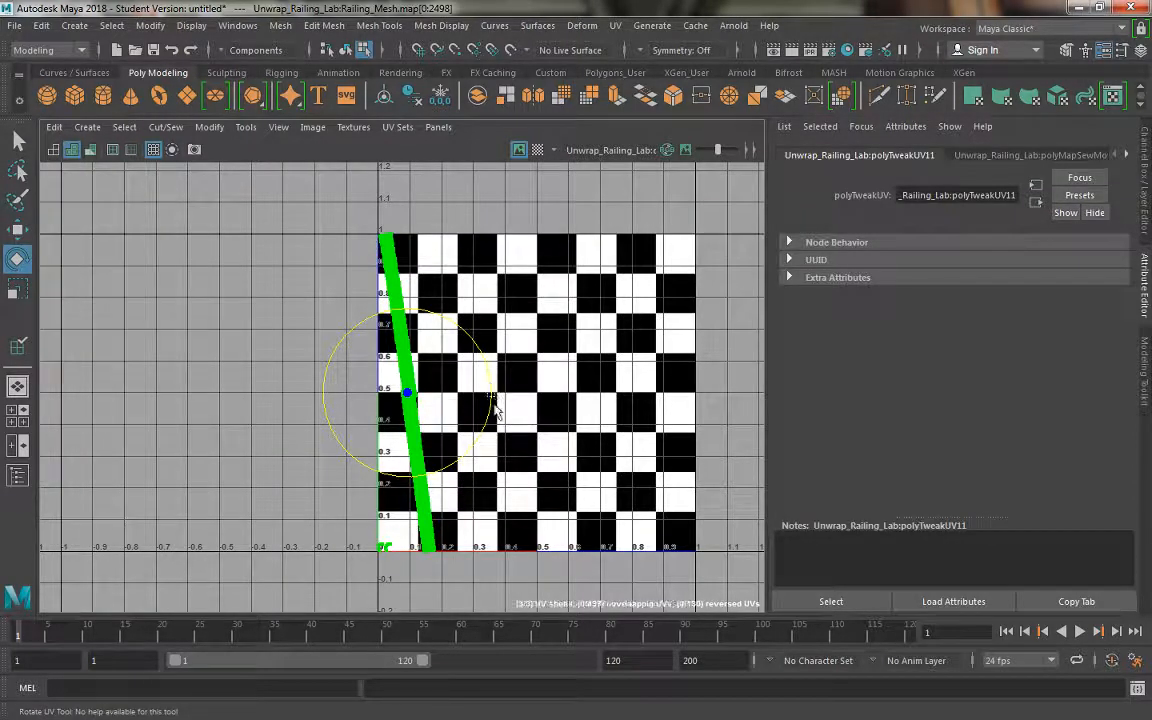
pyautogui.click(365, 335)
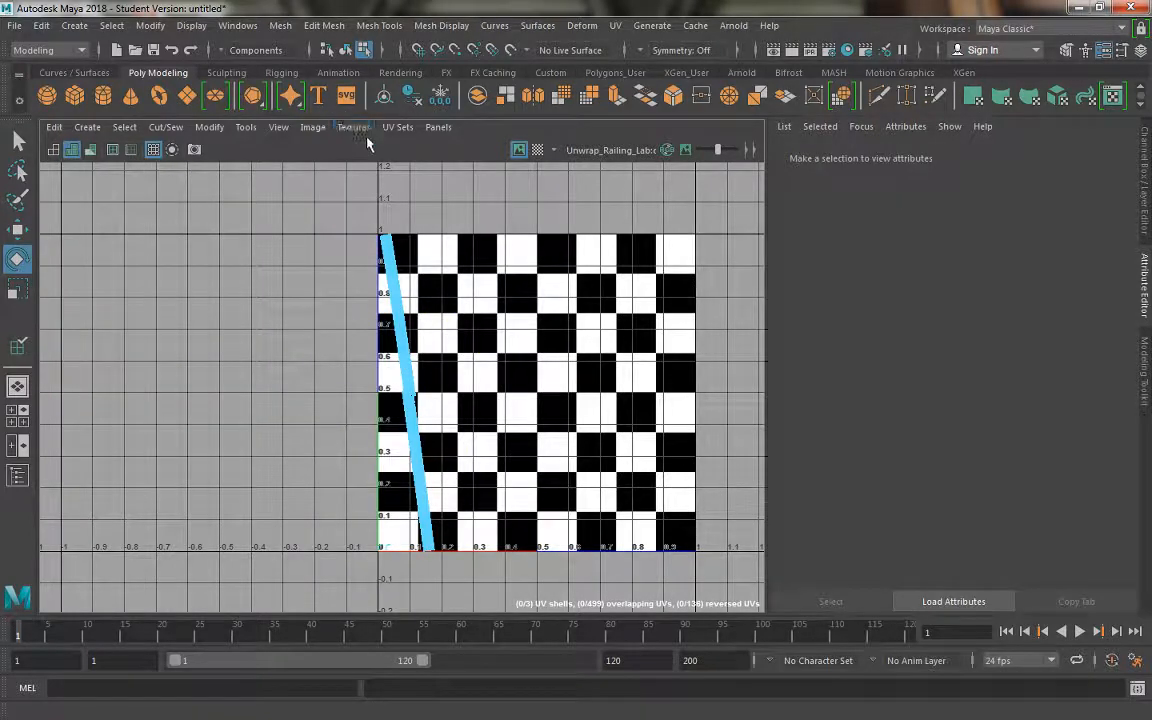
# Step: Select the long railing strip with Move UV Shell and move it about 0.28 in positive U, away from the end caps
pyautogui.click(438, 127)
pyautogui.click(438, 127)
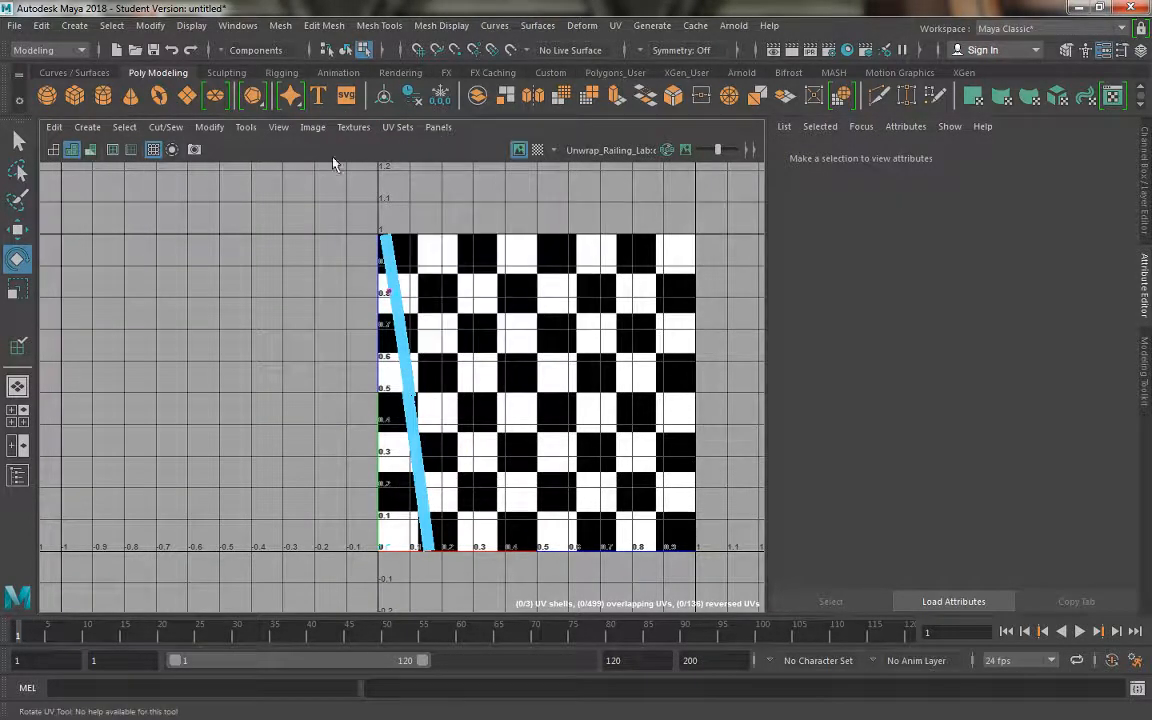
pyautogui.click(245, 127)
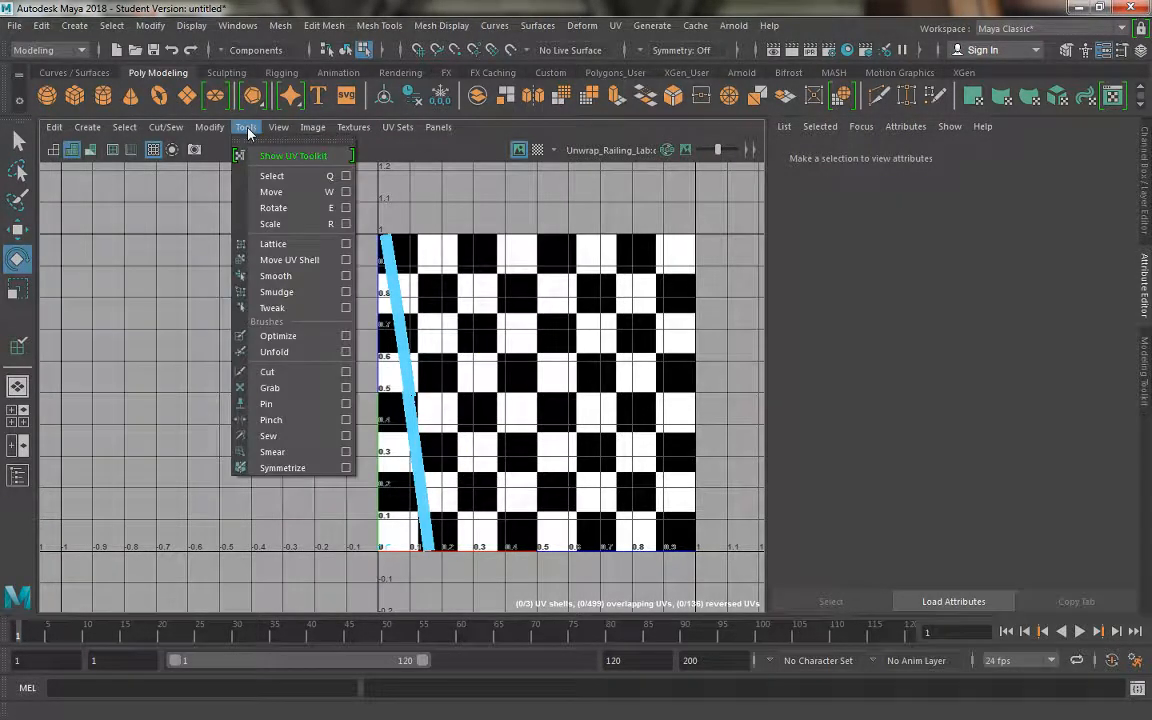
pyautogui.click(290, 260)
pyautogui.click(401, 322)
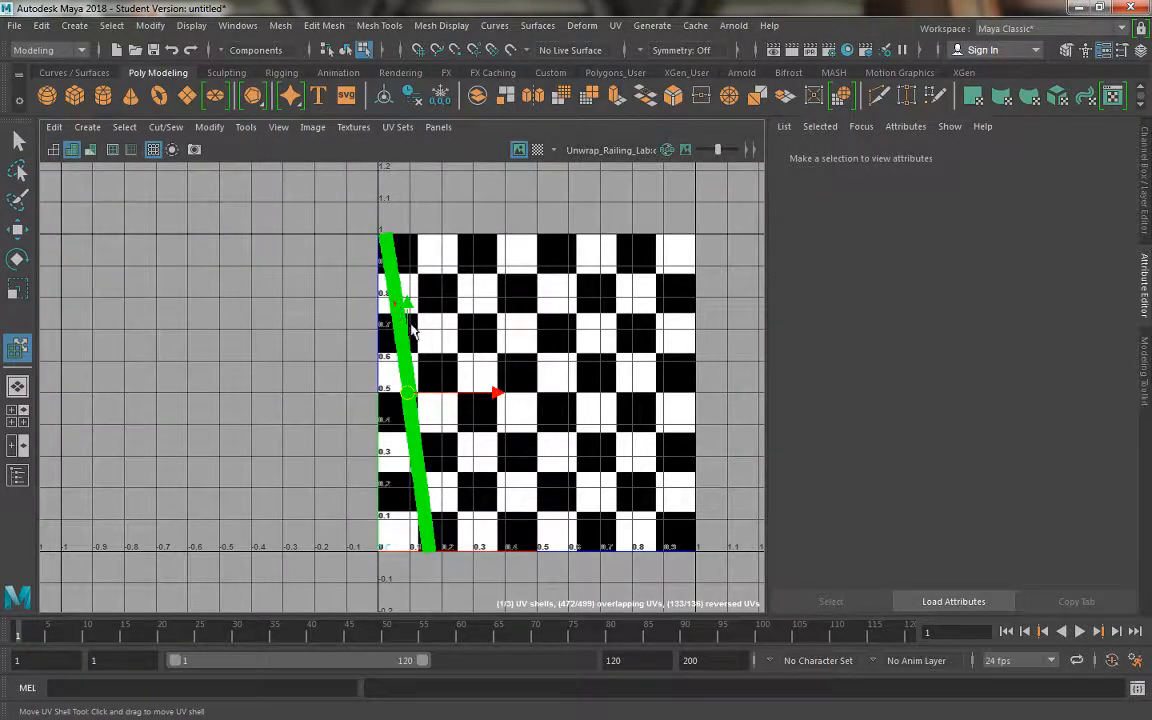
pyautogui.click(522, 400)
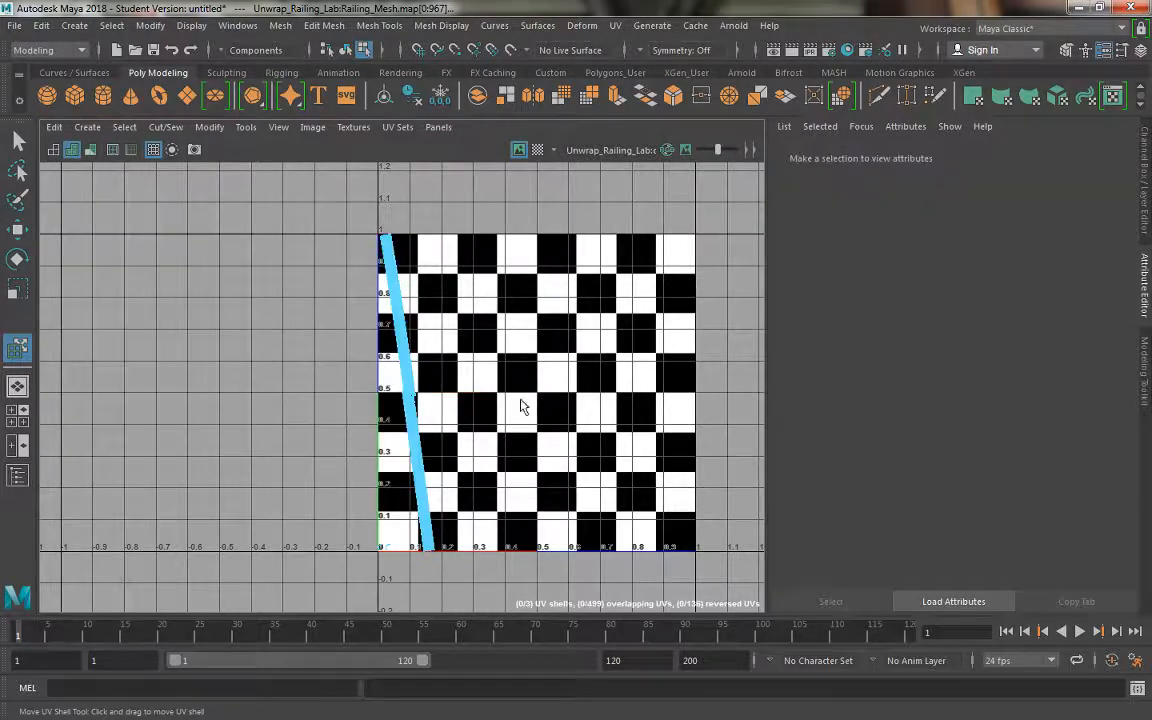
pyautogui.hotkey('ctrl', 'z')
pyautogui.moveTo(498, 393); pyautogui.dragTo(586, 398)
# Step: Activate the Rotate tool on the selected railing strip and examine the spacing of its UVs up close
pyautogui.press('q')
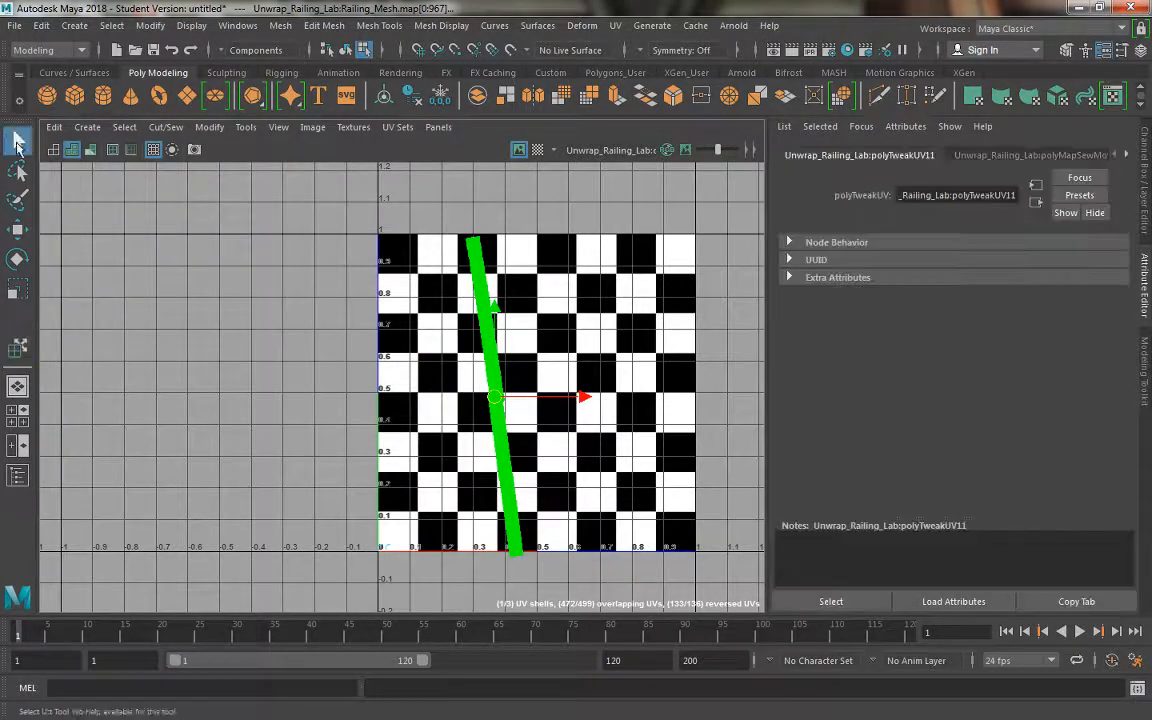
pyautogui.press('e')
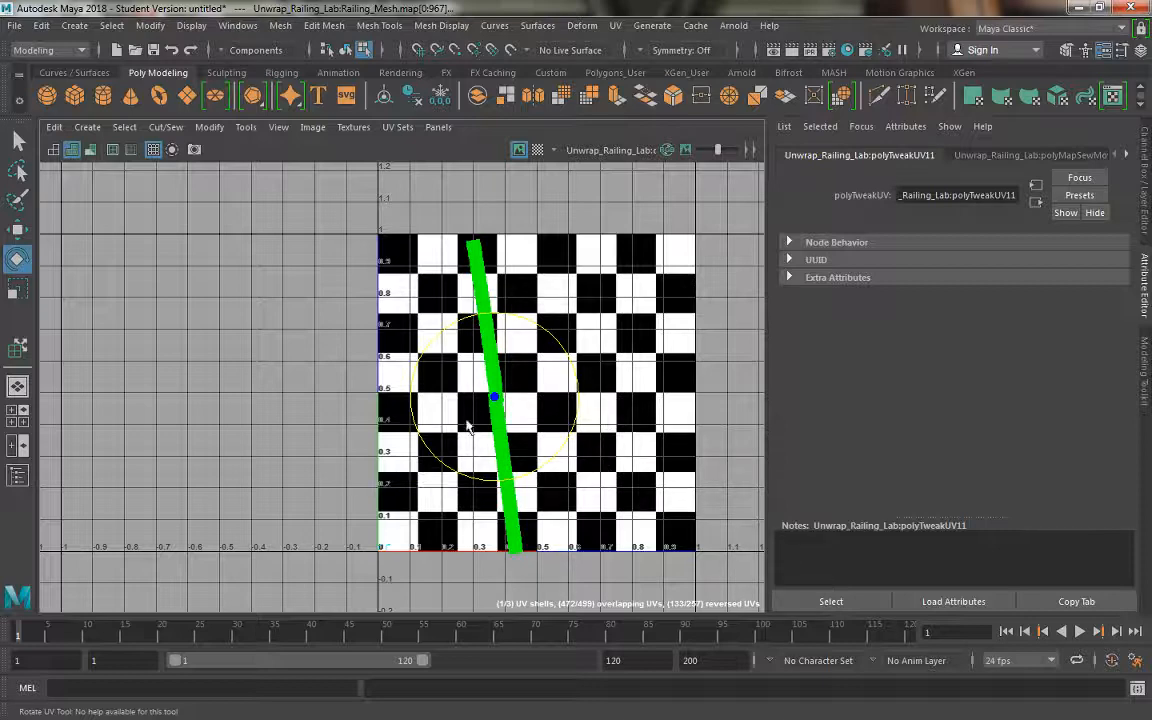
pyautogui.keyDown('alt'); pyautogui.moveTo(407, 321); pyautogui.dragTo(591, 496, button='right'); pyautogui.keyUp('alt')
pyautogui.keyDown('alt'); pyautogui.moveTo(568, 463); pyautogui.dragTo(389, 243, button='middle'); pyautogui.keyUp('alt')
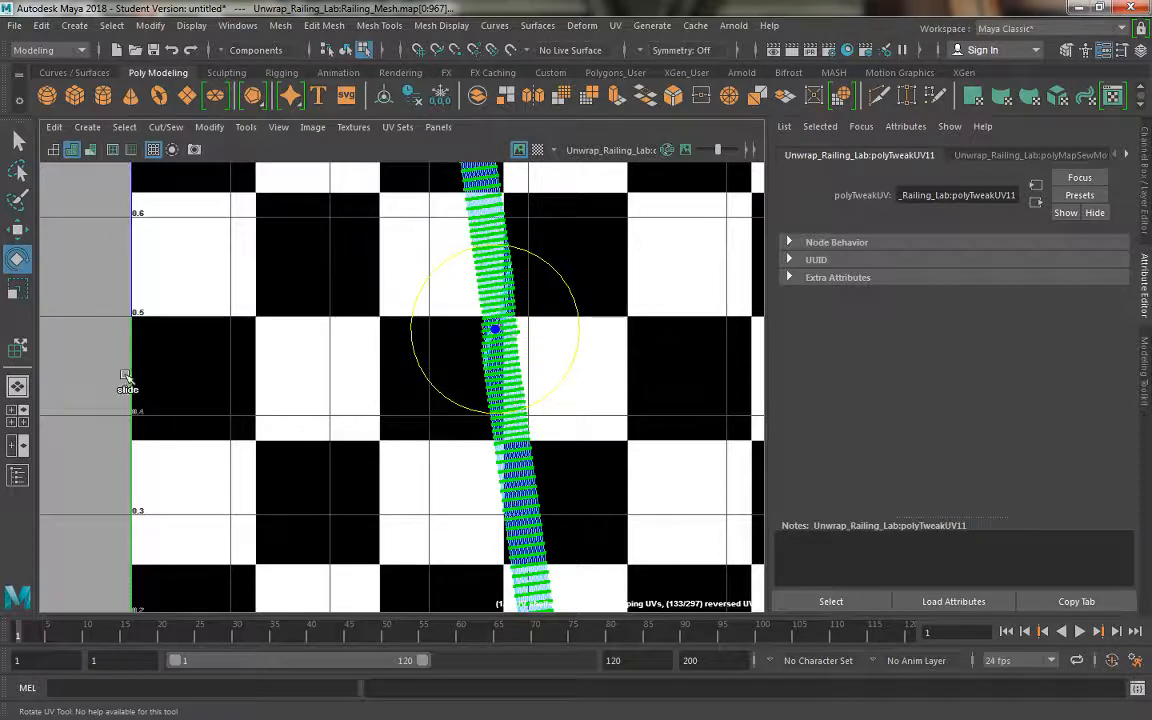
pyautogui.scroll(-3, 487, 455)
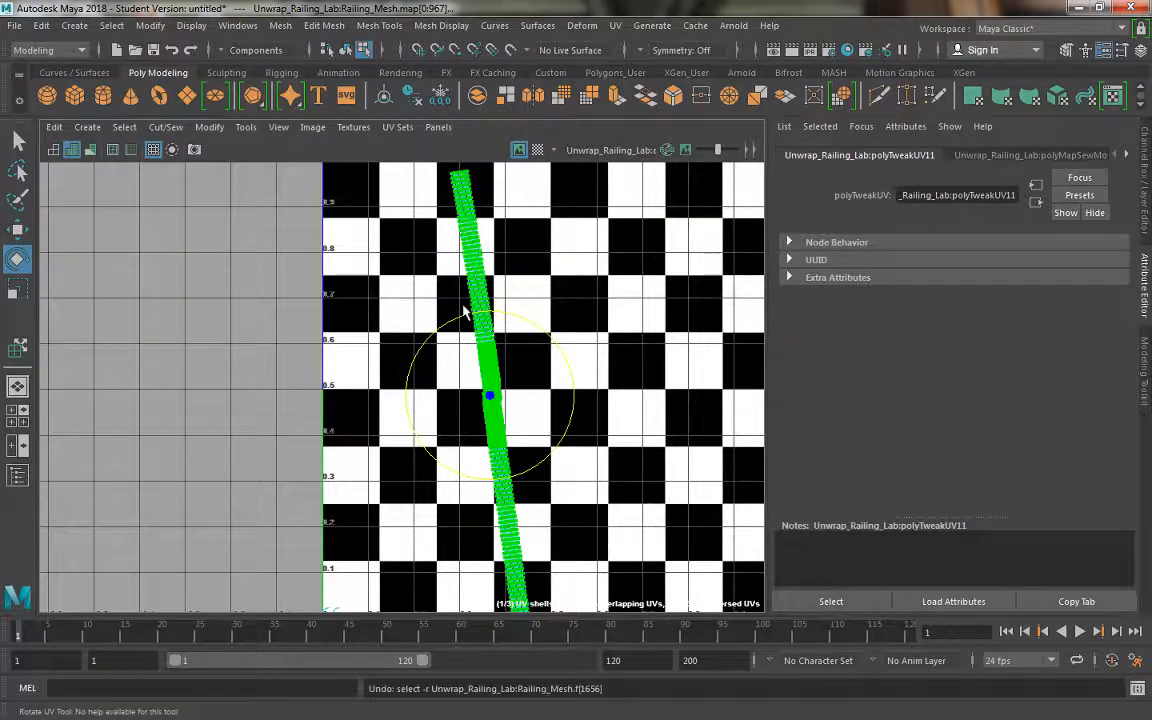